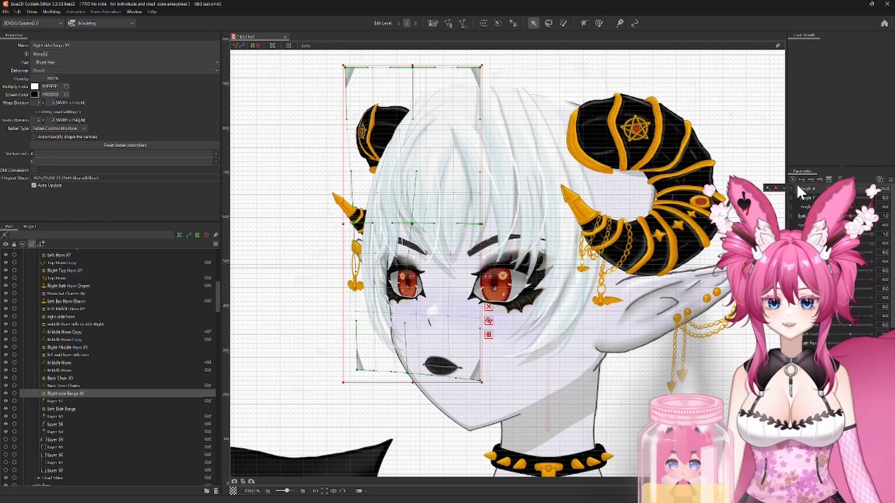
Step: Swing the head's Angle X to both extremes and back to neutral to check the right side bangs' deformation
{"action": "left_click_drag", "start_coordinate": [828, 189], "coordinate": [866, 187]}
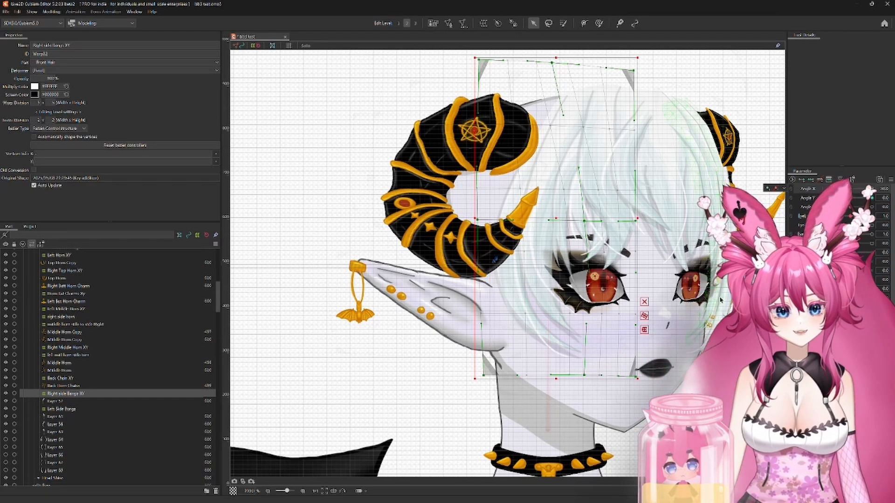
{"action": "left_click_drag", "start_coordinate": [872, 190], "coordinate": [851, 215]}
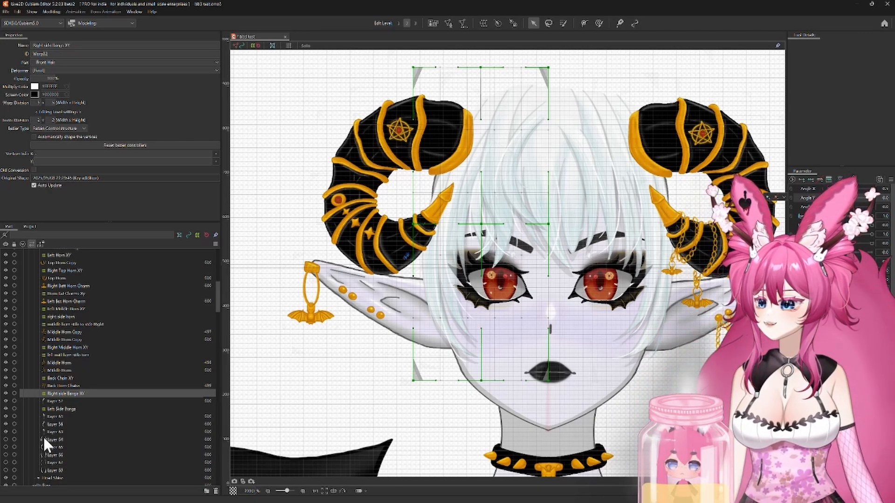
Step: Show the five long side-hair layers from Layer 64 down and hide the three bang layers directly above them
{"action": "left_click", "coordinate": [6, 439]}
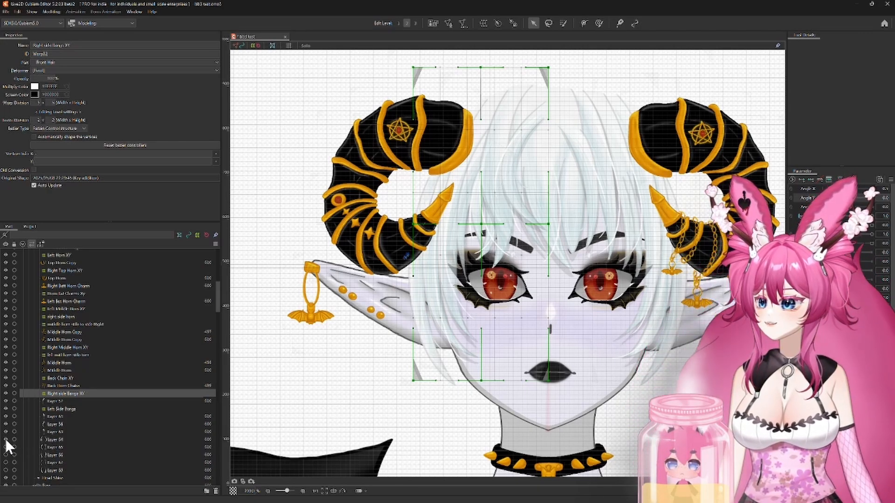
{"action": "left_click", "coordinate": [5, 447]}
{"action": "left_click", "coordinate": [4, 455]}
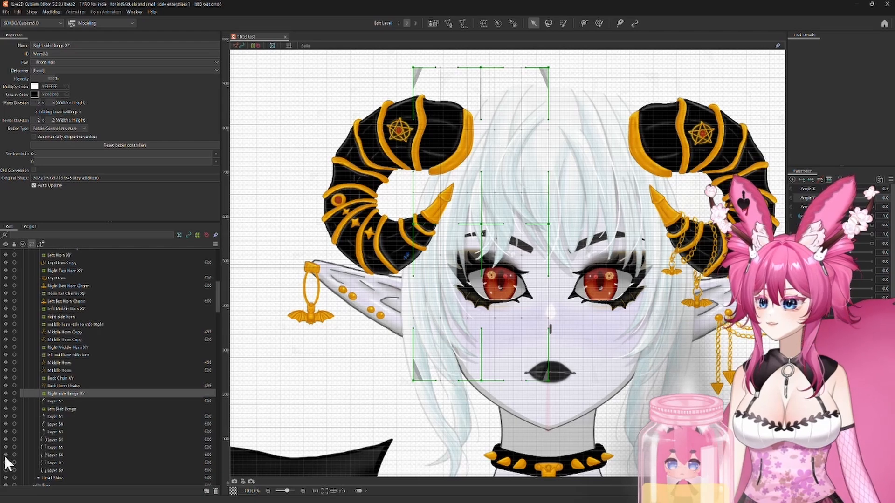
{"action": "left_click", "coordinate": [6, 462]}
{"action": "left_click", "coordinate": [5, 470]}
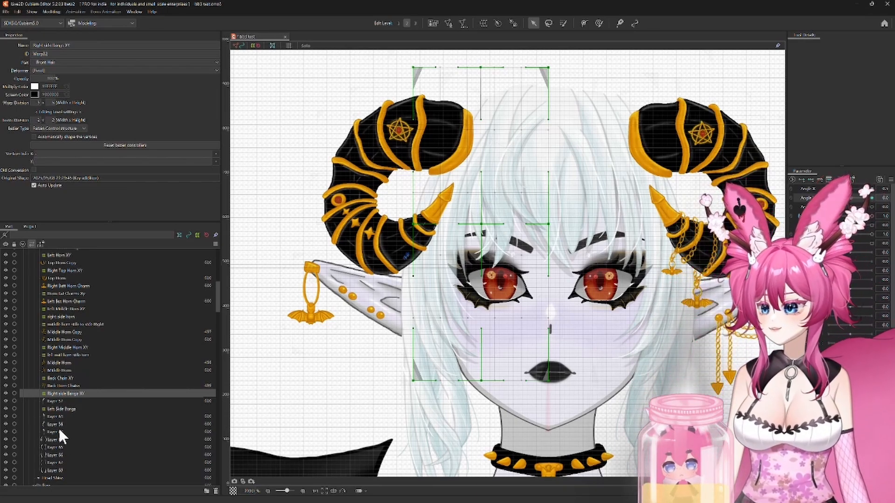
{"action": "left_click", "coordinate": [5, 416]}
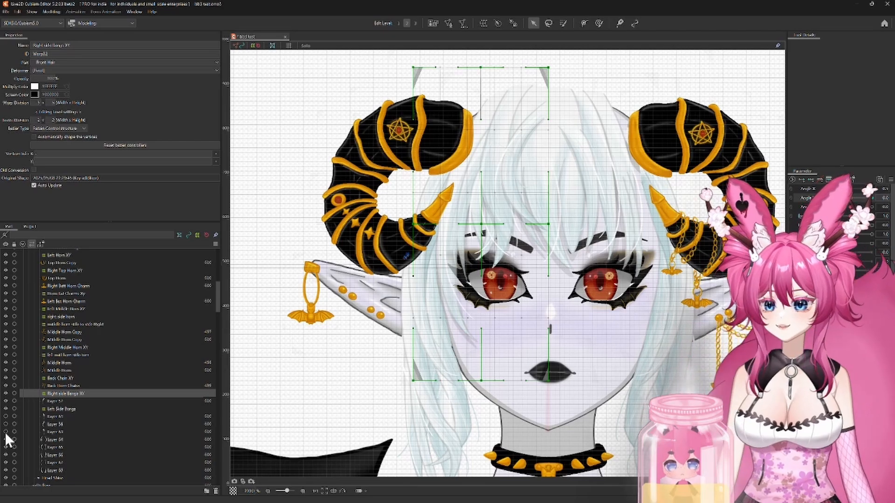
Step: Select all five side-hair layers starting at Layer 64 and enter mesh editing for them
{"action": "left_click", "coordinate": [51, 438]}
{"action": "left_click", "coordinate": [52, 470], "text": "shift"}
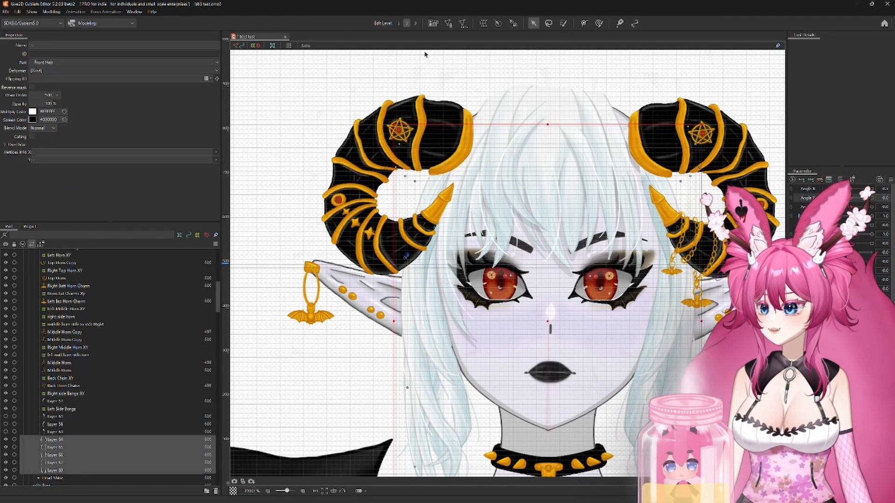
{"action": "left_click_drag", "start_coordinate": [536, 340], "coordinate": [515, 222]}
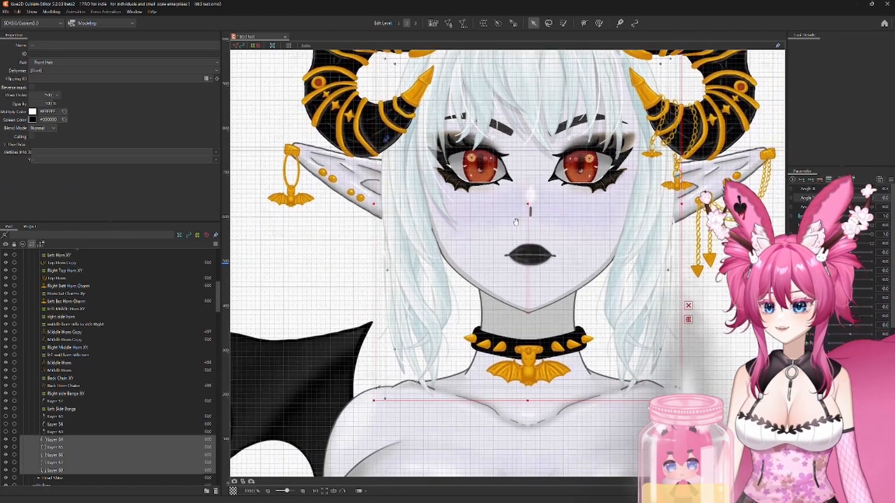
{"action": "left_click", "coordinate": [304, 46]}
{"action": "key", "text": "ctrl+e"}
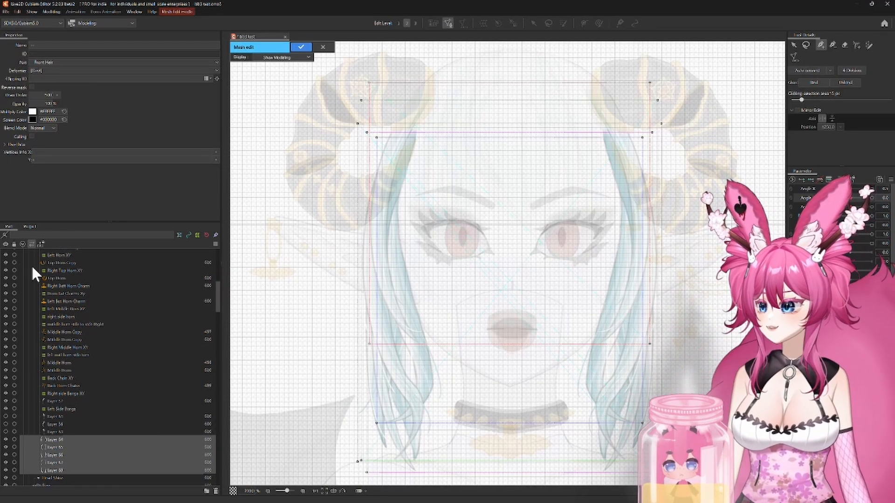
Step: Pick Layer 64 among the overlapping meshes and generate its mesh automatically with the Deformation (Heavy) preset
{"action": "left_click", "coordinate": [60, 440]}
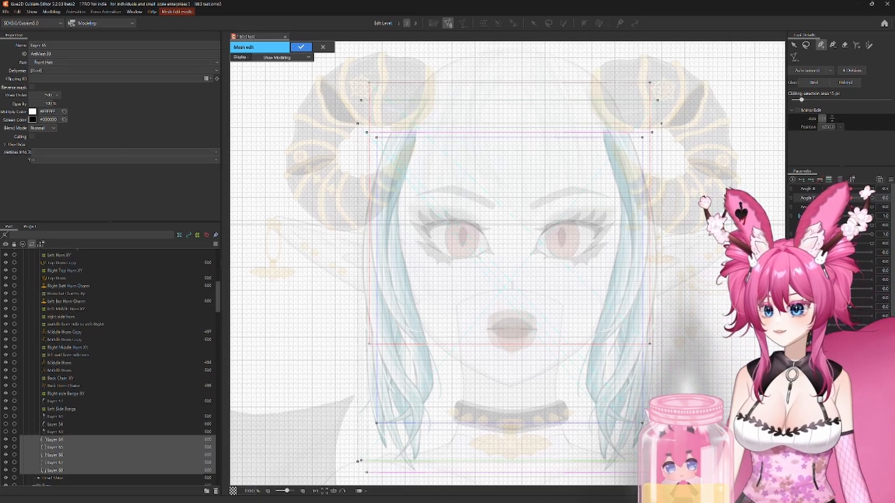
{"action": "left_click", "coordinate": [793, 46]}
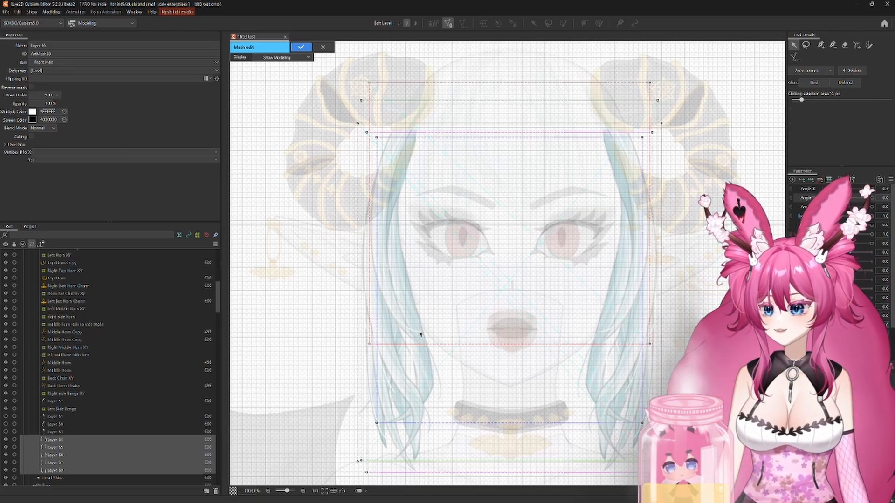
{"action": "left_click", "coordinate": [336, 356]}
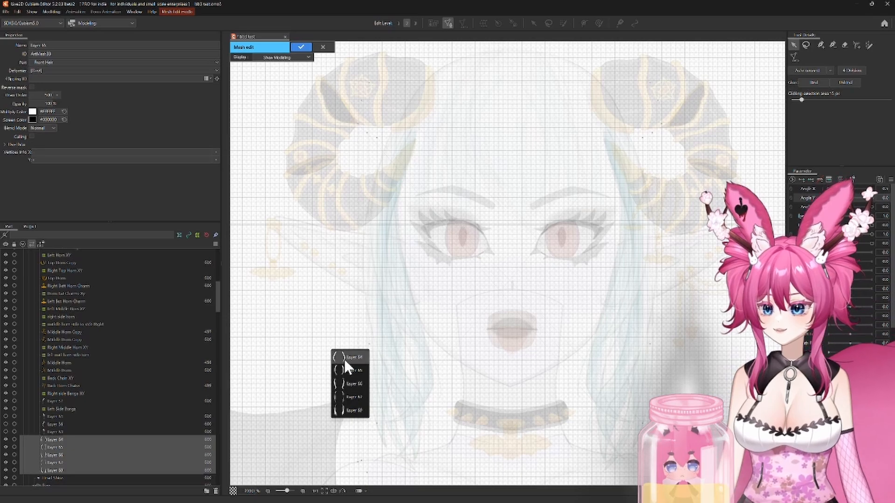
{"action": "left_click", "coordinate": [345, 359]}
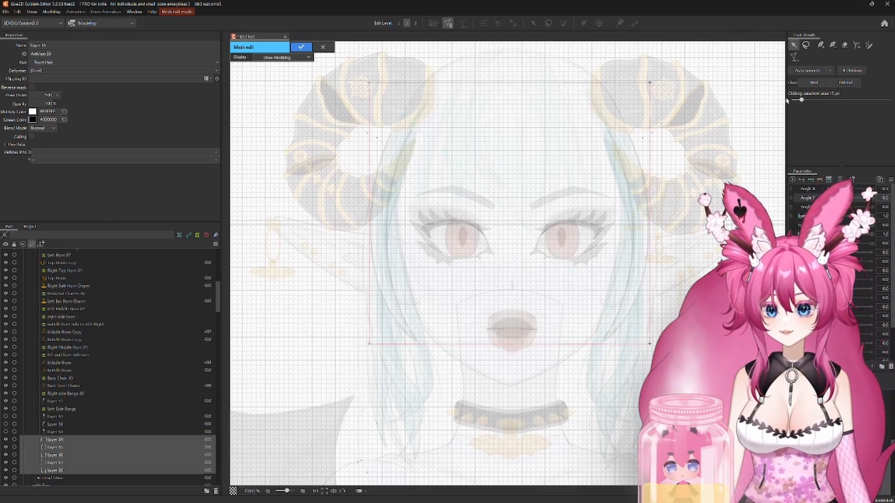
{"action": "left_click", "coordinate": [795, 57]}
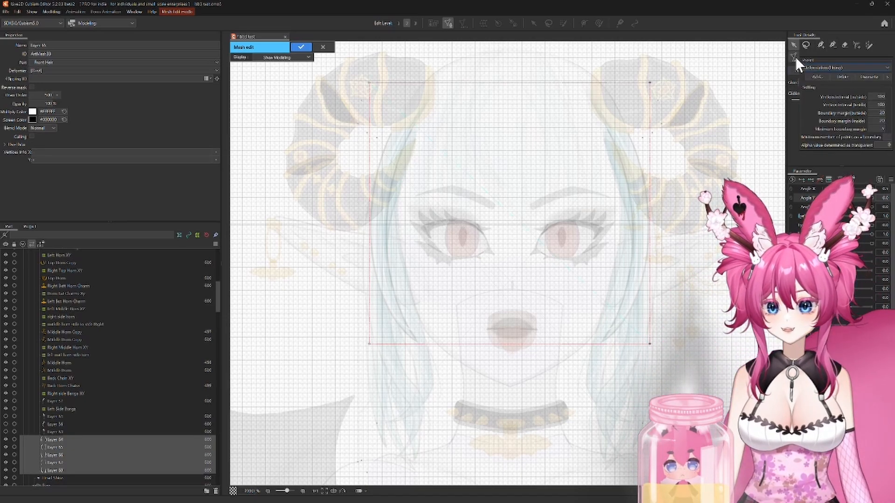
{"action": "left_click", "coordinate": [817, 67]}
{"action": "left_click", "coordinate": [818, 88]}
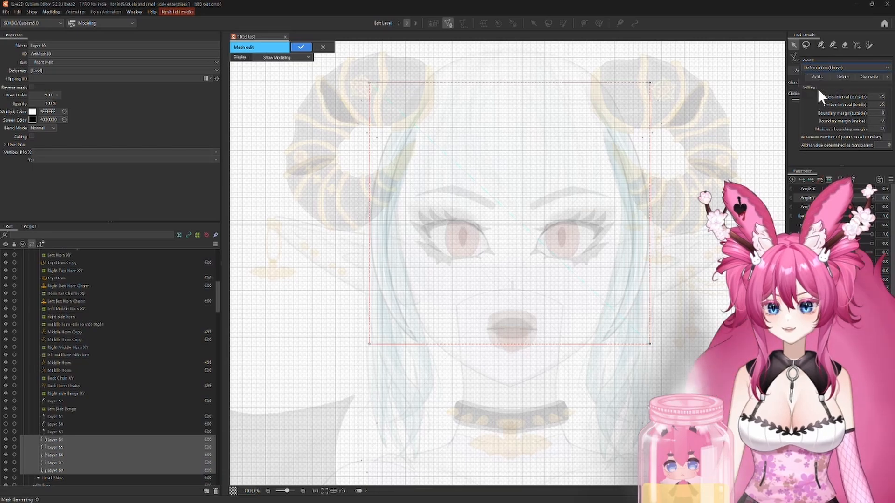
Step: Rework the lower tip of Layer 64's left strand: erase the outer edge, add three vertices beyond the tip and auto-connect them
{"action": "scroll", "coordinate": [399, 261], "scroll_direction": "up", "scroll_amount": 4}
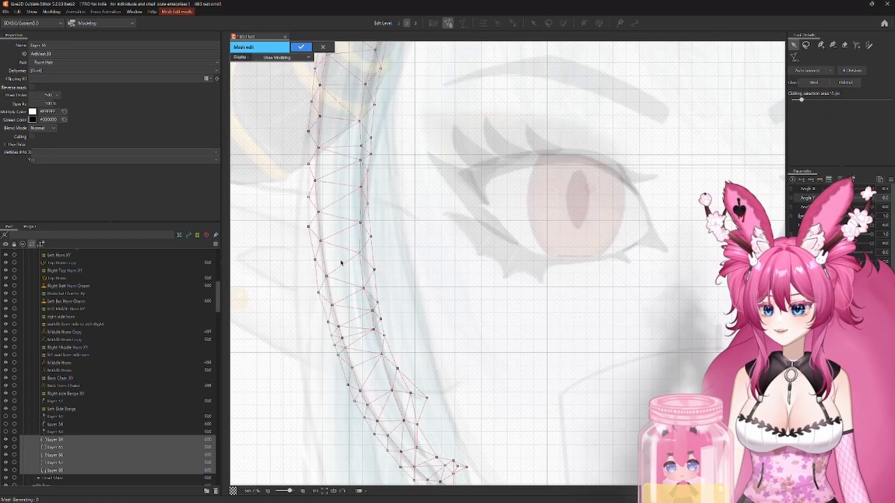
{"action": "left_click_drag", "start_coordinate": [463, 357], "coordinate": [493, 201]}
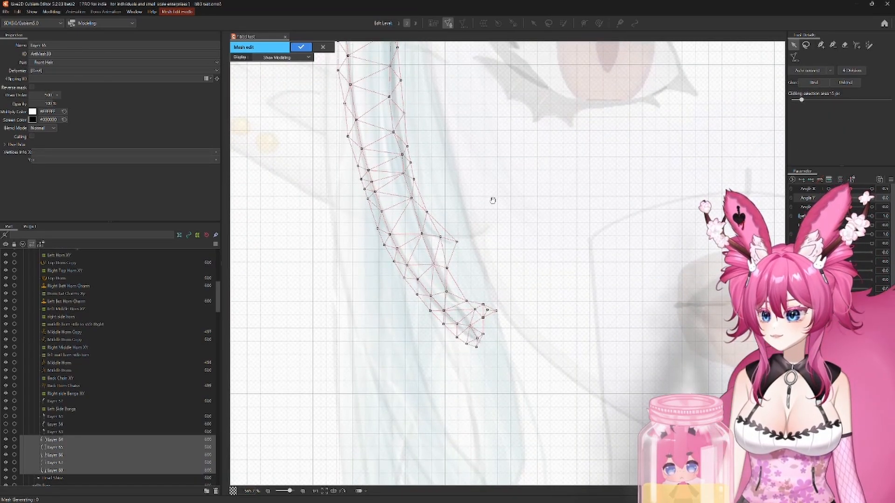
{"action": "scroll", "coordinate": [493, 201], "scroll_direction": "up", "scroll_amount": 3}
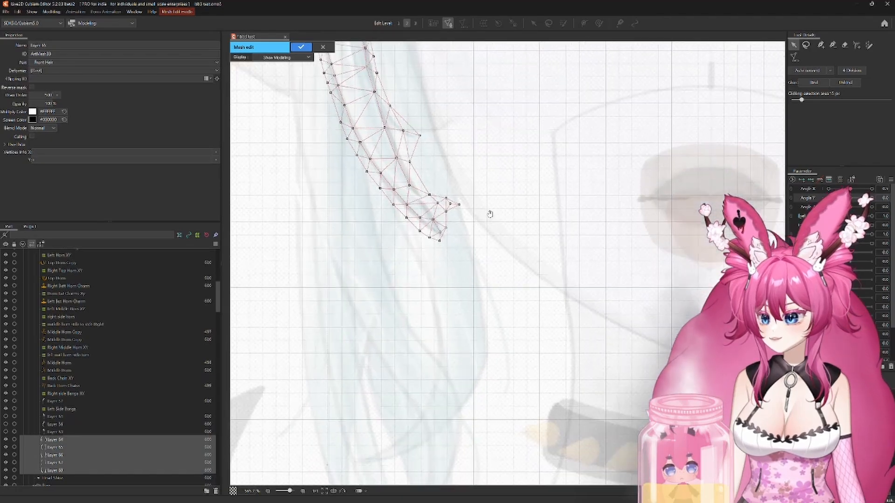
{"action": "scroll", "coordinate": [441, 228], "scroll_direction": "up", "scroll_amount": 2}
{"action": "scroll", "coordinate": [440, 228], "scroll_direction": "up", "scroll_amount": 3}
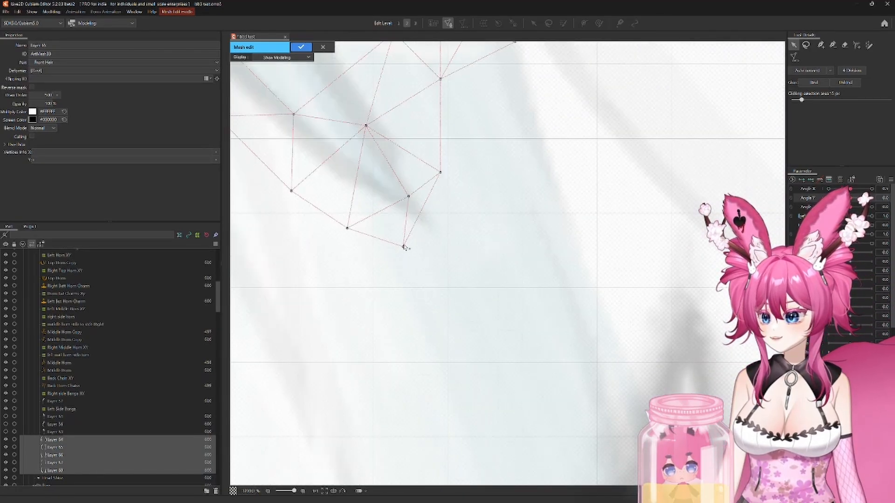
{"action": "left_click", "coordinate": [844, 45]}
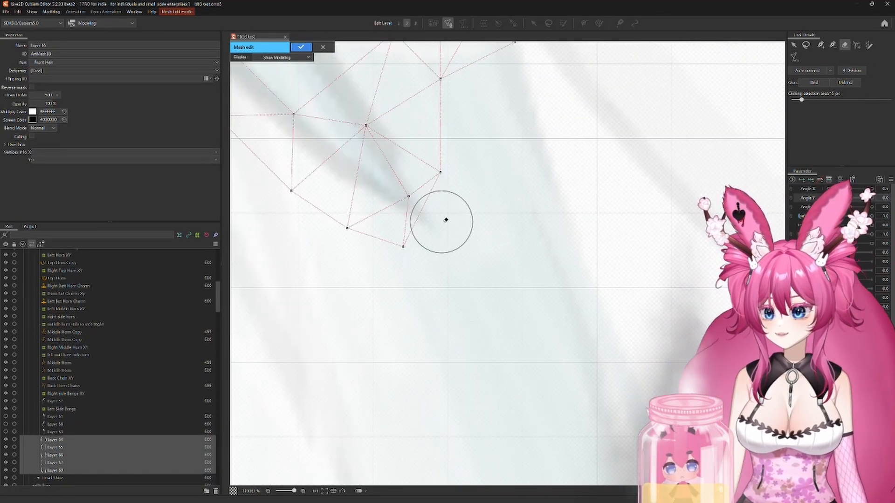
{"action": "left_click", "coordinate": [443, 222]}
{"action": "left_click", "coordinate": [821, 46]}
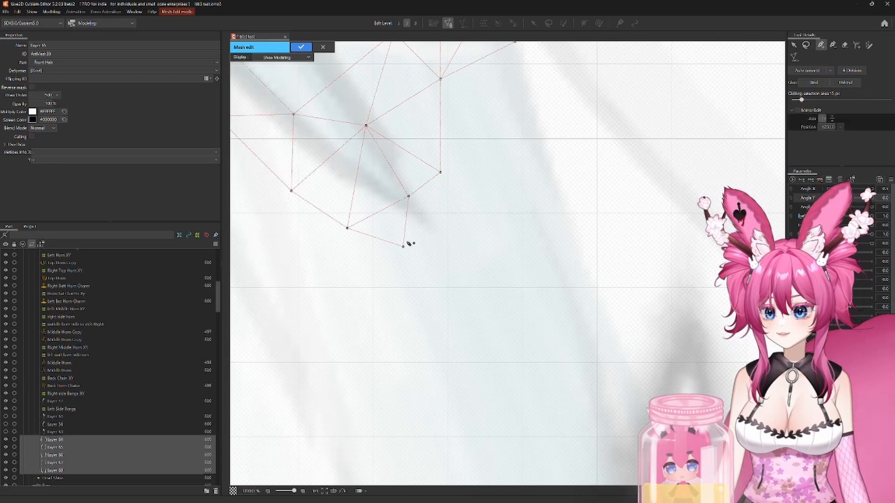
{"action": "left_click", "coordinate": [444, 257]}
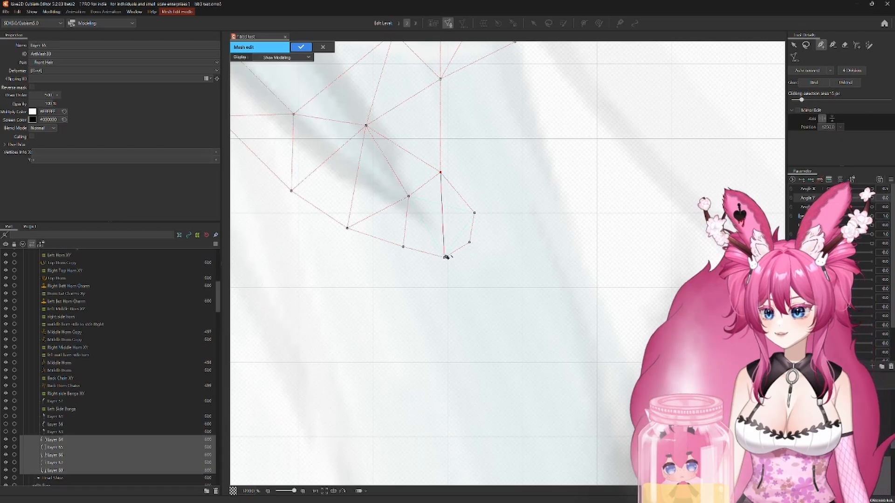
{"action": "left_click", "coordinate": [818, 71]}
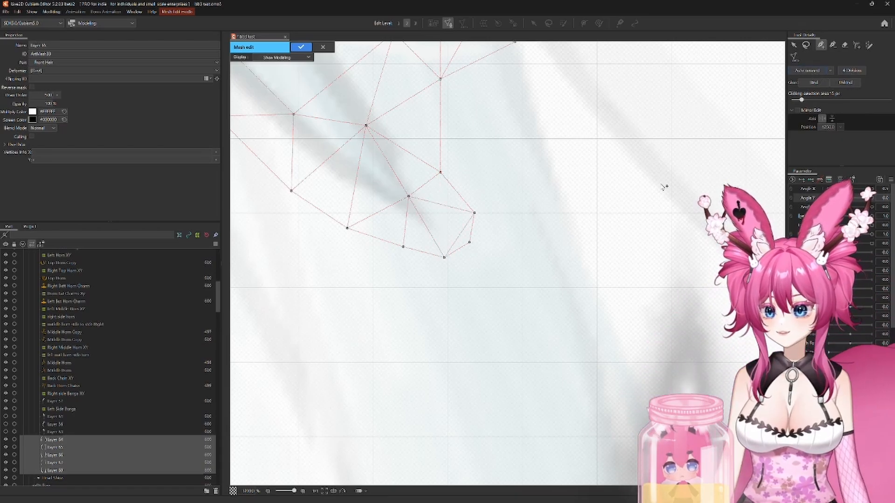
Step: Examine the generated mesh along the whole left strand of Layer 64, from its tip to the root and back
{"action": "scroll", "coordinate": [551, 222], "scroll_direction": "down", "scroll_amount": 2}
{"action": "left_click_drag", "start_coordinate": [551, 222], "coordinate": [620, 396]}
{"action": "left_click_drag", "start_coordinate": [621, 256], "coordinate": [681, 371]}
{"action": "left_click_drag", "start_coordinate": [624, 199], "coordinate": [661, 333]}
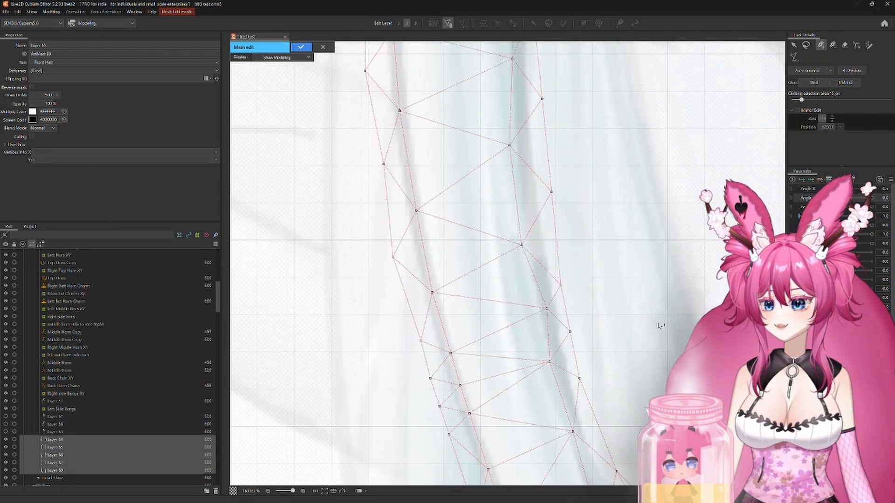
{"action": "left_click_drag", "start_coordinate": [611, 212], "coordinate": [659, 384]}
{"action": "left_click_drag", "start_coordinate": [645, 184], "coordinate": [655, 357]}
{"action": "left_click_drag", "start_coordinate": [649, 145], "coordinate": [645, 283]}
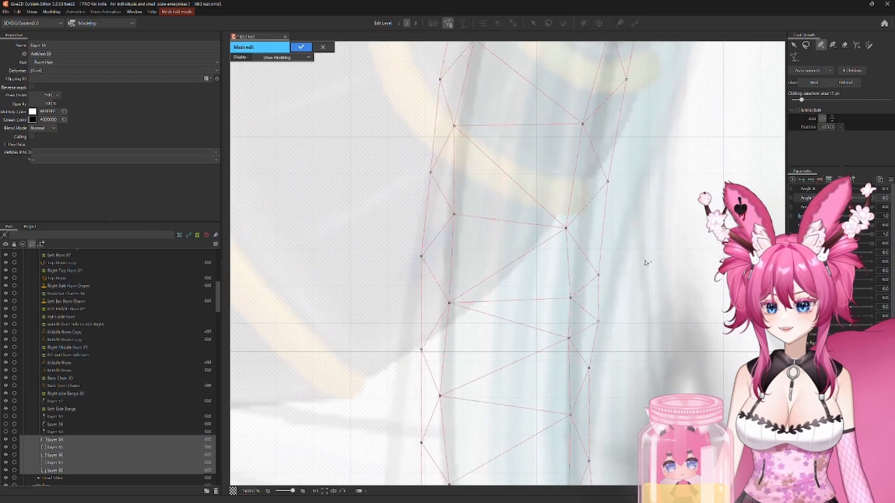
{"action": "left_click_drag", "start_coordinate": [653, 182], "coordinate": [635, 318]}
{"action": "left_click_drag", "start_coordinate": [665, 202], "coordinate": [622, 342]}
{"action": "left_click_drag", "start_coordinate": [715, 75], "coordinate": [631, 290]}
{"action": "left_click_drag", "start_coordinate": [719, 142], "coordinate": [671, 264]}
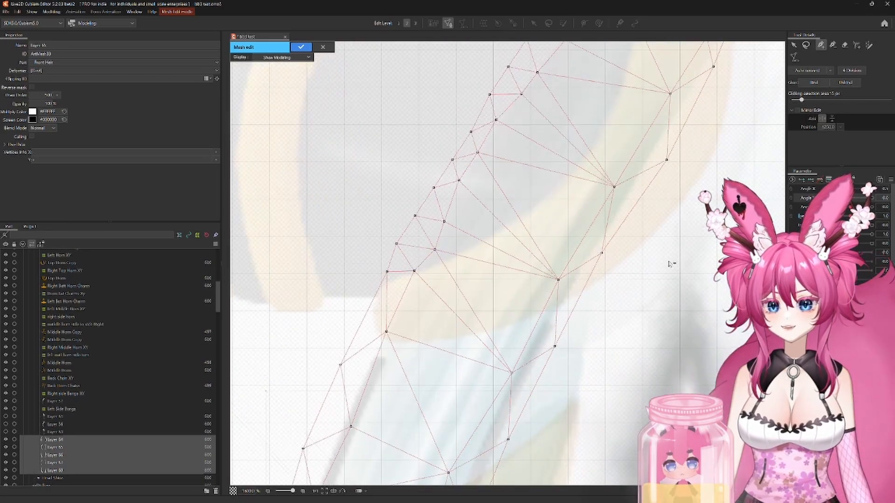
{"action": "left_click_drag", "start_coordinate": [748, 150], "coordinate": [650, 168]}
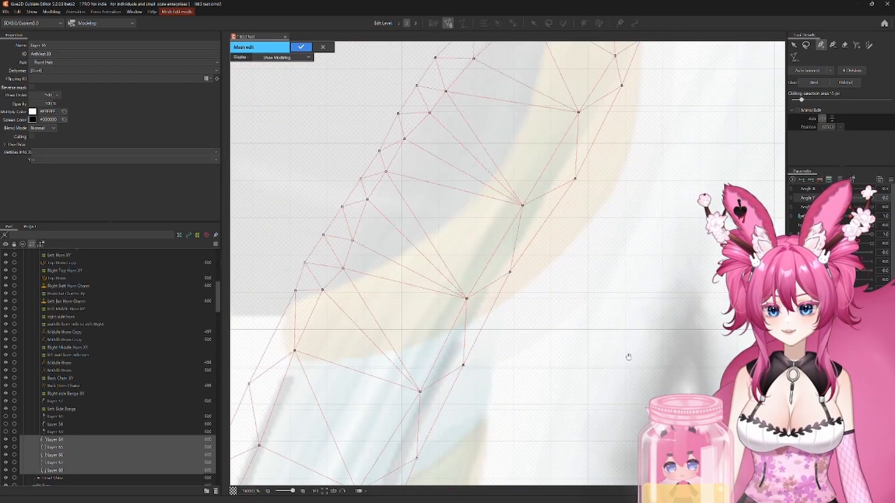
{"action": "left_click_drag", "start_coordinate": [627, 357], "coordinate": [647, 210]}
{"action": "left_click_drag", "start_coordinate": [607, 369], "coordinate": [723, 168]}
{"action": "left_click_drag", "start_coordinate": [592, 349], "coordinate": [644, 149]}
{"action": "left_click_drag", "start_coordinate": [576, 336], "coordinate": [602, 200]}
{"action": "left_click_drag", "start_coordinate": [558, 396], "coordinate": [583, 180]}
{"action": "left_click_drag", "start_coordinate": [622, 378], "coordinate": [587, 190]}
{"action": "left_click_drag", "start_coordinate": [658, 368], "coordinate": [609, 188]}
{"action": "left_click_drag", "start_coordinate": [638, 393], "coordinate": [601, 260]}
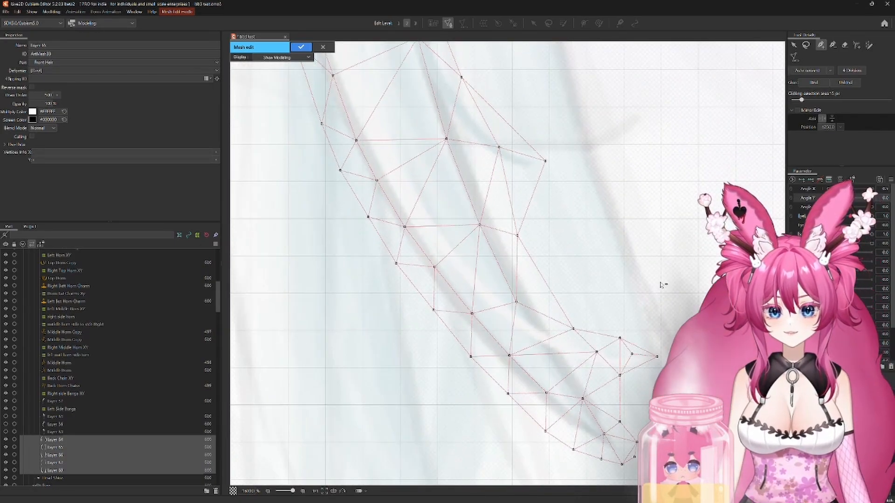
{"action": "left_click_drag", "start_coordinate": [660, 283], "coordinate": [598, 228]}
{"action": "left_click_drag", "start_coordinate": [614, 287], "coordinate": [573, 246]}
{"action": "scroll", "coordinate": [563, 249], "scroll_direction": "up", "scroll_amount": 2}
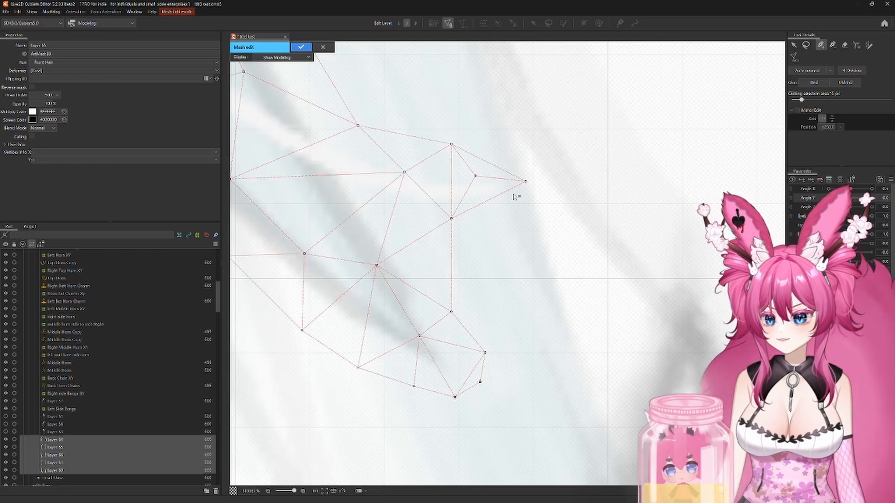
{"action": "scroll", "coordinate": [540, 255], "scroll_direction": "down", "scroll_amount": 10}
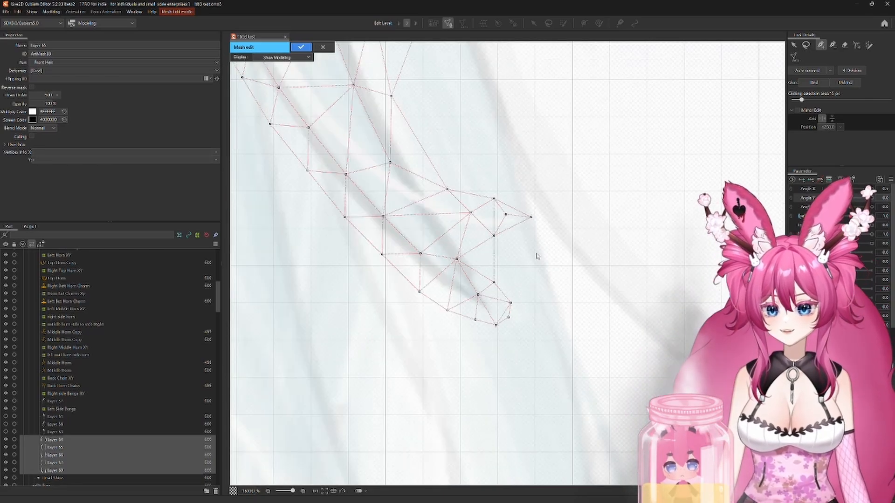
{"action": "left_click_drag", "start_coordinate": [631, 292], "coordinate": [548, 292]}
{"action": "scroll", "coordinate": [554, 278], "scroll_direction": "up", "scroll_amount": 3}
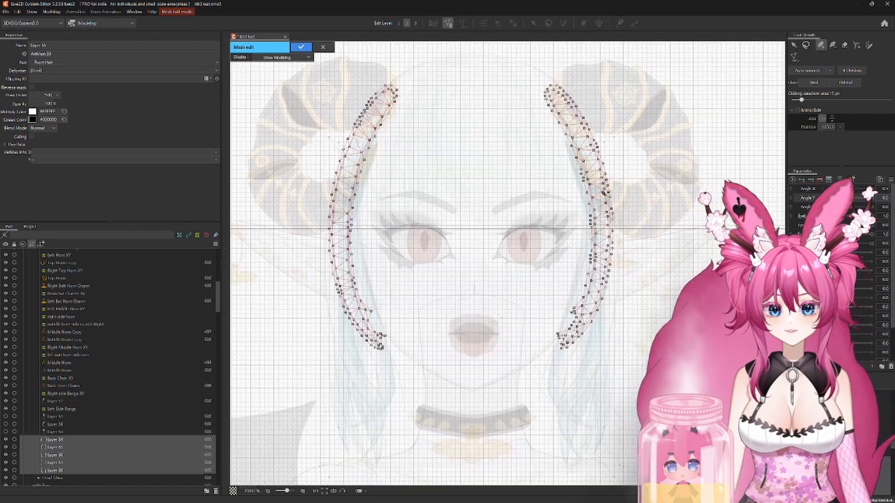
Step: Erase Layer 64's mesh over the strand on the opposite side of the face, keeping only the left strand's mesh
{"action": "left_click", "coordinate": [845, 45]}
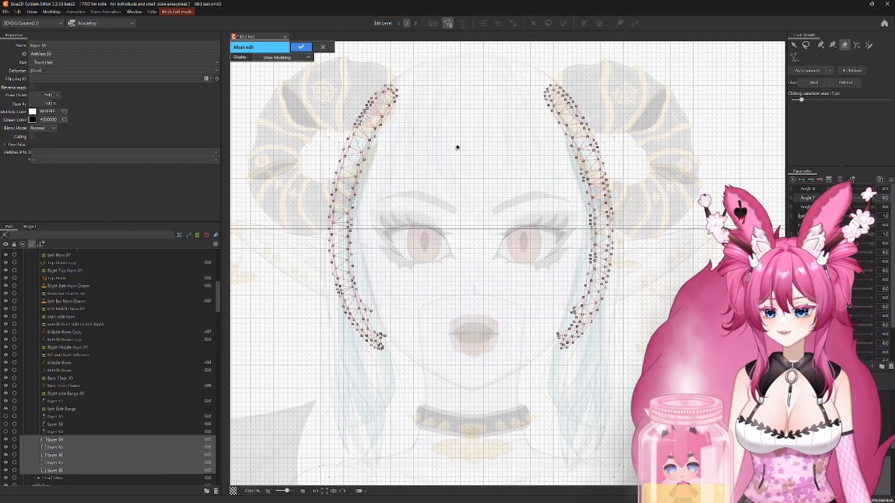
{"action": "mouse_move", "coordinate": [475, 175]}
{"action": "left_mouse_down"}
{"action": "mouse_move", "coordinate": [477, 238]}
{"action": "mouse_move", "coordinate": [482, 203]}
{"action": "mouse_move", "coordinate": [483, 213]}
{"action": "left_mouse_up"}
{"action": "mouse_move", "coordinate": [500, 177]}
{"action": "left_mouse_down"}
{"action": "mouse_move", "coordinate": [584, 74]}
{"action": "mouse_move", "coordinate": [548, 116]}
{"action": "mouse_move", "coordinate": [579, 170]}
{"action": "mouse_move", "coordinate": [633, 216]}
{"action": "mouse_move", "coordinate": [589, 296]}
{"action": "mouse_move", "coordinate": [577, 344]}
{"action": "left_mouse_up"}
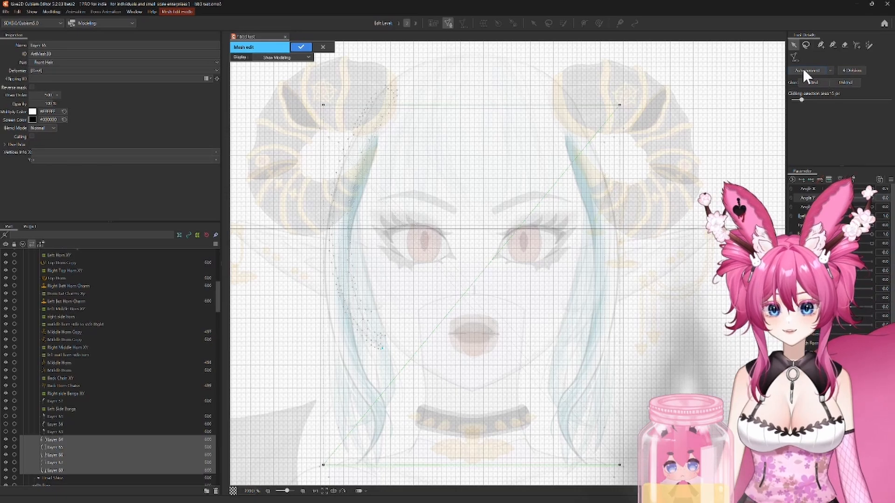
Step: Generate Layer 65's mesh automatically with the Deformation (Heavy) preset
{"action": "left_click", "coordinate": [792, 58]}
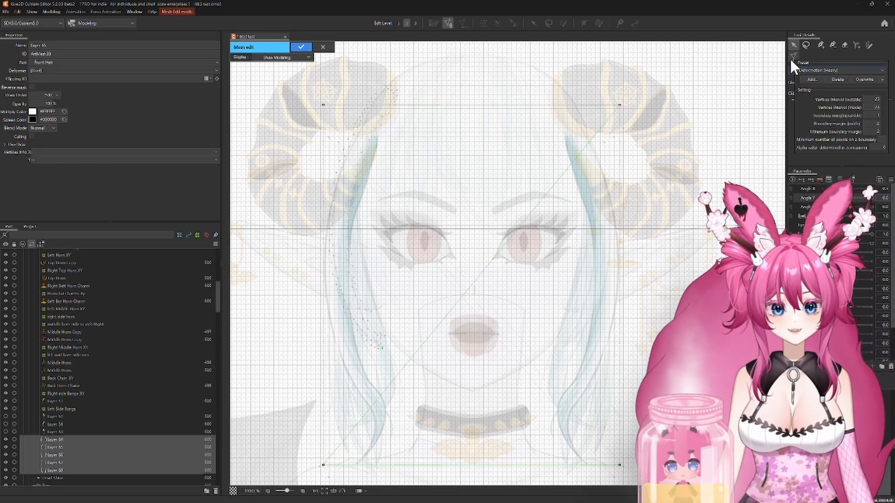
{"action": "left_click", "coordinate": [807, 69]}
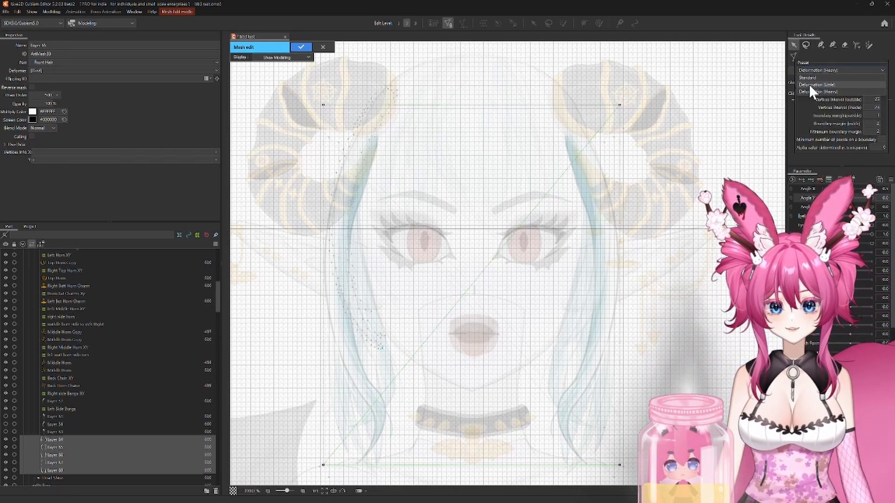
{"action": "left_click", "coordinate": [810, 85]}
{"action": "left_click", "coordinate": [812, 68]}
{"action": "left_click", "coordinate": [813, 92]}
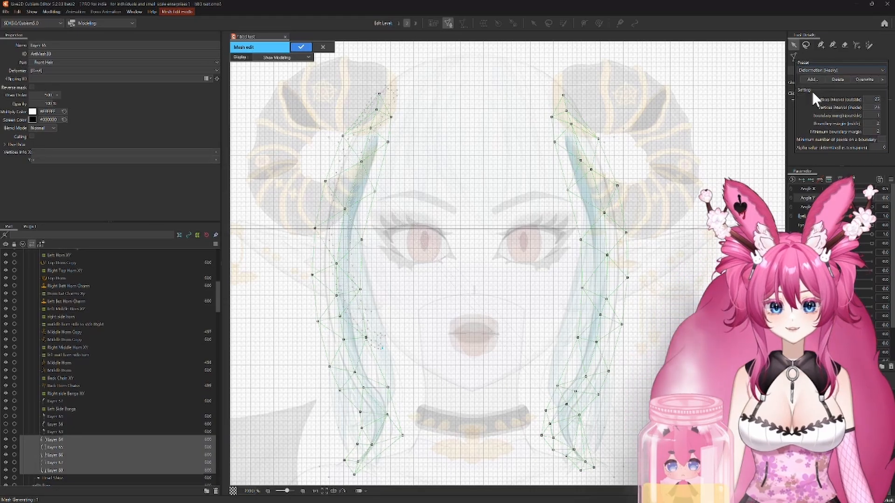
Step: Examine Layer 65's generated mesh around the lower tips of the left strand
{"action": "left_click_drag", "start_coordinate": [445, 394], "coordinate": [513, 234]}
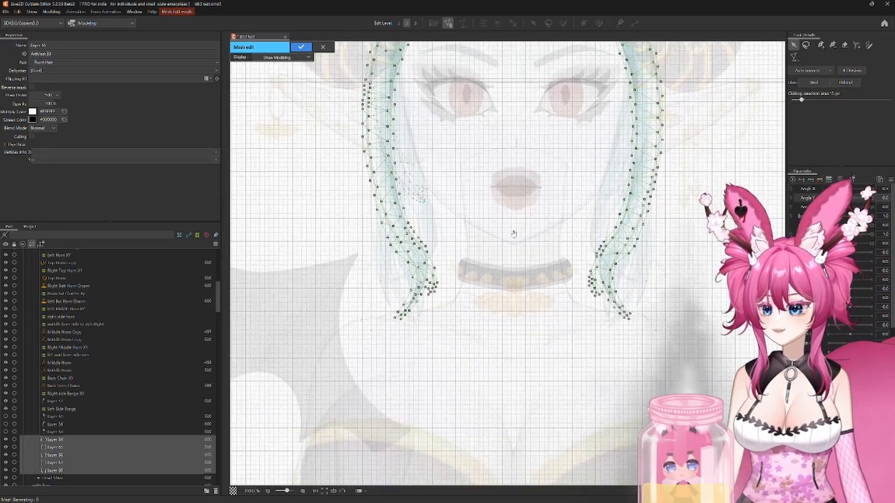
{"action": "scroll", "coordinate": [477, 252], "scroll_direction": "up", "scroll_amount": 3}
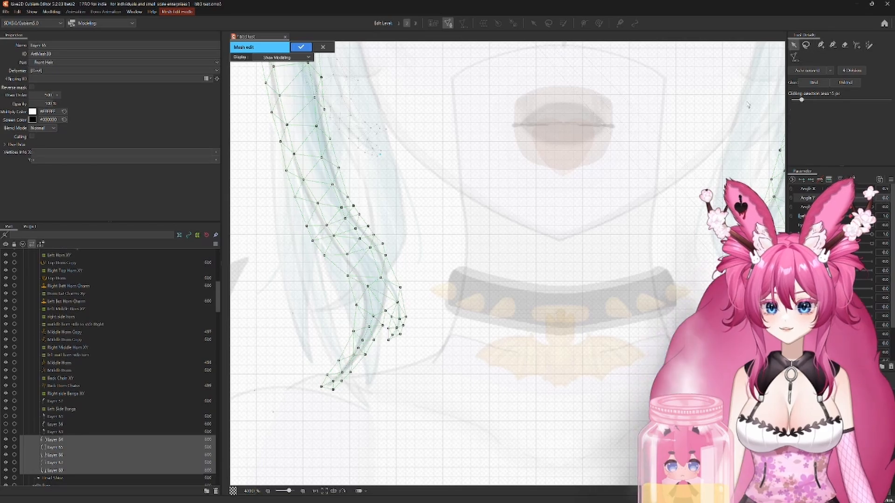
{"action": "left_click_drag", "start_coordinate": [476, 365], "coordinate": [581, 250]}
{"action": "scroll", "coordinate": [474, 270], "scroll_direction": "up", "scroll_amount": 4}
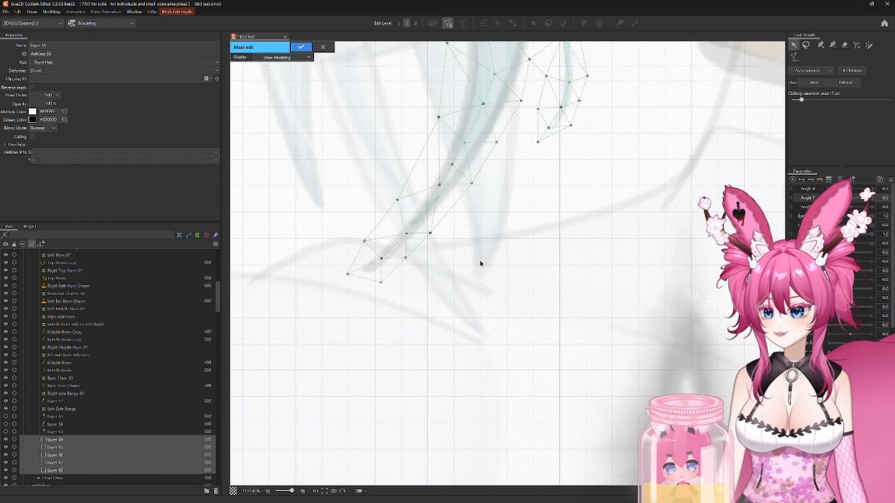
{"action": "scroll", "coordinate": [499, 254], "scroll_direction": "down", "scroll_amount": 4}
{"action": "scroll", "coordinate": [564, 335], "scroll_direction": "up", "scroll_amount": 6}
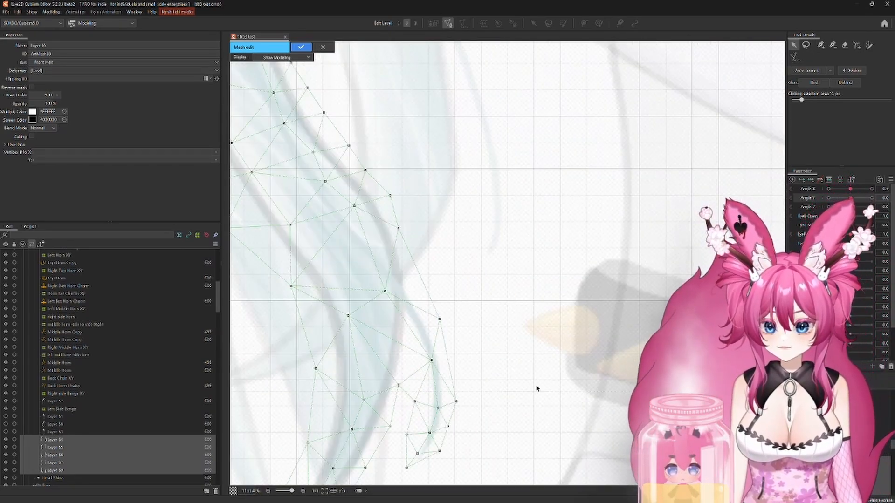
{"action": "left_click_drag", "start_coordinate": [535, 372], "coordinate": [675, 203]}
{"action": "left_click_drag", "start_coordinate": [530, 411], "coordinate": [597, 378]}
{"action": "left_click_drag", "start_coordinate": [656, 256], "coordinate": [651, 356]}
{"action": "left_click_drag", "start_coordinate": [597, 242], "coordinate": [614, 340]}
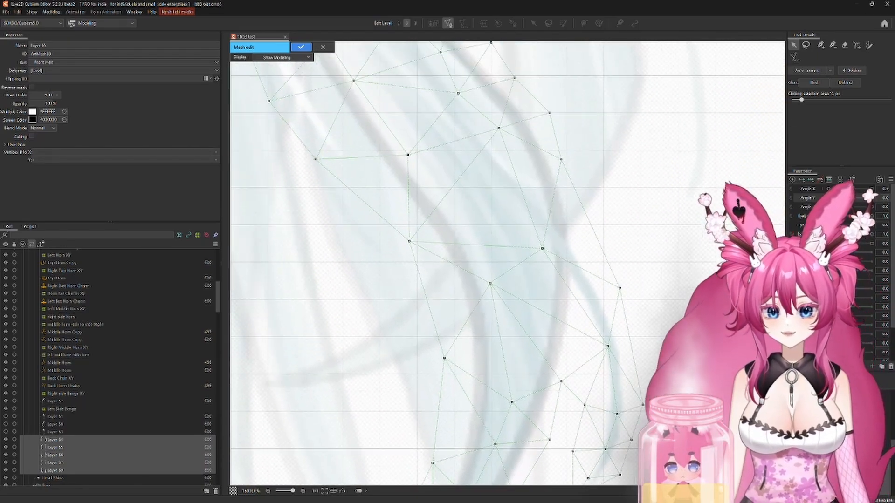
Step: Examine the rest of Layer 65's left strand mesh up to its root at the horn
{"action": "left_click_drag", "start_coordinate": [573, 116], "coordinate": [601, 213]}
{"action": "scroll", "coordinate": [601, 213], "scroll_direction": "down", "scroll_amount": 1}
{"action": "left_click_drag", "start_coordinate": [583, 99], "coordinate": [587, 214]}
{"action": "left_click_drag", "start_coordinate": [587, 119], "coordinate": [601, 232]}
{"action": "left_click_drag", "start_coordinate": [595, 138], "coordinate": [601, 257]}
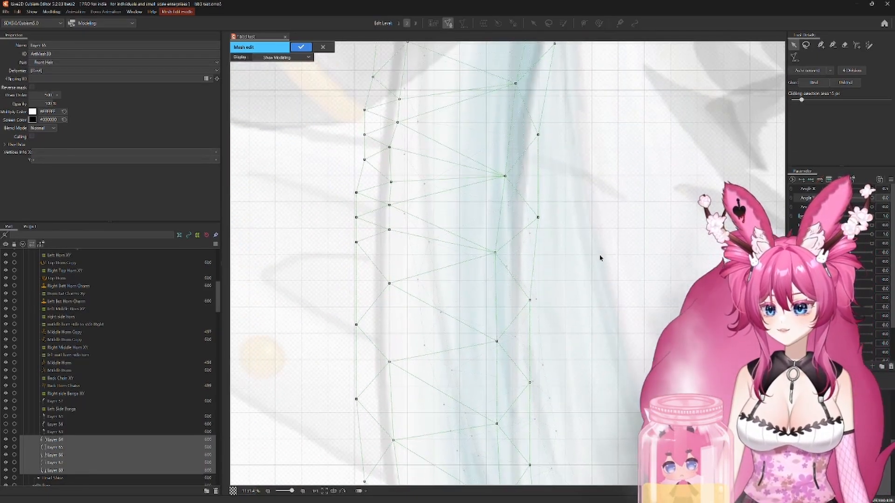
{"action": "left_click_drag", "start_coordinate": [601, 198], "coordinate": [579, 337]}
{"action": "left_click_drag", "start_coordinate": [608, 153], "coordinate": [571, 323]}
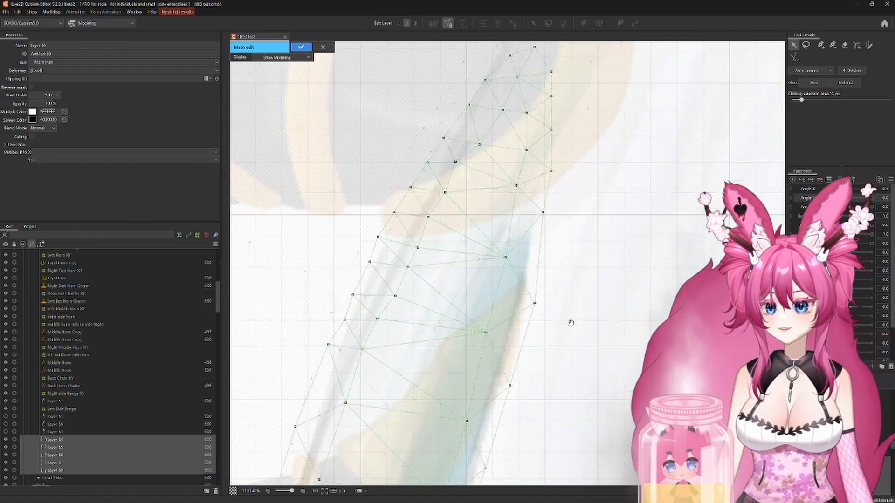
{"action": "scroll", "coordinate": [560, 380], "scroll_direction": "down", "scroll_amount": 8}
{"action": "scroll", "coordinate": [538, 223], "scroll_direction": "up", "scroll_amount": 2}
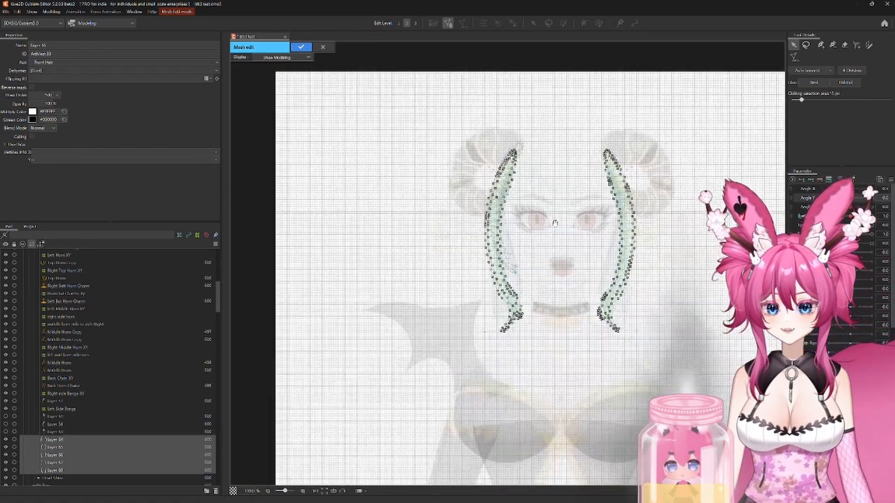
Step: Connect the outer-edge vertex to the inner vertex just above the lower tip of Layer 65's left strand mesh
{"action": "scroll", "coordinate": [538, 223], "scroll_direction": "up", "scroll_amount": 2}
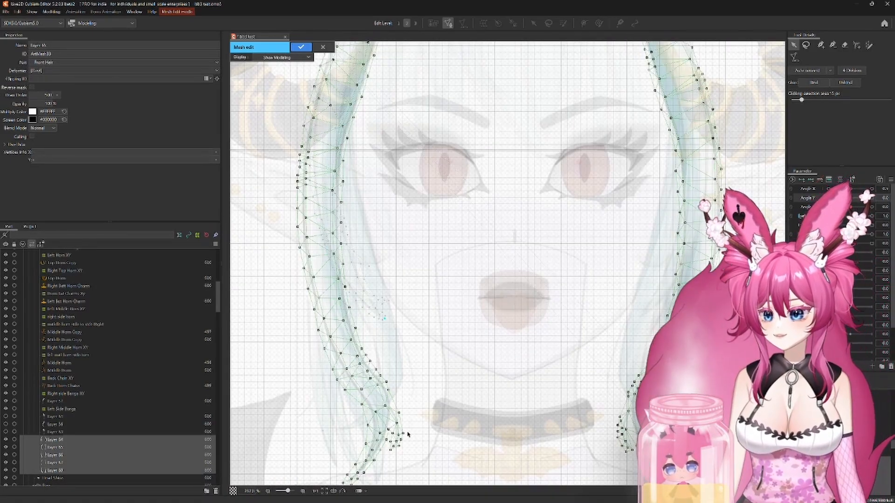
{"action": "scroll", "coordinate": [471, 200], "scroll_direction": "up", "scroll_amount": 4}
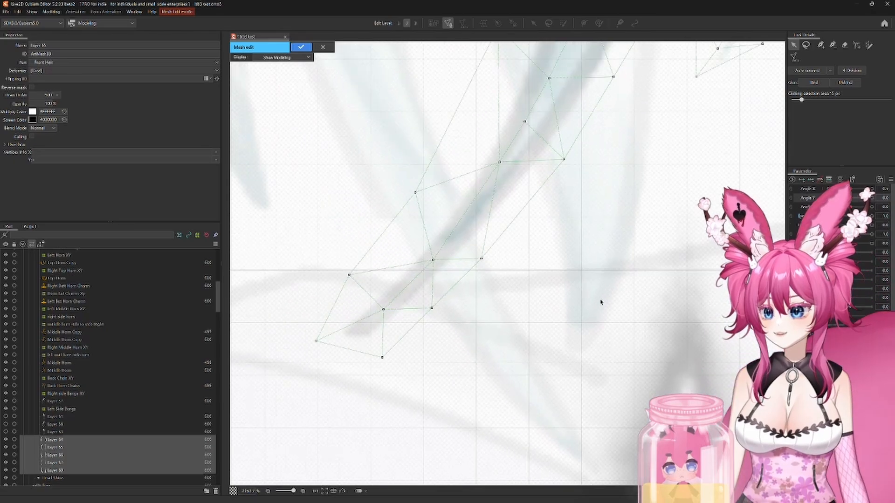
{"action": "left_click_drag", "start_coordinate": [612, 241], "coordinate": [587, 313]}
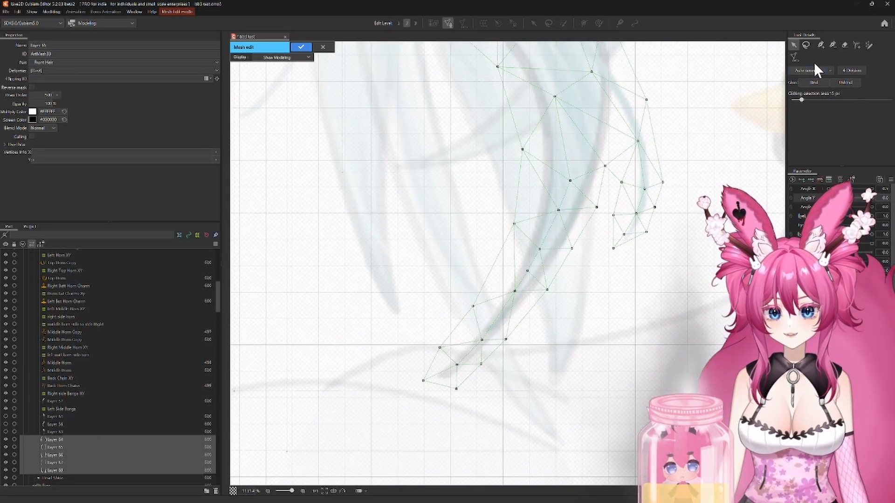
{"action": "left_click", "coordinate": [823, 45]}
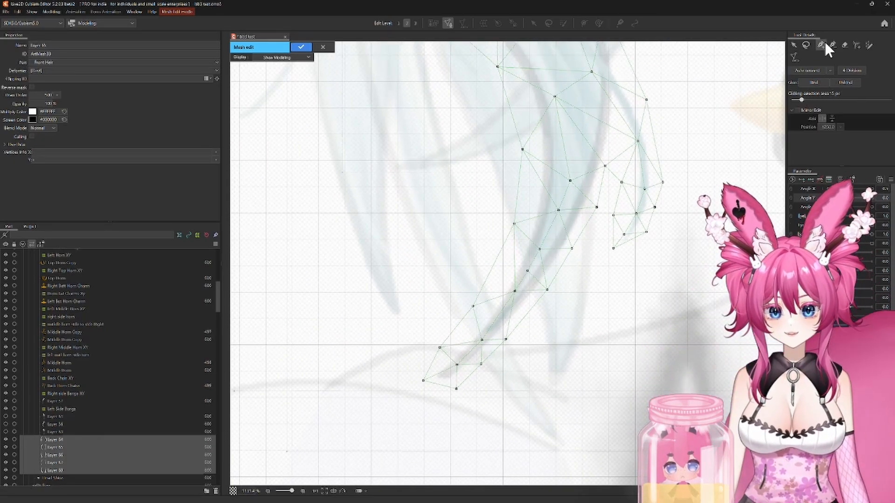
{"action": "left_click", "coordinate": [527, 272]}
Step: Erase Layer 65's mesh over the strand on the opposite side of the face, keeping only the left strand's mesh
{"action": "scroll", "coordinate": [739, 122], "scroll_direction": "down", "scroll_amount": 2}
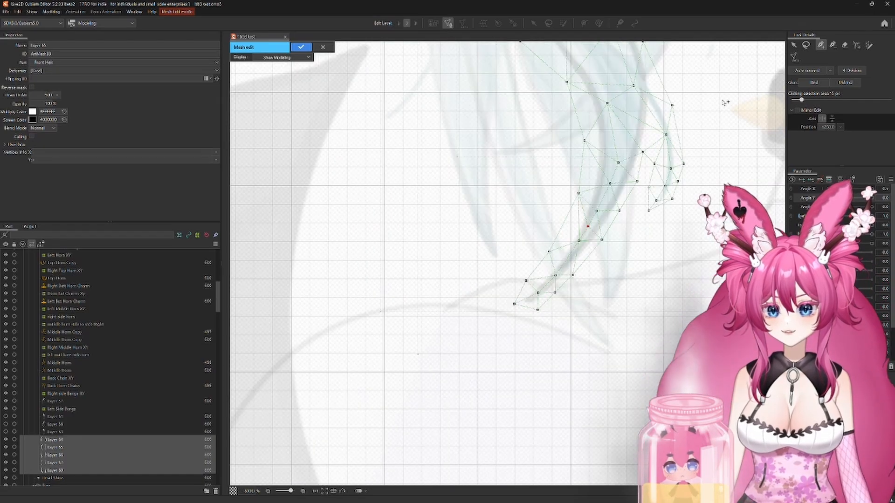
{"action": "left_click_drag", "start_coordinate": [712, 100], "coordinate": [529, 144]}
{"action": "scroll", "coordinate": [583, 196], "scroll_direction": "down", "scroll_amount": 1}
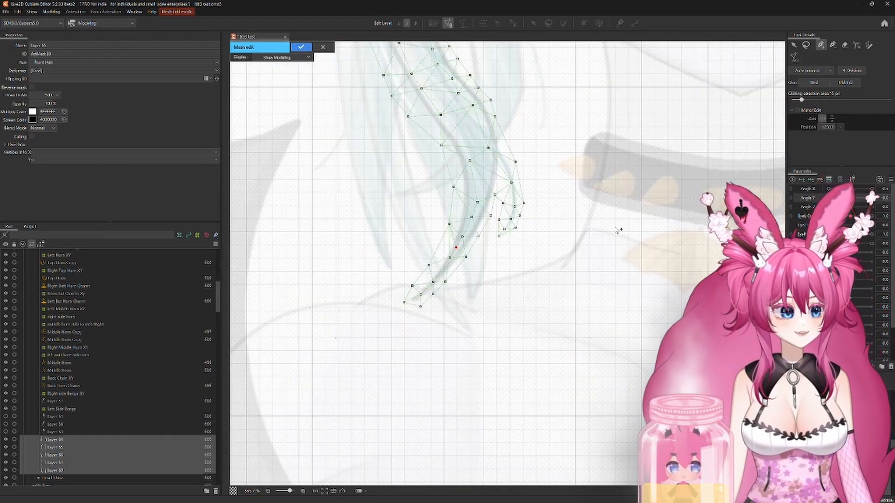
{"action": "left_click_drag", "start_coordinate": [634, 219], "coordinate": [526, 317]}
{"action": "scroll", "coordinate": [593, 244], "scroll_direction": "down", "scroll_amount": 2}
{"action": "scroll", "coordinate": [607, 196], "scroll_direction": "down", "scroll_amount": 2}
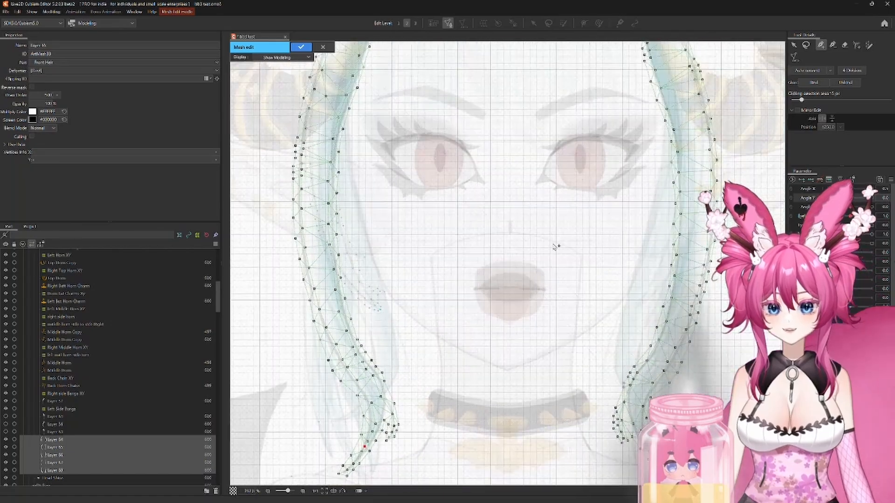
{"action": "left_click", "coordinate": [845, 45]}
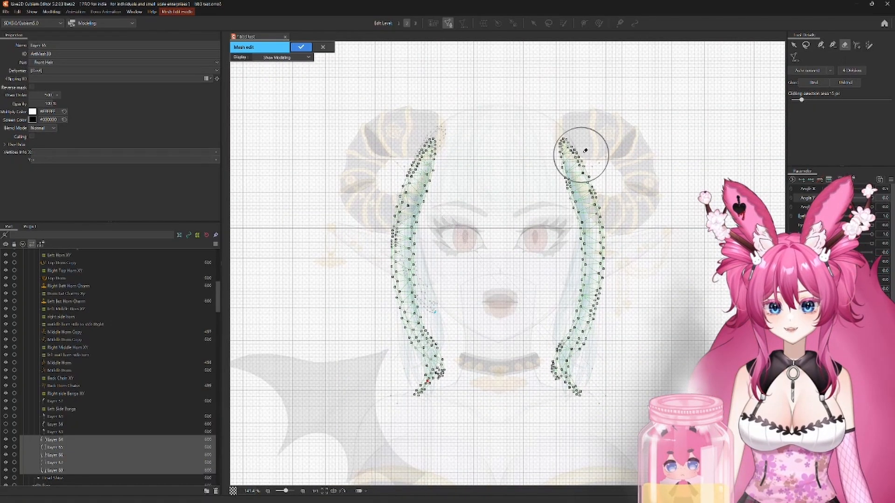
{"action": "mouse_move", "coordinate": [579, 150]}
{"action": "left_mouse_down"}
{"action": "mouse_move", "coordinate": [611, 156]}
{"action": "mouse_move", "coordinate": [617, 201]}
{"action": "mouse_move", "coordinate": [584, 269]}
{"action": "mouse_move", "coordinate": [560, 375]}
{"action": "mouse_move", "coordinate": [589, 386]}
{"action": "left_mouse_up"}
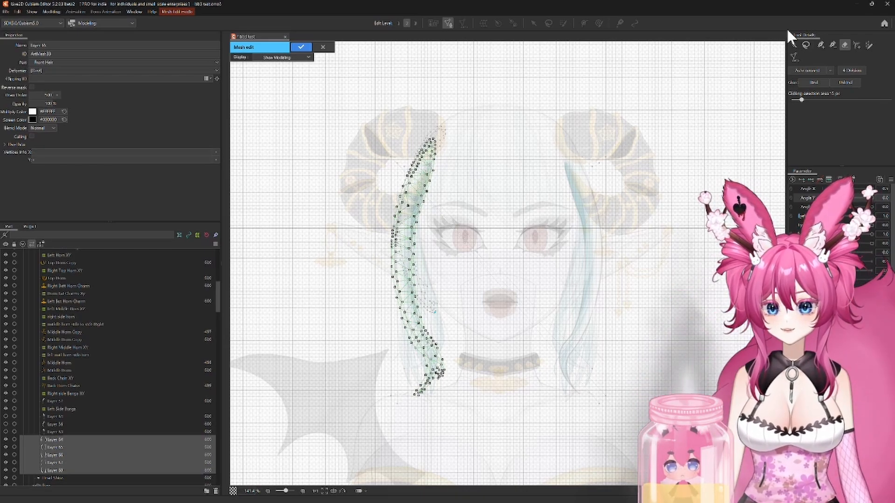
Step: Try to pick Layer 66 among the overlapping meshes and bring up its mesh tool settings
{"action": "left_click", "coordinate": [793, 45]}
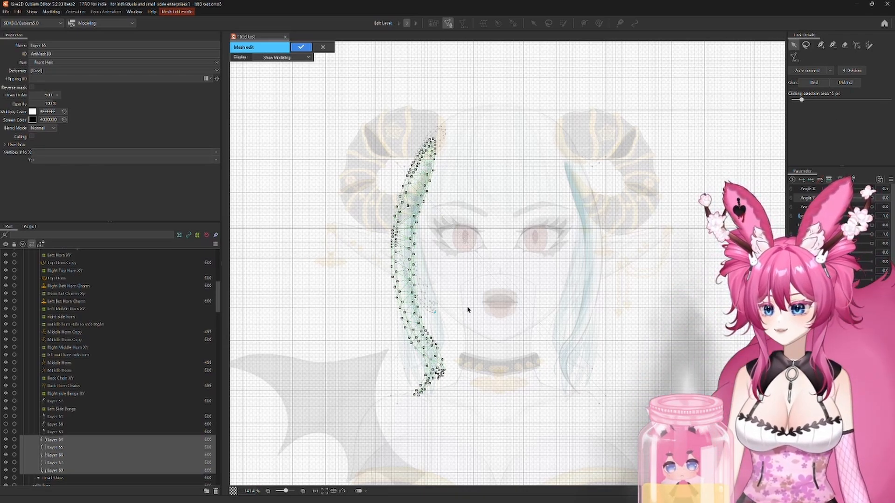
{"action": "scroll", "coordinate": [389, 343], "scroll_direction": "up", "scroll_amount": 2}
{"action": "left_click", "coordinate": [376, 335]}
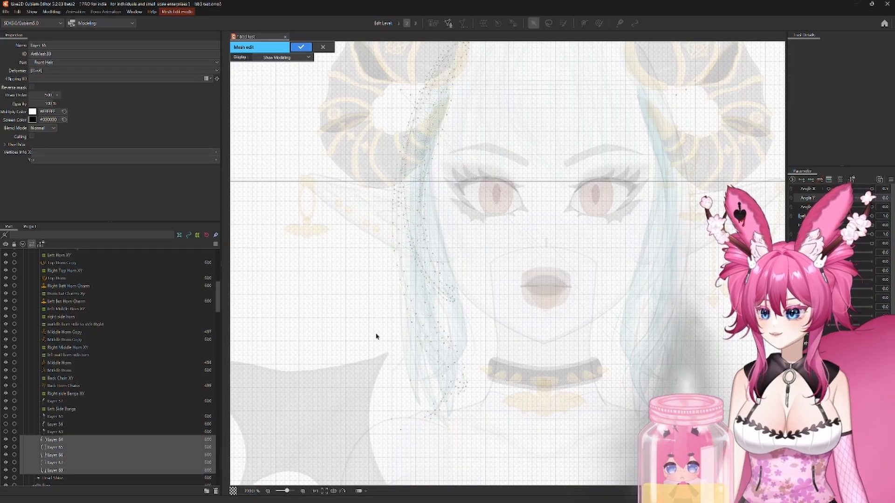
{"action": "right_click", "coordinate": [379, 335]}
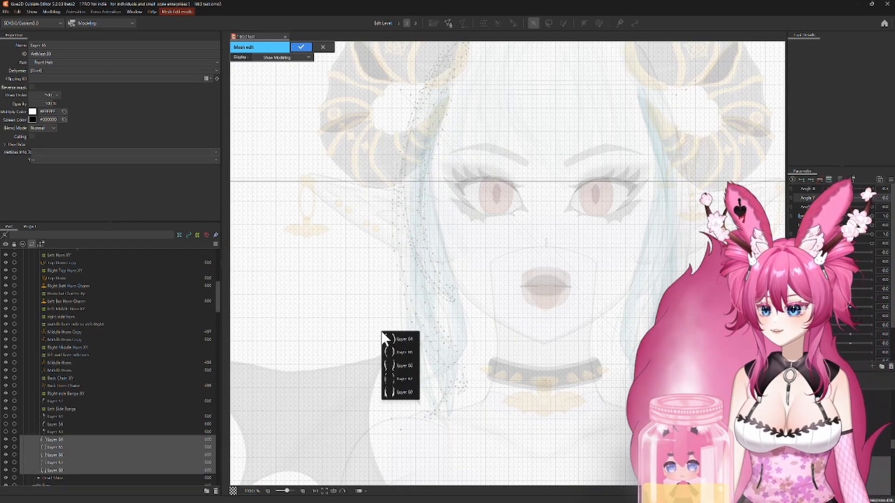
{"action": "left_click", "coordinate": [399, 363]}
{"action": "left_click_drag", "start_coordinate": [489, 310], "coordinate": [352, 310]}
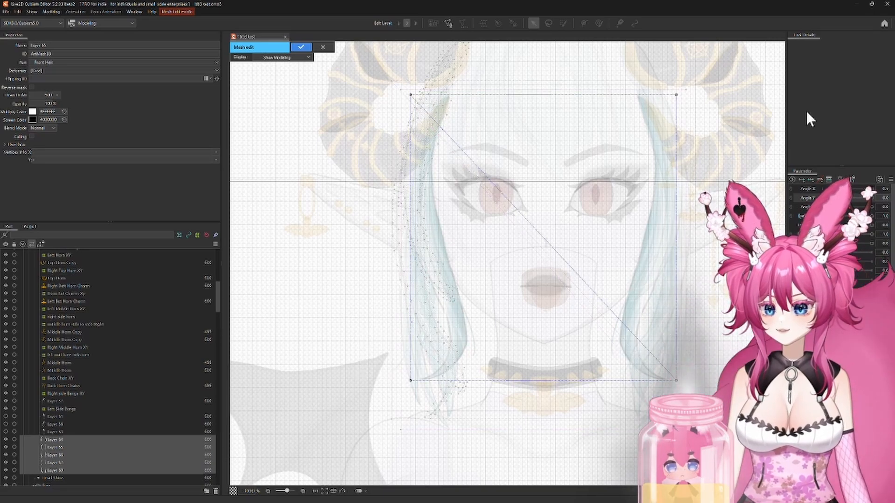
{"action": "left_click", "coordinate": [802, 35]}
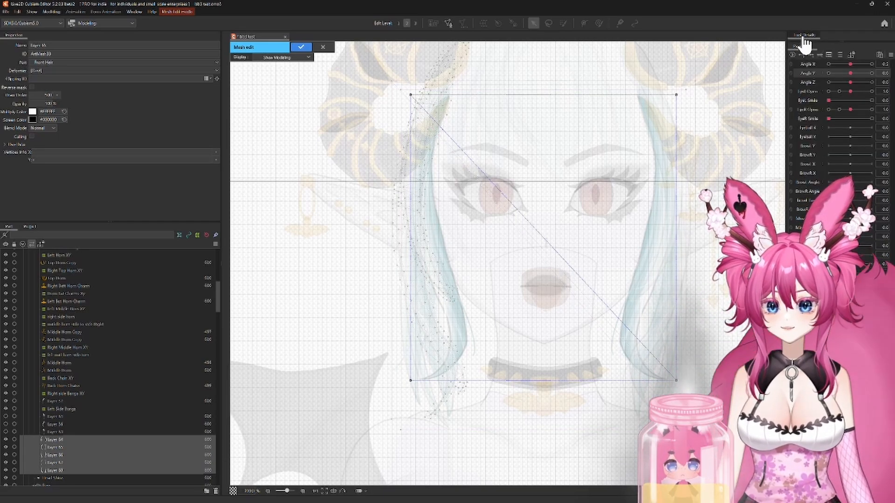
{"action": "left_click", "coordinate": [803, 37]}
{"action": "left_click", "coordinate": [410, 380]}
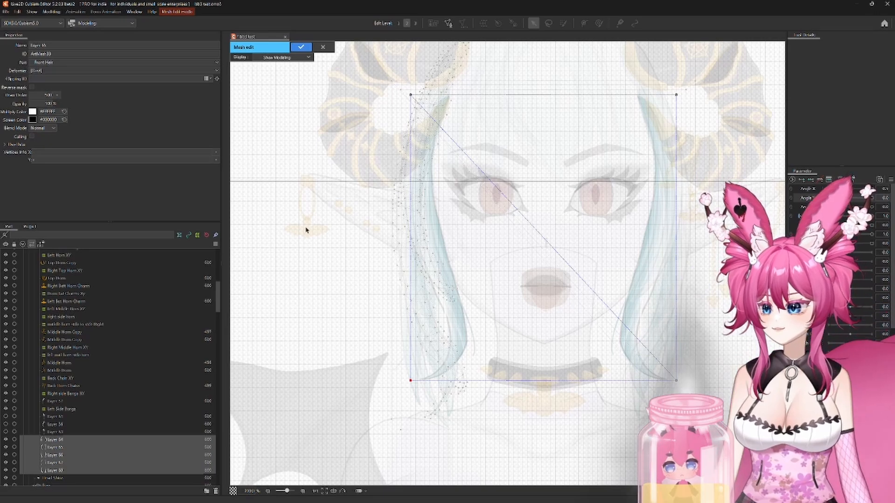
Step: Confirm the mesh edits and reopen mesh editing for only Layer 66 and the two hair layers below it
{"action": "left_click", "coordinate": [301, 48]}
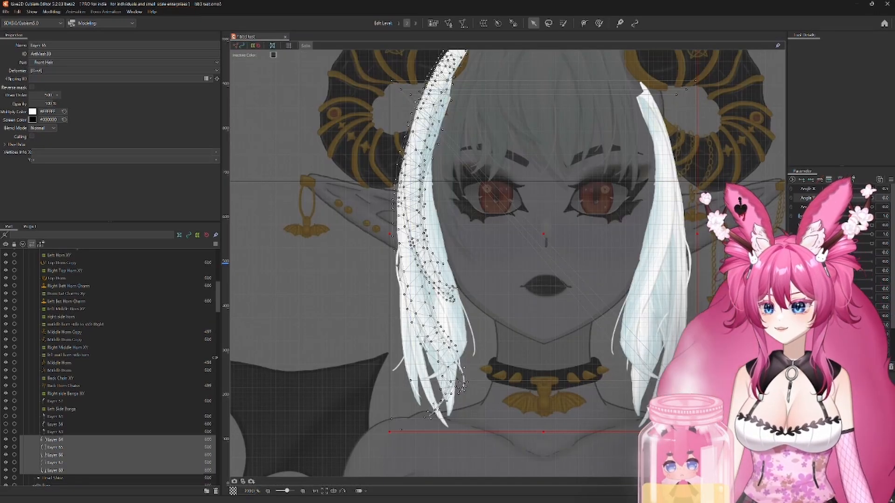
{"action": "left_click", "coordinate": [53, 455]}
{"action": "left_click", "coordinate": [54, 469], "text": "shift"}
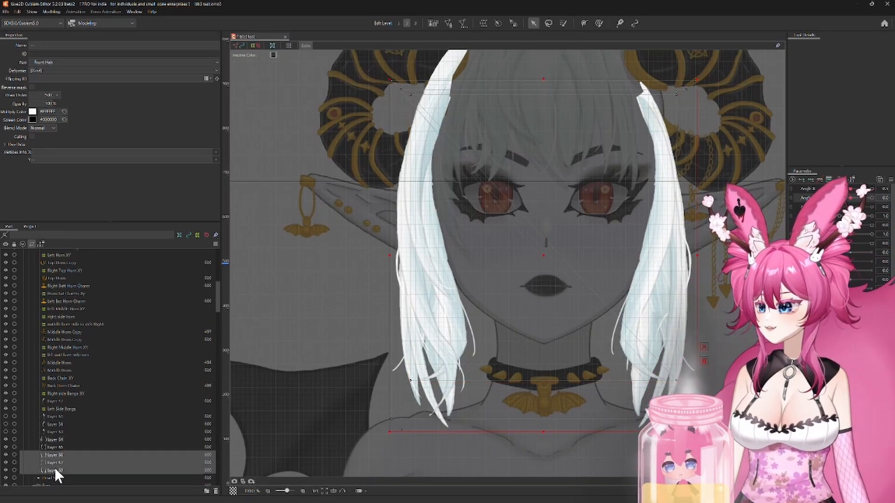
{"action": "key", "text": "ctrl+e"}
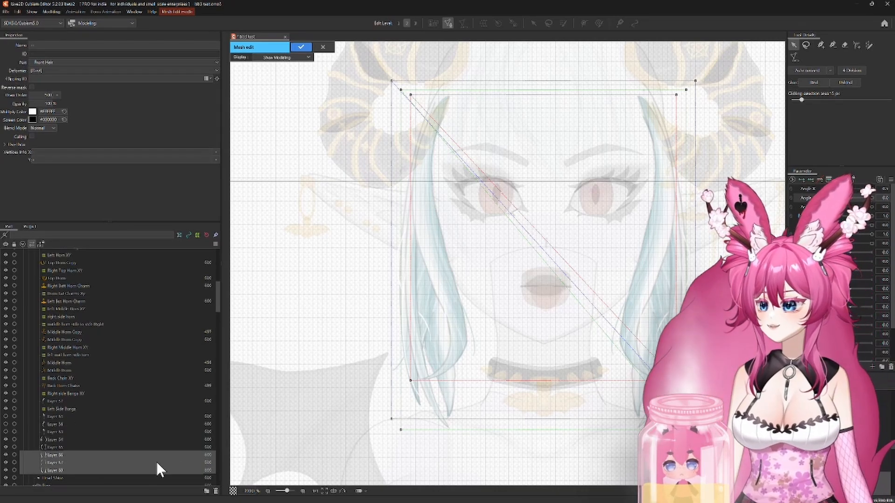
Step: Pick Layer 66 among the overlapping meshes and generate its mesh automatically with the Deformation (Heavy) preset
{"action": "left_click", "coordinate": [53, 455]}
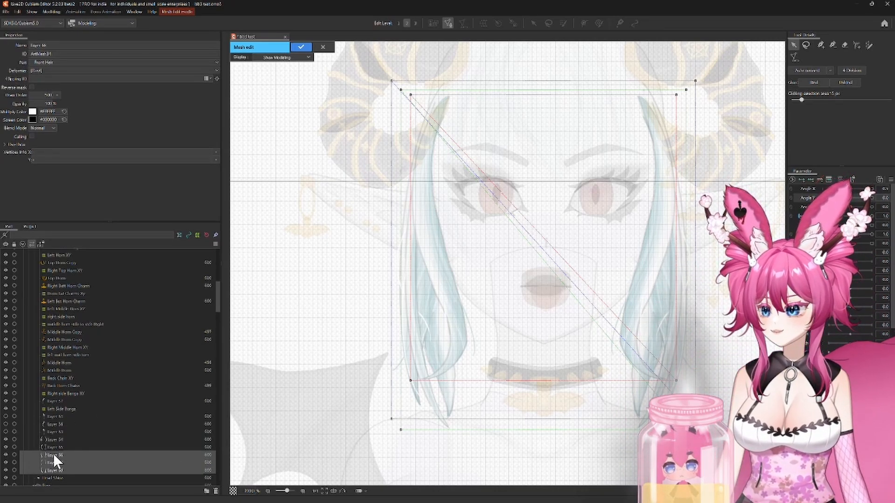
{"action": "right_click", "coordinate": [366, 317]}
{"action": "left_click", "coordinate": [395, 327]}
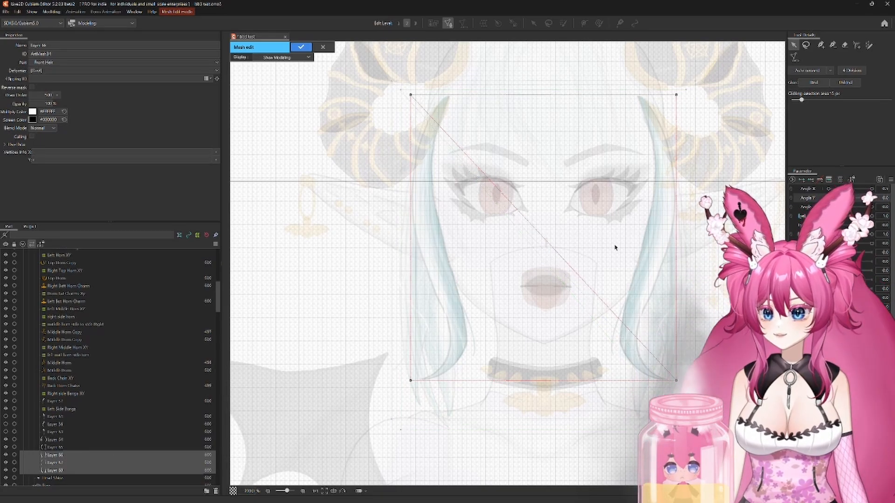
{"action": "left_click", "coordinate": [794, 57]}
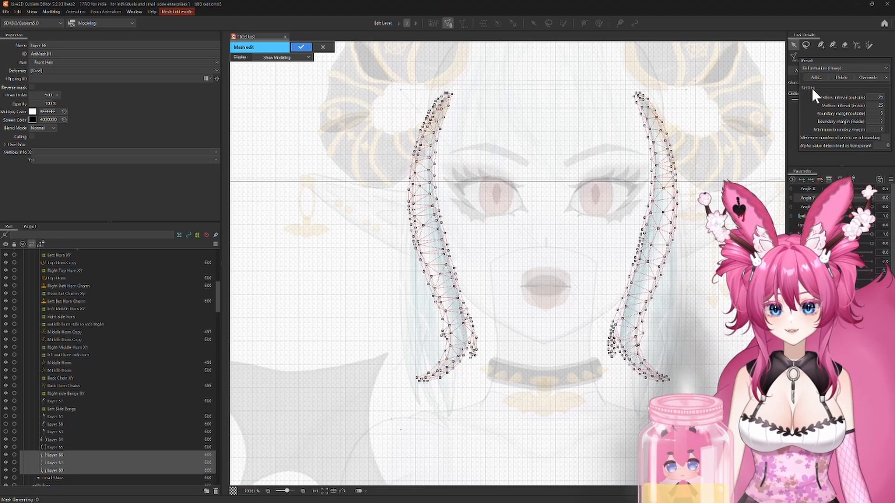
Step: Add extra vertices to Layer 66's left strand mesh around the small outer tip near its lower end
{"action": "scroll", "coordinate": [425, 320], "scroll_direction": "up", "scroll_amount": 5}
{"action": "left_click_drag", "start_coordinate": [433, 323], "coordinate": [375, 138]}
{"action": "left_click_drag", "start_coordinate": [375, 277], "coordinate": [412, 242]}
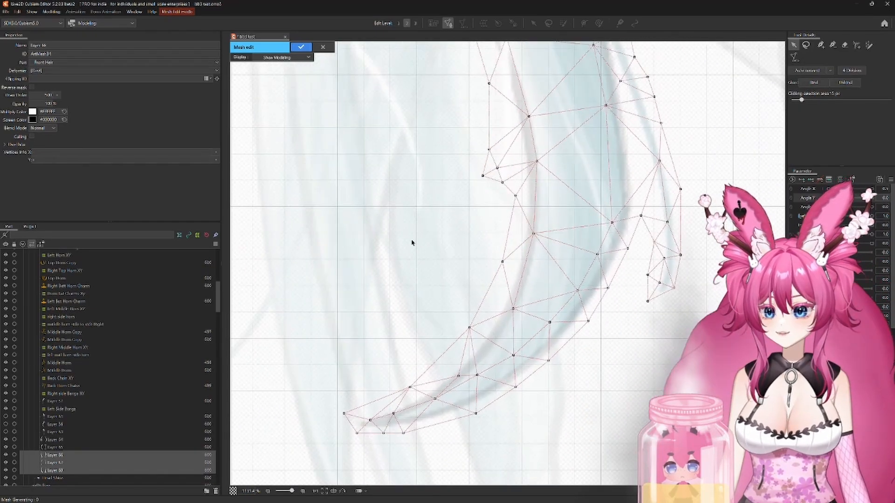
{"action": "left_click_drag", "start_coordinate": [419, 100], "coordinate": [396, 245]}
{"action": "scroll", "coordinate": [473, 355], "scroll_direction": "up", "scroll_amount": 2}
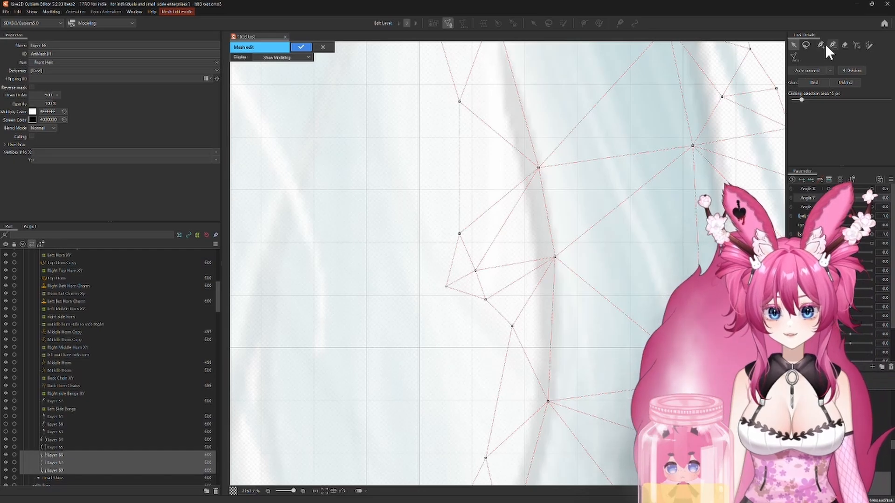
{"action": "left_click", "coordinate": [820, 45]}
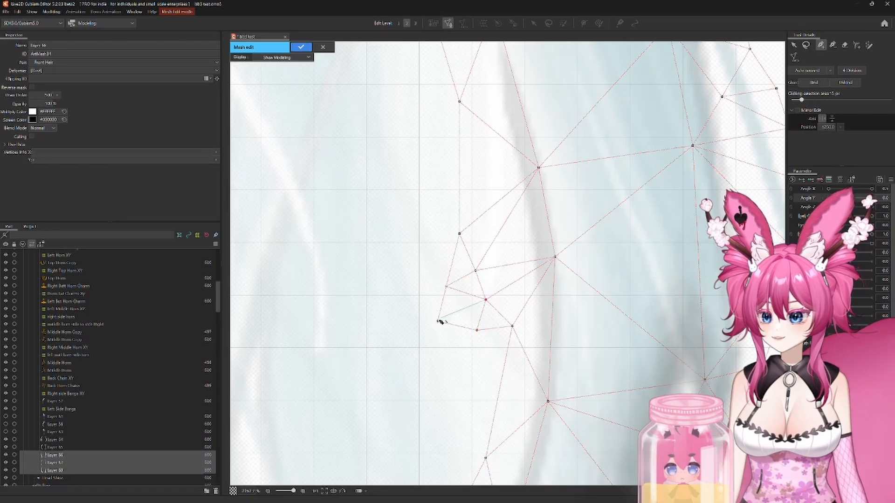
Step: Examine Layer 66's left strand mesh along its length and around the lower tips for uncovered artwork
{"action": "scroll", "coordinate": [559, 336], "scroll_direction": "down", "scroll_amount": 4}
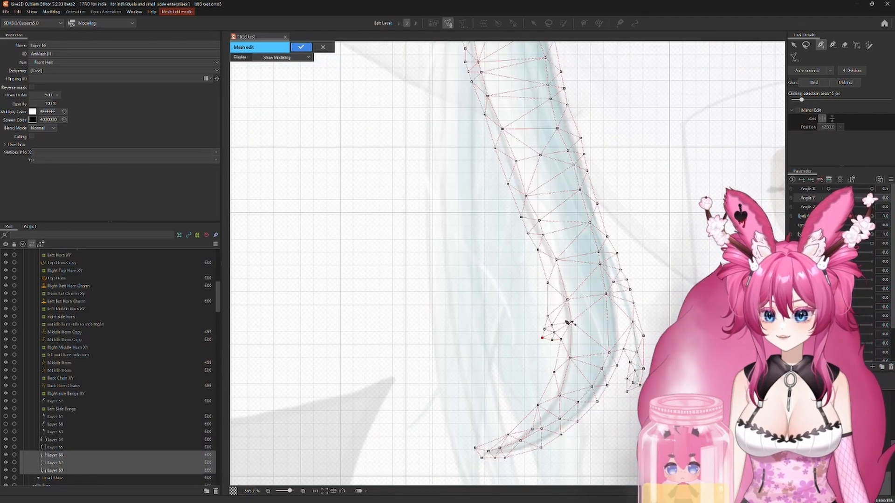
{"action": "left_click_drag", "start_coordinate": [476, 261], "coordinate": [419, 283]}
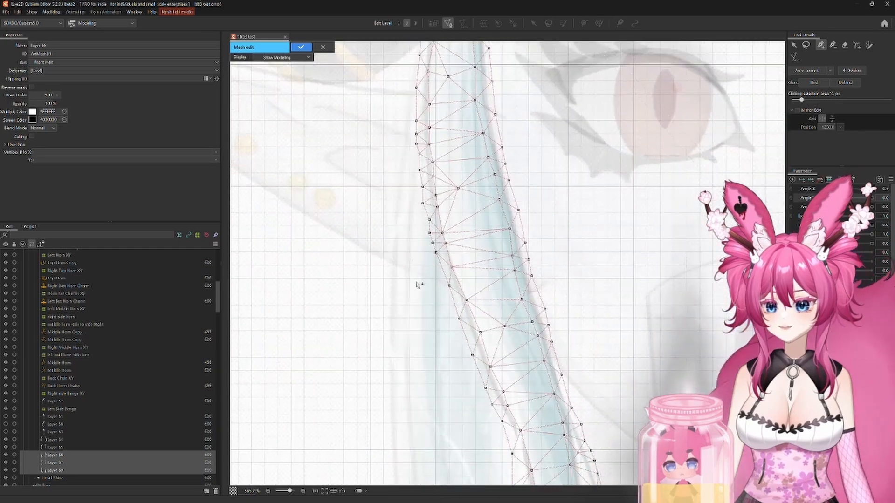
{"action": "left_click_drag", "start_coordinate": [435, 442], "coordinate": [381, 237]}
{"action": "scroll", "coordinate": [497, 370], "scroll_direction": "up", "scroll_amount": 4}
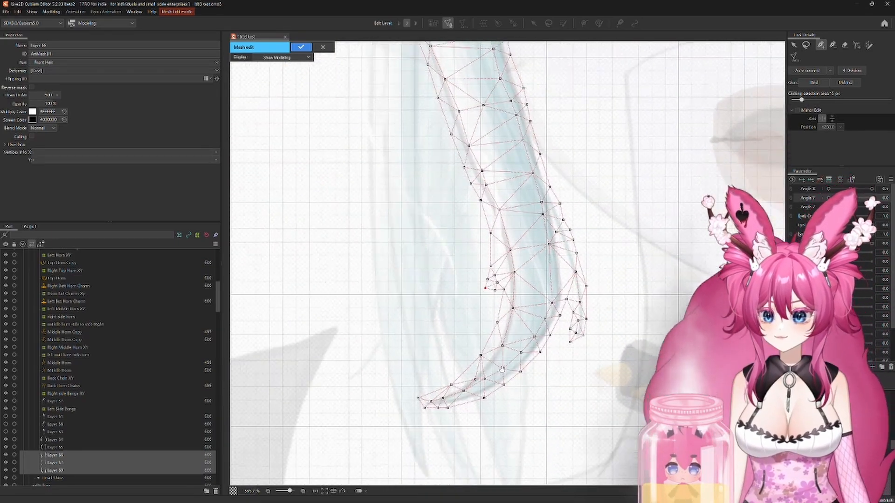
{"action": "scroll", "coordinate": [566, 244], "scroll_direction": "up", "scroll_amount": 5}
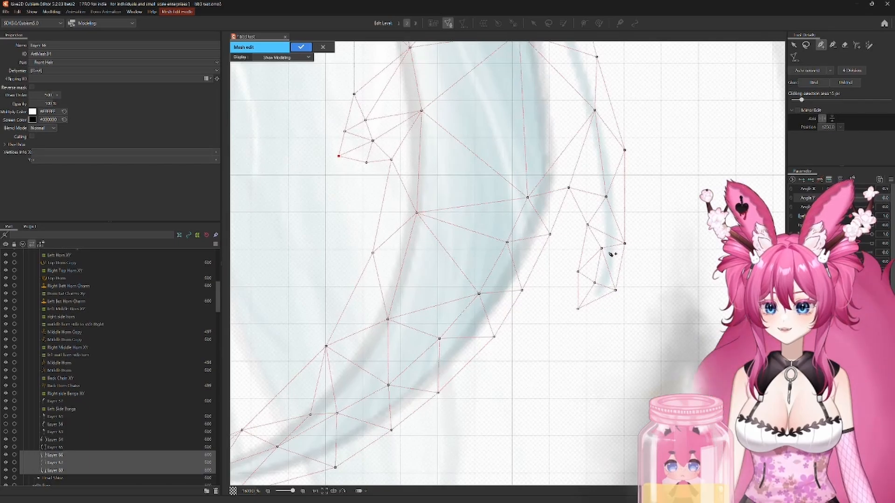
{"action": "scroll", "coordinate": [557, 292], "scroll_direction": "down", "scroll_amount": 1}
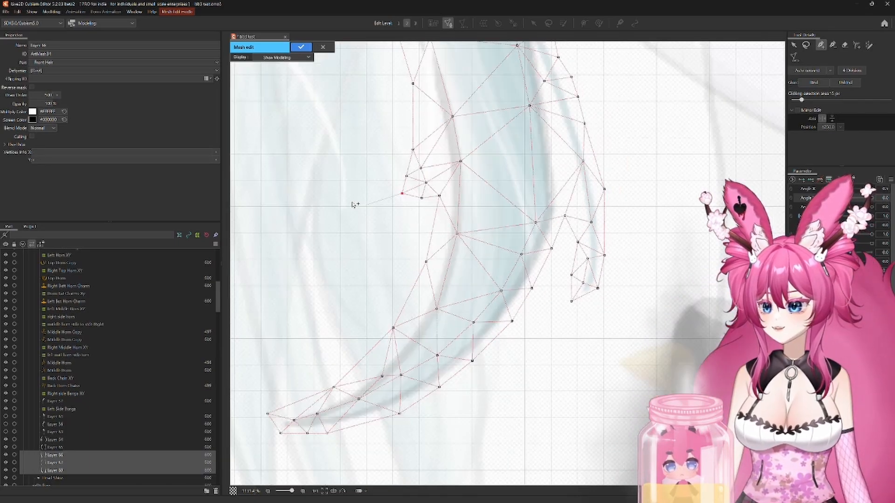
{"action": "left_click_drag", "start_coordinate": [355, 202], "coordinate": [380, 348]}
{"action": "left_click_drag", "start_coordinate": [395, 235], "coordinate": [343, 209]}
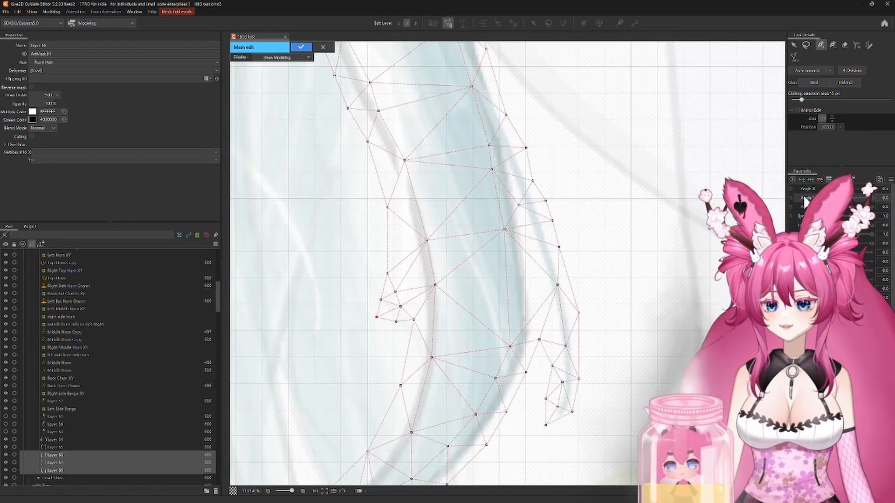
Step: Erase Layer 66's mesh over the strand on the opposite side of the face, keeping only the left strand's mesh
{"action": "left_click", "coordinate": [843, 45]}
{"action": "scroll", "coordinate": [601, 261], "scroll_direction": "down", "scroll_amount": 4}
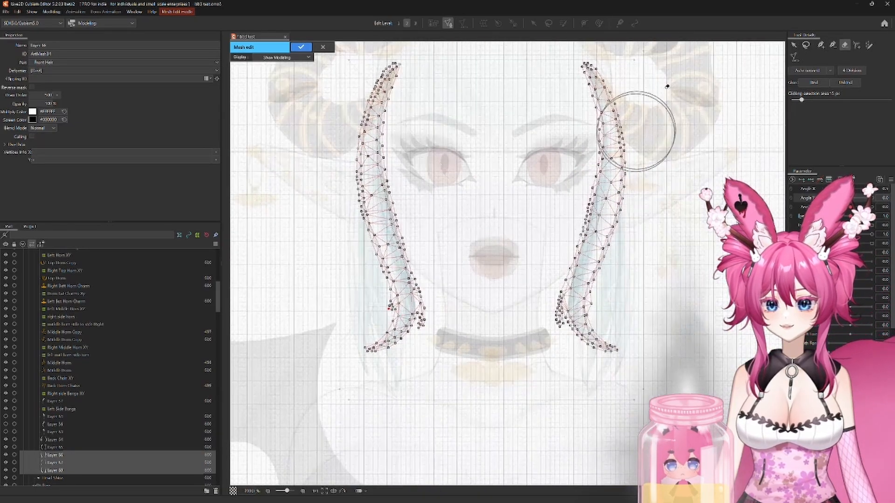
{"action": "mouse_move", "coordinate": [643, 69]}
{"action": "left_mouse_down"}
{"action": "mouse_move", "coordinate": [599, 95]}
{"action": "mouse_move", "coordinate": [635, 410]}
{"action": "left_mouse_up"}
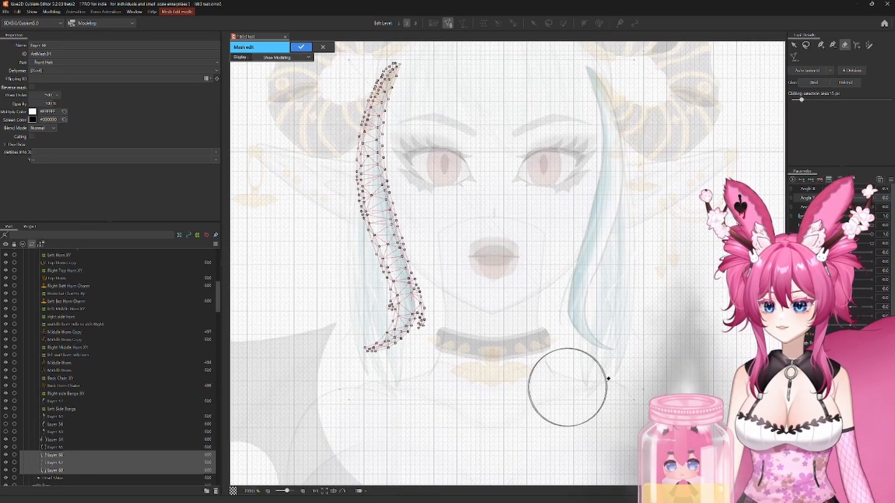
Step: Pick the second of the three hair layers among the overlapping meshes and generate its mesh automatically with the Deformation (Heavy) preset
{"action": "left_click", "coordinate": [793, 45]}
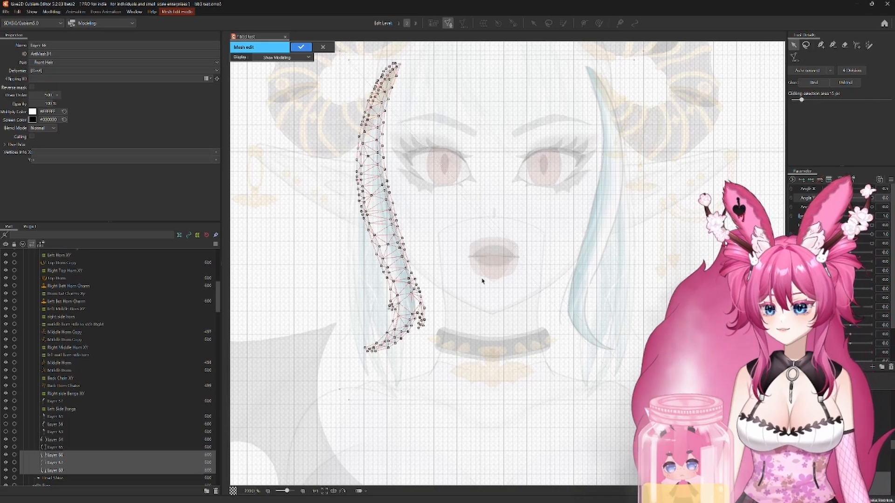
{"action": "key", "text": "ctrl+a"}
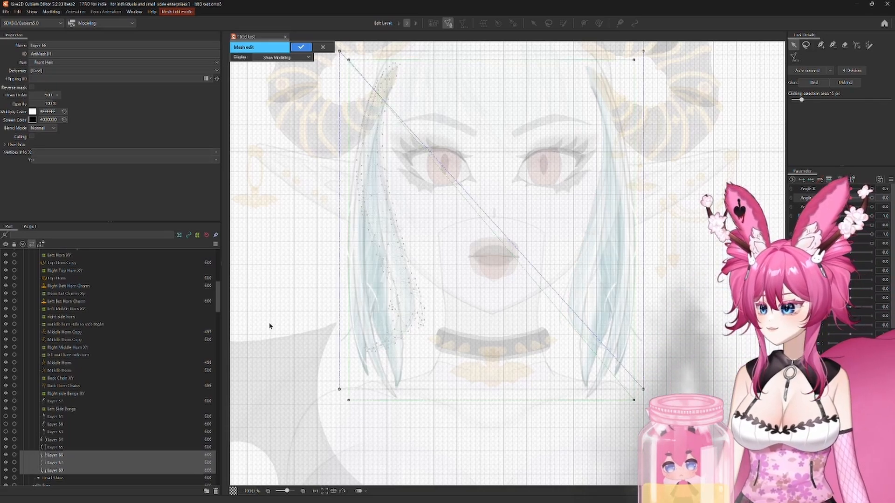
{"action": "key", "text": "Delete"}
{"action": "right_click", "coordinate": [319, 310]}
{"action": "left_click", "coordinate": [336, 334]}
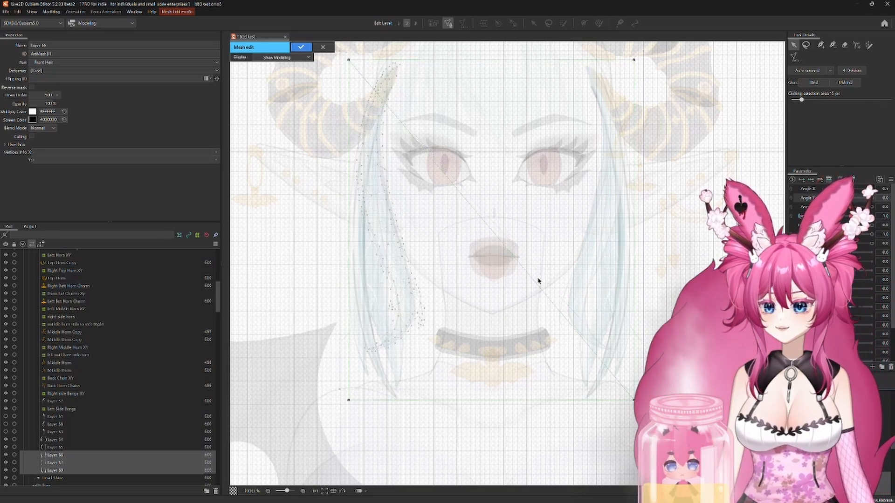
{"action": "left_click", "coordinate": [794, 58]}
{"action": "left_click", "coordinate": [828, 71]}
{"action": "left_click", "coordinate": [820, 91]}
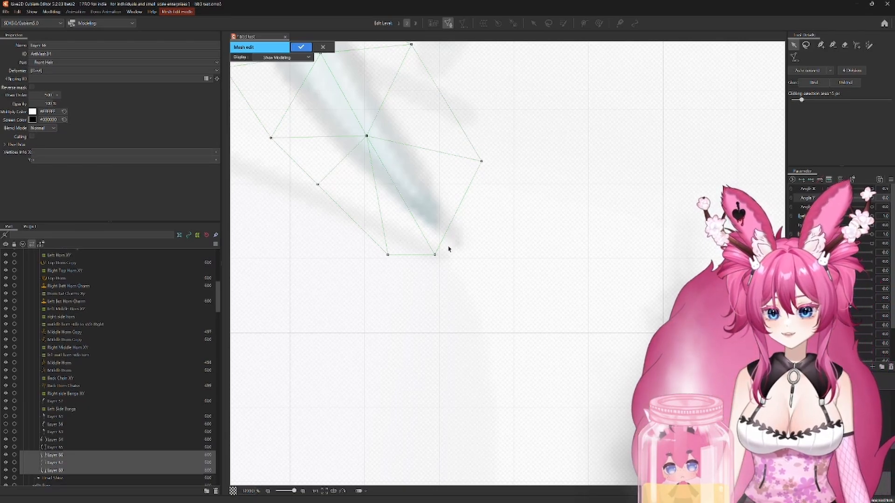
Step: Add vertices beyond the lowest tip of the second hair layer's left strand and connect them to the existing mesh edge
{"action": "scroll", "coordinate": [512, 260], "scroll_direction": "down", "scroll_amount": 2}
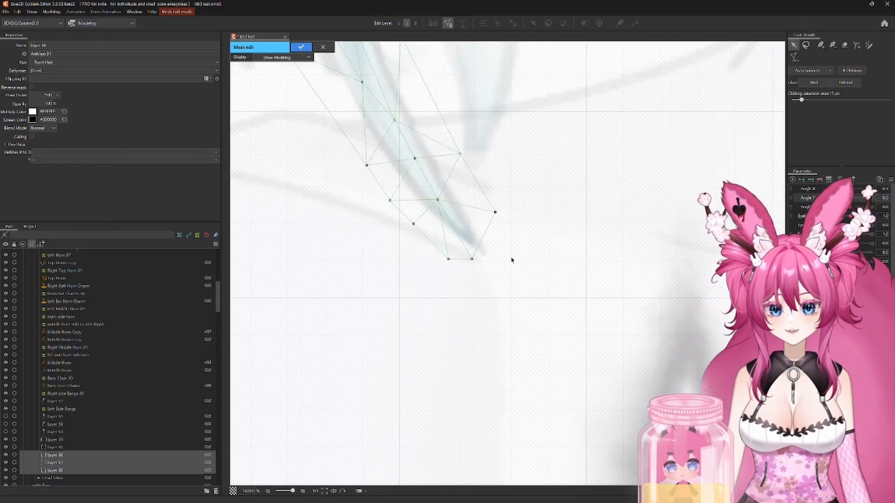
{"action": "left_click", "coordinate": [821, 45]}
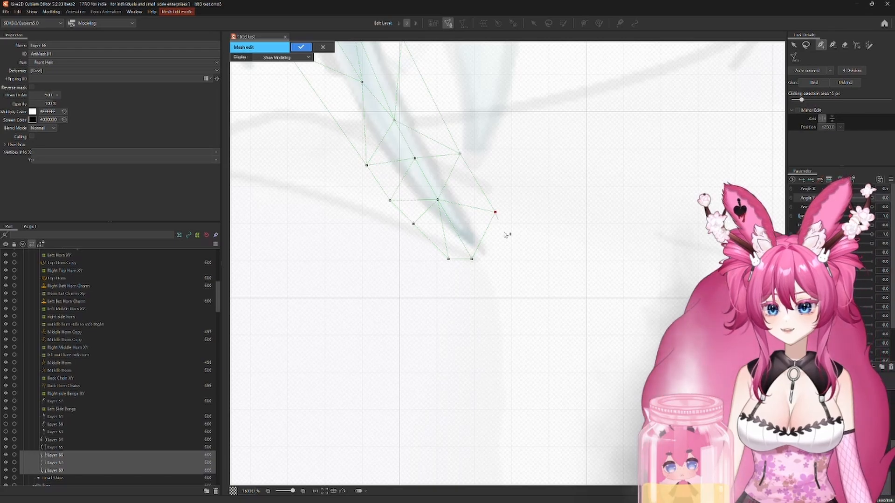
{"action": "left_click", "coordinate": [515, 249]}
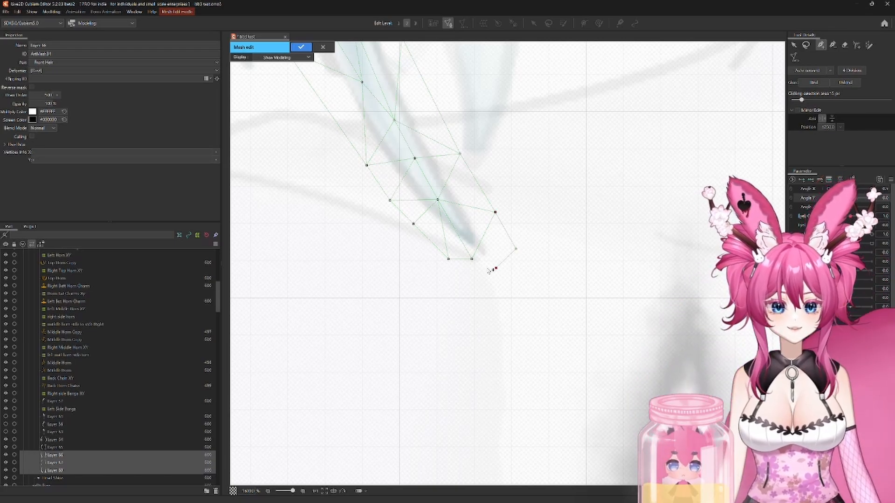
{"action": "left_click", "coordinate": [471, 259]}
{"action": "left_click", "coordinate": [516, 249]}
{"action": "scroll", "coordinate": [553, 209], "scroll_direction": "down", "scroll_amount": 1}
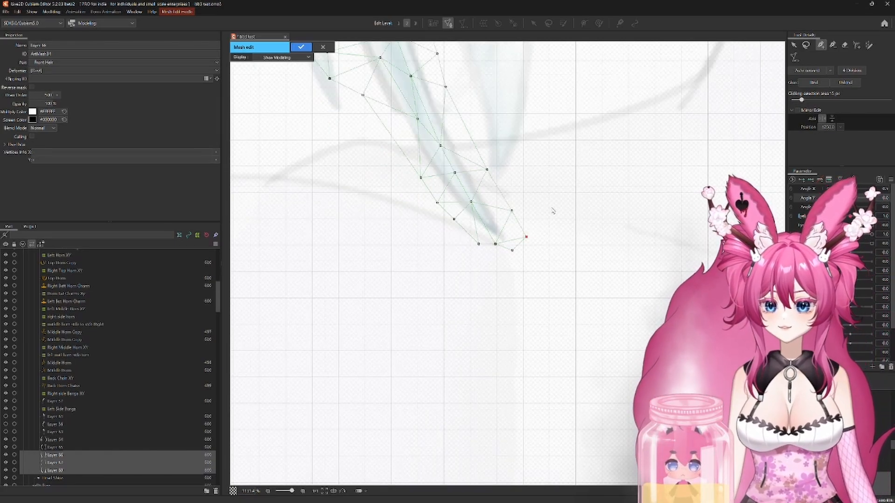
Step: Examine the second hair layer's left strand mesh from the lower tip upward for gaps and uncovered artwork
{"action": "left_click_drag", "start_coordinate": [553, 210], "coordinate": [614, 457]}
{"action": "left_click_drag", "start_coordinate": [530, 262], "coordinate": [645, 335]}
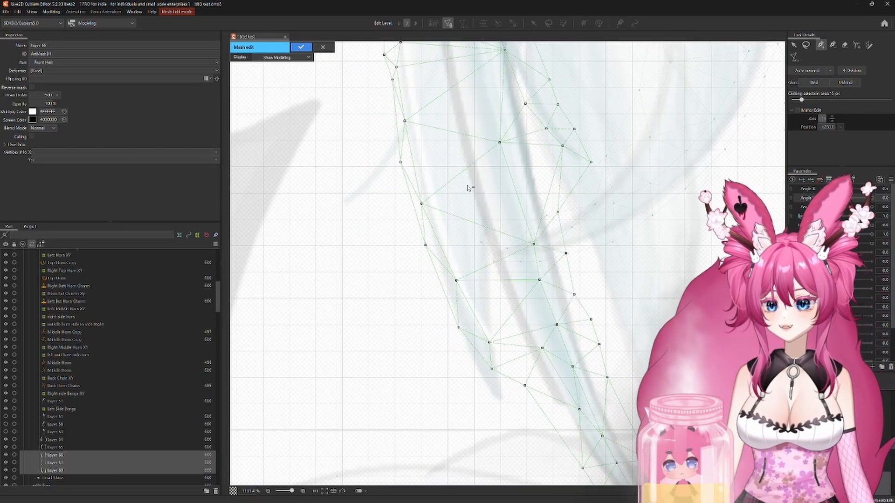
{"action": "left_click_drag", "start_coordinate": [465, 196], "coordinate": [427, 282]}
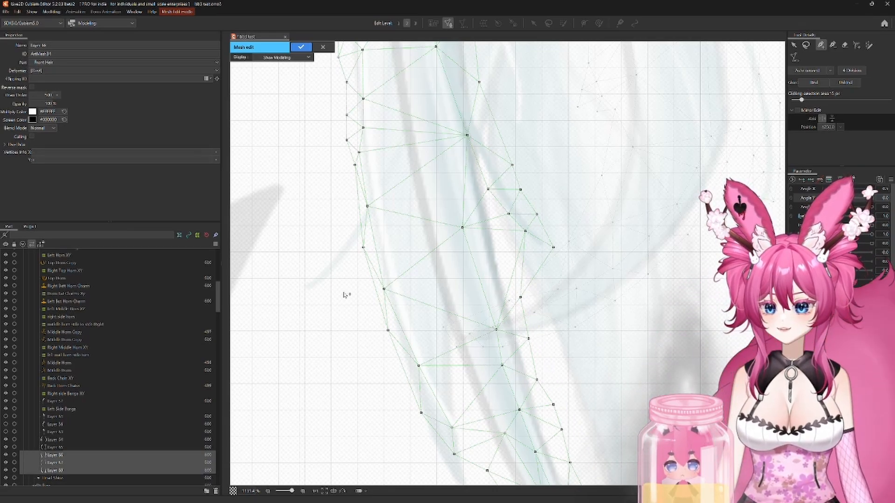
{"action": "left_click_drag", "start_coordinate": [428, 228], "coordinate": [453, 261]}
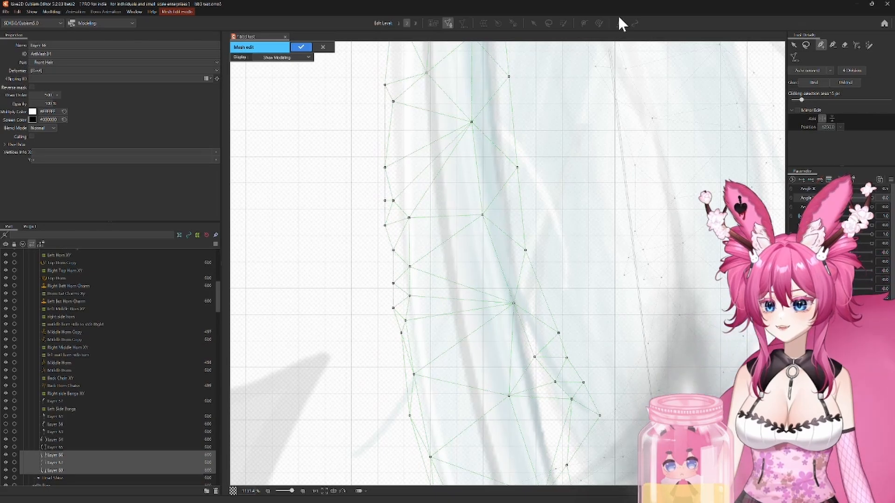
{"action": "left_click", "coordinate": [583, 23]}
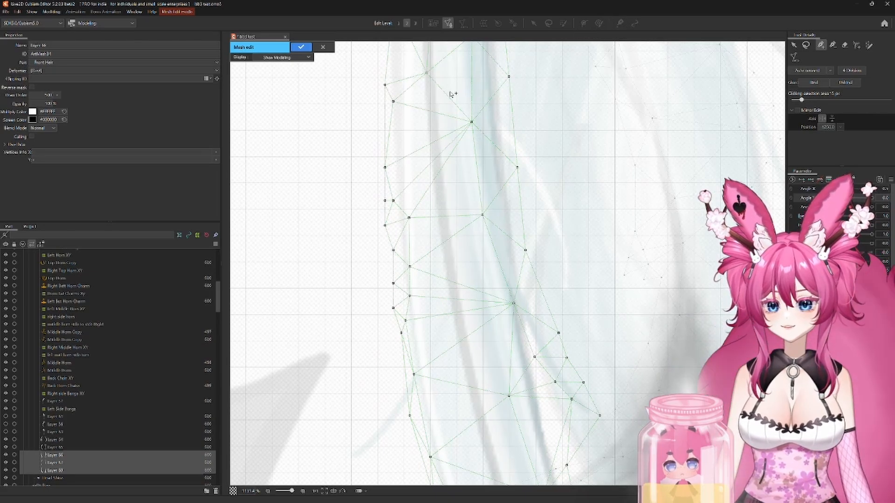
{"action": "left_click_drag", "start_coordinate": [442, 237], "coordinate": [451, 326]}
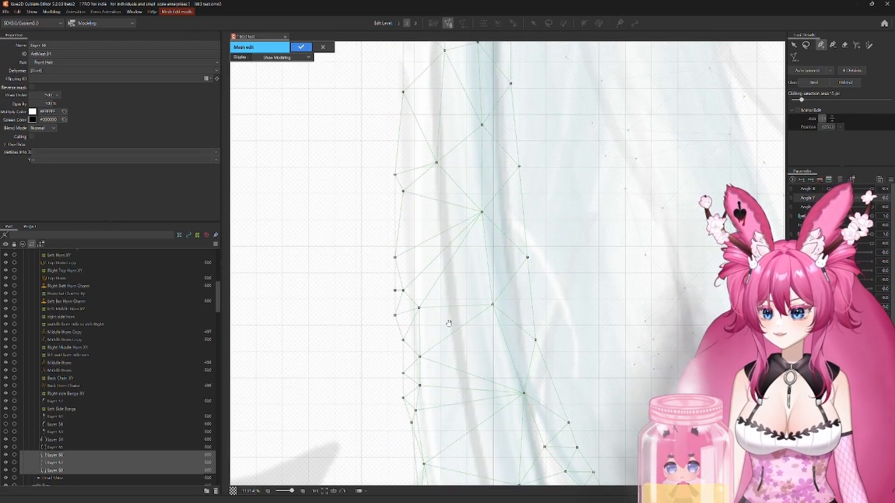
{"action": "left_click_drag", "start_coordinate": [451, 214], "coordinate": [452, 339]}
{"action": "left_click_drag", "start_coordinate": [454, 280], "coordinate": [455, 408]}
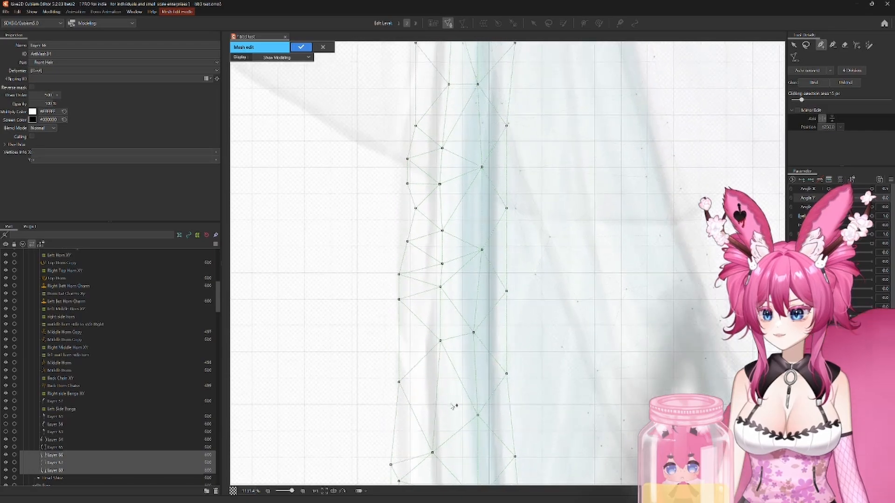
{"action": "left_click_drag", "start_coordinate": [449, 167], "coordinate": [481, 416]}
{"action": "mouse_move", "coordinate": [505, 228]}
{"action": "left_mouse_down"}
{"action": "mouse_move", "coordinate": [470, 394]}
{"action": "mouse_move", "coordinate": [470, 340]}
{"action": "mouse_move", "coordinate": [465, 359]}
{"action": "mouse_move", "coordinate": [512, 194]}
{"action": "left_mouse_up"}
{"action": "left_click_drag", "start_coordinate": [454, 401], "coordinate": [474, 197]}
{"action": "mouse_move", "coordinate": [449, 437]}
{"action": "left_mouse_down"}
{"action": "mouse_move", "coordinate": [470, 240]}
{"action": "mouse_move", "coordinate": [469, 112]}
{"action": "left_mouse_up"}
{"action": "left_click_drag", "start_coordinate": [470, 410], "coordinate": [466, 261]}
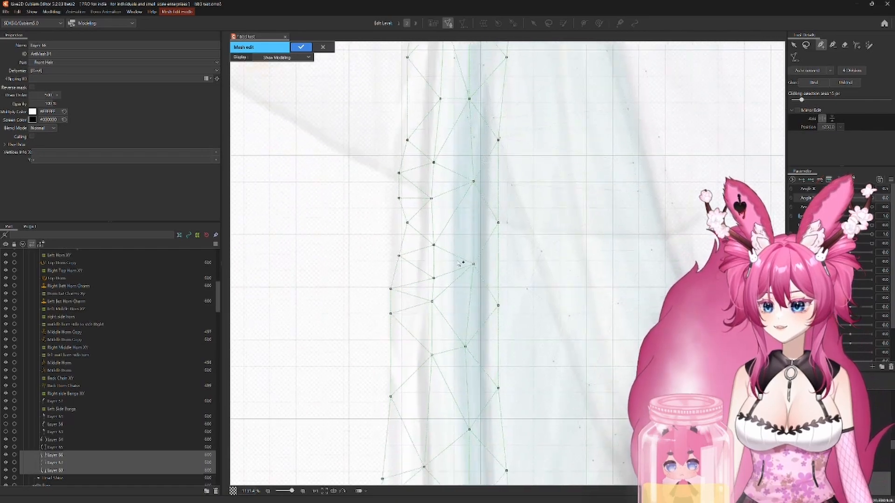
{"action": "left_click_drag", "start_coordinate": [506, 433], "coordinate": [477, 278]}
{"action": "left_click_drag", "start_coordinate": [518, 339], "coordinate": [490, 274]}
Step: Erase the second hair layer's mesh over the strand on the opposite side of the face, keeping only the left strand's mesh
{"action": "scroll", "coordinate": [573, 322], "scroll_direction": "down", "scroll_amount": 5}
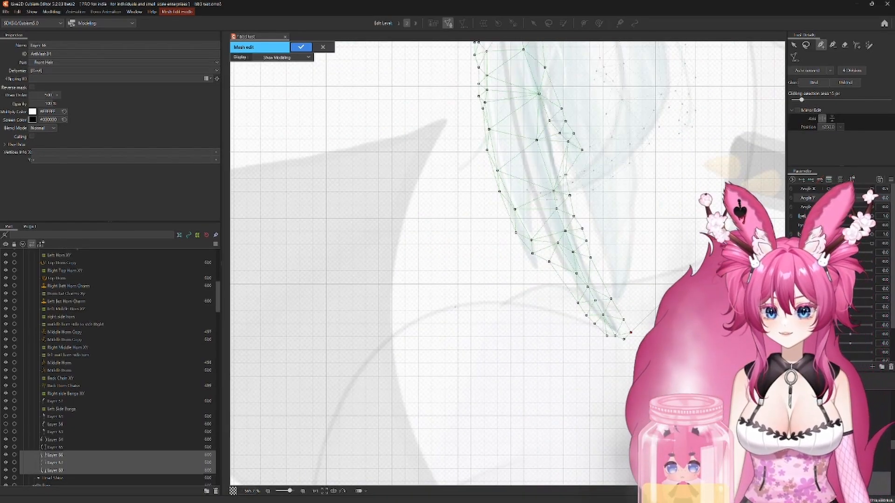
{"action": "scroll", "coordinate": [559, 323], "scroll_direction": "down", "scroll_amount": 4}
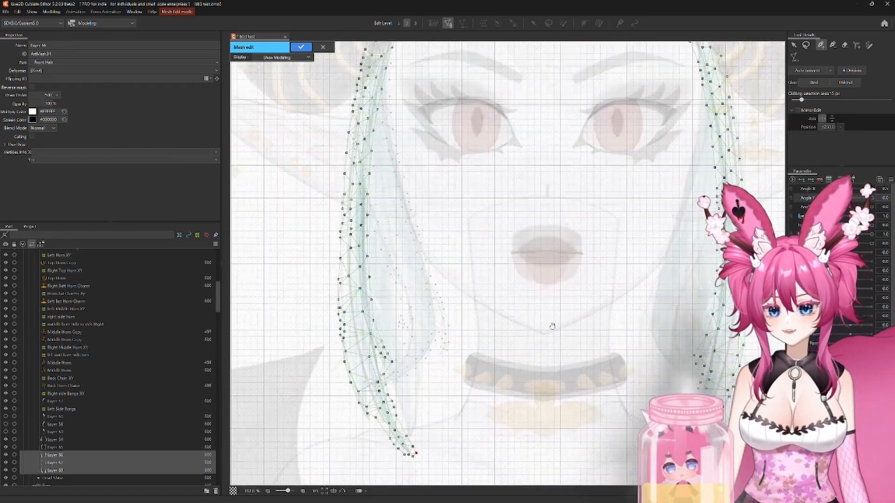
{"action": "left_click", "coordinate": [844, 44]}
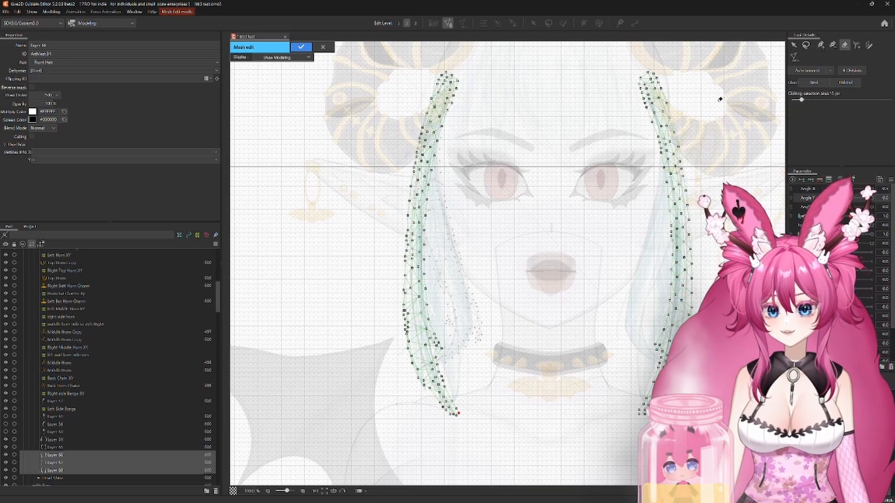
{"action": "mouse_move", "coordinate": [671, 84]}
{"action": "left_mouse_down"}
{"action": "mouse_move", "coordinate": [683, 112]}
{"action": "mouse_move", "coordinate": [685, 160]}
{"action": "mouse_move", "coordinate": [662, 194]}
{"action": "mouse_move", "coordinate": [695, 236]}
{"action": "mouse_move", "coordinate": [644, 420]}
{"action": "left_mouse_up"}
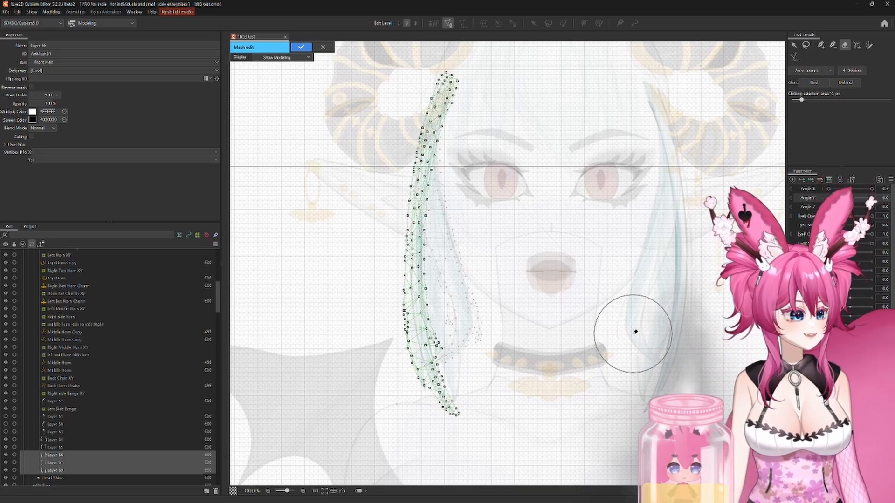
Step: Pick the last of the three hair layers among the overlapping meshes and generate its mesh automatically with the Deformation (Heavy) preset
{"action": "left_click", "coordinate": [794, 45]}
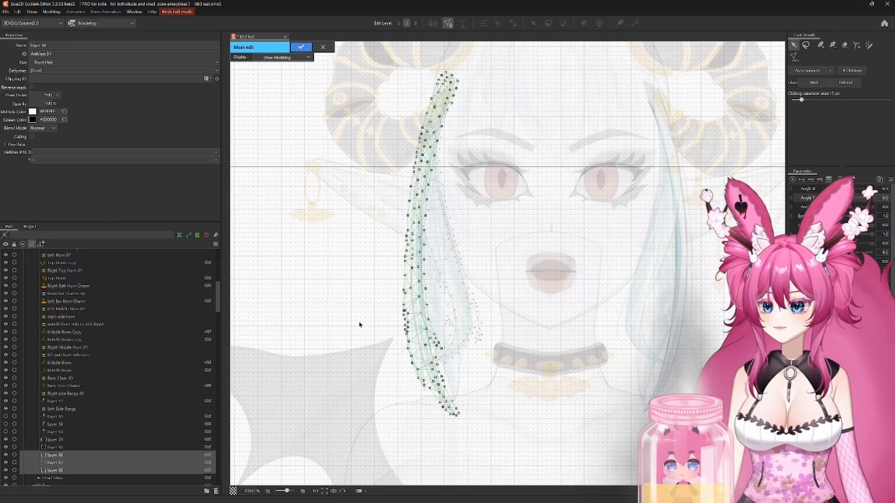
{"action": "left_click", "coordinate": [359, 322]}
{"action": "right_click", "coordinate": [360, 323]}
{"action": "left_click", "coordinate": [369, 357]}
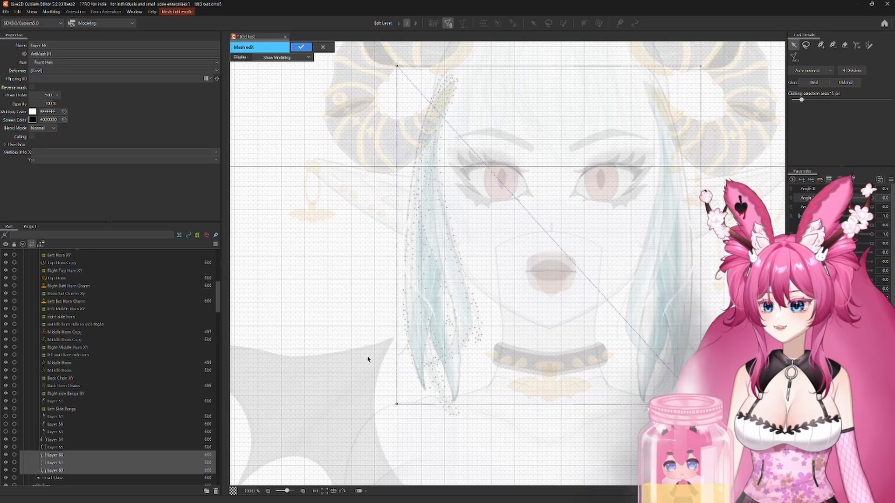
{"action": "left_click", "coordinate": [794, 57]}
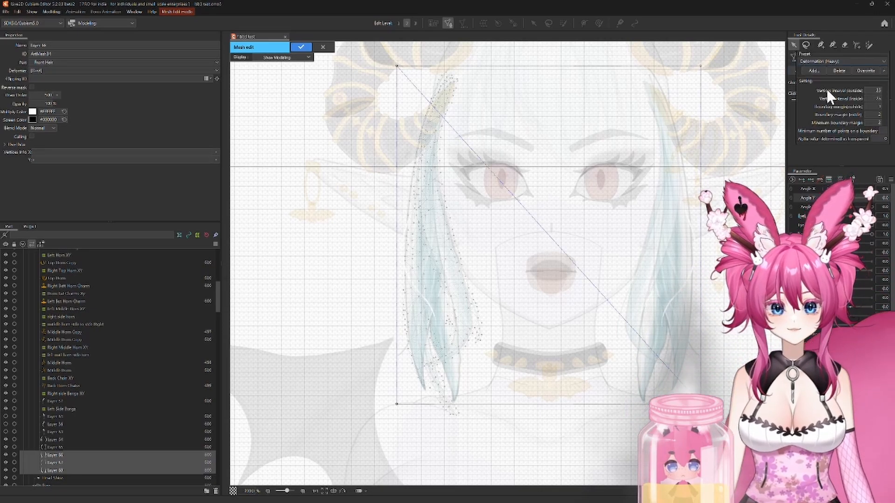
{"action": "left_click", "coordinate": [823, 60]}
{"action": "left_click", "coordinate": [818, 82]}
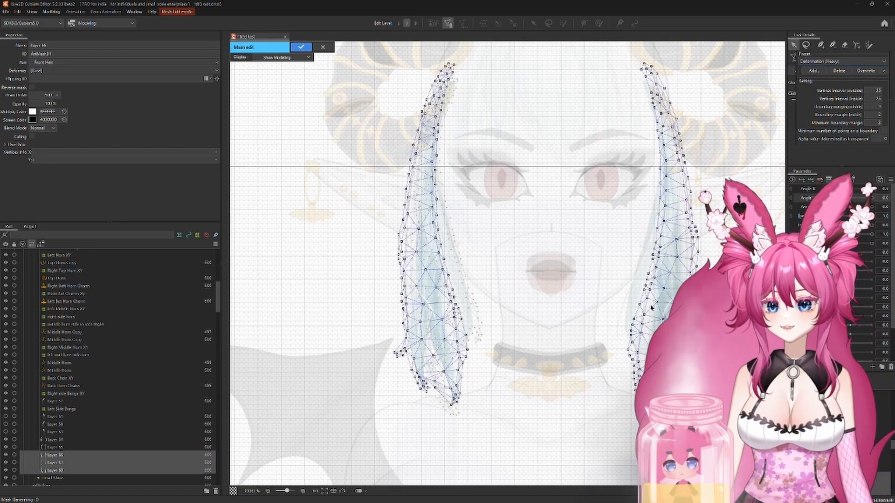
Step: Examine the last hair layer's left strand mesh along its edges and around the lower tips for gaps and uncovered artwork
{"action": "scroll", "coordinate": [452, 363], "scroll_direction": "up", "scroll_amount": 2}
{"action": "left_click_drag", "start_coordinate": [438, 373], "coordinate": [533, 225]}
{"action": "scroll", "coordinate": [500, 248], "scroll_direction": "up", "scroll_amount": 1}
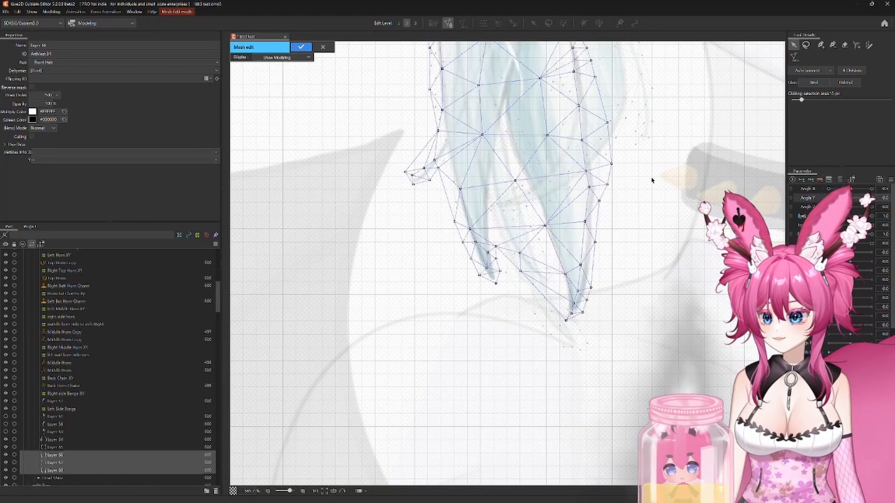
{"action": "left_click_drag", "start_coordinate": [647, 170], "coordinate": [630, 284]}
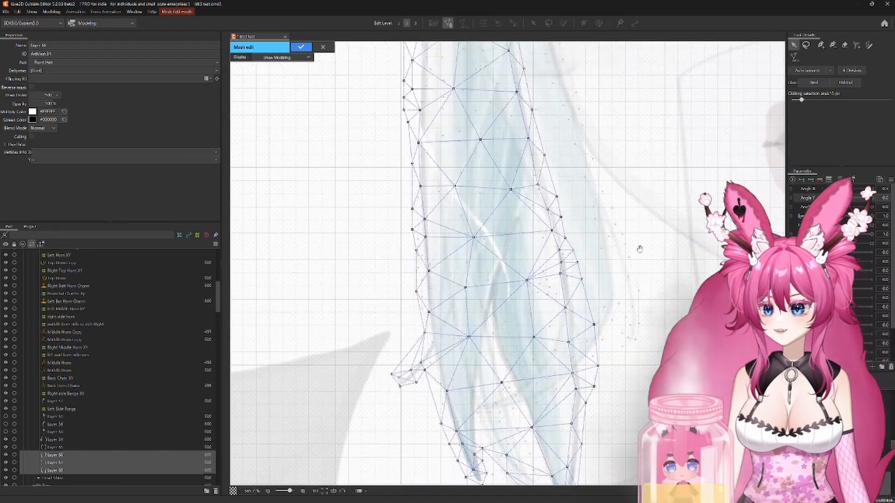
{"action": "left_click_drag", "start_coordinate": [583, 186], "coordinate": [594, 255]}
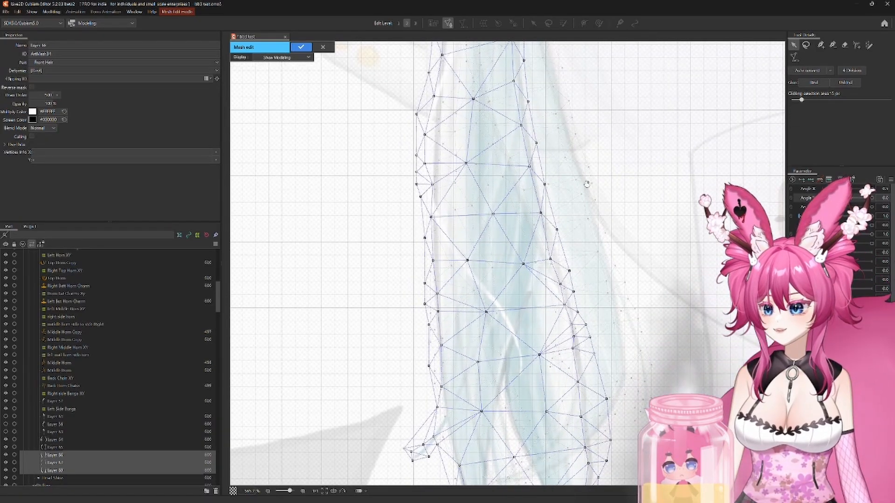
{"action": "left_click_drag", "start_coordinate": [587, 184], "coordinate": [599, 249]}
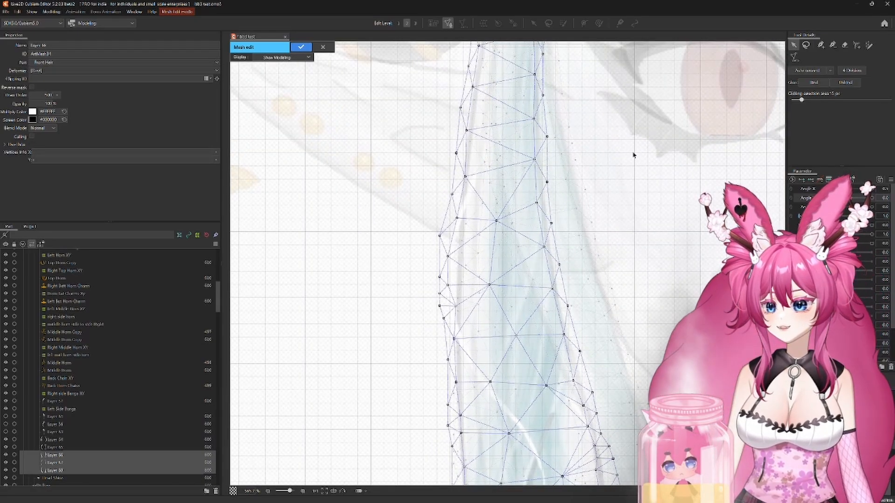
{"action": "left_click_drag", "start_coordinate": [633, 155], "coordinate": [595, 380]}
{"action": "left_click_drag", "start_coordinate": [623, 450], "coordinate": [599, 194]}
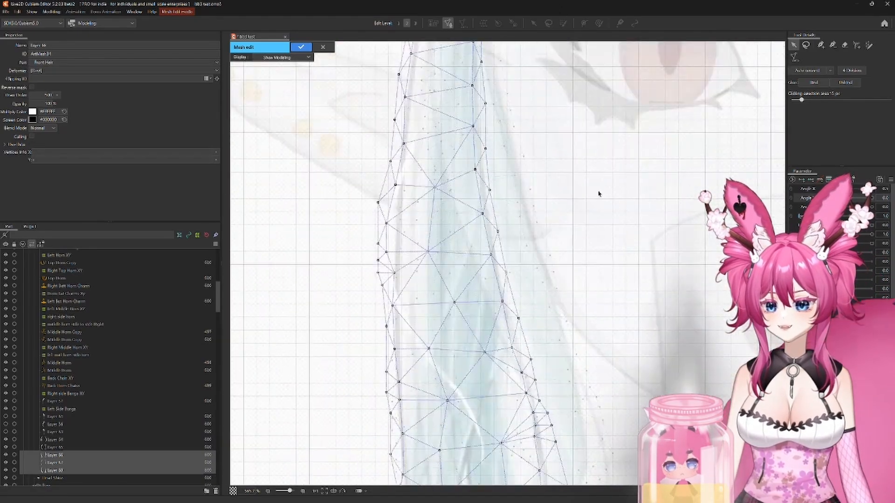
{"action": "left_click_drag", "start_coordinate": [593, 300], "coordinate": [585, 55]}
{"action": "left_click_drag", "start_coordinate": [625, 335], "coordinate": [637, 292]}
{"action": "scroll", "coordinate": [385, 273], "scroll_direction": "up", "scroll_amount": 5}
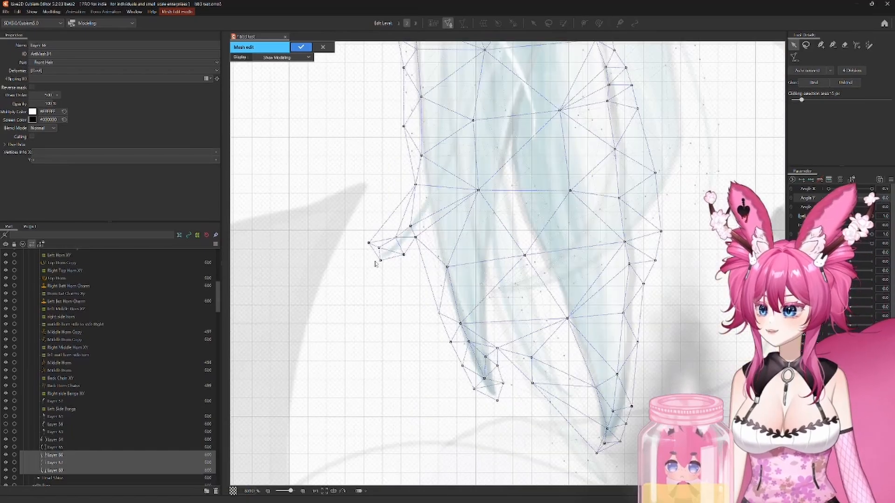
{"action": "scroll", "coordinate": [671, 338], "scroll_direction": "down", "scroll_amount": 5}
{"action": "left_click_drag", "start_coordinate": [709, 272], "coordinate": [394, 161]}
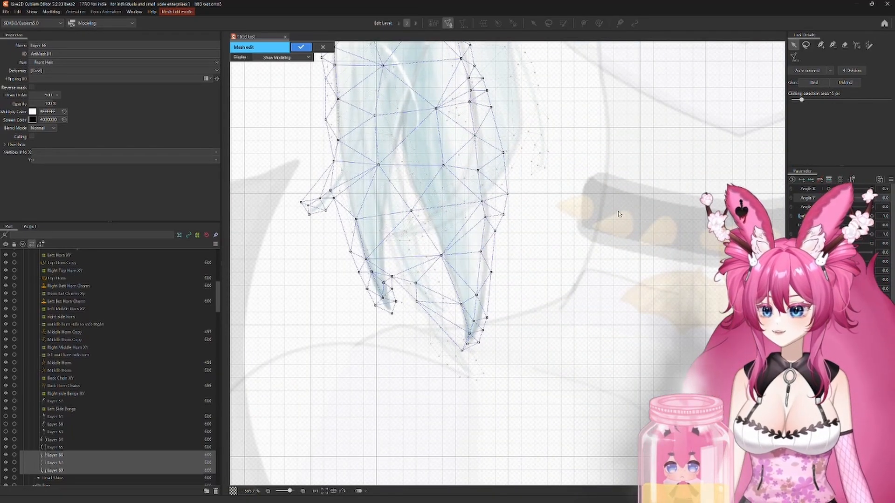
Step: Erase the last hair layer's mesh over the strand on the opposite side of the face and apply the mesh edit
{"action": "scroll", "coordinate": [618, 213], "scroll_direction": "down", "scroll_amount": 2}
{"action": "scroll", "coordinate": [616, 217], "scroll_direction": "down", "scroll_amount": 3}
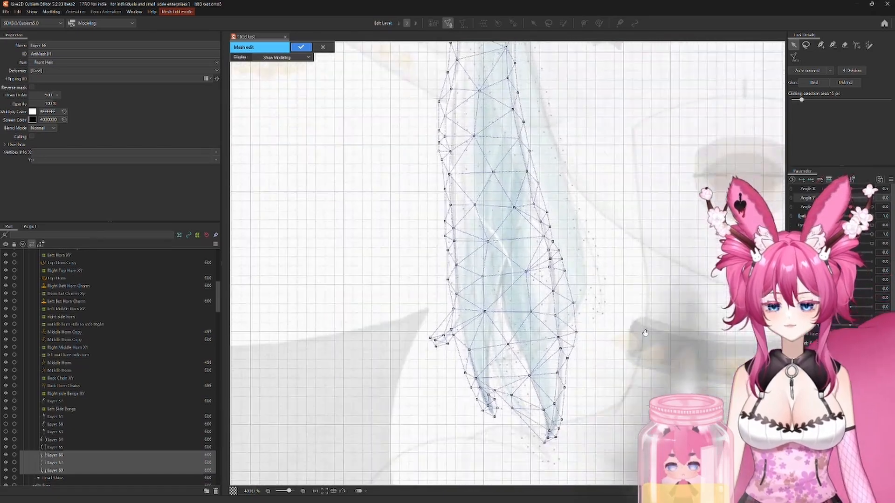
{"action": "left_click_drag", "start_coordinate": [682, 271], "coordinate": [613, 274]}
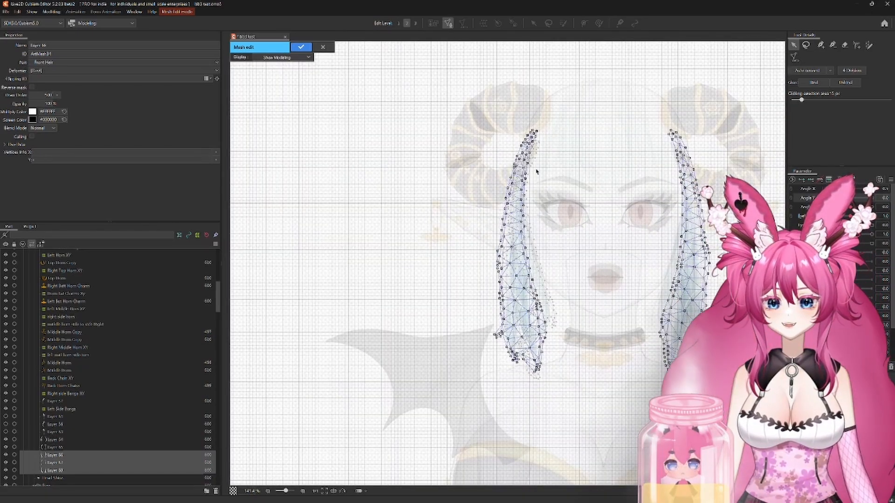
{"action": "left_click", "coordinate": [844, 45]}
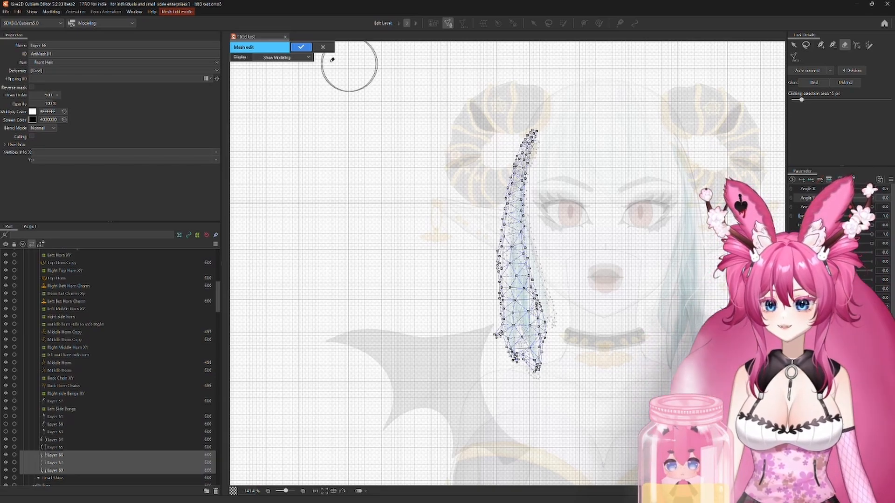
{"action": "left_click", "coordinate": [300, 47]}
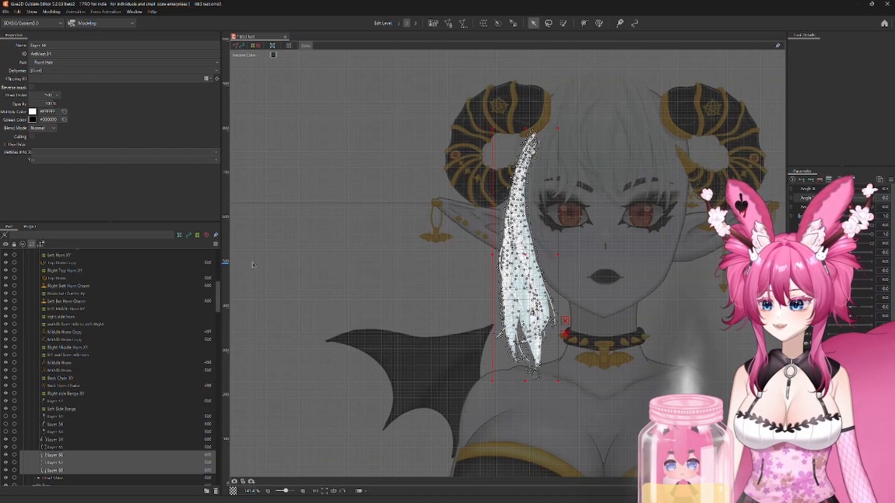
Step: Turn off the solo display and select the hair layers from Layer 64 to Layer 68 individually to check each mesh
{"action": "left_click", "coordinate": [306, 48]}
{"action": "left_click_drag", "start_coordinate": [387, 281], "coordinate": [291, 266]}
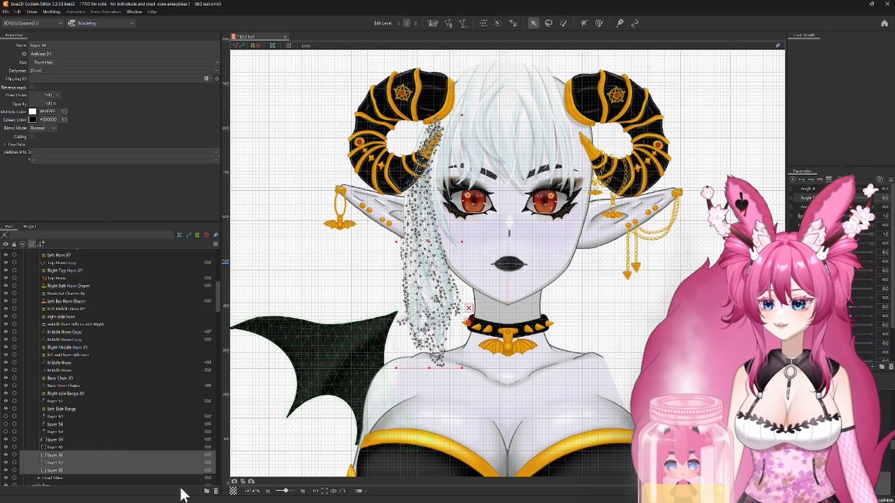
{"action": "left_click", "coordinate": [82, 464]}
{"action": "left_click", "coordinate": [66, 454]}
{"action": "left_click", "coordinate": [64, 441]}
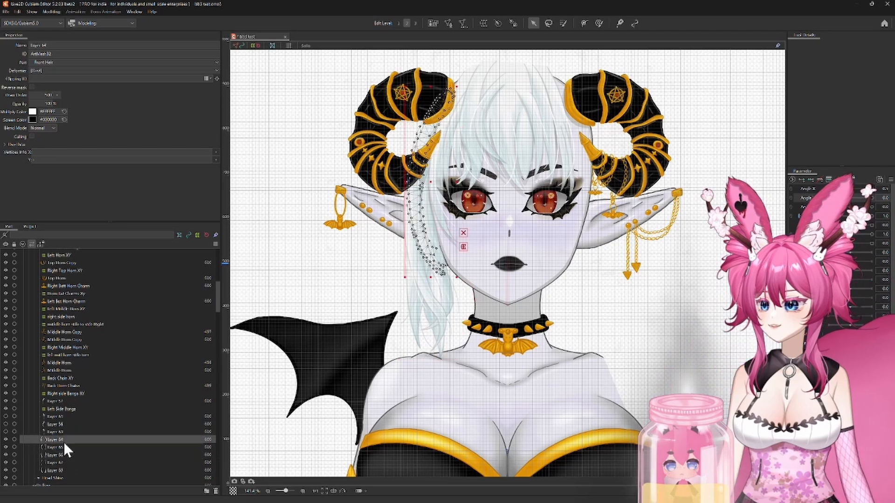
{"action": "left_click", "coordinate": [63, 447]}
{"action": "left_click", "coordinate": [62, 455]}
{"action": "left_click", "coordinate": [61, 462]}
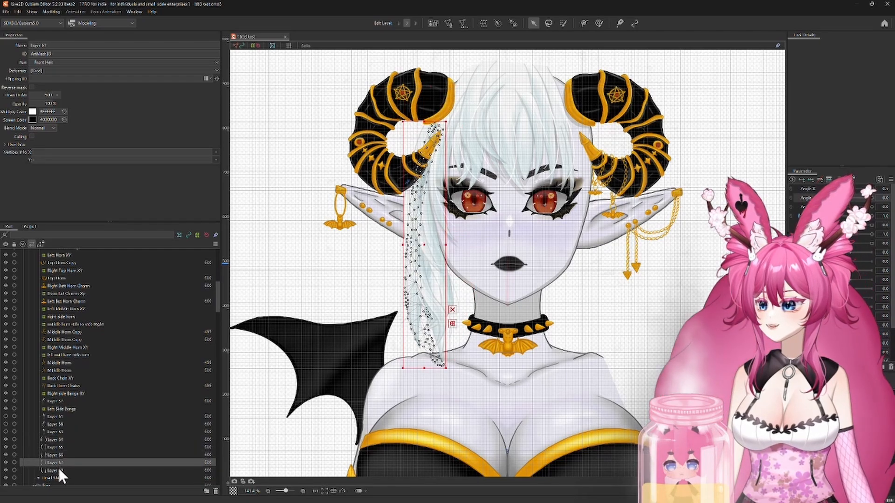
{"action": "left_click", "coordinate": [58, 470]}
{"action": "left_click", "coordinate": [58, 460]}
{"action": "left_click", "coordinate": [58, 447]}
{"action": "left_click", "coordinate": [57, 441]}
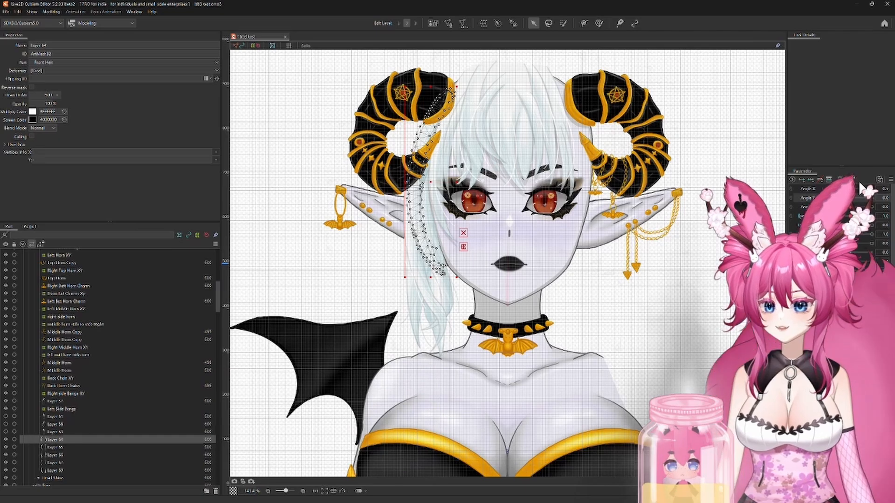
Step: Show the three hidden side-bang layers above Layer 64 and hide the long side-hair layers Layer 64 to Layer 68
{"action": "mouse_move", "coordinate": [860, 189]}
{"action": "left_mouse_down"}
{"action": "mouse_move", "coordinate": [827, 188]}
{"action": "mouse_move", "coordinate": [879, 189]}
{"action": "mouse_move", "coordinate": [855, 190]}
{"action": "mouse_move", "coordinate": [855, 198]}
{"action": "left_mouse_up"}
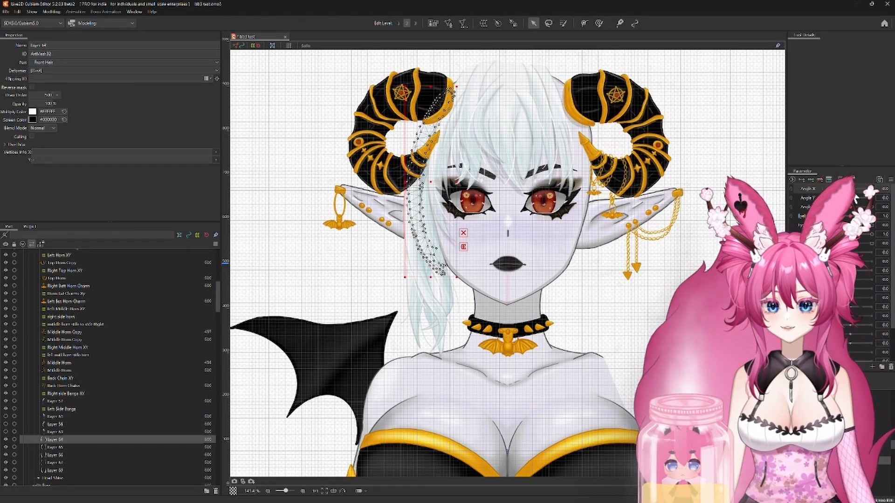
{"action": "mouse_move", "coordinate": [849, 234]}
{"action": "left_mouse_down"}
{"action": "mouse_move", "coordinate": [871, 234]}
{"action": "mouse_move", "coordinate": [850, 234]}
{"action": "mouse_move", "coordinate": [828, 216]}
{"action": "mouse_move", "coordinate": [849, 217]}
{"action": "mouse_move", "coordinate": [828, 217]}
{"action": "mouse_move", "coordinate": [870, 217]}
{"action": "mouse_move", "coordinate": [850, 216]}
{"action": "left_mouse_up"}
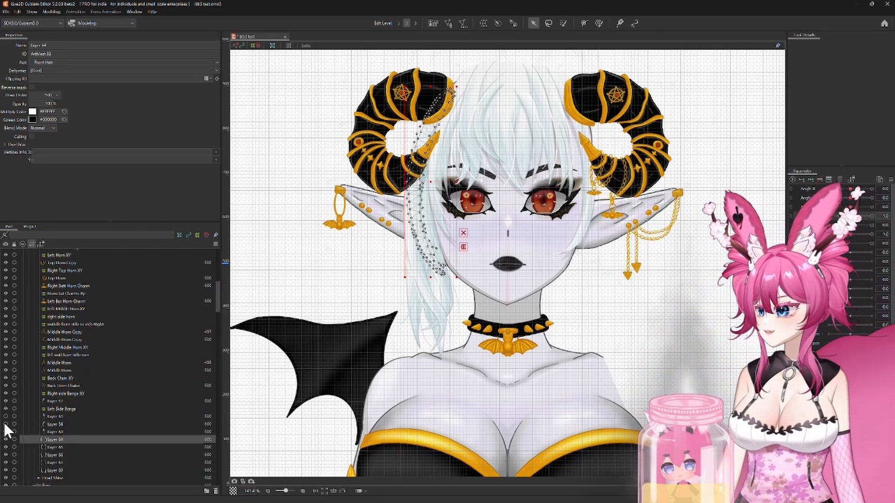
{"action": "left_click", "coordinate": [5, 441]}
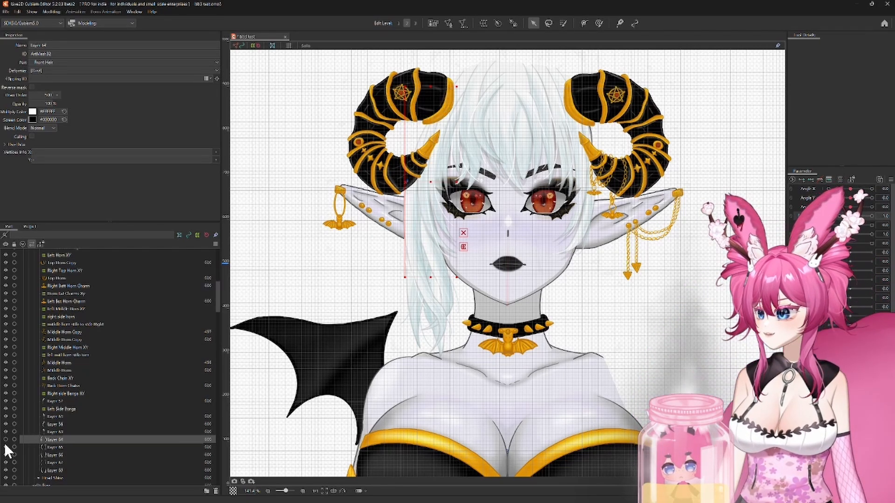
{"action": "left_click", "coordinate": [6, 470]}
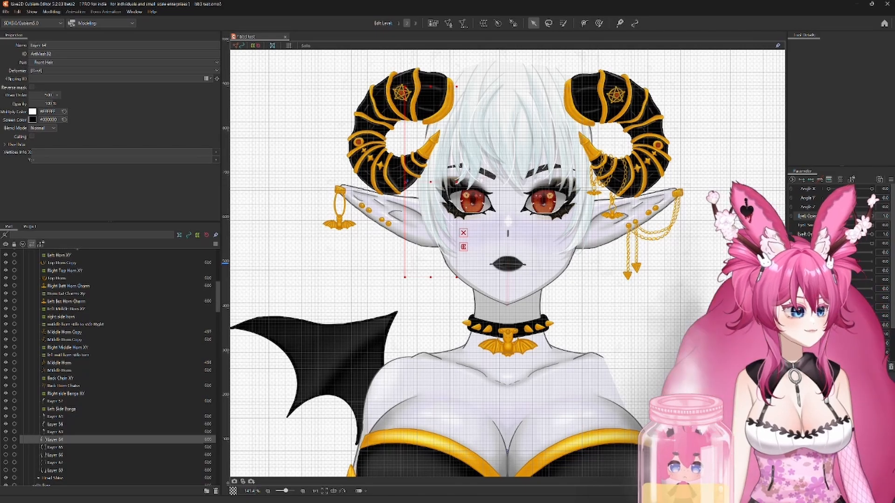
Step: Select the right and left side bangs deformers and spread their lower corners outward and slightly down at the minimum Angle Y
{"action": "scroll", "coordinate": [688, 247], "scroll_direction": "up", "scroll_amount": 3}
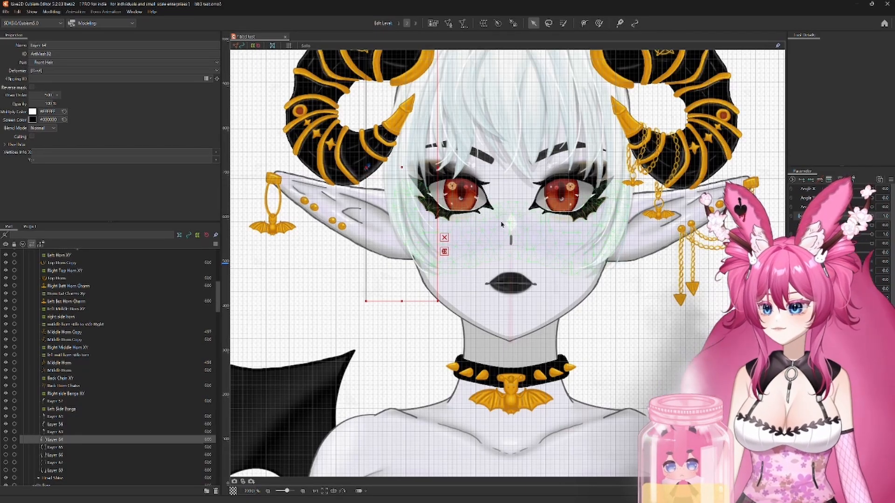
{"action": "left_click", "coordinate": [60, 409]}
{"action": "left_click", "coordinate": [69, 394], "text": "ctrl"}
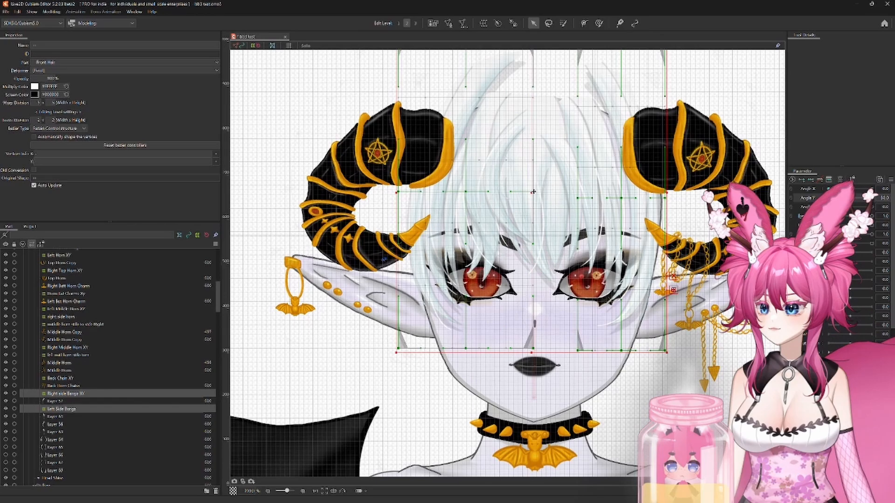
{"action": "left_click_drag", "start_coordinate": [533, 191], "coordinate": [529, 232]}
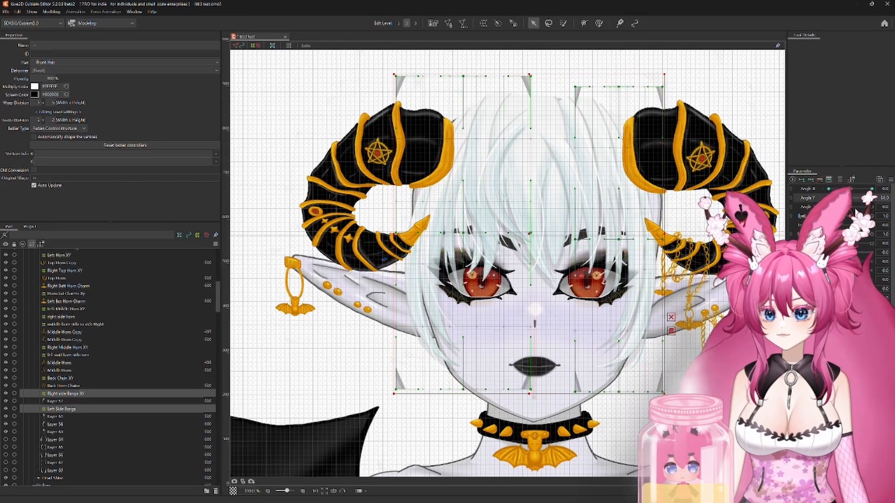
{"action": "mouse_move", "coordinate": [828, 198]}
{"action": "left_mouse_down"}
{"action": "mouse_move", "coordinate": [850, 198]}
{"action": "mouse_move", "coordinate": [827, 198]}
{"action": "left_mouse_up"}
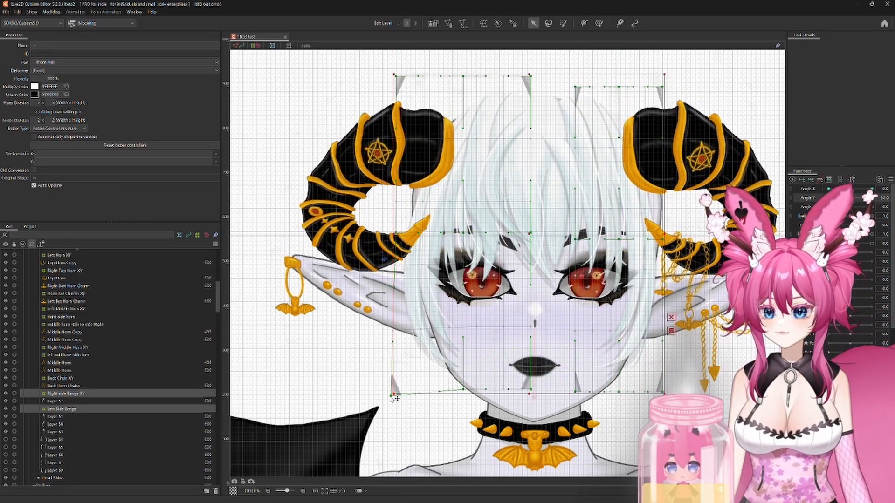
{"action": "left_click_drag", "start_coordinate": [464, 392], "coordinate": [461, 396]}
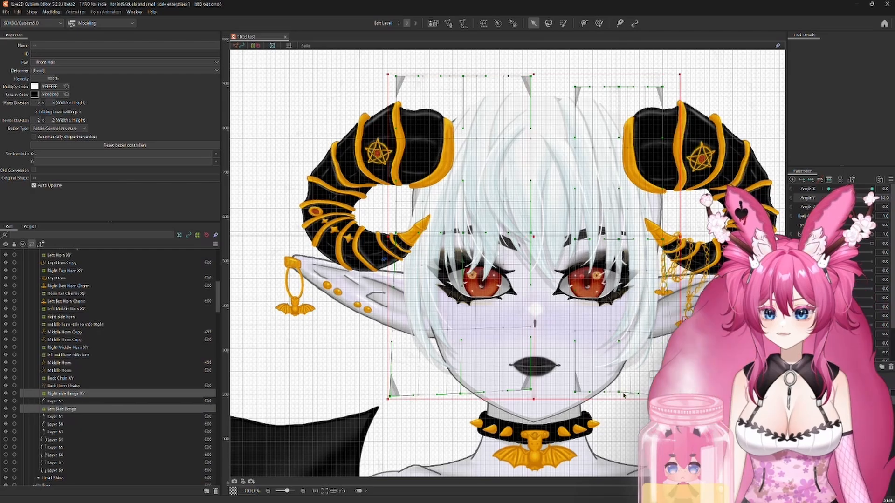
{"action": "scroll", "coordinate": [624, 395], "scroll_direction": "up", "scroll_amount": 4}
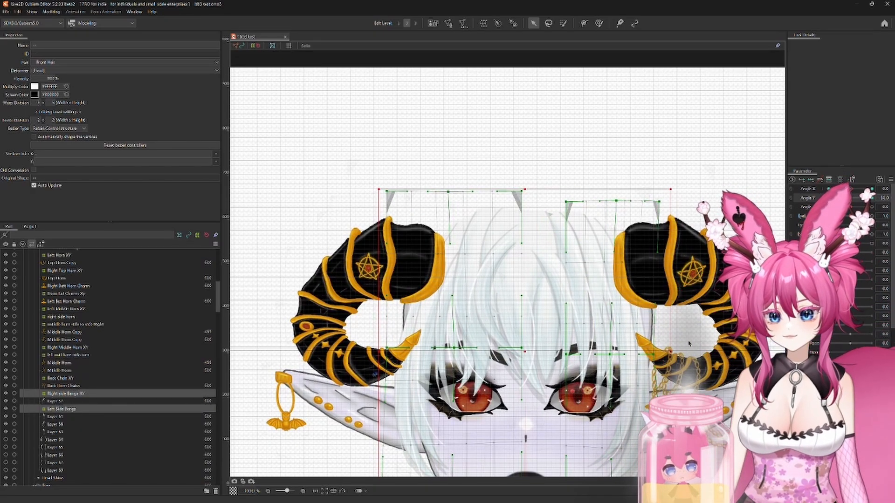
{"action": "scroll", "coordinate": [689, 344], "scroll_direction": "down", "scroll_amount": 4}
Step: At the maximum Angle Y, nudge both side bangs deformers upward and bend their upper edges down toward the centre of the head
{"action": "left_click_drag", "start_coordinate": [829, 198], "coordinate": [873, 198]}
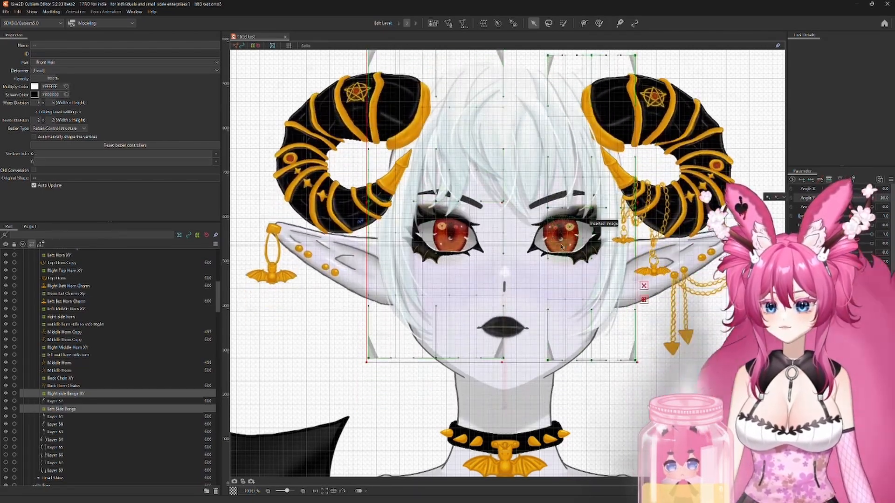
{"action": "left_click_drag", "start_coordinate": [559, 223], "coordinate": [570, 284]}
{"action": "key", "text": "Up"}
{"action": "key", "text": "Up"}
{"action": "key", "text": "Up"}
{"action": "key", "text": "Up"}
{"action": "key", "text": "Up"}
{"action": "key", "text": "Up"}
{"action": "key", "text": "Up"}
{"action": "key", "text": "Up"}
{"action": "key", "text": "Up"}
{"action": "key", "text": "Up"}
{"action": "key", "text": "Up"}
{"action": "key", "text": "Up"}
{"action": "key", "text": "Up"}
{"action": "key", "text": "Up"}
{"action": "key", "text": "Up"}
{"action": "key", "text": "Up"}
{"action": "key", "text": "Up"}
{"action": "key", "text": "Up"}
{"action": "key", "text": "Up"}
{"action": "key", "text": "Up"}
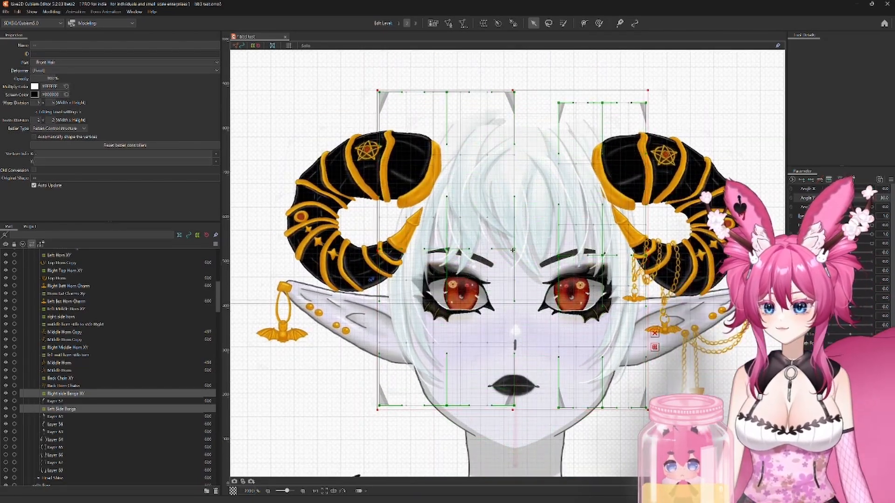
{"action": "left_click_drag", "start_coordinate": [459, 114], "coordinate": [454, 177]}
{"action": "left_click_drag", "start_coordinate": [508, 154], "coordinate": [552, 177]}
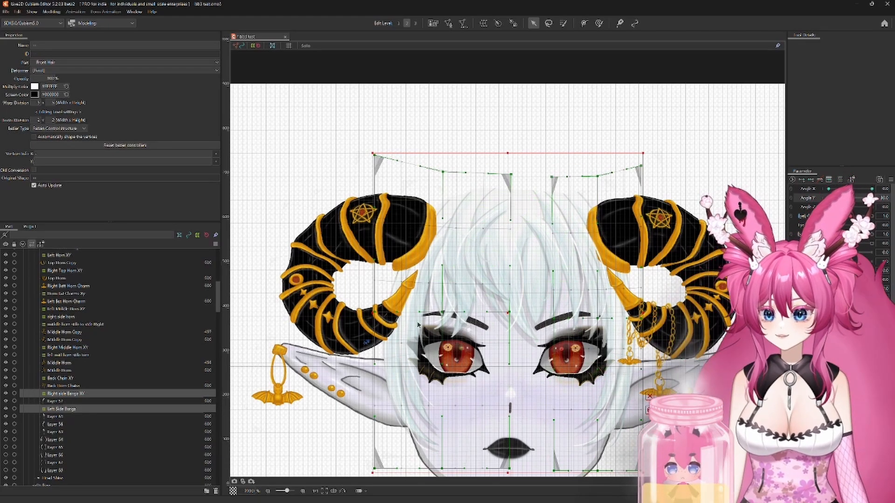
Step: Spread the lower corners and edges of both side bangs deformers outward at the maximum Angle Y
{"action": "left_click_drag", "start_coordinate": [445, 426], "coordinate": [444, 289]}
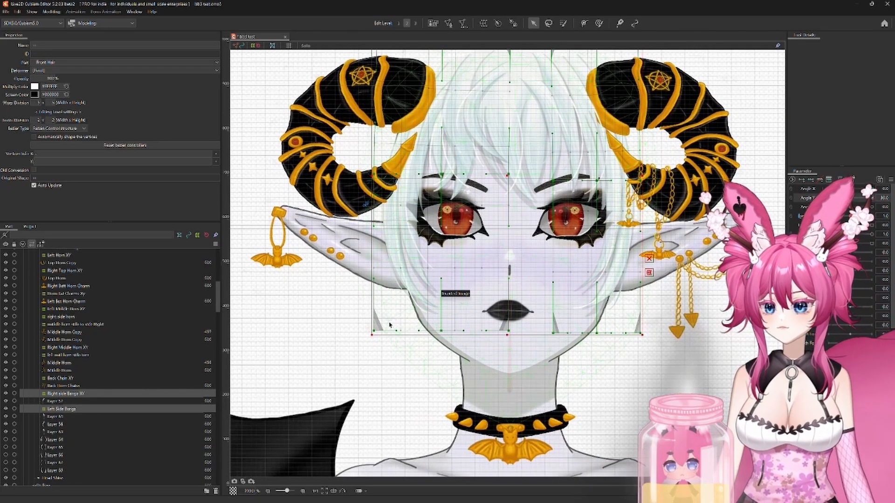
{"action": "left_click_drag", "start_coordinate": [373, 331], "coordinate": [366, 330]}
{"action": "left_click_drag", "start_coordinate": [441, 332], "coordinate": [434, 330]}
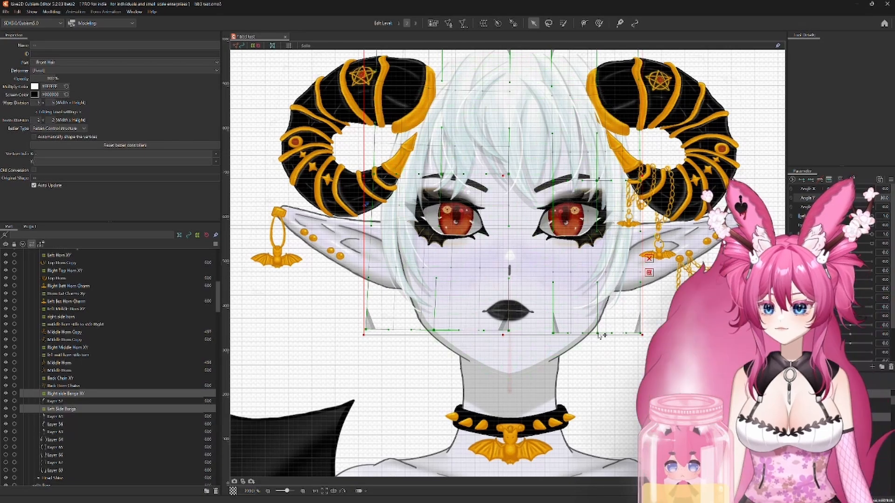
{"action": "left_click_drag", "start_coordinate": [597, 333], "coordinate": [654, 333]}
Step: Synthesize the corner keyforms of Angle X and Angle Y for both side bangs deformers and test the combined head movement
{"action": "mouse_move", "coordinate": [872, 198]}
{"action": "left_mouse_down"}
{"action": "mouse_move", "coordinate": [850, 198]}
{"action": "mouse_move", "coordinate": [872, 198]}
{"action": "left_mouse_up"}
{"action": "left_click_drag", "start_coordinate": [892, 234], "coordinate": [850, 201]}
{"action": "left_click", "coordinate": [890, 180]}
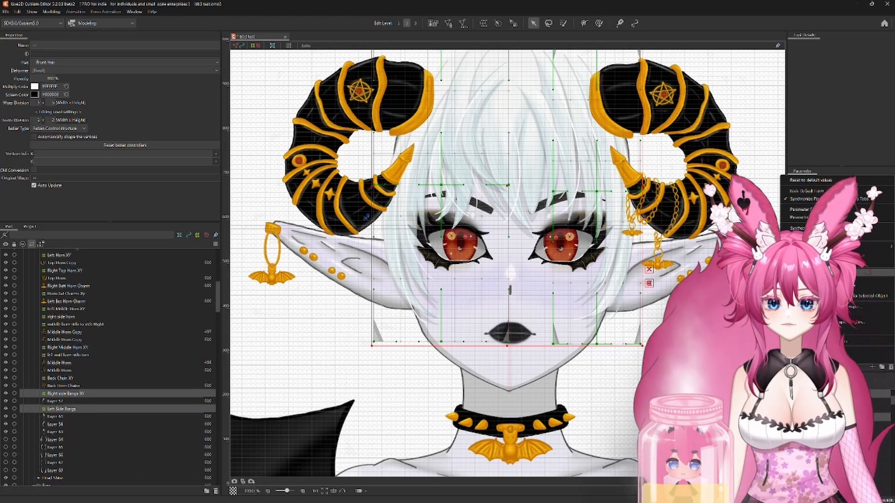
{"action": "left_click", "coordinate": [812, 228]}
{"action": "left_click", "coordinate": [434, 318]}
{"action": "mouse_move", "coordinate": [850, 209]}
{"action": "left_mouse_down"}
{"action": "mouse_move", "coordinate": [819, 183]}
{"action": "mouse_move", "coordinate": [871, 186]}
{"action": "mouse_move", "coordinate": [849, 161]}
{"action": "mouse_move", "coordinate": [850, 201]}
{"action": "left_mouse_up"}
{"action": "left_click", "coordinate": [791, 201]}
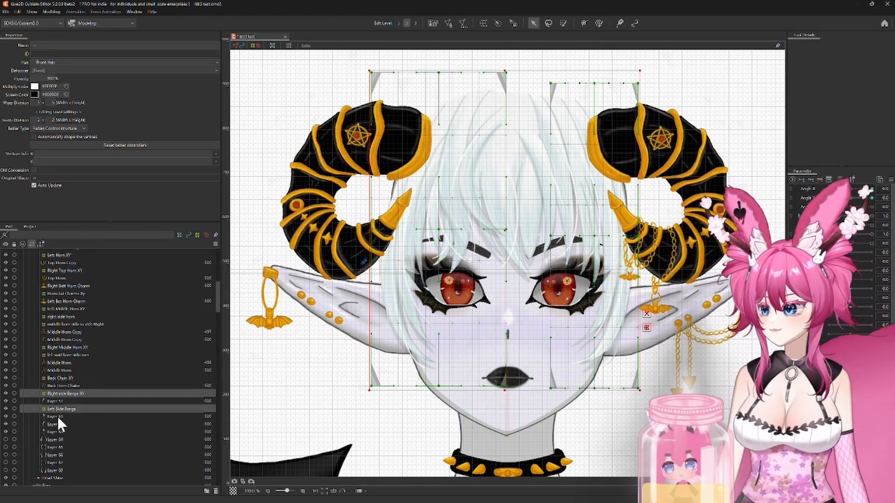
Step: Create a warp deformer named "Right Side Burn 1 XY" around Layer 64 and add three keys on Angle X and Angle Y
{"action": "left_click", "coordinate": [50, 440]}
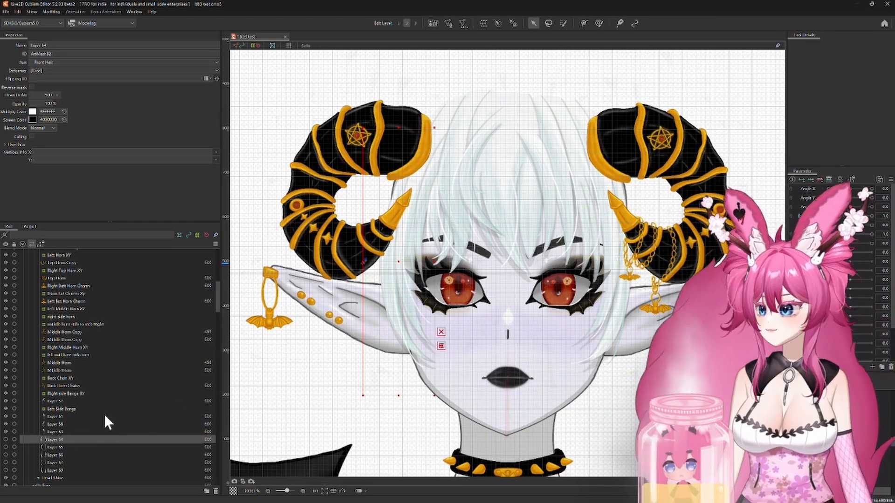
{"action": "scroll", "coordinate": [104, 414], "scroll_direction": "down", "scroll_amount": 2}
{"action": "left_click", "coordinate": [482, 23]}
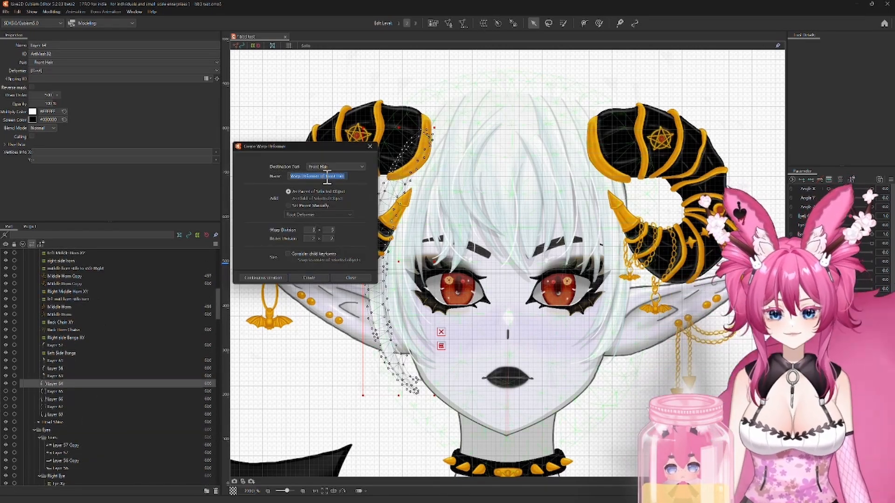
{"action": "type", "text": "Right Side"}
{"action": "type", "text": " Burn 1 XY"}
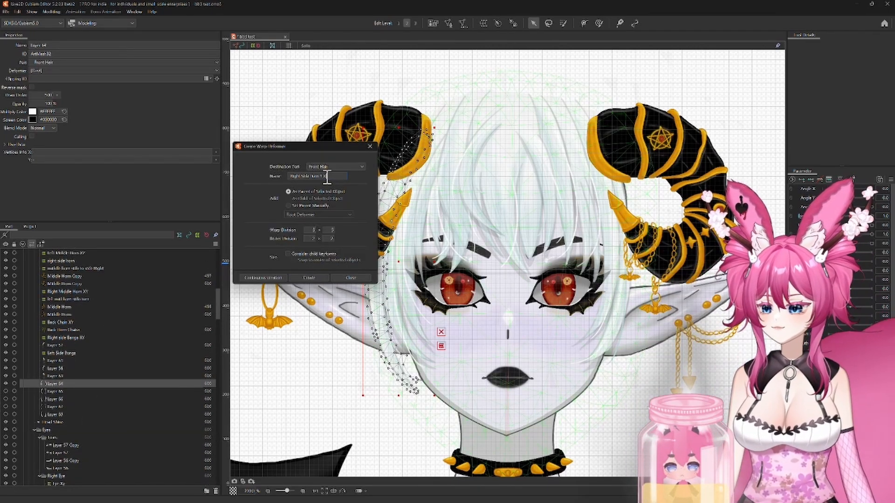
{"action": "left_click", "coordinate": [309, 278]}
{"action": "left_click", "coordinate": [808, 190]}
{"action": "left_click", "coordinate": [811, 180]}
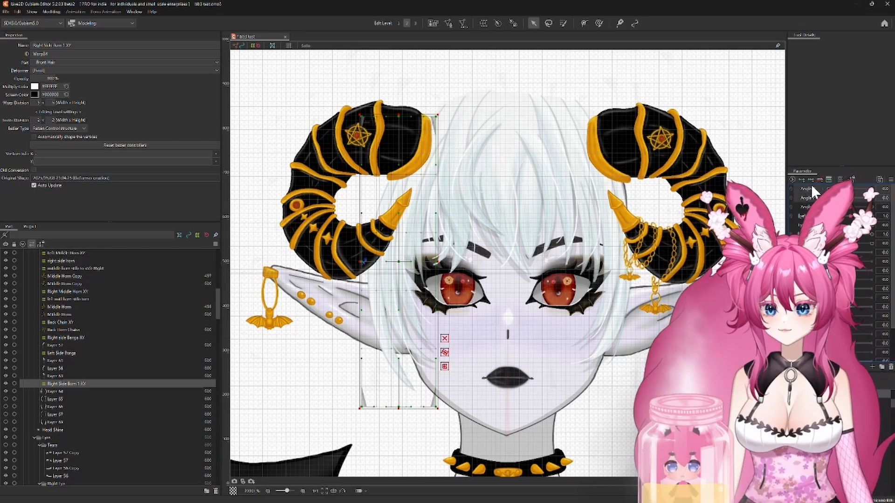
Step: At the minimum Angle X, move the right side burn deformer onto the far-side hairline and pull its outer edge slightly outward
{"action": "left_click_drag", "start_coordinate": [849, 189], "coordinate": [777, 188]}
{"action": "left_click_drag", "start_coordinate": [400, 261], "coordinate": [497, 258]}
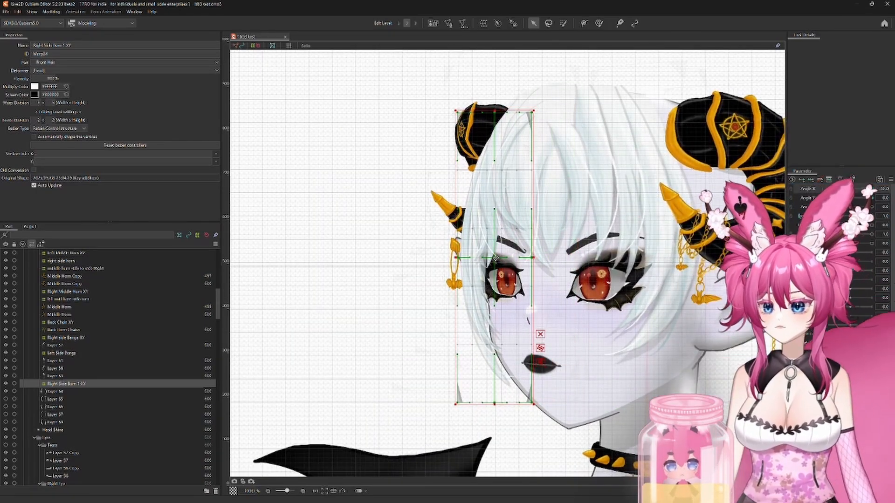
{"action": "mouse_move", "coordinate": [828, 189]}
{"action": "left_mouse_down"}
{"action": "mouse_move", "coordinate": [850, 188]}
{"action": "mouse_move", "coordinate": [827, 189]}
{"action": "left_mouse_up"}
{"action": "left_click_drag", "start_coordinate": [457, 257], "coordinate": [453, 256]}
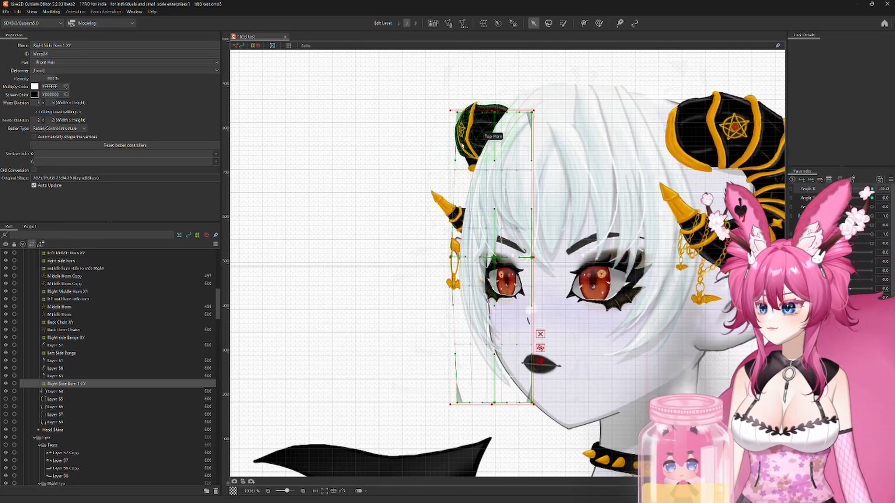
Step: Bend the right side burn deformer's centre line outward and refine its edges and corners to follow the head at the minimum Angle X
{"action": "scroll", "coordinate": [475, 163], "scroll_direction": "up", "scroll_amount": 2}
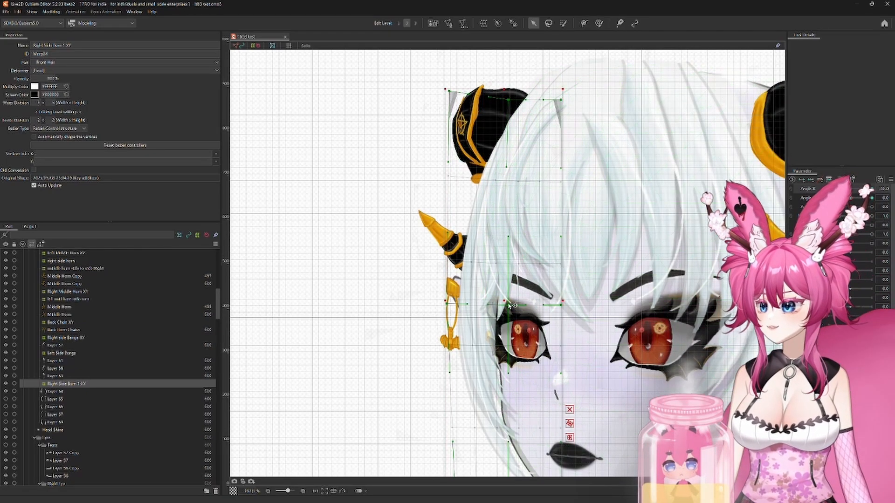
{"action": "left_click_drag", "start_coordinate": [510, 305], "coordinate": [494, 299]}
{"action": "left_click_drag", "start_coordinate": [471, 433], "coordinate": [456, 292]}
{"action": "left_click_drag", "start_coordinate": [444, 370], "coordinate": [448, 371]}
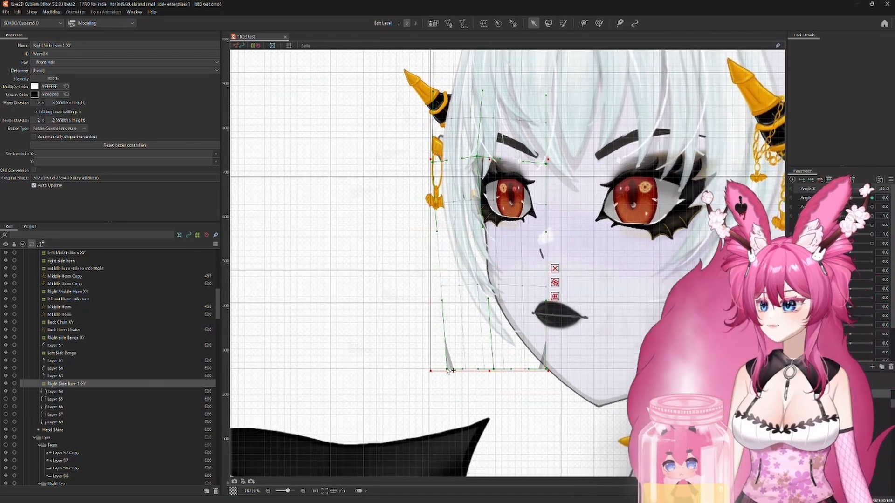
{"action": "scroll", "coordinate": [492, 301], "scroll_direction": "down", "scroll_amount": 3}
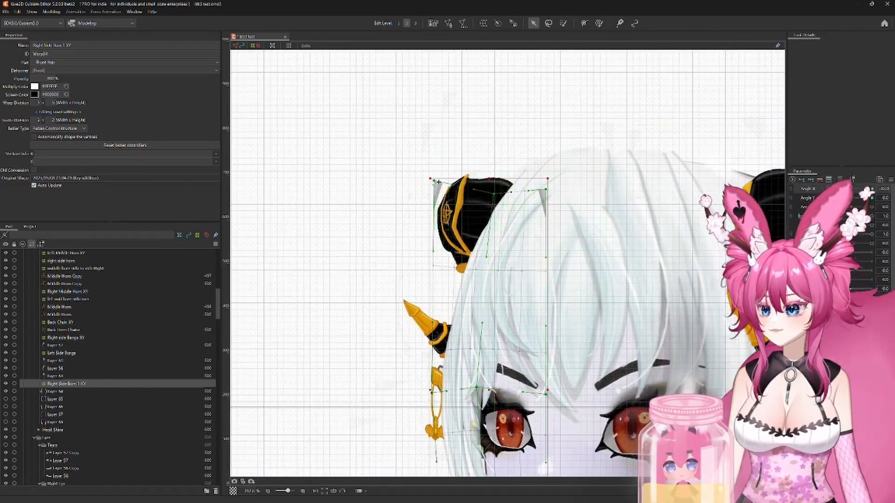
{"action": "scroll", "coordinate": [551, 233], "scroll_direction": "up", "scroll_amount": 1}
{"action": "left_click_drag", "start_coordinate": [550, 233], "coordinate": [550, 279]}
Step: At the maximum Angle X, reposition the right side burn deformer along the near-side hair and pull its outer corners toward the ear
{"action": "mouse_move", "coordinate": [829, 189]}
{"action": "left_mouse_down"}
{"action": "mouse_move", "coordinate": [873, 197]}
{"action": "mouse_move", "coordinate": [827, 195]}
{"action": "left_mouse_up"}
{"action": "mouse_move", "coordinate": [501, 263]}
{"action": "left_mouse_down"}
{"action": "mouse_move", "coordinate": [388, 220]}
{"action": "mouse_move", "coordinate": [459, 220]}
{"action": "mouse_move", "coordinate": [418, 221]}
{"action": "left_mouse_up"}
{"action": "left_click_drag", "start_coordinate": [424, 75], "coordinate": [414, 75]}
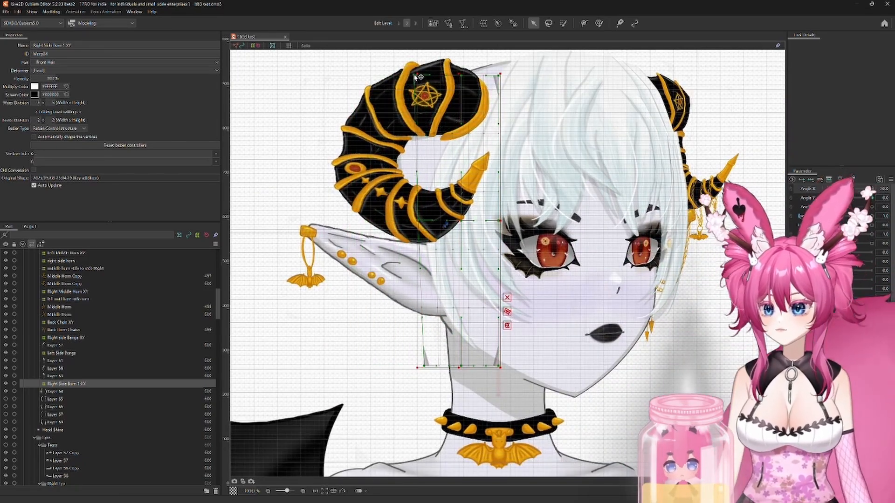
{"action": "left_click_drag", "start_coordinate": [425, 366], "coordinate": [411, 366]}
Step: Shift the right side burn deformer's centre line and inner edge toward the face at the maximum Angle X
{"action": "left_click_drag", "start_coordinate": [461, 221], "coordinate": [473, 221]}
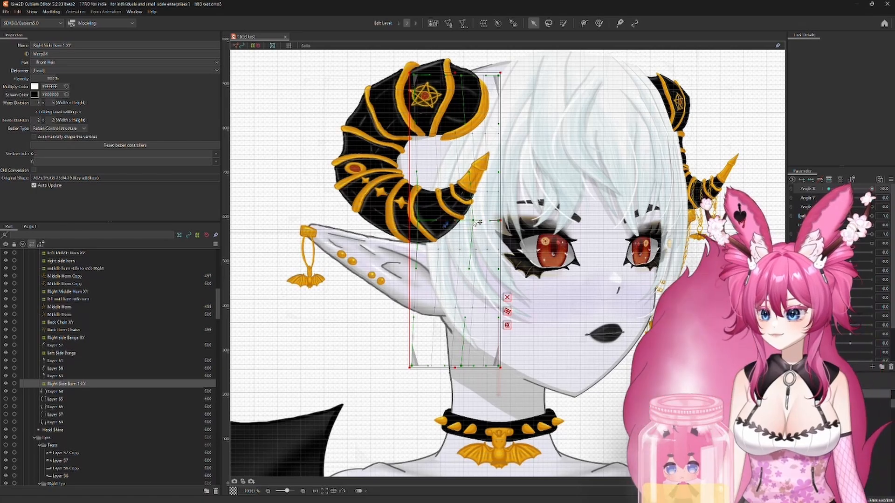
{"action": "left_click_drag", "start_coordinate": [460, 366], "coordinate": [465, 366]}
{"action": "left_click_drag", "start_coordinate": [500, 220], "coordinate": [513, 220]}
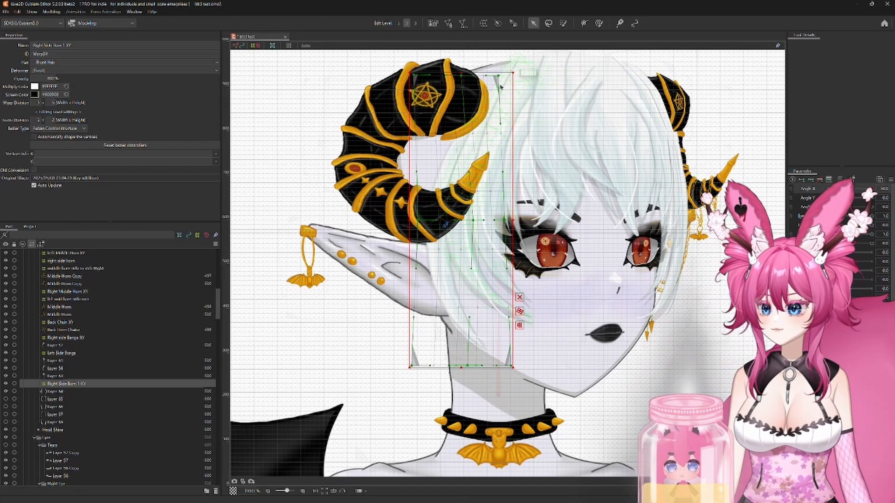
{"action": "scroll", "coordinate": [574, 345], "scroll_direction": "down", "scroll_amount": 2}
{"action": "scroll", "coordinate": [574, 345], "scroll_direction": "up", "scroll_amount": 2}
Step: At the minimum Angle Y, lower the right side burn deformer with the head and spread its lower outer corner outward
{"action": "left_click_drag", "start_coordinate": [871, 190], "coordinate": [828, 199]}
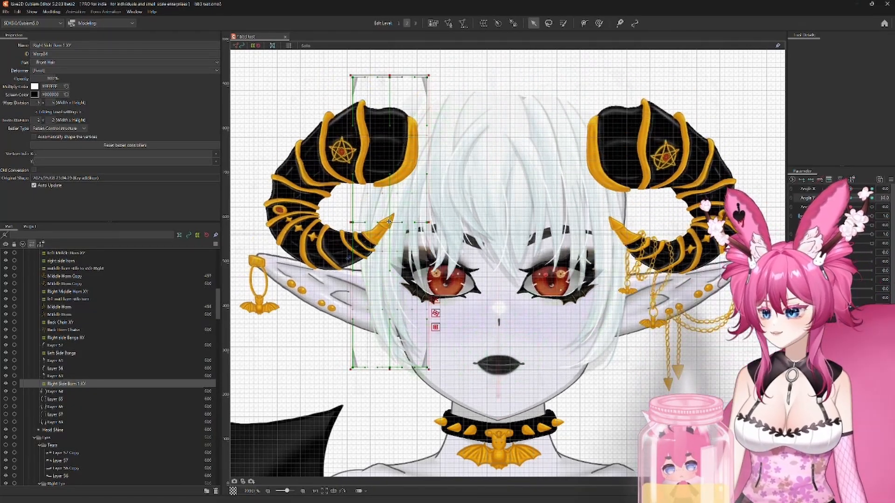
{"action": "left_click_drag", "start_coordinate": [389, 222], "coordinate": [388, 261]}
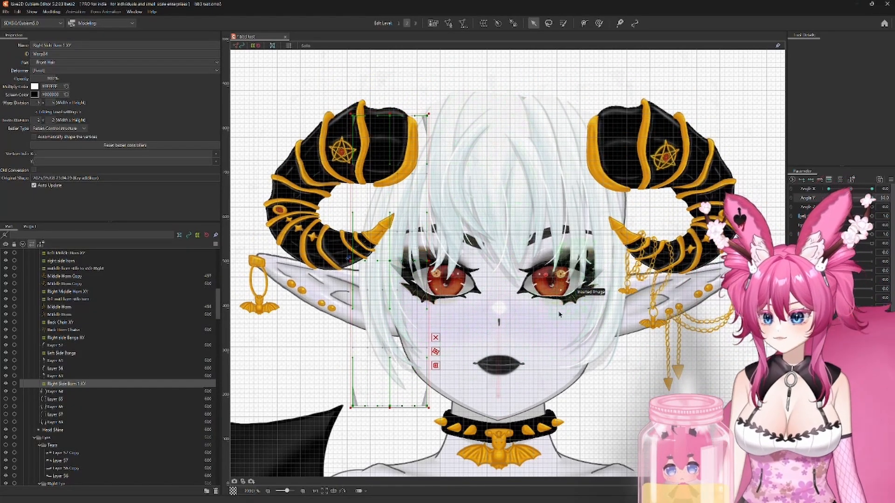
{"action": "left_click_drag", "start_coordinate": [353, 406], "coordinate": [348, 407]}
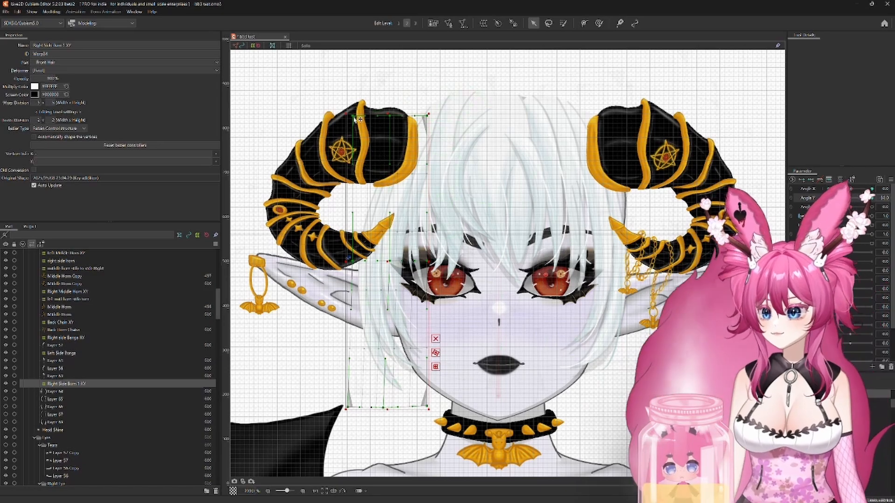
Step: At the maximum Angle Y, nudge the right side burn deformer upward to follow the raised head
{"action": "left_click_drag", "start_coordinate": [828, 198], "coordinate": [872, 198]}
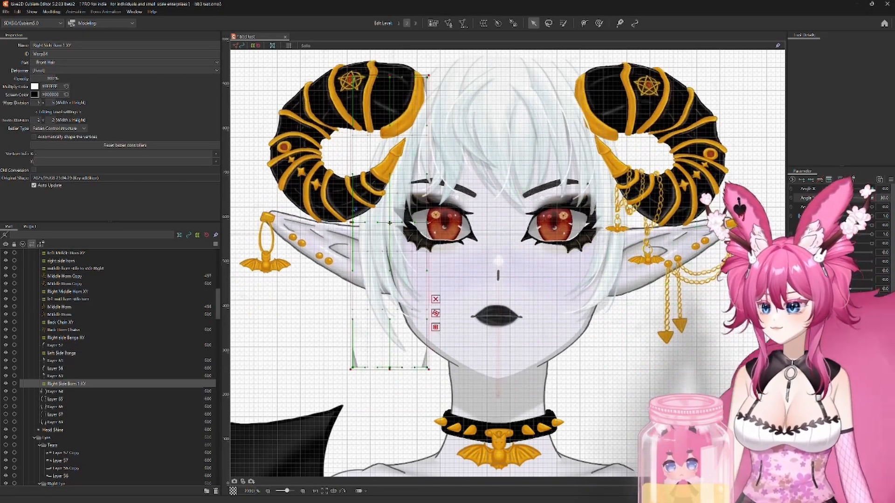
{"action": "key", "text": "Up"}
{"action": "key", "text": "Up"}
{"action": "key", "text": "Up"}
{"action": "key", "text": "Up"}
{"action": "key", "text": "Up"}
{"action": "key", "text": "Up"}
{"action": "key", "text": "Up"}
{"action": "key", "text": "Up"}
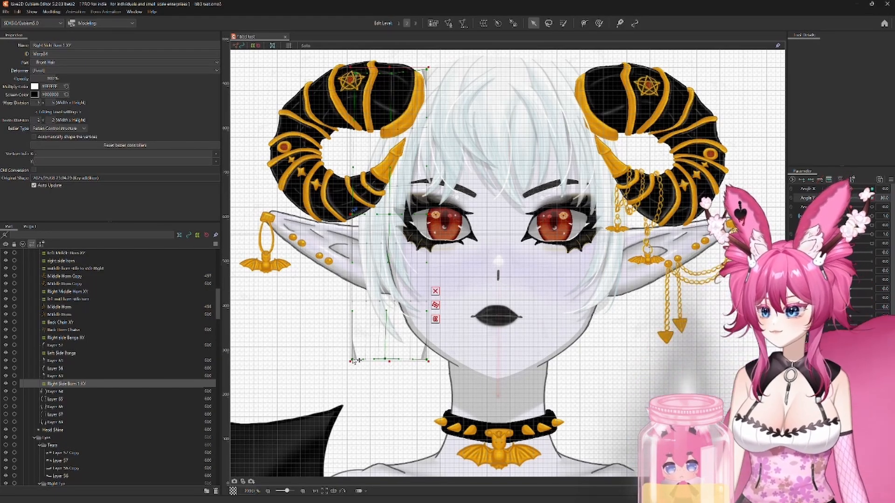
Step: Return the head to its neutral pose and synthesize the Angle X and Angle Y corner keyforms for the right side burn deformer
{"action": "left_click_drag", "start_coordinate": [871, 198], "coordinate": [850, 189]}
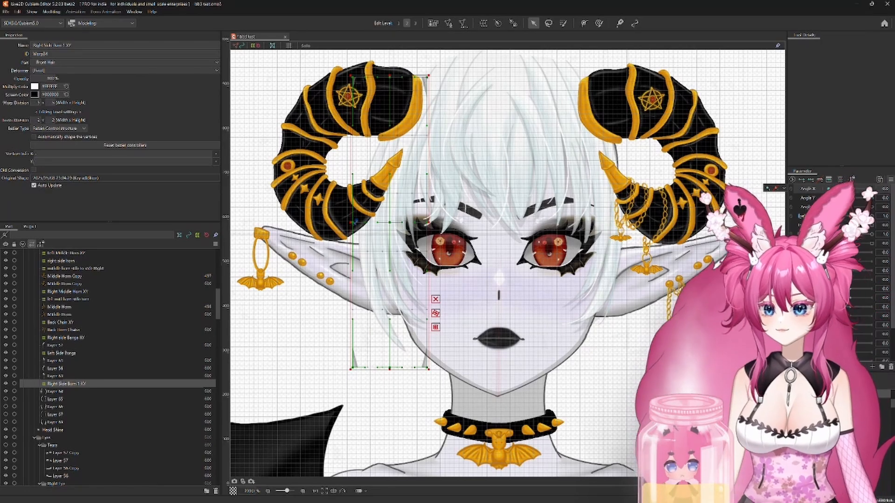
{"action": "left_click", "coordinate": [890, 179]}
{"action": "left_click", "coordinate": [820, 181]}
{"action": "left_click", "coordinate": [433, 319]}
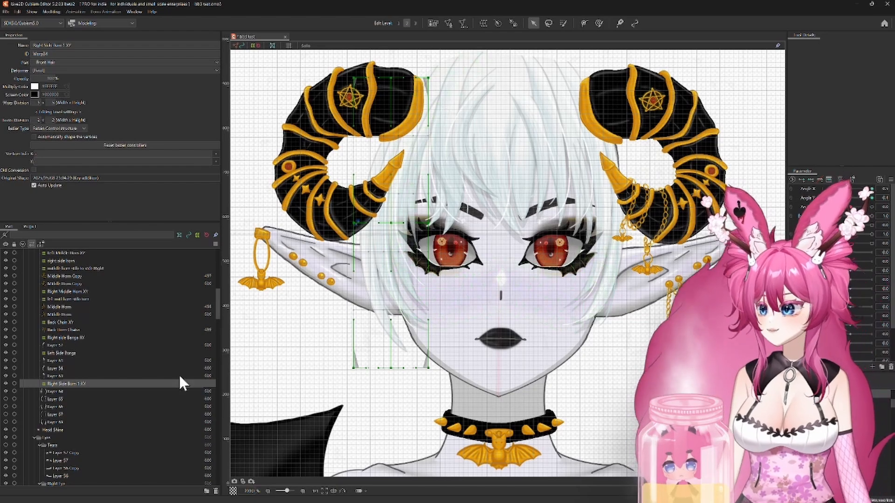
Step: Duplicate the Right Side Burn 1 XY deformer together with its Layer 64 mesh
{"action": "left_click", "coordinate": [62, 390]}
{"action": "left_click", "coordinate": [74, 386], "text": "ctrl"}
{"action": "key", "text": "ctrl+c"}
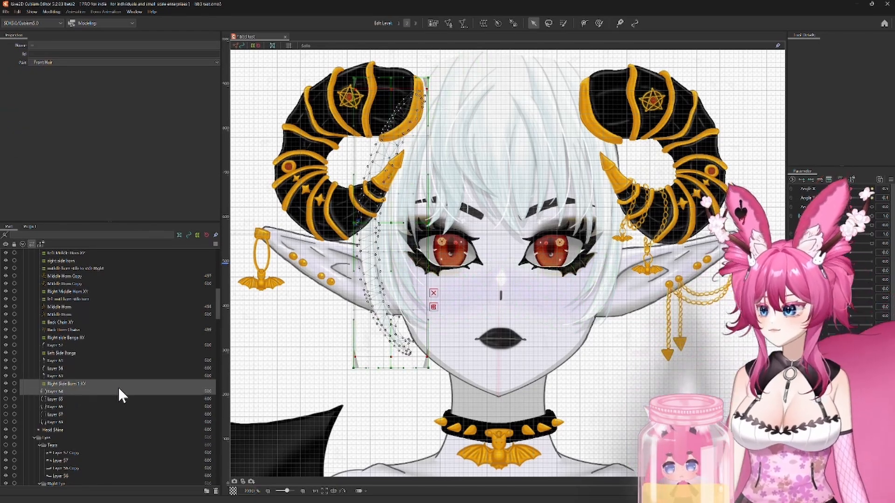
{"action": "key", "text": "ctrl+v"}
{"action": "left_click", "coordinate": [84, 383]}
{"action": "key", "text": "Delete"}
{"action": "left_click", "coordinate": [61, 384]}
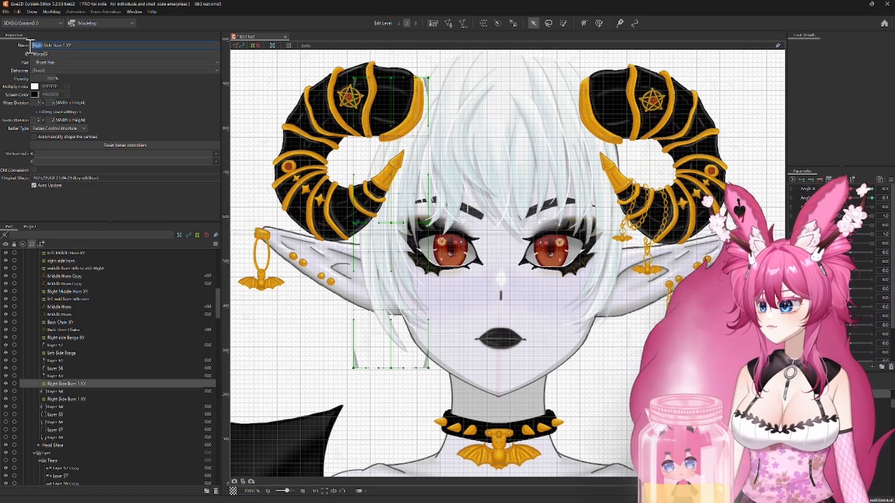
{"action": "type", "text": "Left"}
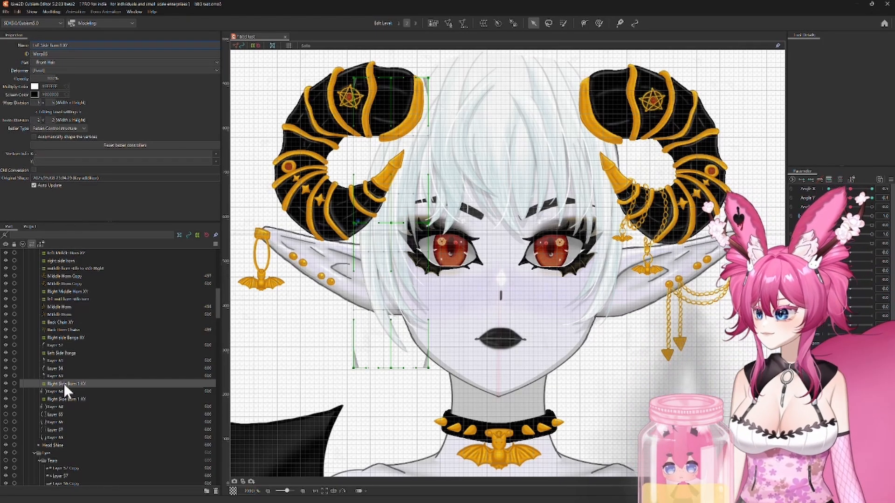
{"action": "left_click", "coordinate": [63, 391], "text": "shift"}
{"action": "right_click", "coordinate": [380, 262]}
{"action": "left_click", "coordinate": [412, 449]}
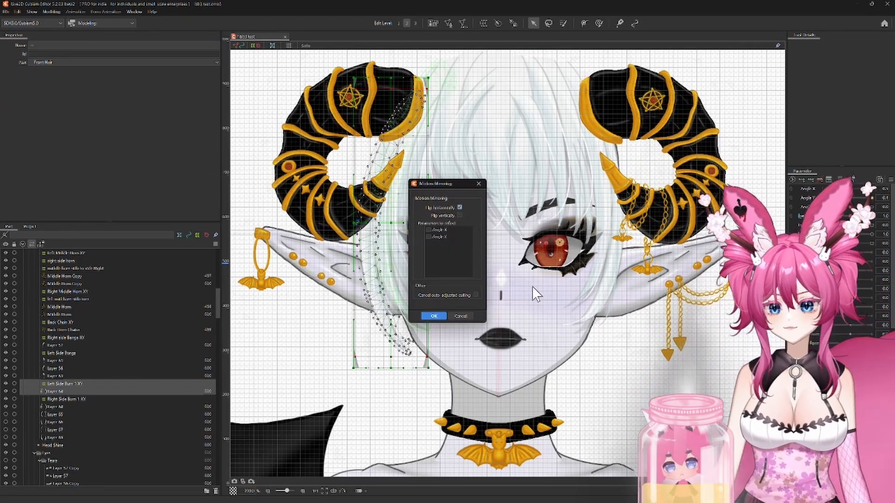
{"action": "left_click", "coordinate": [434, 316]}
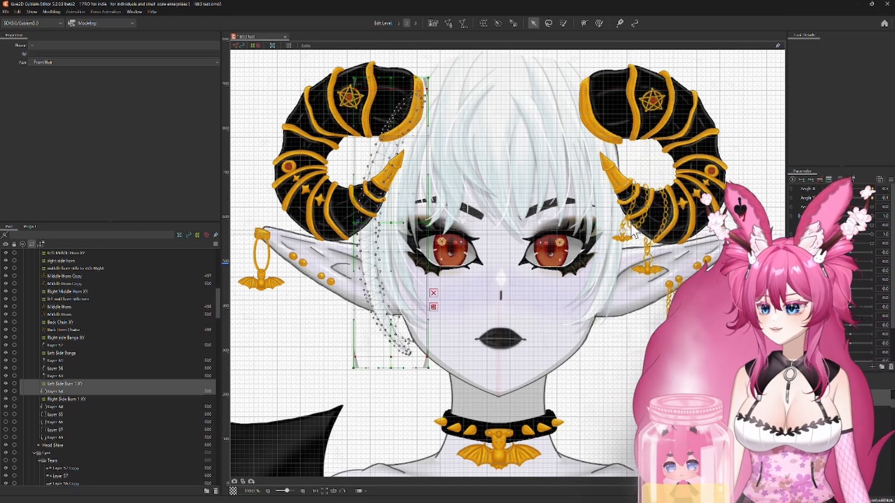
Step: Rename the duplicated side burn deformer as "Left Side Burn 1 XY"
{"action": "left_click", "coordinate": [70, 383]}
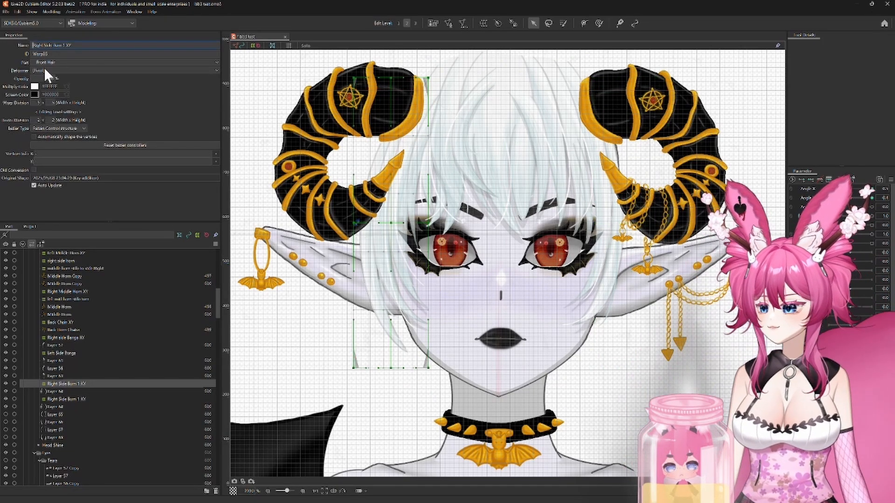
{"action": "left_click_drag", "start_coordinate": [43, 45], "coordinate": [18, 45]}
{"action": "type", "text": "Left"}
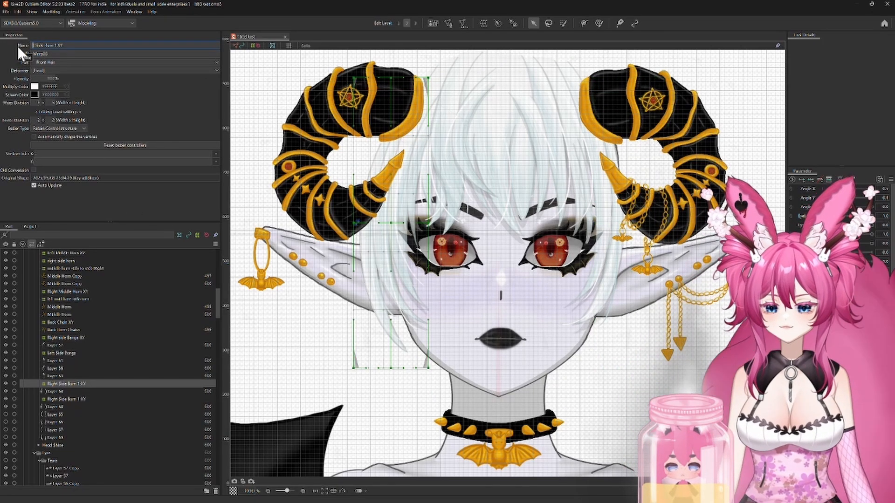
{"action": "key", "text": "Return"}
Step: Flip the Left Side Burn 1 XY deformer and its mesh horizontally with Angle X mirrored, and move them against the opposite side hair
{"action": "left_click", "coordinate": [105, 391], "text": "ctrl"}
{"action": "right_click", "coordinate": [395, 311]}
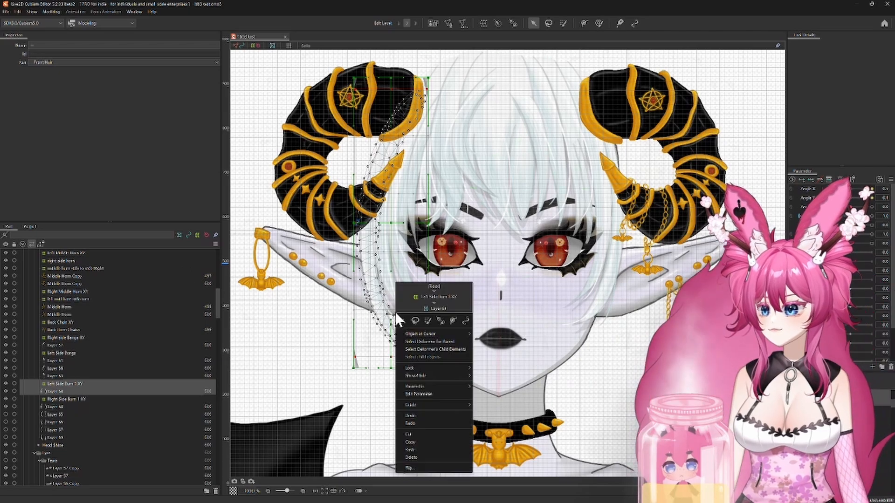
{"action": "left_click", "coordinate": [414, 452]}
{"action": "left_click", "coordinate": [433, 315]}
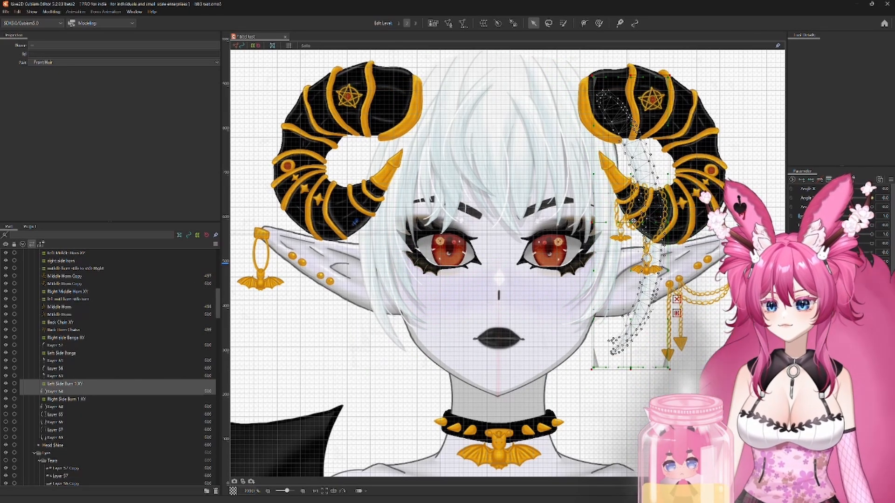
{"action": "left_click_drag", "start_coordinate": [634, 220], "coordinate": [612, 219]}
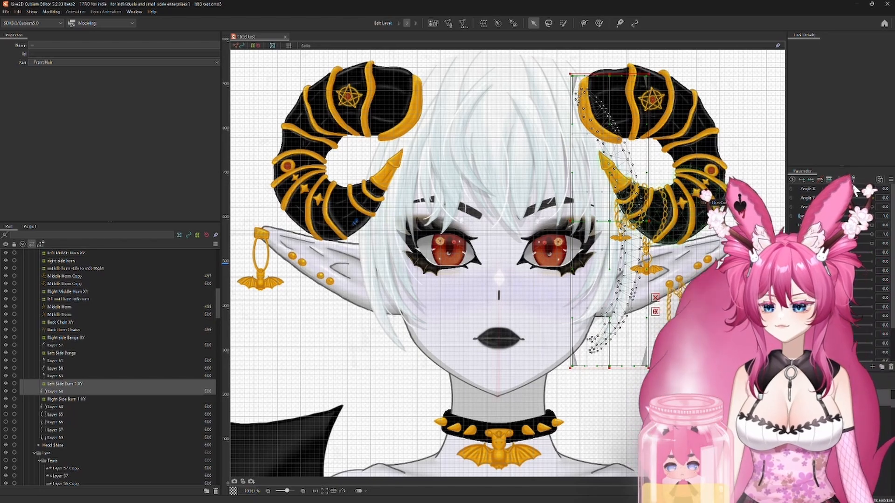
Step: Nudge the left side burn deformer inward at the neutral pose, and shift it toward the face at the minimum Angle X
{"action": "left_click", "coordinate": [63, 383]}
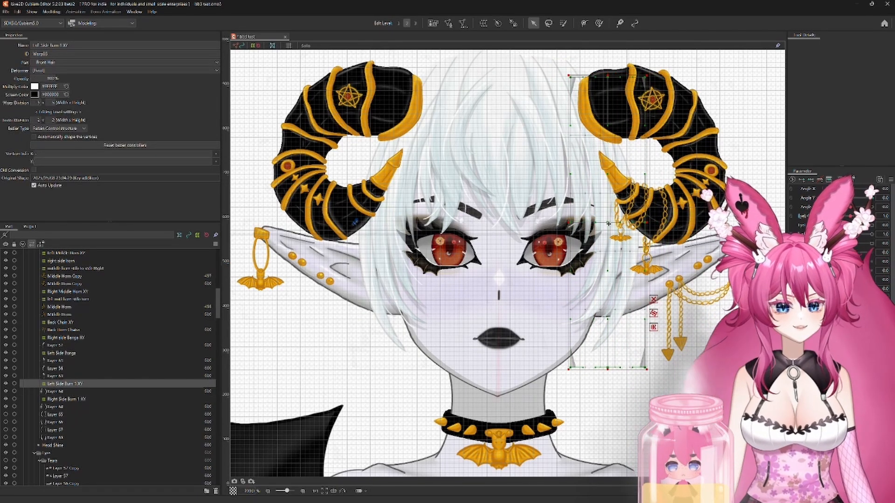
{"action": "left_click_drag", "start_coordinate": [608, 223], "coordinate": [606, 224]}
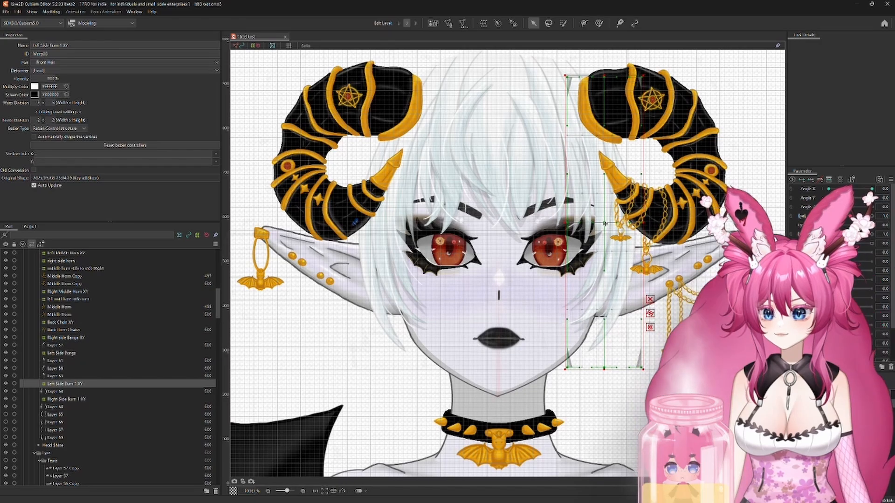
{"action": "left_click_drag", "start_coordinate": [850, 188], "coordinate": [827, 188]}
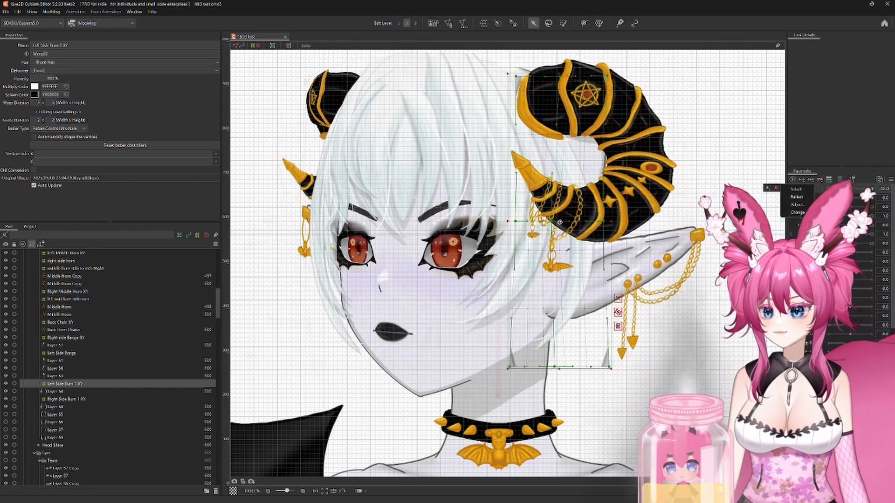
{"action": "left_click_drag", "start_coordinate": [554, 224], "coordinate": [523, 221]}
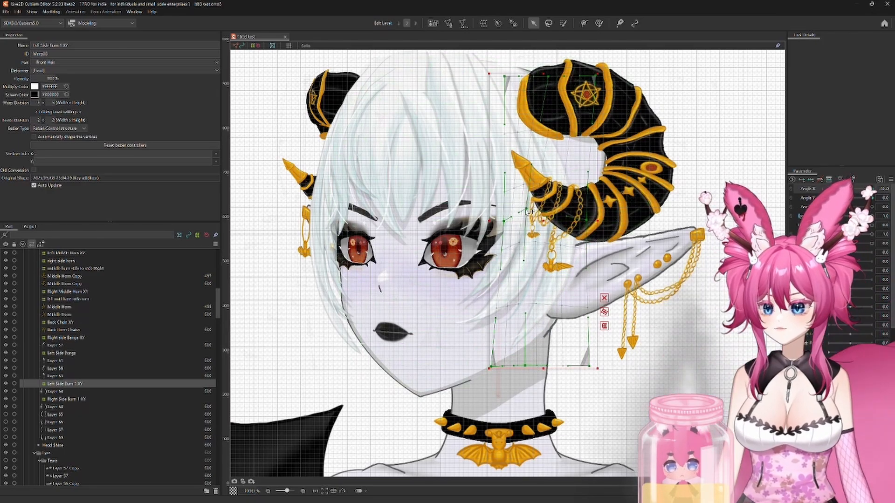
Step: Check the left side burn deformer at the minimum and maximum Angle Y
{"action": "mouse_move", "coordinate": [827, 189]}
{"action": "left_mouse_down"}
{"action": "mouse_move", "coordinate": [872, 189]}
{"action": "mouse_move", "coordinate": [808, 186]}
{"action": "mouse_move", "coordinate": [876, 189]}
{"action": "mouse_move", "coordinate": [795, 179]}
{"action": "mouse_move", "coordinate": [873, 189]}
{"action": "mouse_move", "coordinate": [828, 198]}
{"action": "left_mouse_up"}
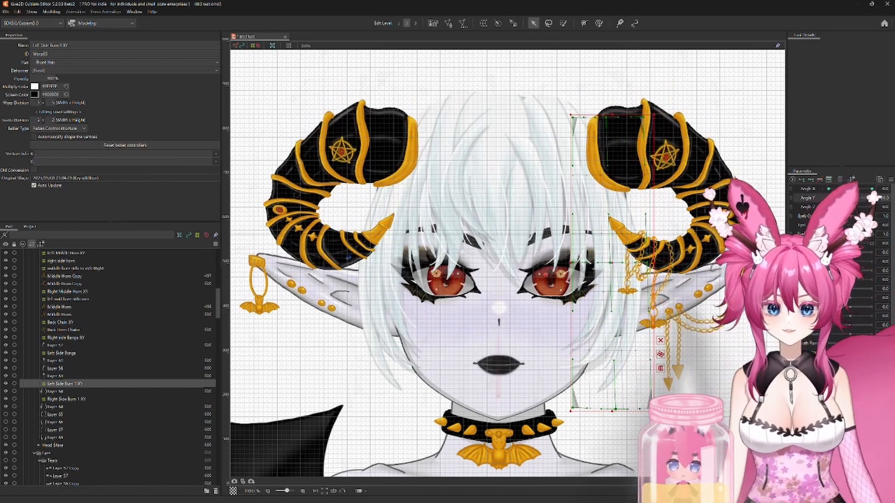
{"action": "left_click", "coordinate": [872, 198]}
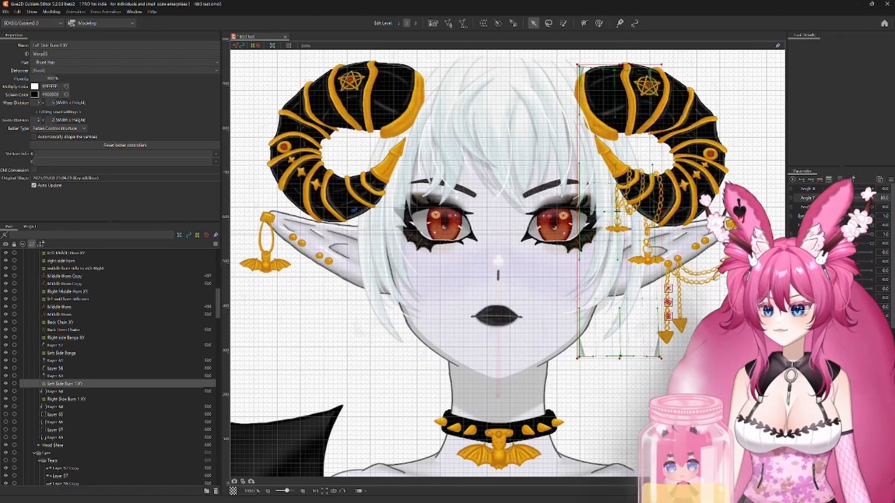
Step: Nudge the Left Side Burn 1 XY deformer inward at the maximum Angle Y, and bring the head back near the neutral pose
{"action": "left_click_drag", "start_coordinate": [617, 211], "coordinate": [610, 212]}
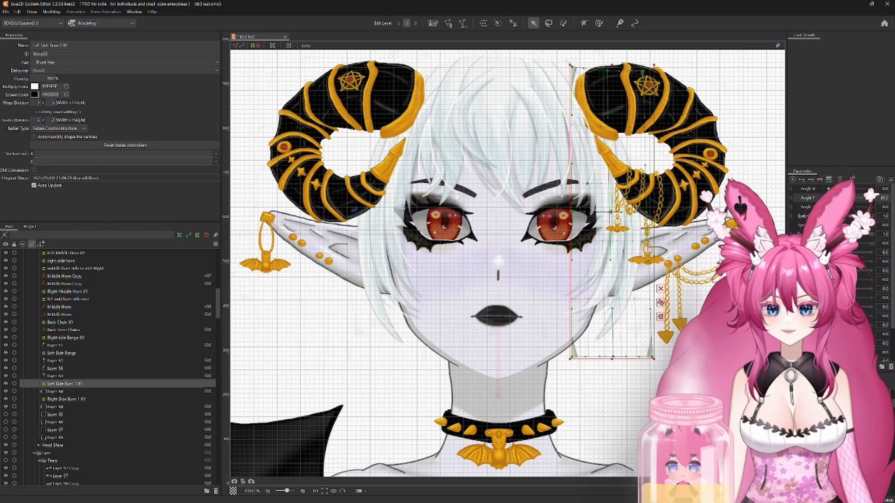
{"action": "scroll", "coordinate": [699, 303], "scroll_direction": "down", "scroll_amount": 1}
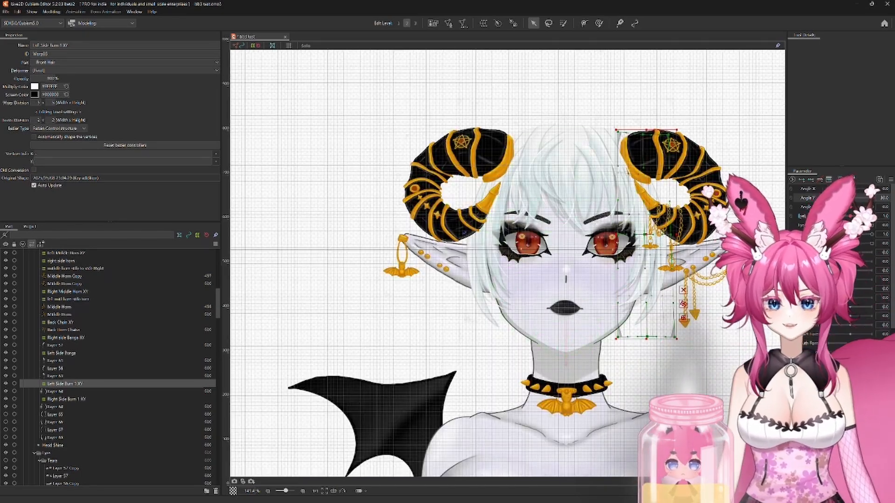
{"action": "mouse_move", "coordinate": [857, 202]}
{"action": "left_mouse_down"}
{"action": "mouse_move", "coordinate": [849, 196]}
{"action": "mouse_move", "coordinate": [850, 208]}
{"action": "mouse_move", "coordinate": [850, 199]}
{"action": "left_mouse_up"}
{"action": "left_click", "coordinate": [791, 188]}
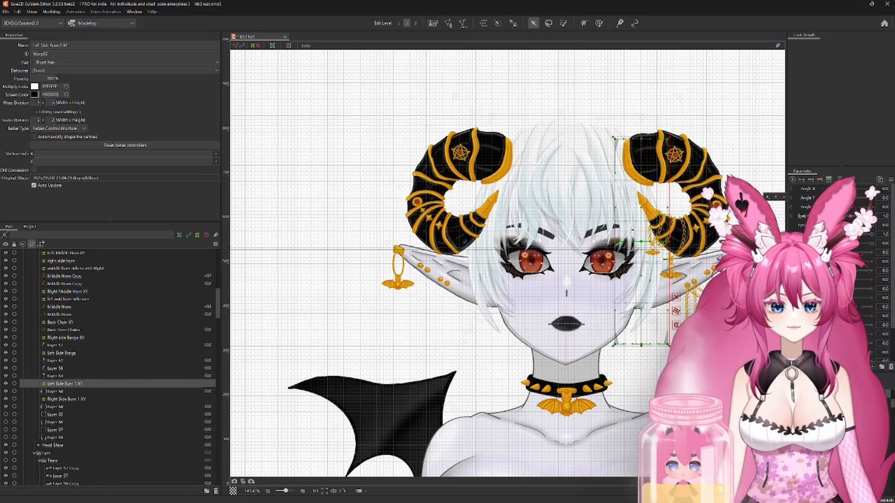
{"action": "left_click", "coordinate": [839, 235]}
{"action": "left_click", "coordinate": [438, 320]}
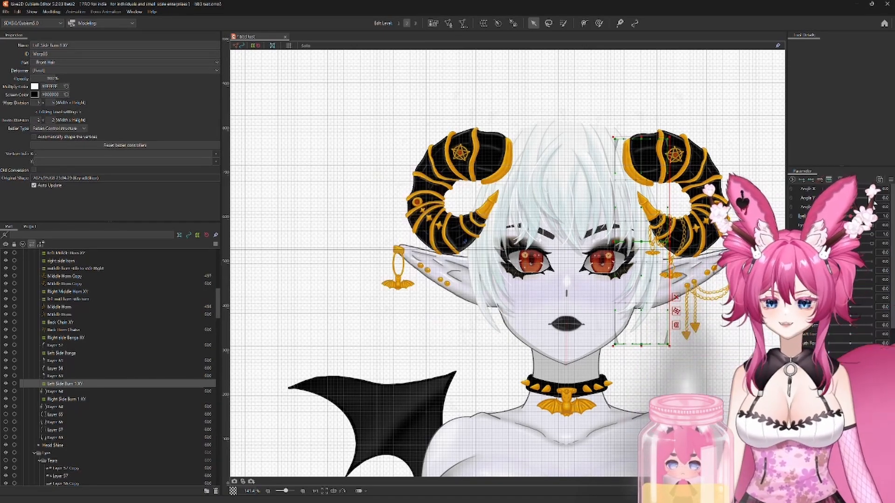
{"action": "mouse_move", "coordinate": [850, 200]}
{"action": "left_mouse_down"}
{"action": "mouse_move", "coordinate": [830, 212]}
{"action": "mouse_move", "coordinate": [830, 186]}
{"action": "mouse_move", "coordinate": [870, 212]}
{"action": "mouse_move", "coordinate": [870, 177]}
{"action": "mouse_move", "coordinate": [851, 208]}
{"action": "left_mouse_up"}
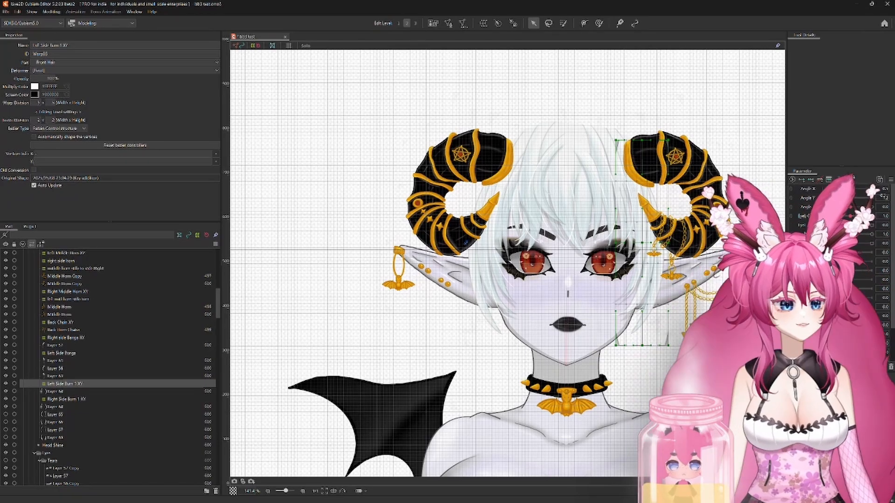
Step: Show the long side hair strand Layer 65 and create a parent warp deformer for it named "Right Side Burn 2 XY"
{"action": "left_click", "coordinate": [56, 414]}
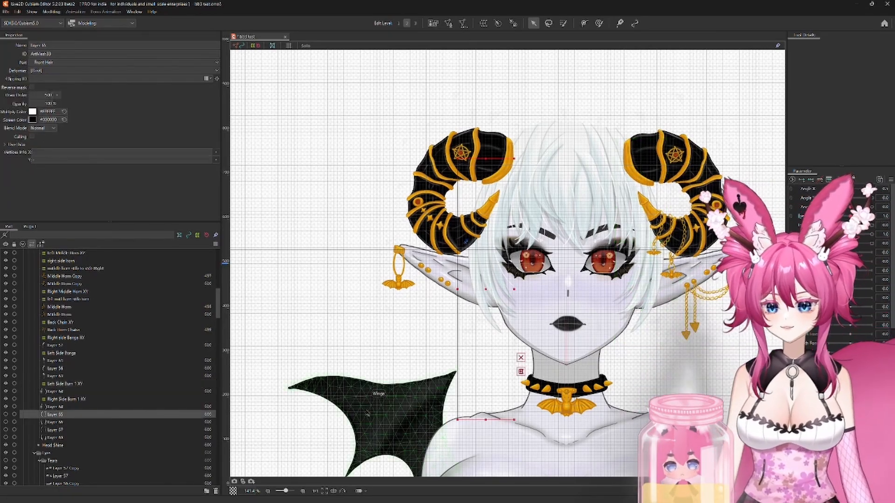
{"action": "left_click", "coordinate": [6, 415]}
{"action": "scroll", "coordinate": [501, 370], "scroll_direction": "up", "scroll_amount": 2}
{"action": "left_click_drag", "start_coordinate": [501, 370], "coordinate": [447, 354]}
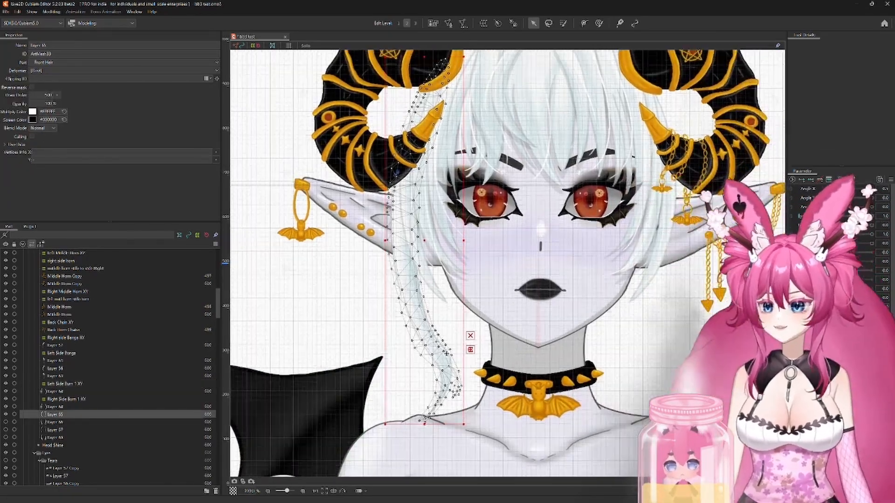
{"action": "scroll", "coordinate": [550, 352], "scroll_direction": "down", "scroll_amount": 2}
{"action": "left_click", "coordinate": [483, 23]}
{"action": "triple_click", "coordinate": [328, 176]}
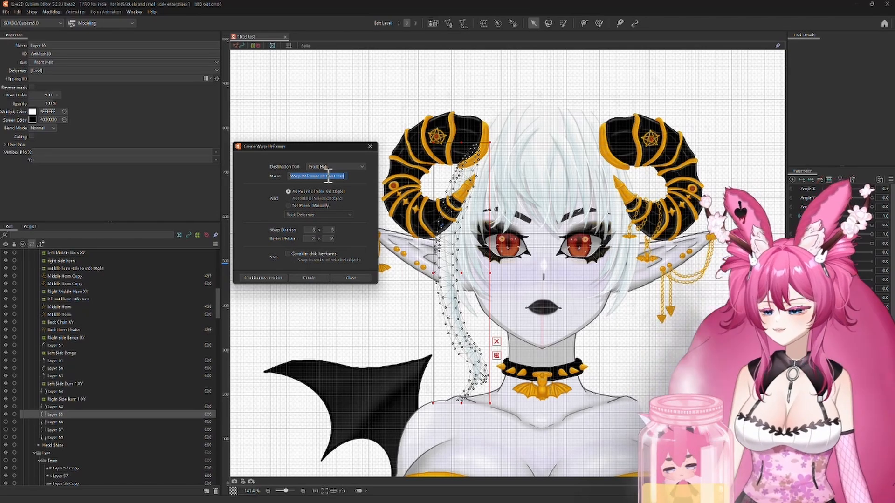
{"action": "type", "text": "Right Side Burn 2 "}
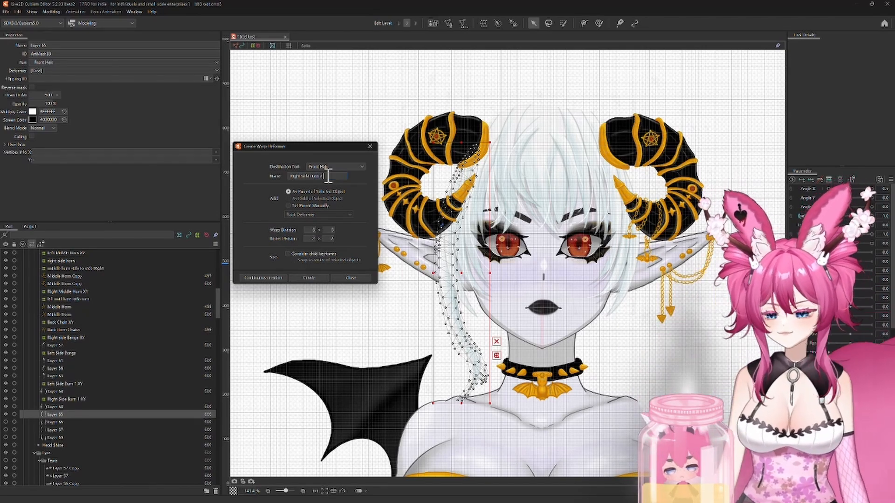
{"action": "type", "text": "XY"}
{"action": "left_click", "coordinate": [309, 278]}
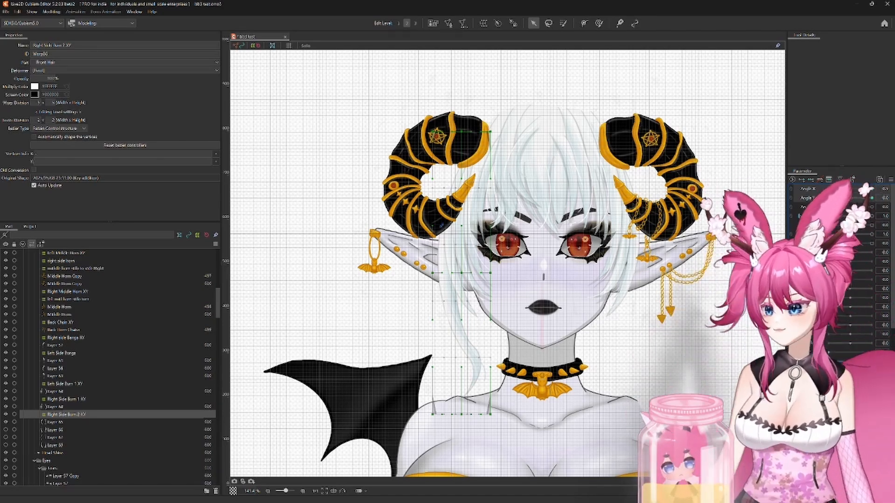
Step: Shift the Right Side Burn 2 XY deformer with the turned head at the minimum Angle X, and set the strand's draw order to 499
{"action": "left_click", "coordinate": [828, 188]}
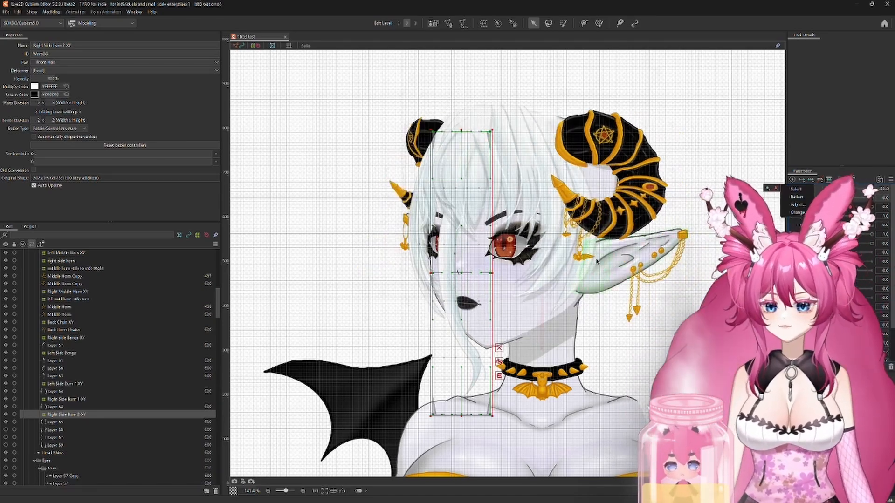
{"action": "left_click_drag", "start_coordinate": [461, 272], "coordinate": [516, 250]}
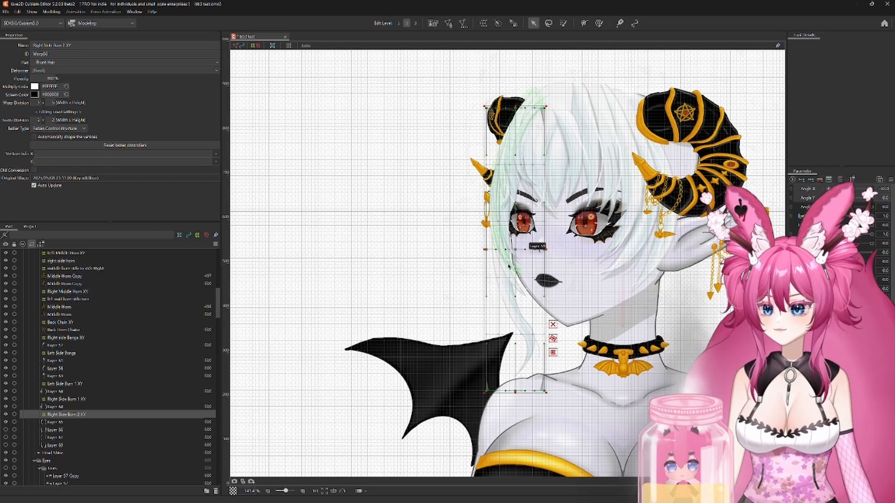
{"action": "left_click", "coordinate": [55, 422]}
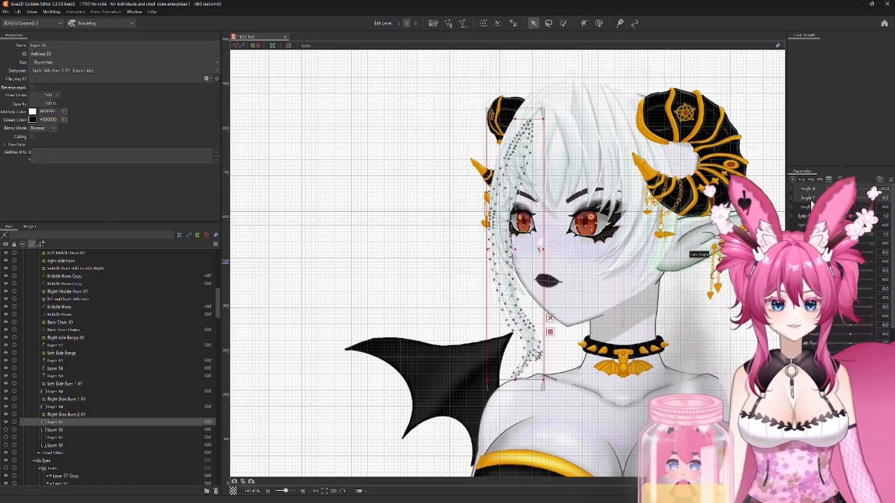
{"action": "type", "text": "499"}
{"action": "key", "text": "Return"}
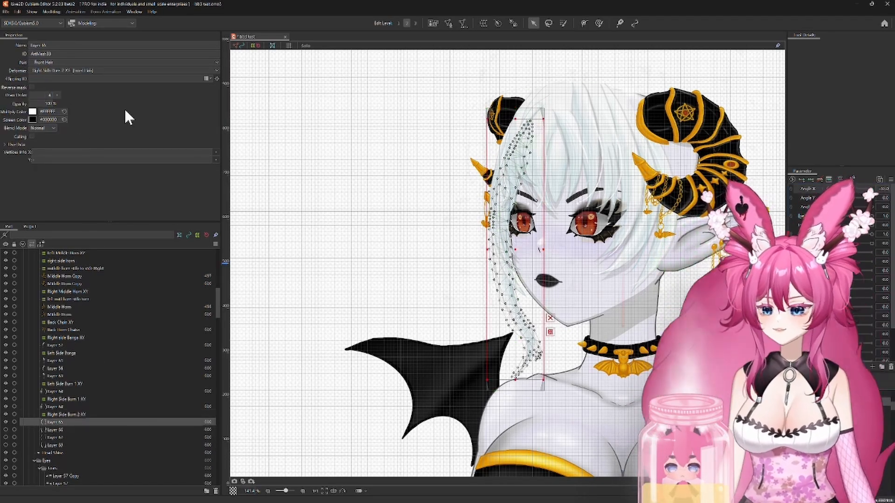
{"action": "scroll", "coordinate": [475, 265], "scroll_direction": "up", "scroll_amount": 1}
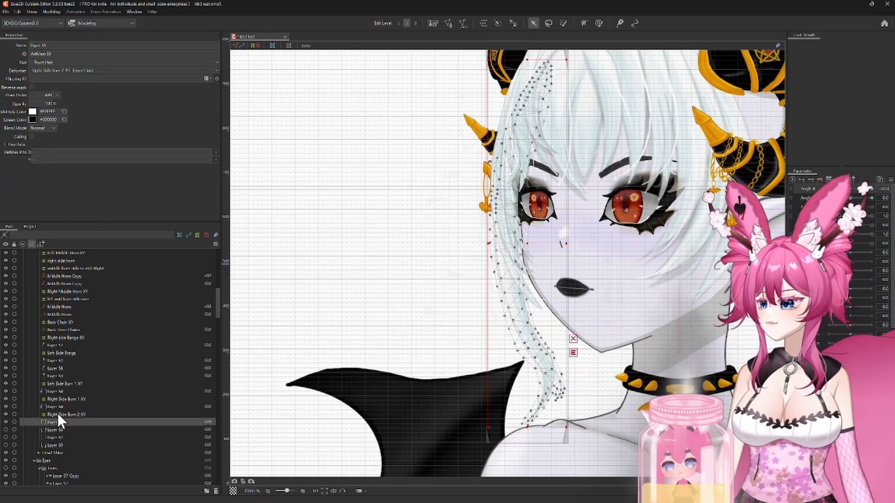
Step: Fine-tune the Right Side Burn 2 XY deformer at the minimum Angle X, and shift it to follow the head at the maximum Angle X
{"action": "left_click", "coordinate": [58, 415]}
{"action": "left_click_drag", "start_coordinate": [407, 330], "coordinate": [316, 315]}
{"action": "left_click_drag", "start_coordinate": [436, 229], "coordinate": [440, 231]}
{"action": "left_click_drag", "start_coordinate": [829, 189], "coordinate": [873, 188]}
{"action": "left_click_drag", "start_coordinate": [629, 293], "coordinate": [523, 340]}
{"action": "left_click_drag", "start_coordinate": [370, 276], "coordinate": [429, 272]}
{"action": "scroll", "coordinate": [704, 339], "scroll_direction": "down", "scroll_amount": 2}
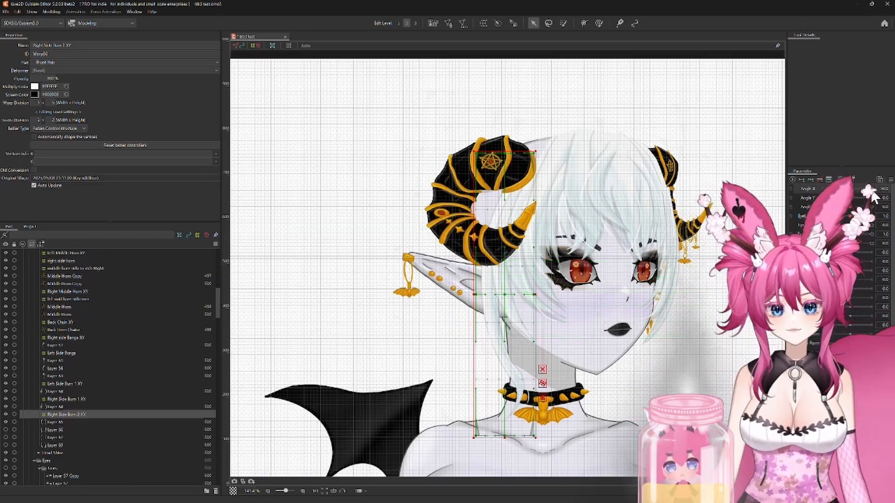
Step: Lower the Right Side Burn 2 XY deformer at the minimum Angle Y and reshape its top and bottom points to fit the tilted head
{"action": "left_click_drag", "start_coordinate": [872, 189], "coordinate": [827, 198]}
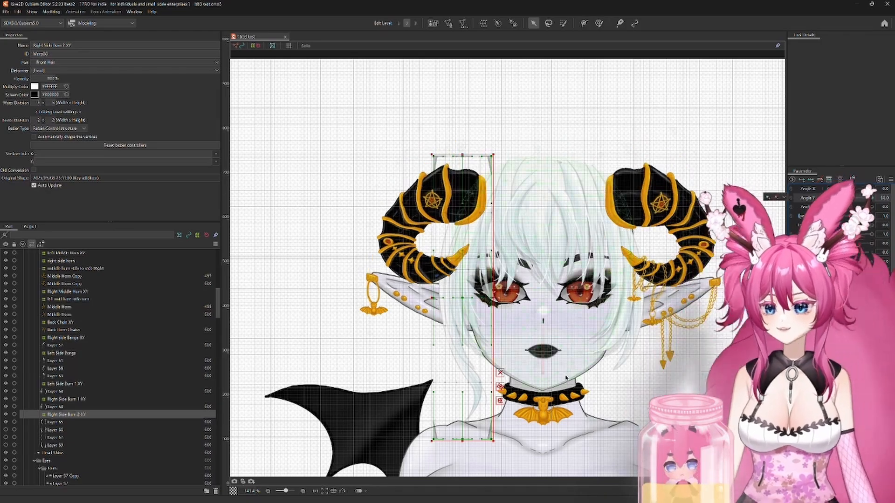
{"action": "left_click_drag", "start_coordinate": [606, 298], "coordinate": [628, 233]}
{"action": "left_click_drag", "start_coordinate": [483, 233], "coordinate": [483, 241]}
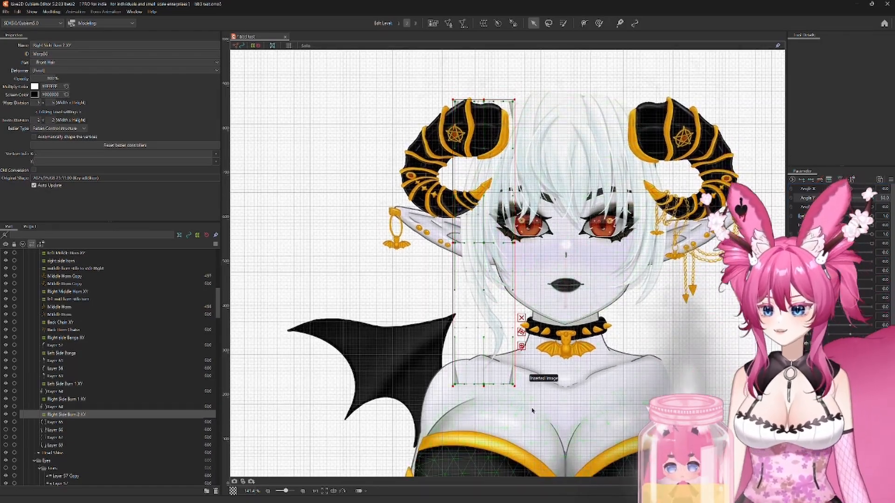
{"action": "scroll", "coordinate": [531, 406], "scroll_direction": "up", "scroll_amount": 3}
{"action": "left_click_drag", "start_coordinate": [374, 366], "coordinate": [366, 365]}
{"action": "left_click_drag", "start_coordinate": [498, 364], "coordinate": [510, 365]}
{"action": "scroll", "coordinate": [511, 365], "scroll_direction": "down", "scroll_amount": 2}
{"action": "left_click_drag", "start_coordinate": [508, 270], "coordinate": [495, 426]}
{"action": "left_click_drag", "start_coordinate": [495, 122], "coordinate": [499, 120]}
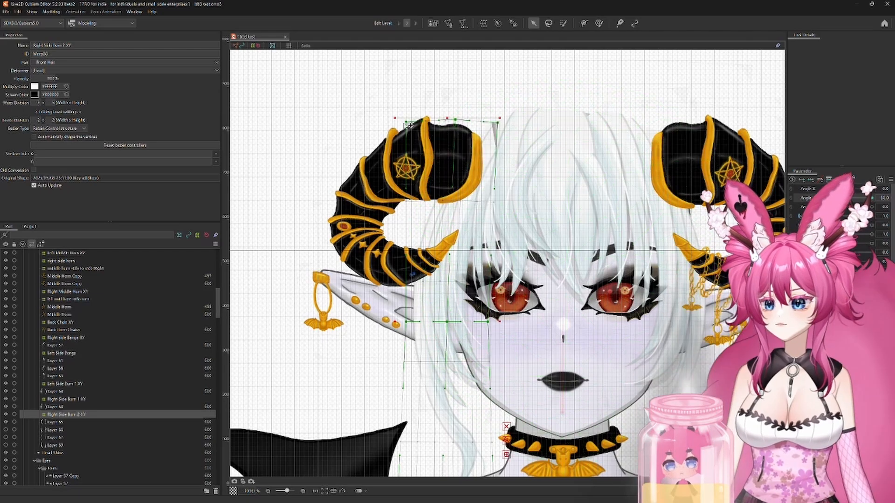
{"action": "scroll", "coordinate": [571, 324], "scroll_direction": "down", "scroll_amount": 2}
{"action": "left_click_drag", "start_coordinate": [571, 325], "coordinate": [531, 240]}
Step: Raise the Right Side Burn 2 XY deformer at the maximum Angle Y, adjust its bottom and side points, and return to neutral
{"action": "left_click", "coordinate": [871, 198]}
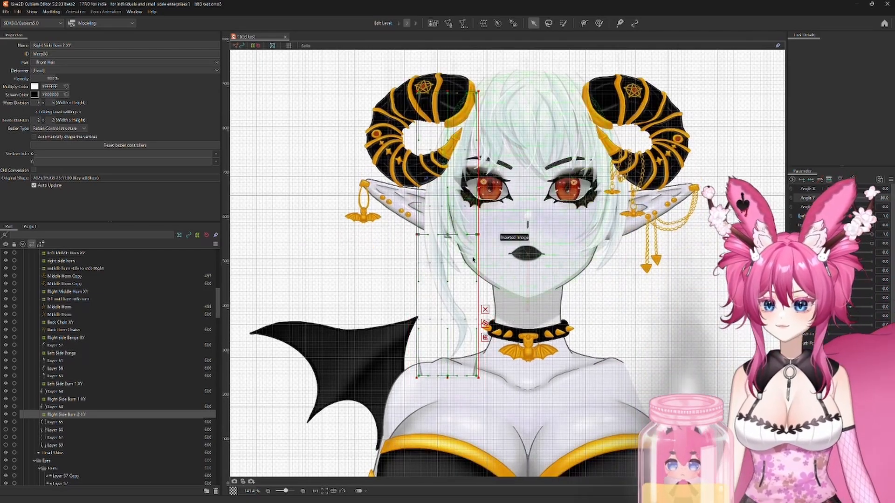
{"action": "scroll", "coordinate": [444, 230], "scroll_direction": "up", "scroll_amount": 2}
{"action": "left_click_drag", "start_coordinate": [444, 230], "coordinate": [444, 204]}
{"action": "scroll", "coordinate": [530, 213], "scroll_direction": "down", "scroll_amount": 1}
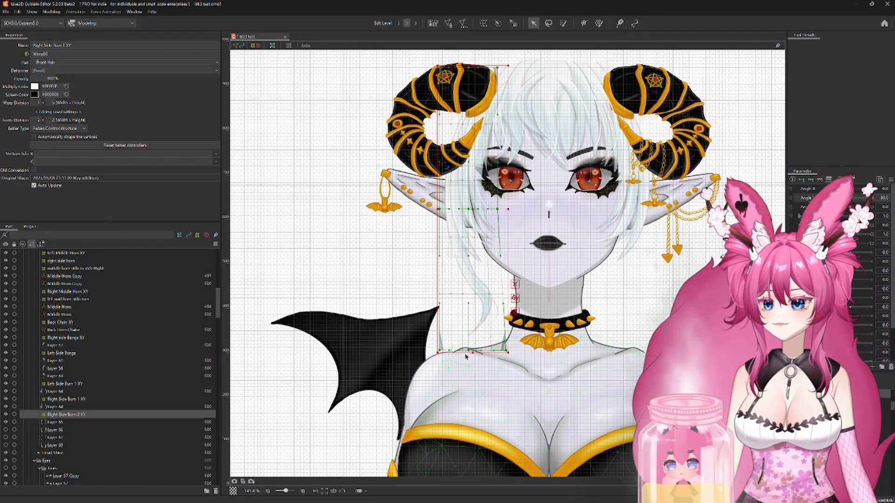
{"action": "left_click_drag", "start_coordinate": [468, 350], "coordinate": [468, 354]}
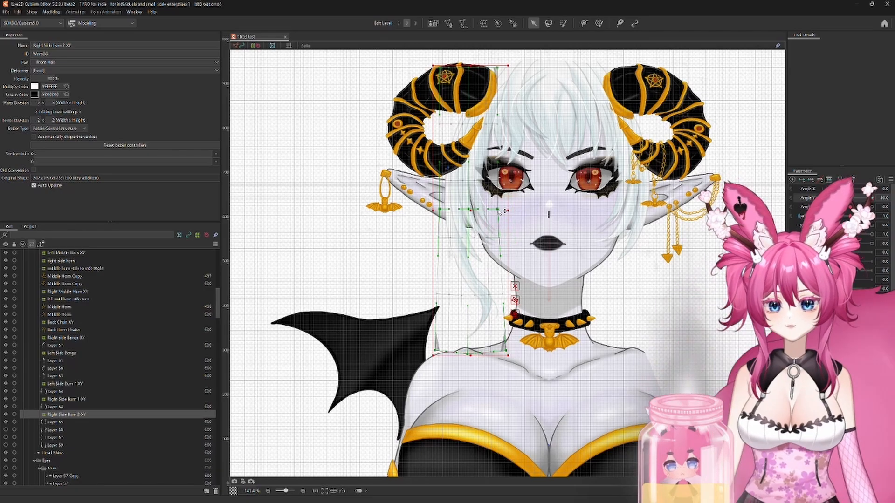
{"action": "left_click_drag", "start_coordinate": [497, 209], "coordinate": [502, 210]}
{"action": "left_click_drag", "start_coordinate": [439, 210], "coordinate": [437, 208]}
{"action": "left_click_drag", "start_coordinate": [871, 198], "coordinate": [850, 198]}
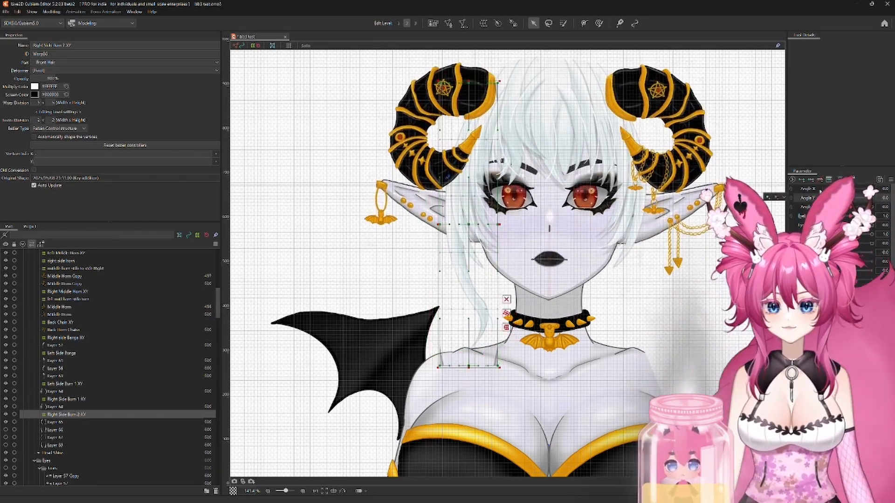
Step: Duplicate the second side burn deformer with its mesh, delete the temporary positioning deformer, and rename the copy "Left Side Burn 2 XY"
{"action": "left_click", "coordinate": [54, 421]}
{"action": "key", "text": "ctrl+c"}
{"action": "key", "text": "ctrl+v"}
{"action": "left_click", "coordinate": [79, 415]}
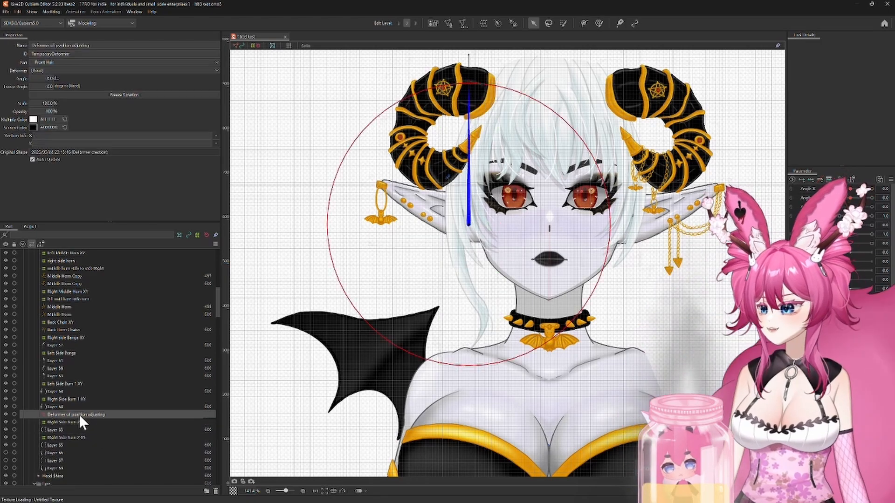
{"action": "key", "text": "Delete"}
{"action": "left_click", "coordinate": [67, 429]}
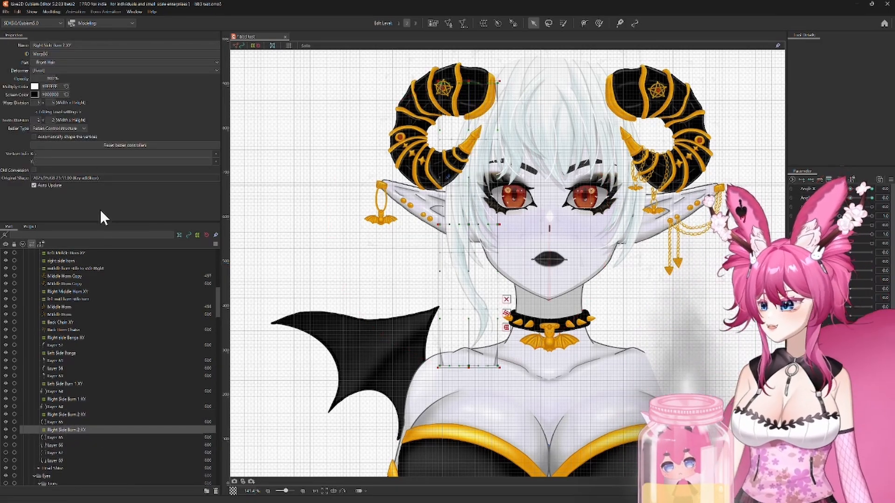
{"action": "type", "text": "Left Side Burn 2 XY"}
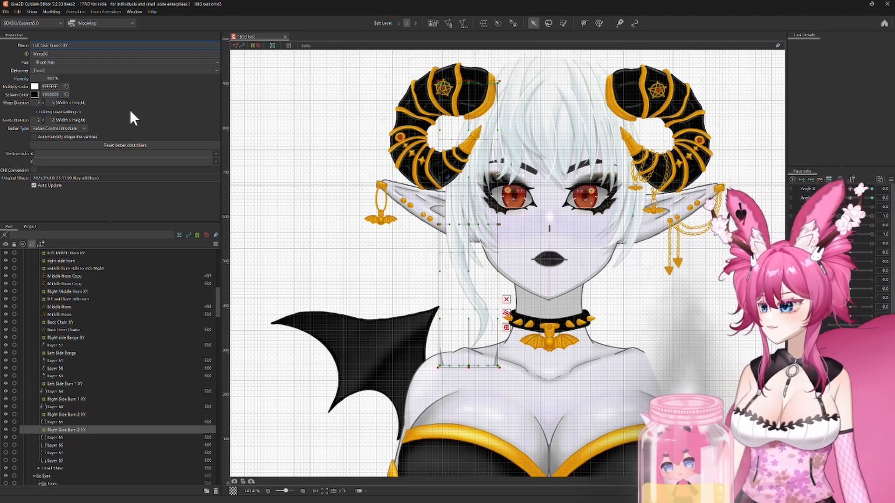
Step: Flip the Left Side Burn 2 XY deformer and its mesh horizontally with Angle X mirrored, and move them against the opposite side hair
{"action": "left_click", "coordinate": [57, 438], "text": "ctrl"}
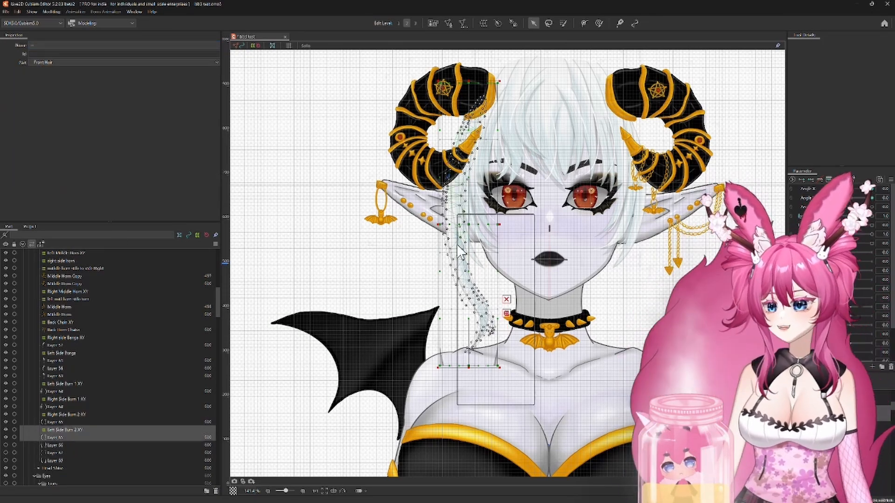
{"action": "right_click", "coordinate": [459, 249]}
{"action": "left_click", "coordinate": [505, 311]}
{"action": "left_click", "coordinate": [434, 315]}
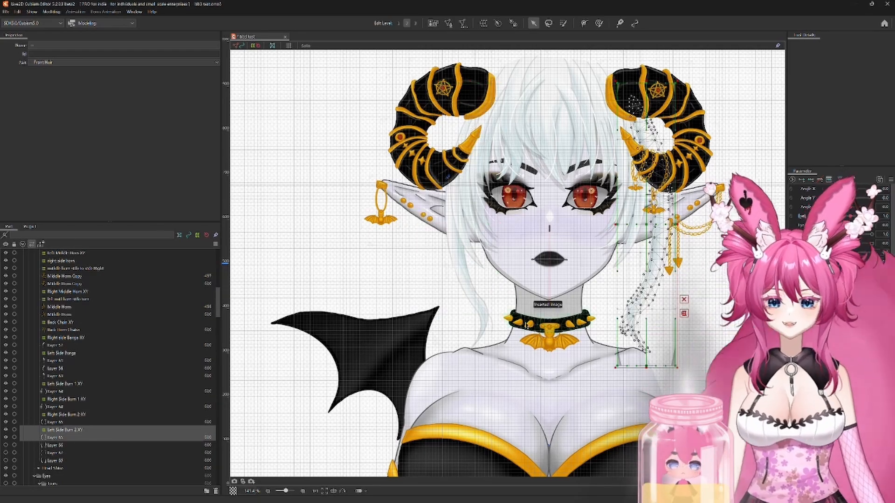
{"action": "scroll", "coordinate": [709, 265], "scroll_direction": "up", "scroll_amount": 2}
{"action": "left_click_drag", "start_coordinate": [620, 209], "coordinate": [599, 211]}
{"action": "scroll", "coordinate": [598, 211], "scroll_direction": "down", "scroll_amount": 2}
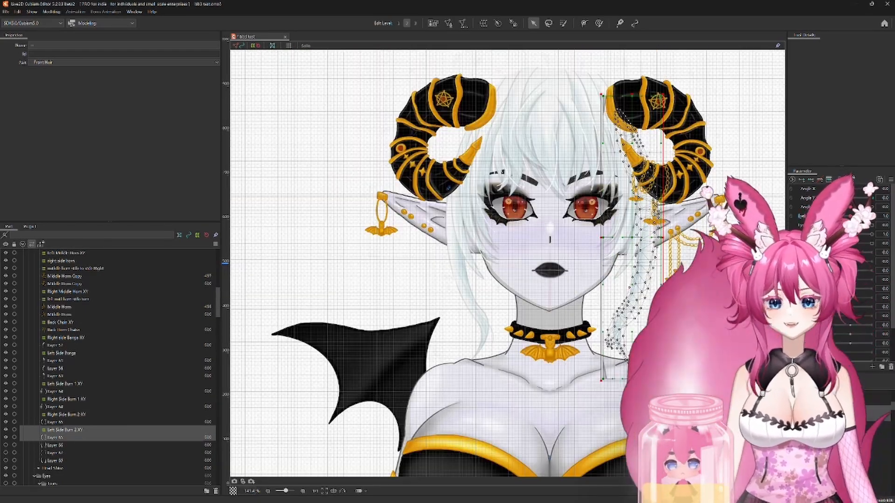
{"action": "scroll", "coordinate": [727, 318], "scroll_direction": "up", "scroll_amount": 2}
{"action": "scroll", "coordinate": [590, 306], "scroll_direction": "down", "scroll_amount": 1}
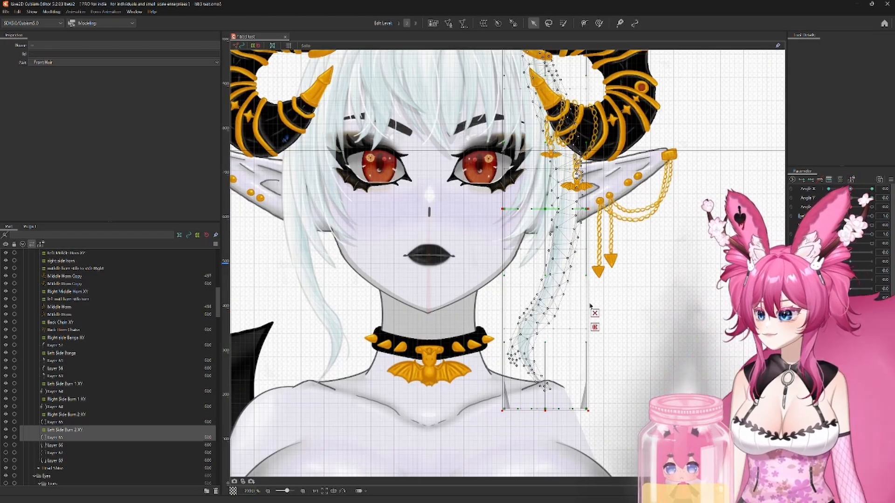
{"action": "left_click_drag", "start_coordinate": [544, 210], "coordinate": [544, 210]}
{"action": "scroll", "coordinate": [659, 322], "scroll_direction": "down", "scroll_amount": 2}
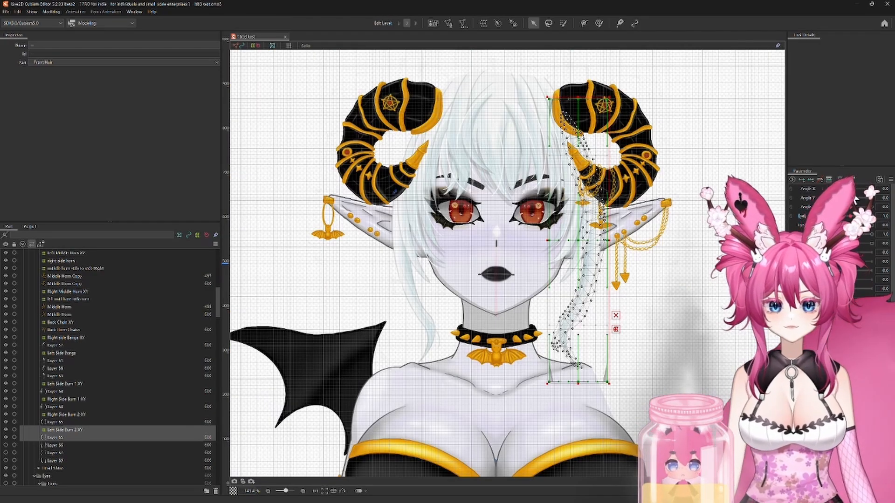
Step: Shift and bend the Left Side Burn 2 XY deformer toward the face at the minimum Angle X, and check it at the maximum Angle X
{"action": "left_click", "coordinate": [76, 431]}
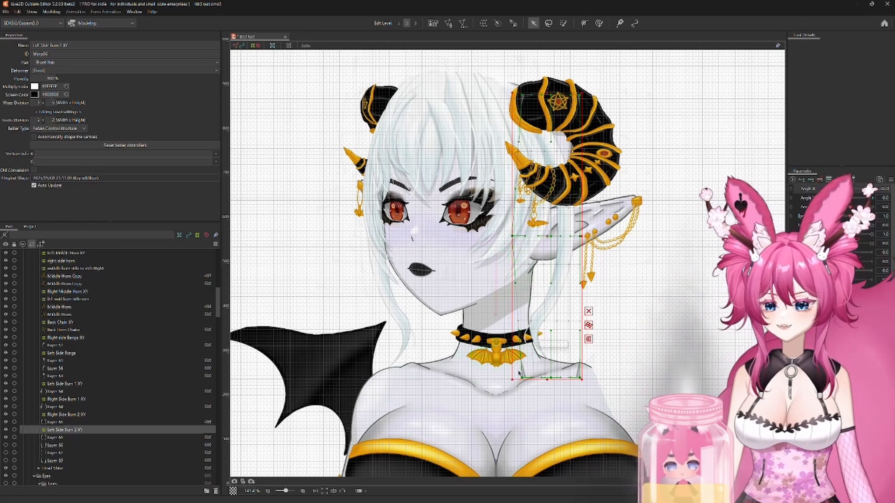
{"action": "left_click_drag", "start_coordinate": [549, 236], "coordinate": [543, 236]}
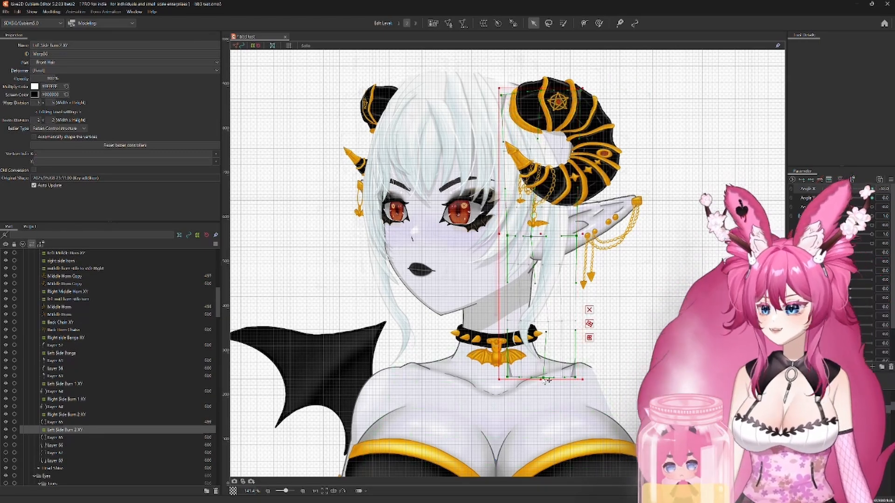
{"action": "mouse_move", "coordinate": [829, 189]}
{"action": "left_mouse_down"}
{"action": "mouse_move", "coordinate": [854, 196]}
{"action": "mouse_move", "coordinate": [827, 200]}
{"action": "left_mouse_up"}
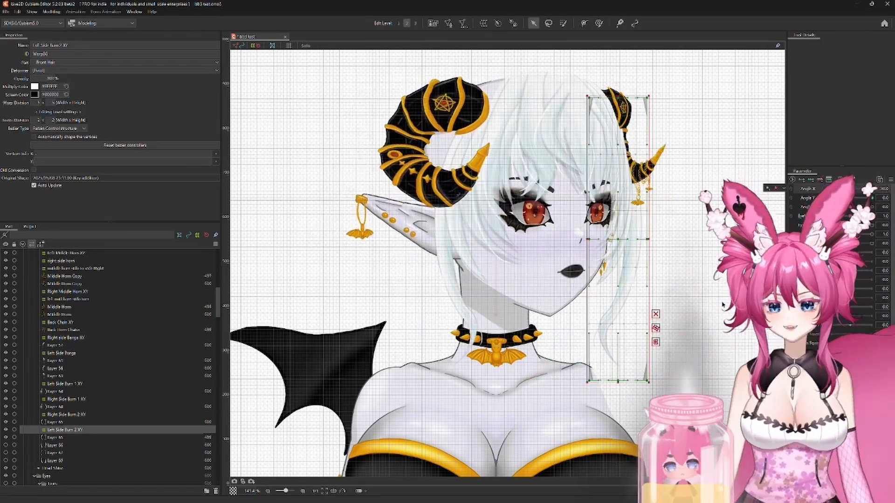
{"action": "left_click", "coordinate": [60, 437]}
{"action": "left_click", "coordinate": [96, 430]}
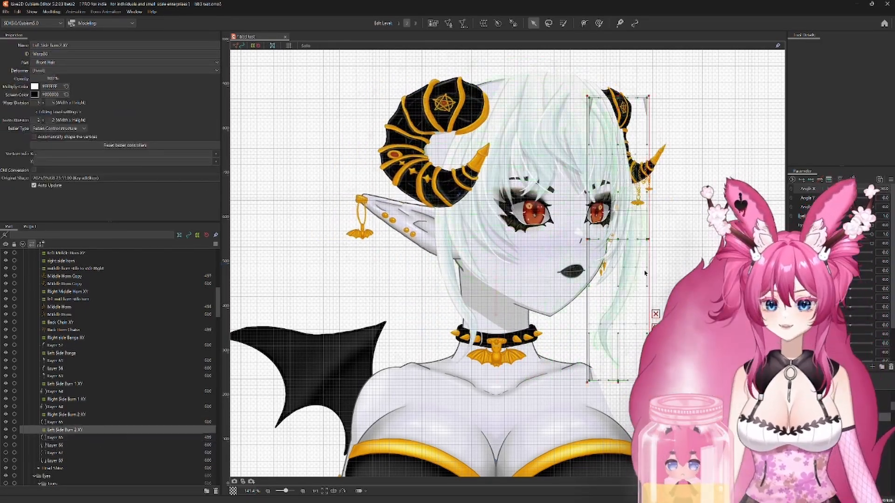
Step: Shift the Left Side Burn 2 XY deformer toward the face at the maximum Angle X, check its placement, and return to neutral
{"action": "scroll", "coordinate": [658, 270], "scroll_direction": "up", "scroll_amount": 2}
{"action": "left_click_drag", "start_coordinate": [601, 225], "coordinate": [577, 224]}
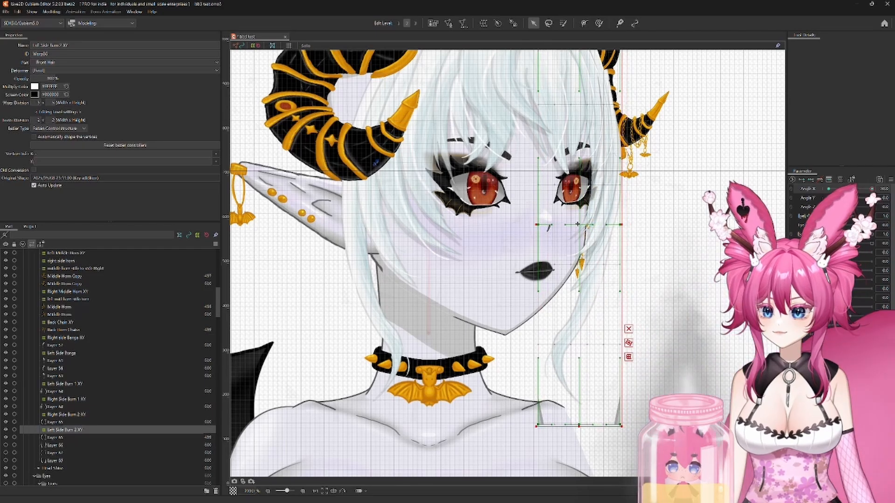
{"action": "scroll", "coordinate": [566, 249], "scroll_direction": "down", "scroll_amount": 2}
{"action": "left_click_drag", "start_coordinate": [828, 189], "coordinate": [872, 189]}
{"action": "left_click_drag", "start_coordinate": [786, 190], "coordinate": [873, 200]}
{"action": "scroll", "coordinate": [615, 106], "scroll_direction": "up", "scroll_amount": 2}
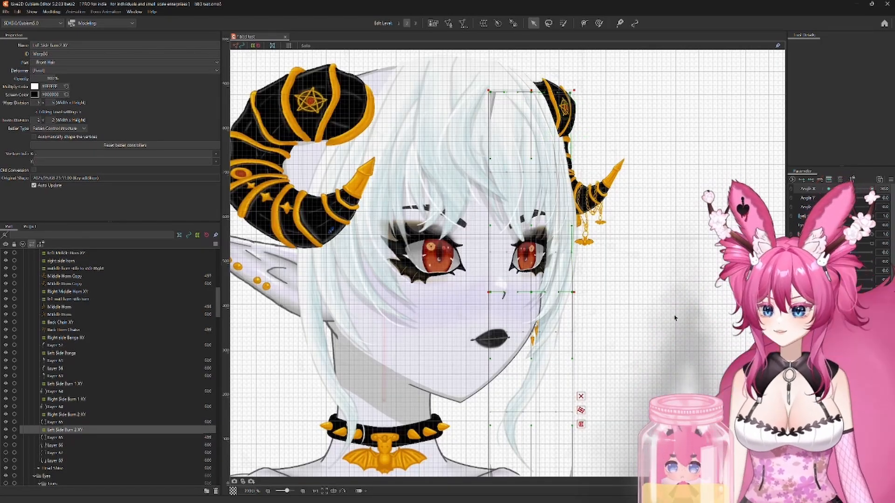
{"action": "left_click_drag", "start_coordinate": [640, 417], "coordinate": [615, 398]}
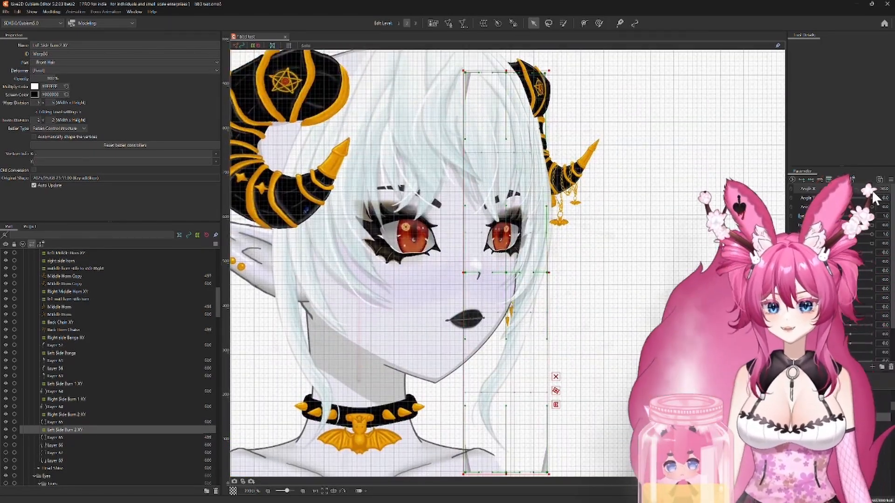
{"action": "left_click_drag", "start_coordinate": [872, 189], "coordinate": [850, 189]}
Step: Move the Left Side Burn 2 XY deformer inward at the minimum and maximum Angle Y, and return to neutral
{"action": "left_click_drag", "start_coordinate": [416, 300], "coordinate": [540, 259]}
{"action": "left_click_drag", "start_coordinate": [849, 198], "coordinate": [828, 198]}
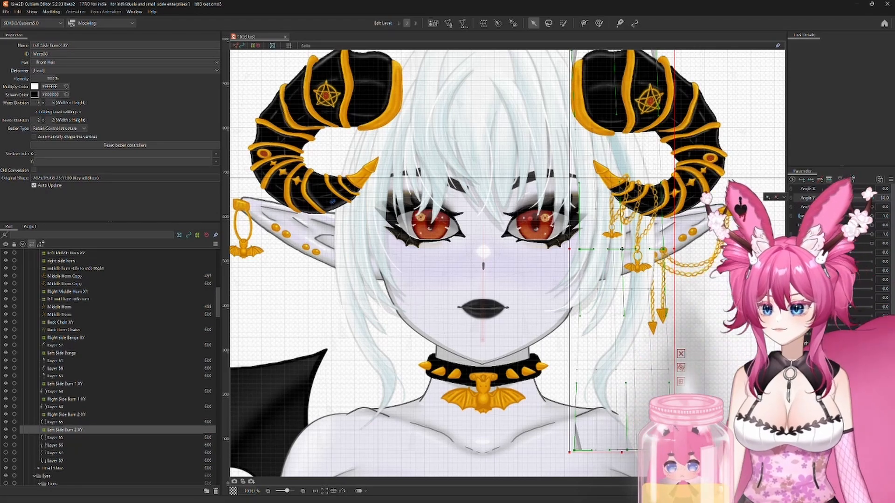
{"action": "left_click_drag", "start_coordinate": [621, 249], "coordinate": [599, 250]}
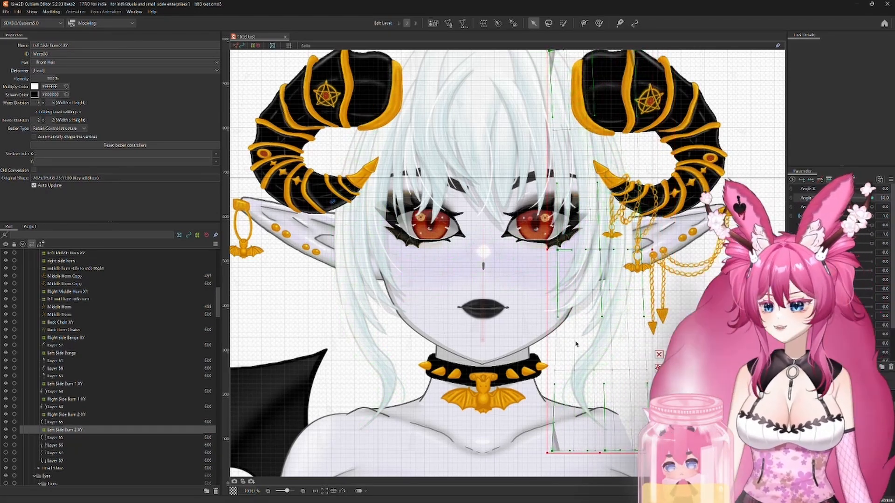
{"action": "left_click_drag", "start_coordinate": [828, 198], "coordinate": [872, 198]}
{"action": "left_click_drag", "start_coordinate": [613, 213], "coordinate": [599, 214]}
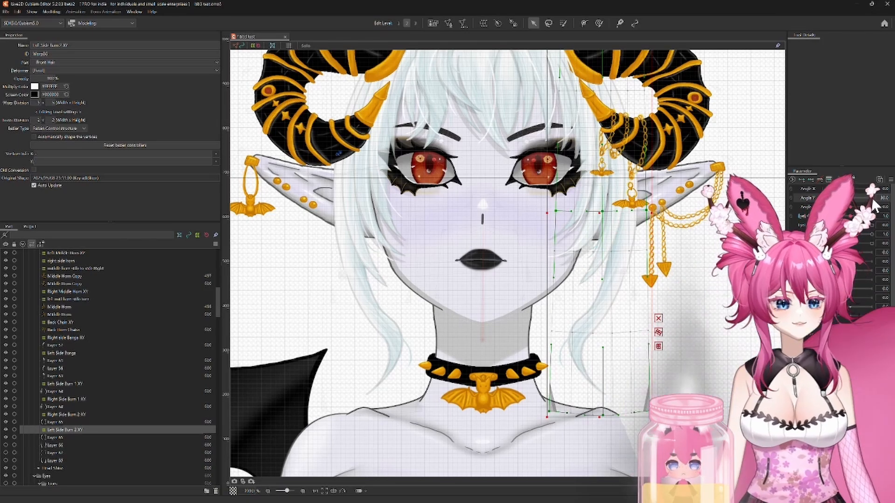
{"action": "left_click_drag", "start_coordinate": [874, 201], "coordinate": [850, 210]}
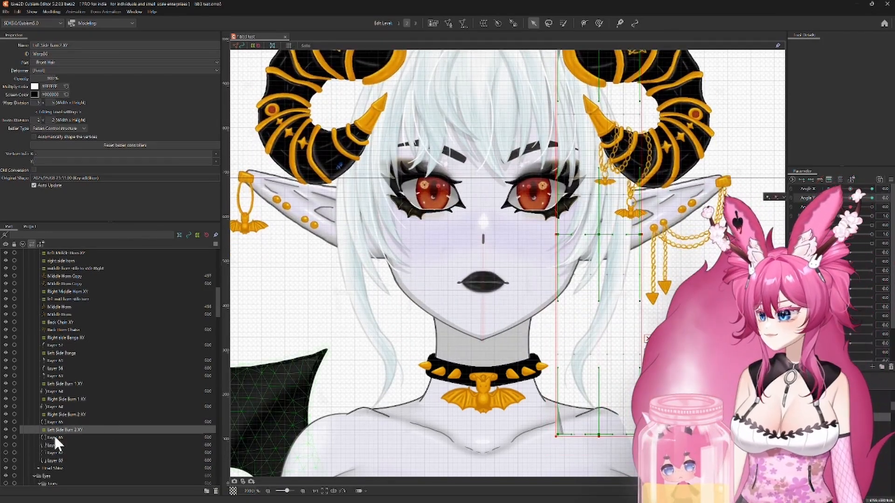
Step: Synthesize the corner forms for the Right and Left Side Burn 2 XY deformers together with their meshes
{"action": "left_click", "coordinate": [55, 437]}
{"action": "left_click", "coordinate": [64, 414], "text": "shift"}
{"action": "scroll", "coordinate": [485, 275], "scroll_direction": "down", "scroll_amount": 2}
{"action": "left_click", "coordinate": [890, 179]}
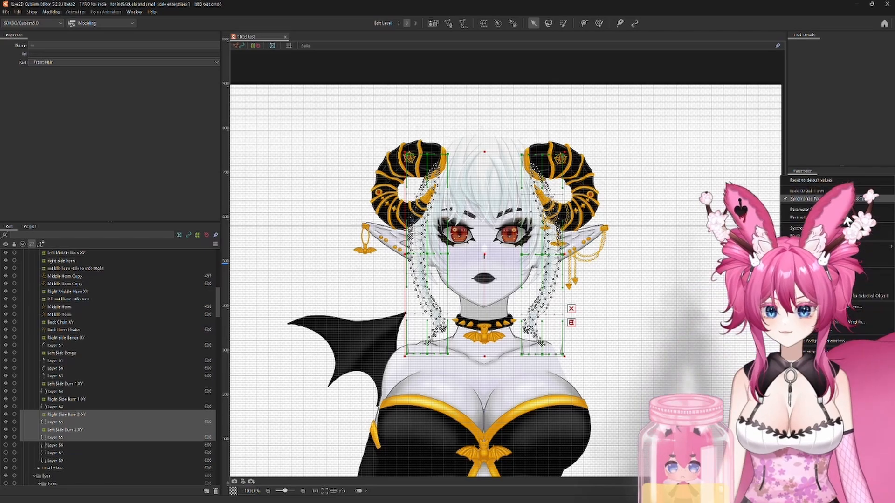
{"action": "left_click", "coordinate": [846, 228]}
{"action": "left_click", "coordinate": [434, 318]}
Step: Link Angle X with Angle Y and preview the second side burns through the combined head movement
{"action": "scroll", "coordinate": [550, 218], "scroll_direction": "up", "scroll_amount": 1}
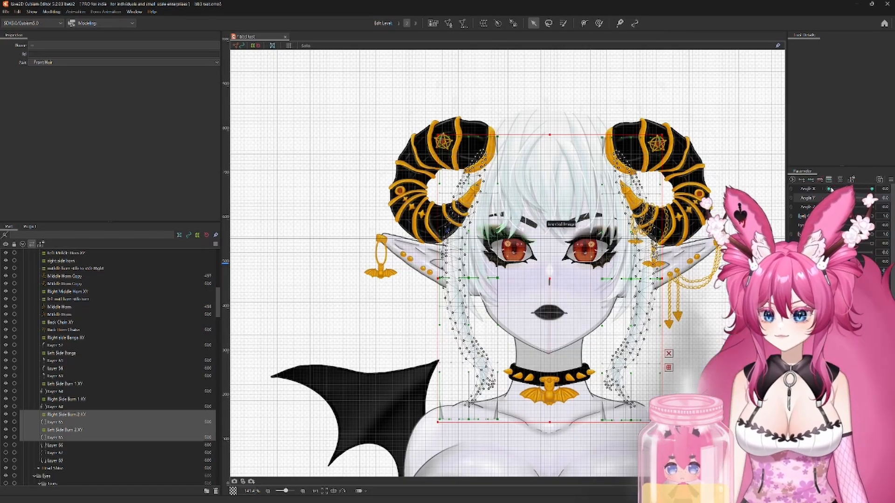
{"action": "left_click", "coordinate": [790, 190]}
{"action": "left_click", "coordinate": [753, 148]}
{"action": "mouse_move", "coordinate": [849, 201]}
{"action": "left_mouse_down"}
{"action": "mouse_move", "coordinate": [773, 222]}
{"action": "mouse_move", "coordinate": [863, 234]}
{"action": "mouse_move", "coordinate": [834, 172]}
{"action": "mouse_move", "coordinate": [825, 196]}
{"action": "mouse_move", "coordinate": [834, 205]}
{"action": "left_mouse_up"}
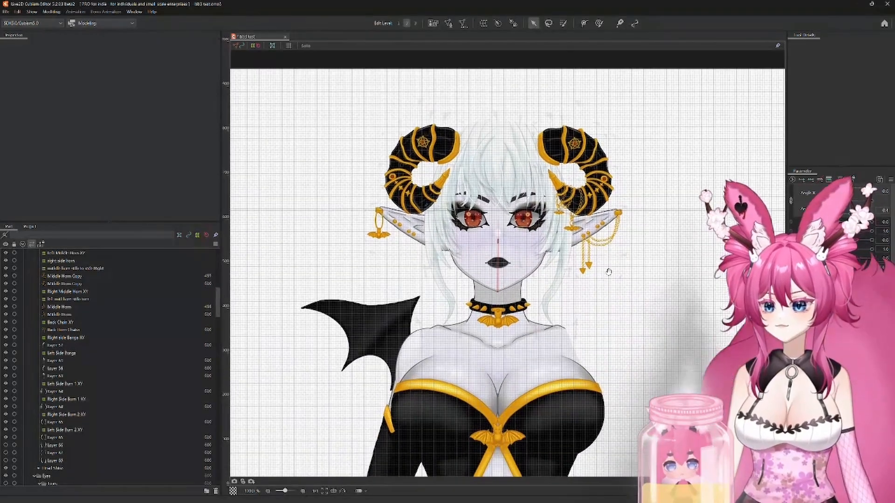
{"action": "scroll", "coordinate": [629, 282], "scroll_direction": "up", "scroll_amount": 2}
{"action": "left_click_drag", "start_coordinate": [494, 332], "coordinate": [535, 335]}
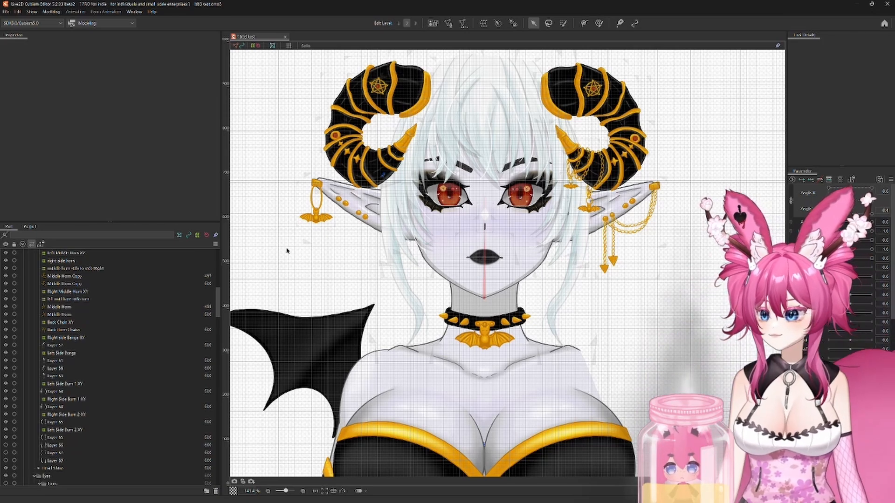
Step: Create a parent warp deformer named "Right SB 3 Xy" for the Layer 66 side hair mesh in the Front Hair part
{"action": "scroll", "coordinate": [70, 326], "scroll_direction": "down", "scroll_amount": 2}
{"action": "left_click", "coordinate": [52, 389]}
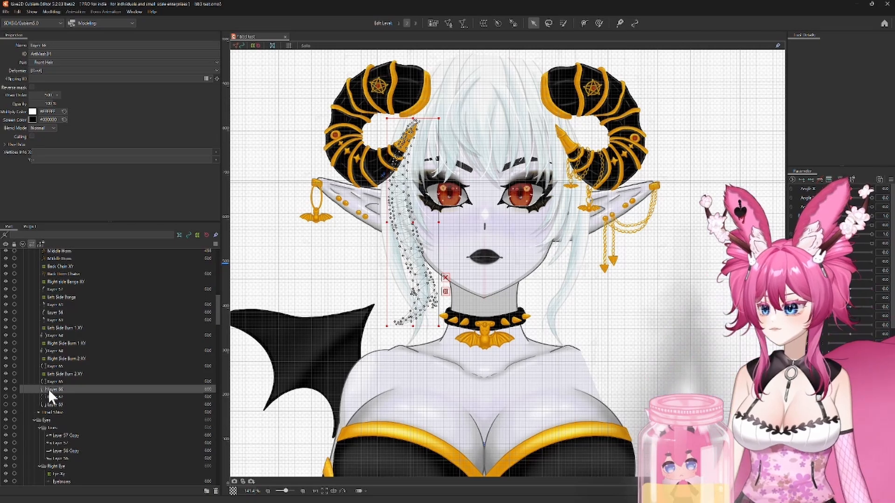
{"action": "left_click", "coordinate": [483, 23]}
{"action": "triple_click", "coordinate": [316, 176]}
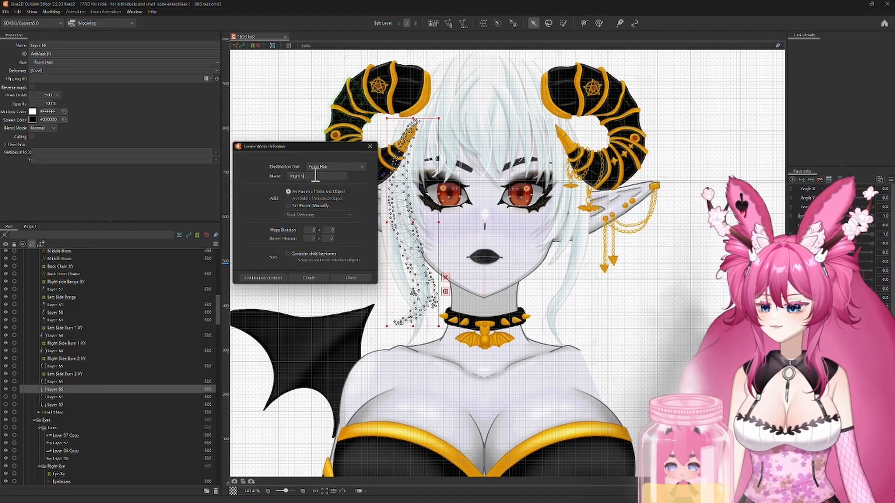
{"action": "type", "text": "Right SB 1 Xy"}
{"action": "left_click", "coordinate": [309, 278]}
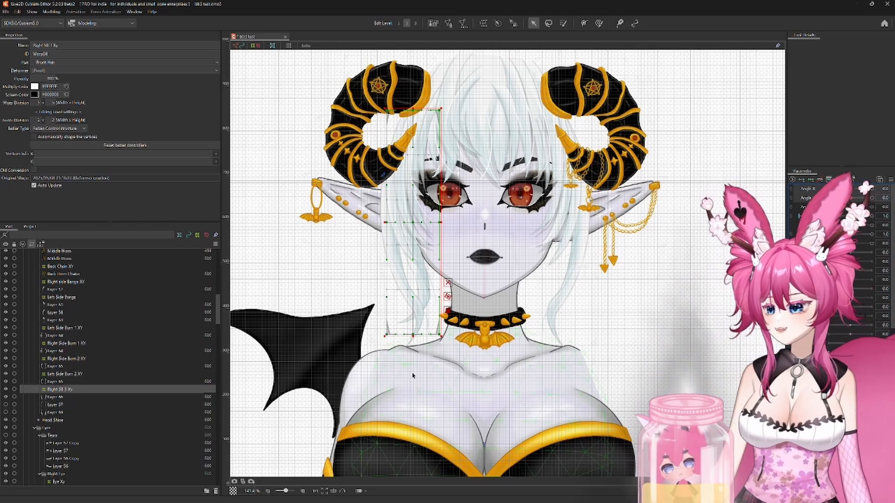
Step: Add three keys to the Right SB 3 Xy deformer and move it with the side hair at the minimum Angle X
{"action": "left_click", "coordinate": [810, 179]}
{"action": "left_click_drag", "start_coordinate": [848, 192], "coordinate": [626, 241]}
{"action": "left_click", "coordinate": [55, 397]}
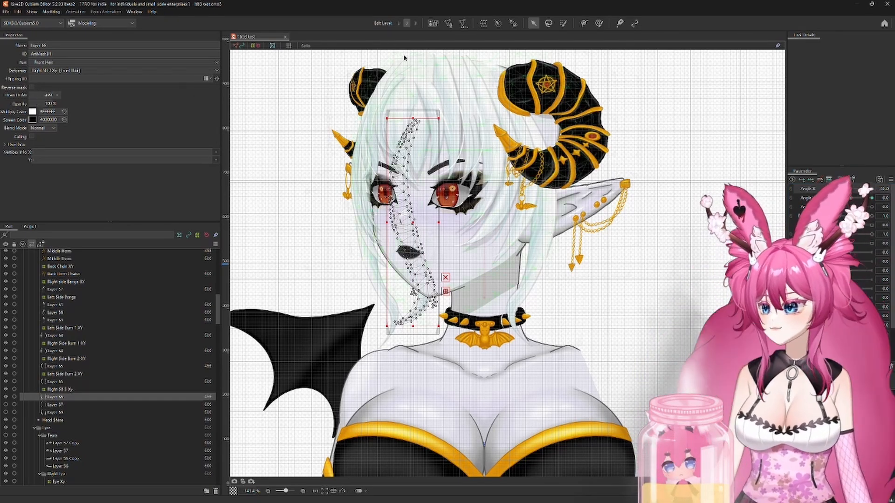
{"action": "left_click", "coordinate": [57, 389]}
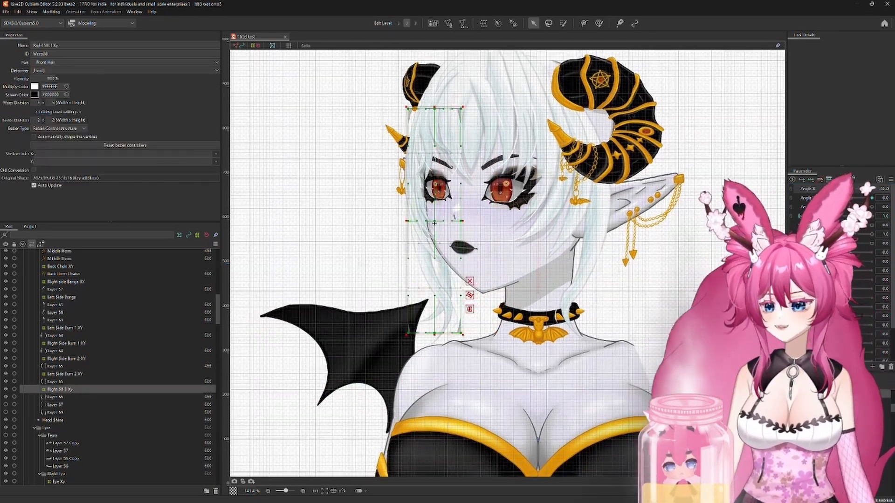
Step: Move the Right SB 3 Xy deformer against the near side hair at the maximum Angle X and adjust its shape
{"action": "left_click_drag", "start_coordinate": [828, 188], "coordinate": [872, 189]}
{"action": "left_click_drag", "start_coordinate": [466, 220], "coordinate": [489, 216]}
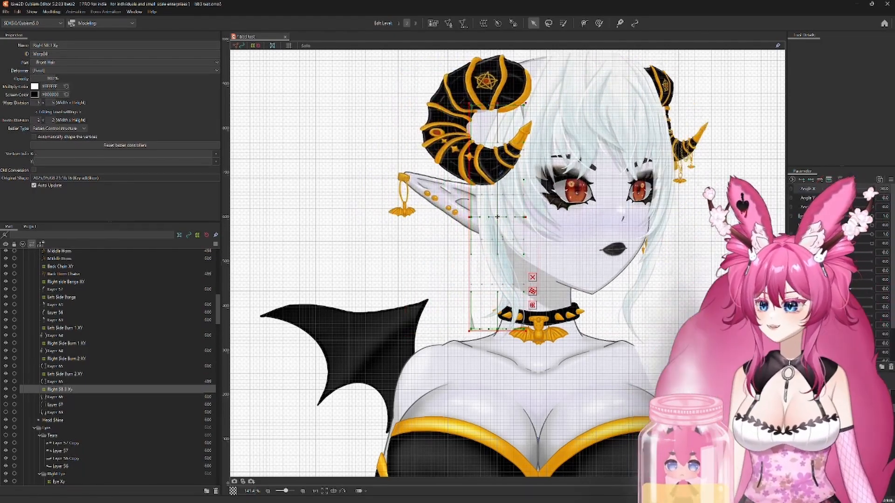
{"action": "mouse_move", "coordinate": [861, 192]}
{"action": "left_mouse_down"}
{"action": "mouse_move", "coordinate": [826, 190]}
{"action": "mouse_move", "coordinate": [876, 196]}
{"action": "left_mouse_up"}
{"action": "left_click_drag", "start_coordinate": [496, 217], "coordinate": [504, 218]}
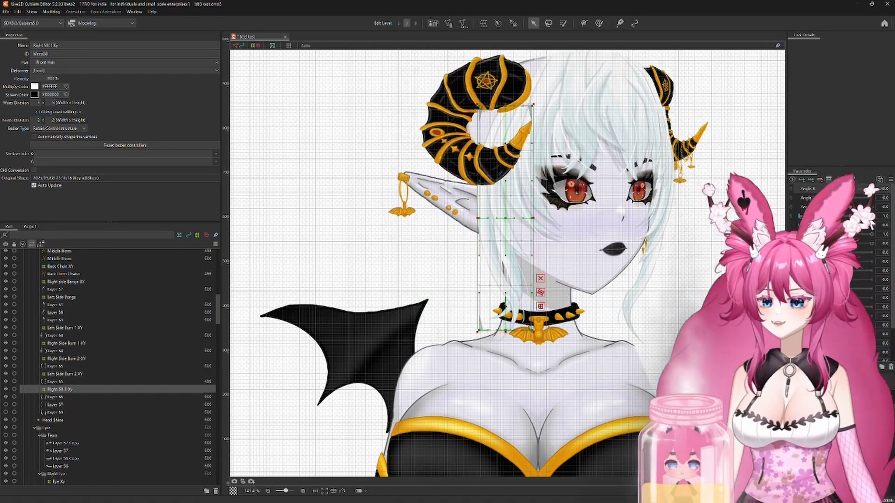
{"action": "mouse_move", "coordinate": [872, 190]}
{"action": "left_mouse_down"}
{"action": "mouse_move", "coordinate": [826, 190]}
{"action": "mouse_move", "coordinate": [882, 191]}
{"action": "left_mouse_up"}
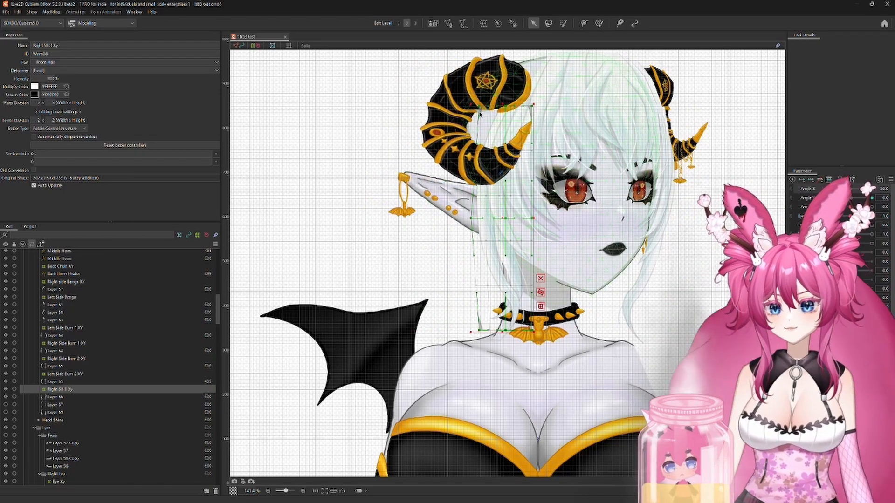
{"action": "left_click_drag", "start_coordinate": [503, 218], "coordinate": [507, 218]}
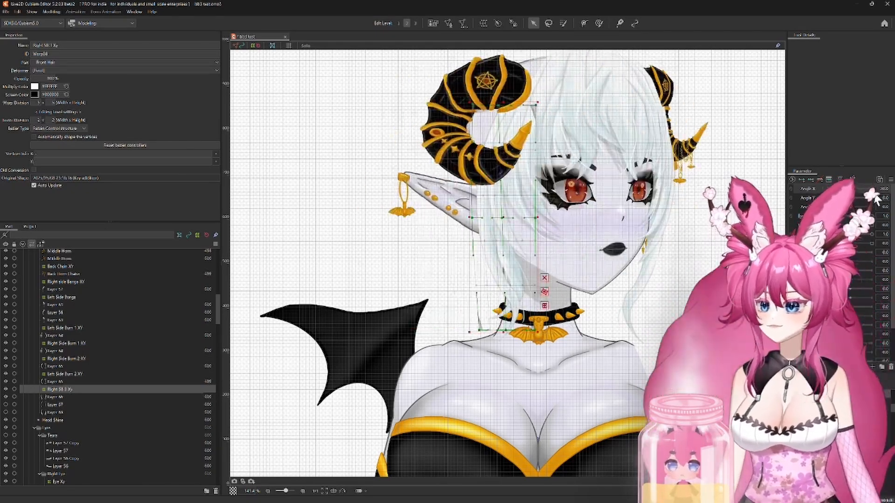
Step: Lower the Right SB 3 Xy deformer at the minimum Angle Y and spread its bottom corners outward
{"action": "left_click_drag", "start_coordinate": [874, 195], "coordinate": [832, 198]}
{"action": "left_click_drag", "start_coordinate": [467, 217], "coordinate": [484, 189]}
{"action": "left_click_drag", "start_coordinate": [483, 189], "coordinate": [482, 203]}
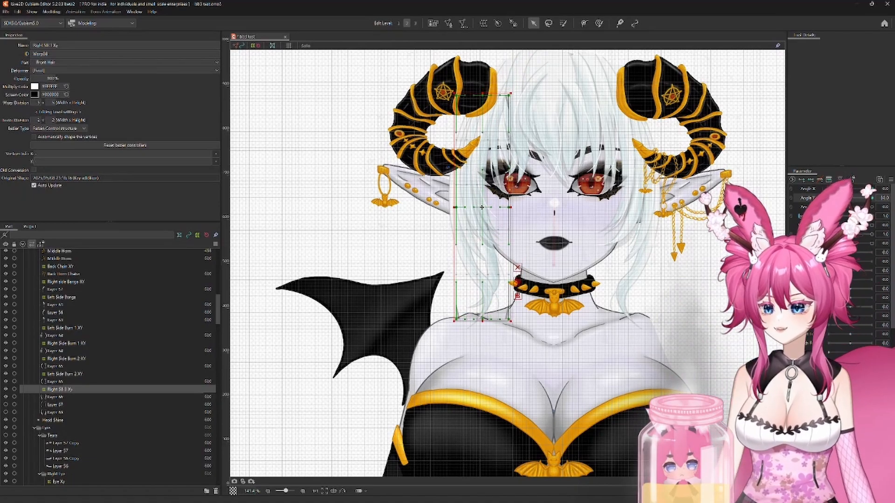
{"action": "left_click_drag", "start_coordinate": [457, 320], "coordinate": [450, 325]}
{"action": "left_click_drag", "start_coordinate": [509, 319], "coordinate": [512, 325]}
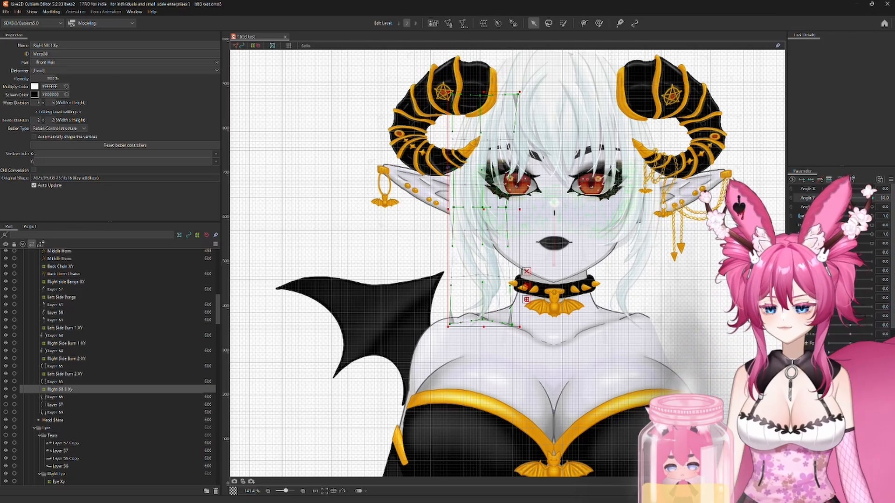
Step: Raise the Right SB 3 Xy deformer at the maximum Angle Y, adjust its bottom, side and upper points, and return to neutral
{"action": "left_click", "coordinate": [872, 198]}
{"action": "left_click_drag", "start_coordinate": [565, 228], "coordinate": [573, 284]}
{"action": "left_click_drag", "start_coordinate": [489, 359], "coordinate": [523, 346]}
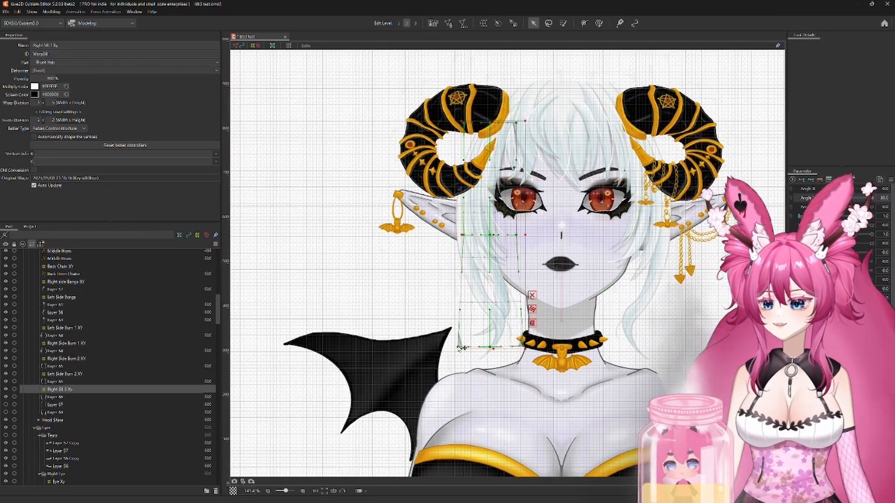
{"action": "left_click_drag", "start_coordinate": [459, 347], "coordinate": [458, 347]}
{"action": "left_click_drag", "start_coordinate": [462, 235], "coordinate": [459, 234]}
{"action": "left_click_drag", "start_coordinate": [516, 234], "coordinate": [518, 234]}
{"action": "left_click_drag", "start_coordinate": [515, 123], "coordinate": [511, 122]}
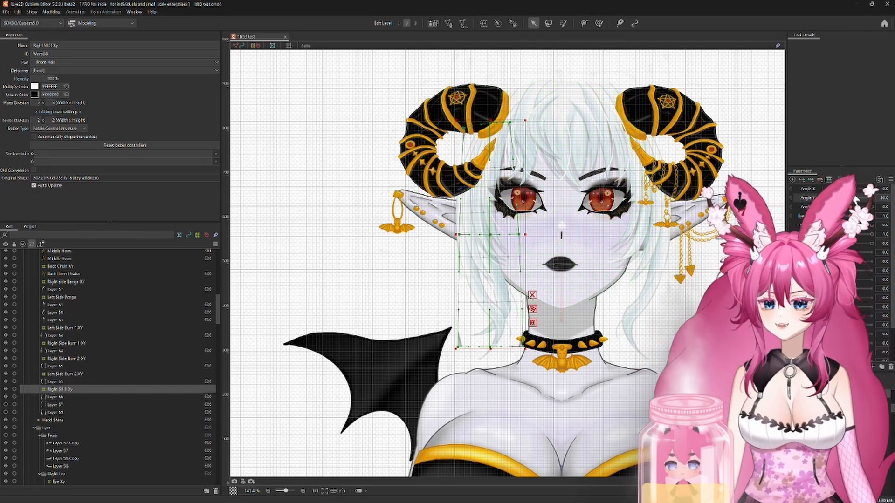
{"action": "left_click_drag", "start_coordinate": [871, 198], "coordinate": [850, 189]}
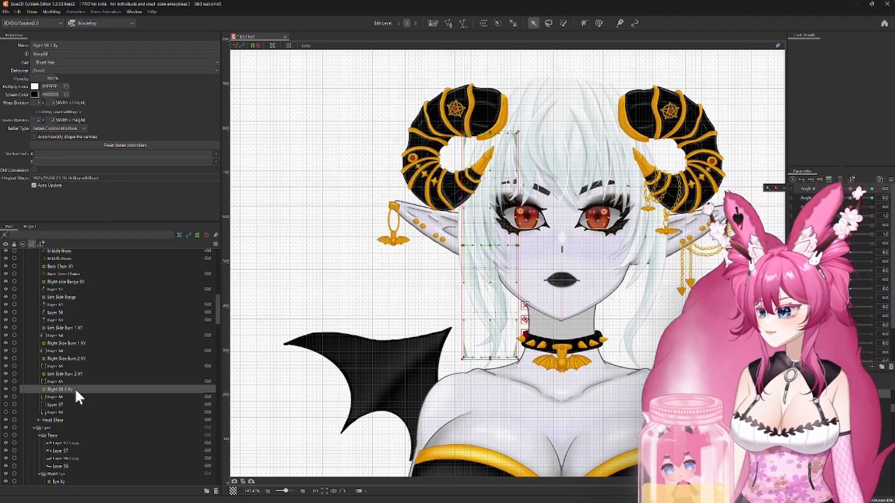
Step: Duplicate the Right SB 3 Xy deformer with its mesh, delete the temporary positioning deformer, and rename the copy "Left SB 3 Xy"
{"action": "left_click", "coordinate": [61, 396], "text": "ctrl"}
{"action": "key", "text": "ctrl+c"}
{"action": "key", "text": "ctrl+v"}
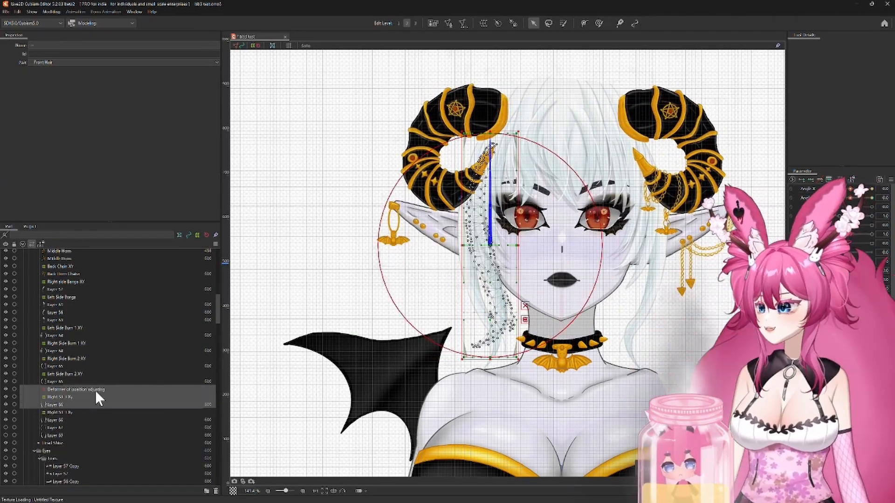
{"action": "left_click", "coordinate": [96, 390]}
{"action": "key", "text": "Delete"}
{"action": "left_click", "coordinate": [71, 398]}
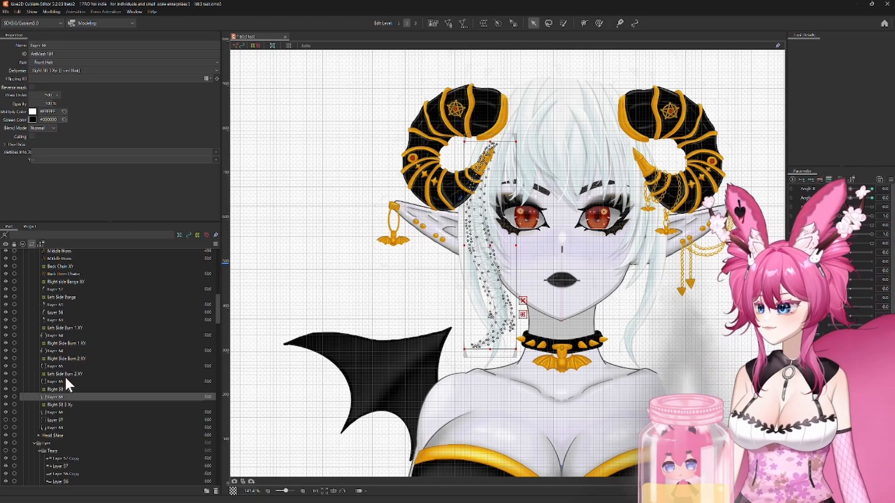
{"action": "left_click", "coordinate": [68, 389]}
{"action": "type", "text": "Left SH 3 Xy"}
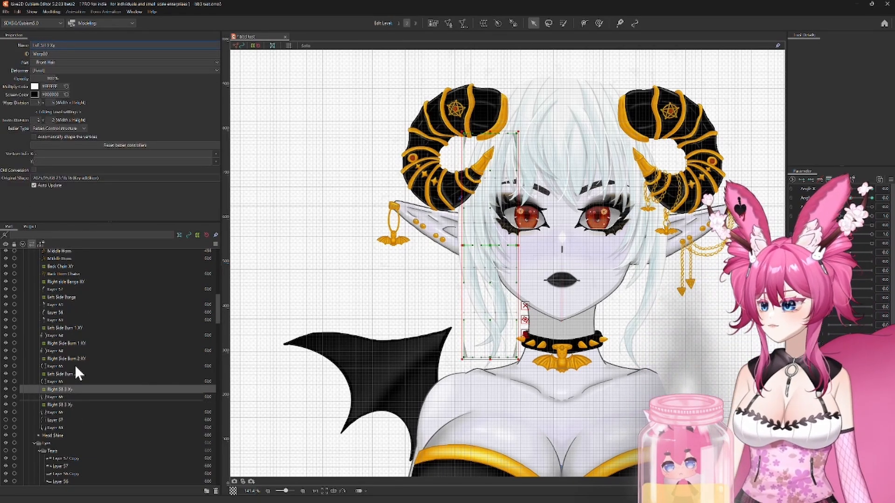
Step: Flip the Left SB 3 Xy deformer and its mesh horizontally with motion mirroring on Angle X, placing them on the opposite side
{"action": "left_click", "coordinate": [61, 397]}
{"action": "left_click", "coordinate": [59, 390], "text": "ctrl"}
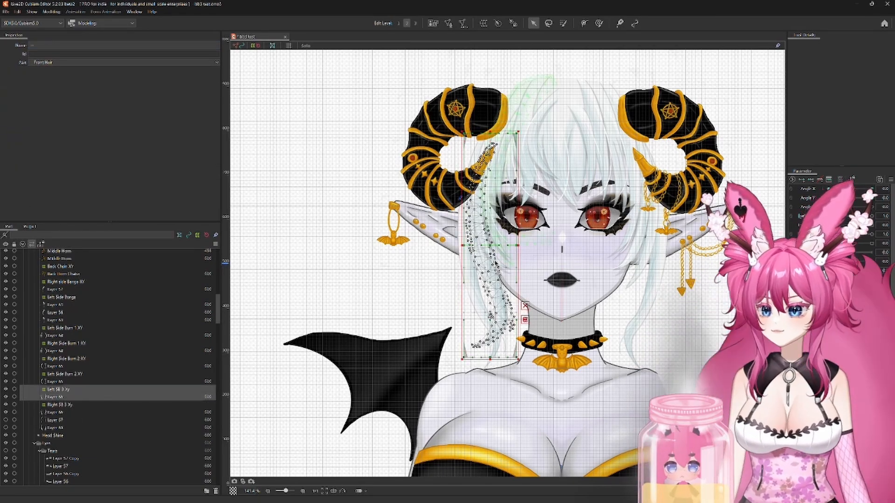
{"action": "right_click", "coordinate": [492, 279]}
{"action": "left_click", "coordinate": [502, 426]}
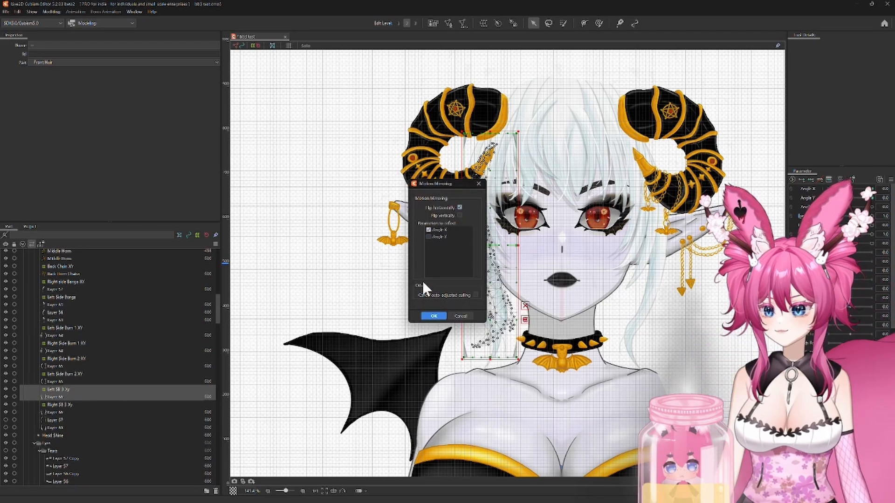
{"action": "left_click", "coordinate": [433, 317]}
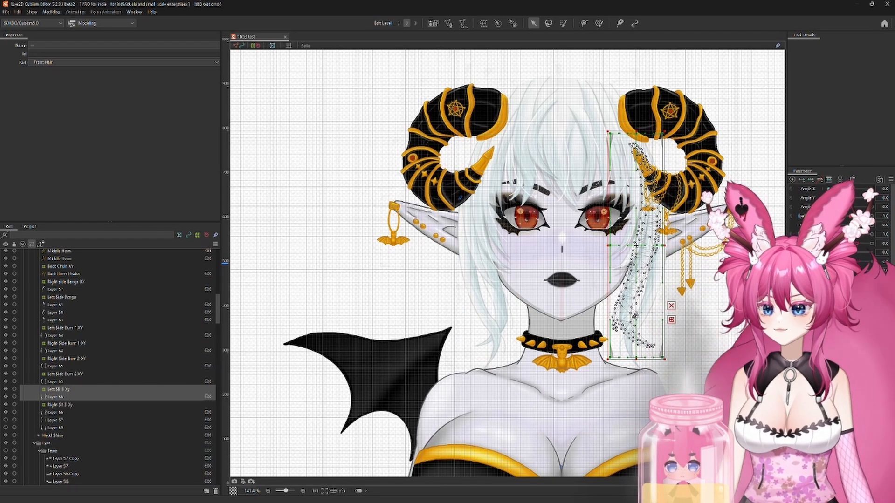
Step: Shift the Left SB 3 Xy deformer slightly inward at the maximum Angle X and check its pose at the minimum Angle X
{"action": "left_click", "coordinate": [58, 389]}
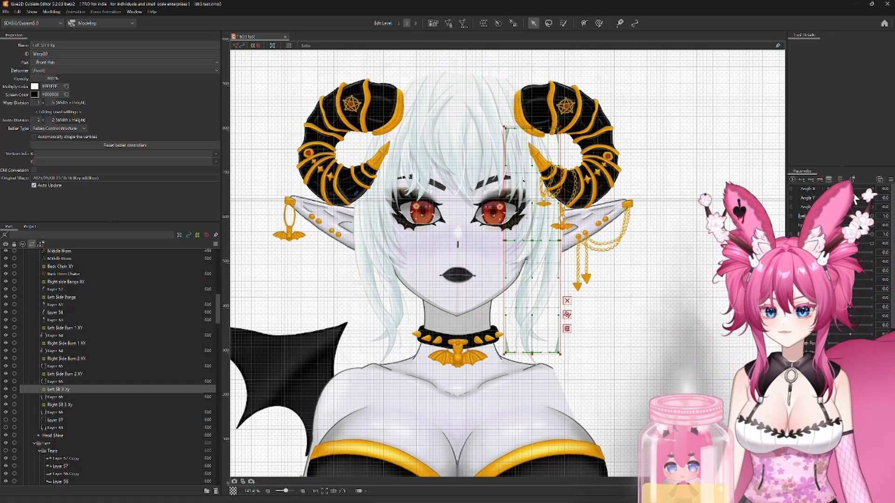
{"action": "left_click_drag", "start_coordinate": [854, 192], "coordinate": [873, 191]}
{"action": "left_click_drag", "start_coordinate": [578, 241], "coordinate": [566, 240]}
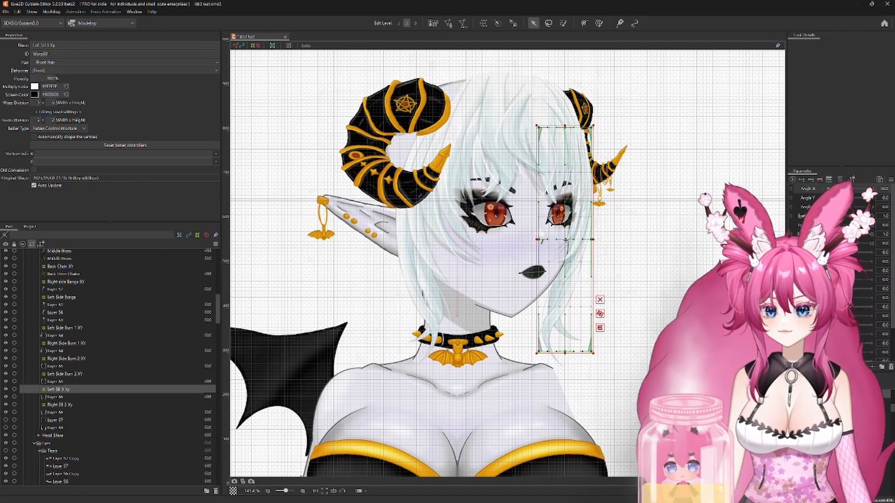
{"action": "left_click_drag", "start_coordinate": [874, 197], "coordinate": [834, 191]}
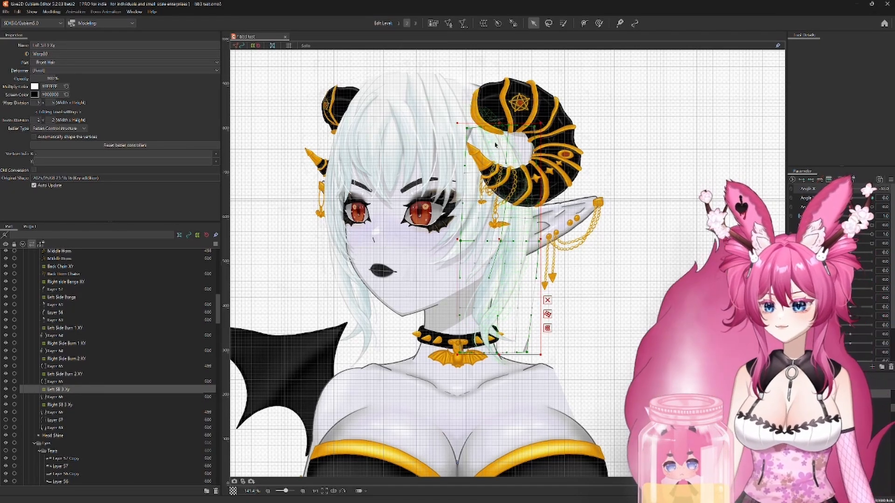
Step: Shift the Left SB 3 Xy deformer slightly inward at the minimum and maximum Angle Y, and return Angle Y to neutral
{"action": "left_click", "coordinate": [177, 405]}
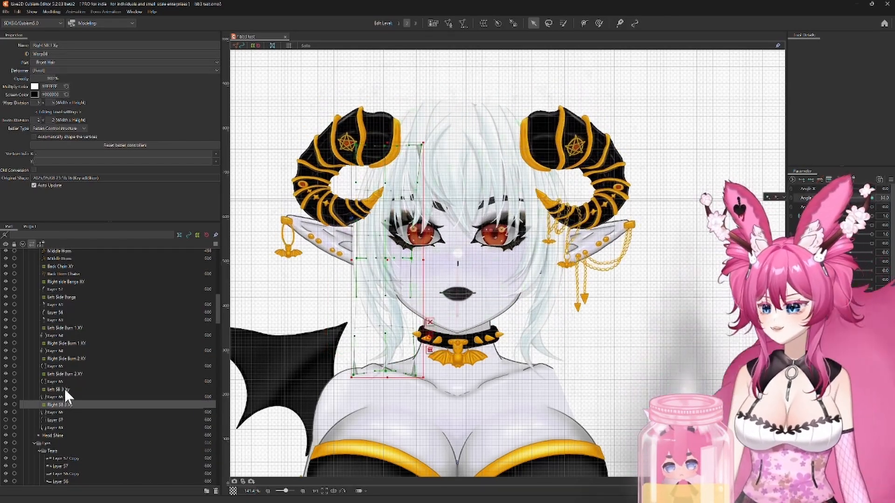
{"action": "left_click", "coordinate": [65, 390]}
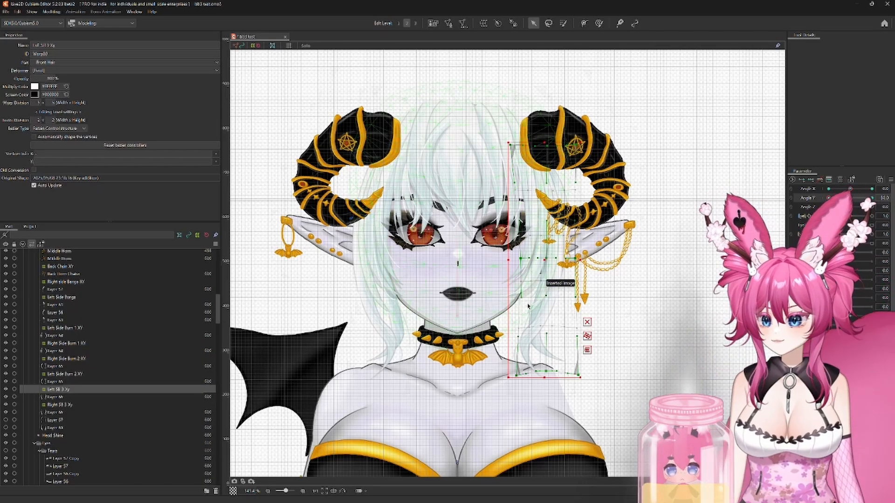
{"action": "scroll", "coordinate": [544, 259], "scroll_direction": "up", "scroll_amount": 2}
{"action": "left_click_drag", "start_coordinate": [540, 241], "coordinate": [530, 241]}
{"action": "left_click_drag", "start_coordinate": [828, 198], "coordinate": [872, 198]}
{"action": "left_click_drag", "start_coordinate": [541, 196], "coordinate": [531, 193]}
{"action": "scroll", "coordinate": [531, 193], "scroll_direction": "down", "scroll_amount": 1}
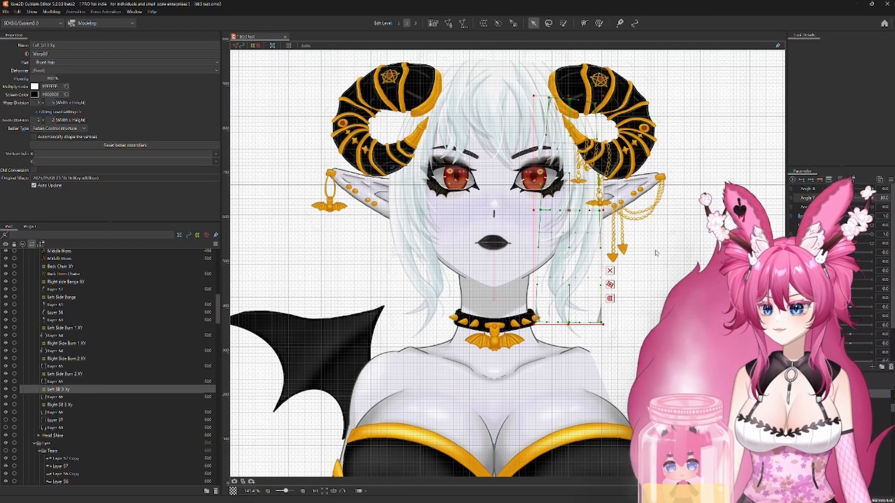
{"action": "left_click_drag", "start_coordinate": [872, 198], "coordinate": [851, 199]}
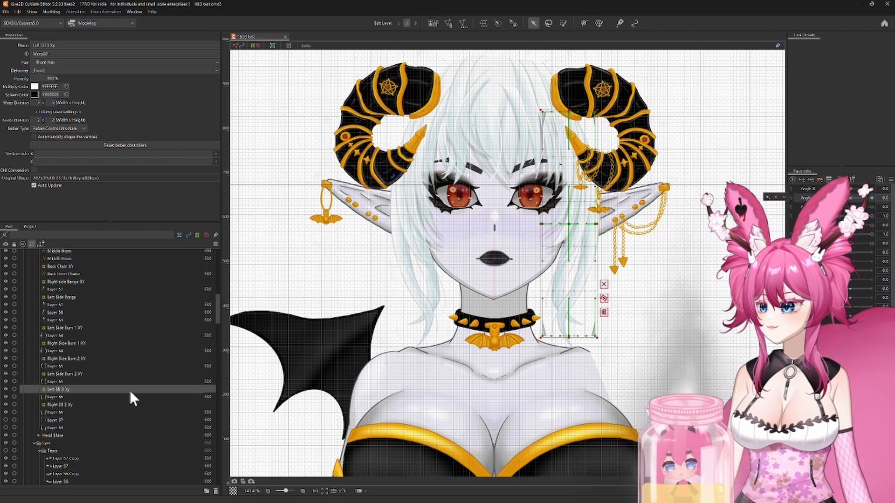
Step: Synthesize the Angle X and Angle Y corners of both SB 3 Xy deformers, returning Angle Y to 0, and show Layer 67
{"action": "left_click", "coordinate": [65, 405], "text": "ctrl"}
{"action": "left_click", "coordinate": [890, 179]}
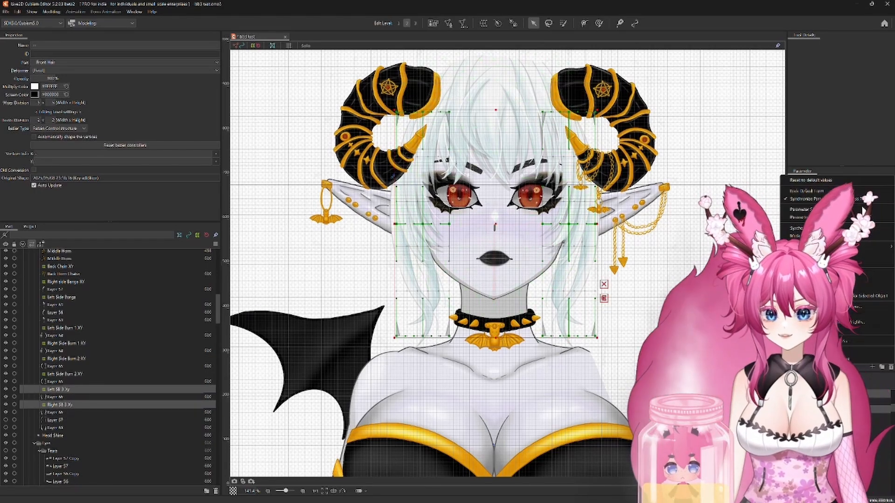
{"action": "left_click", "coordinate": [825, 219]}
{"action": "left_click", "coordinate": [438, 318]}
{"action": "left_click", "coordinate": [789, 190]}
{"action": "mouse_move", "coordinate": [850, 201]}
{"action": "left_mouse_down"}
{"action": "mouse_move", "coordinate": [830, 214]}
{"action": "mouse_move", "coordinate": [857, 212]}
{"action": "mouse_move", "coordinate": [868, 193]}
{"action": "mouse_move", "coordinate": [870, 235]}
{"action": "mouse_move", "coordinate": [850, 201]}
{"action": "left_mouse_up"}
{"action": "left_click", "coordinate": [790, 199]}
{"action": "left_click", "coordinate": [884, 198]}
{"action": "type", "text": "0"}
{"action": "key", "text": "Return"}
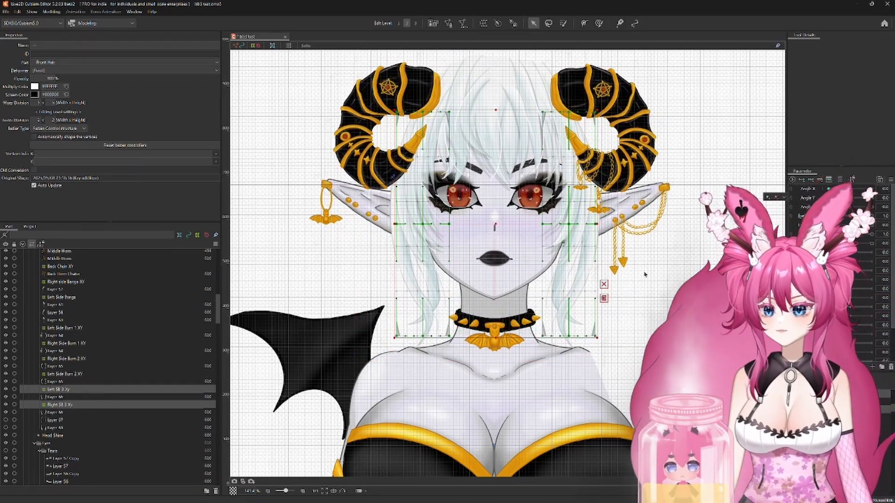
{"action": "left_click", "coordinate": [6, 421]}
Step: Create a warp deformer named "Right SB 4 XY" as the parent of Layer 67
{"action": "left_click", "coordinate": [49, 421]}
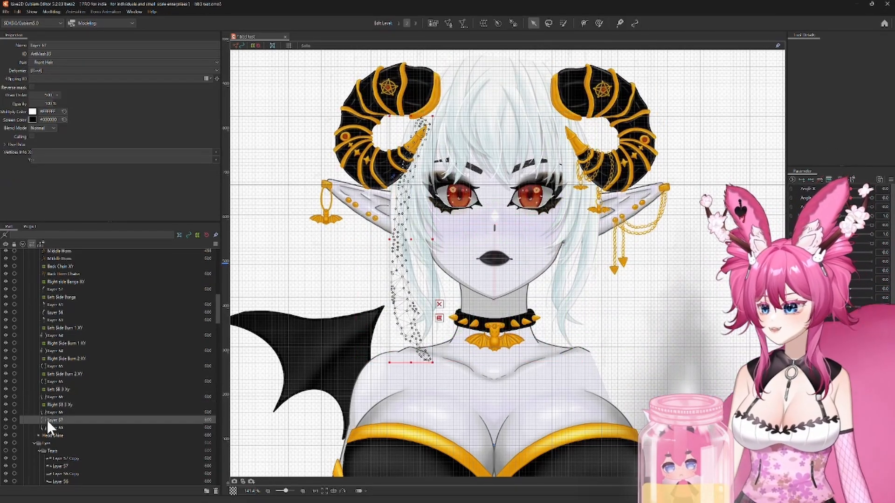
{"action": "left_click", "coordinate": [483, 23]}
{"action": "triple_click", "coordinate": [308, 176]}
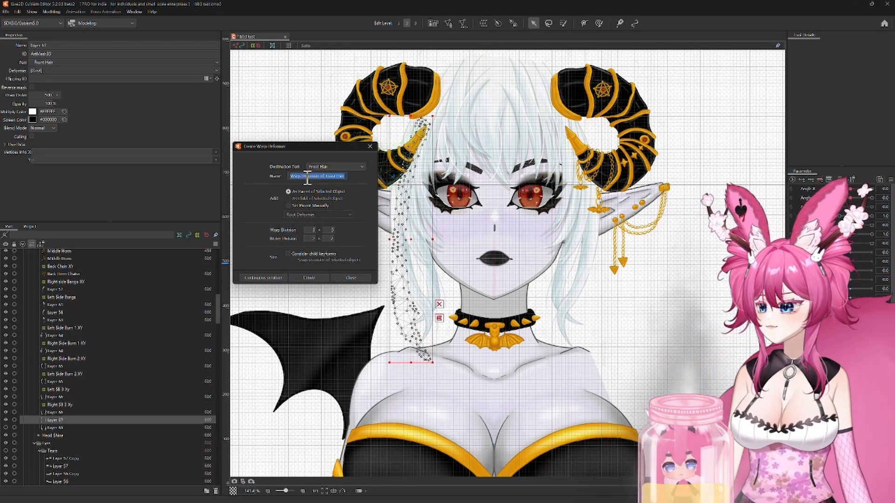
{"action": "type", "text": "Right SB 4 XY"}
{"action": "key", "text": "Return"}
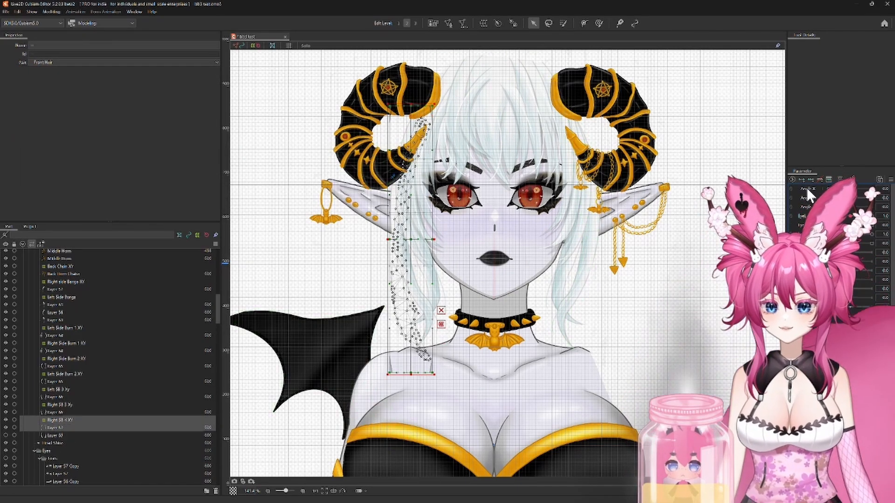
Step: Set Layer 67's draw order to 499 at the minimum Angle X
{"action": "left_click", "coordinate": [828, 189]}
{"action": "left_click", "coordinate": [151, 427]}
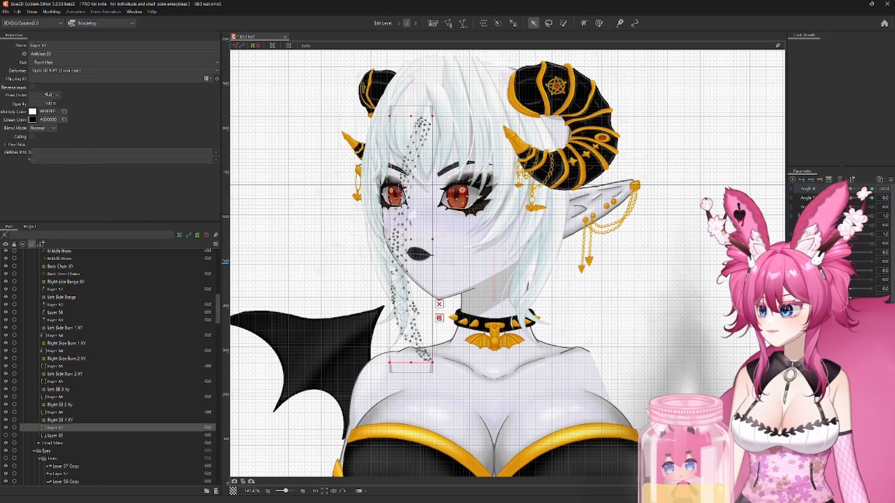
{"action": "double_click", "coordinate": [49, 95]}
{"action": "type", "text": "499"}
Step: Try moving the Right SB 4 XY deformer outward past the face edge at the minimum Angle X, and undo the move
{"action": "left_click", "coordinate": [61, 420]}
{"action": "scroll", "coordinate": [352, 227], "scroll_direction": "up", "scroll_amount": 2}
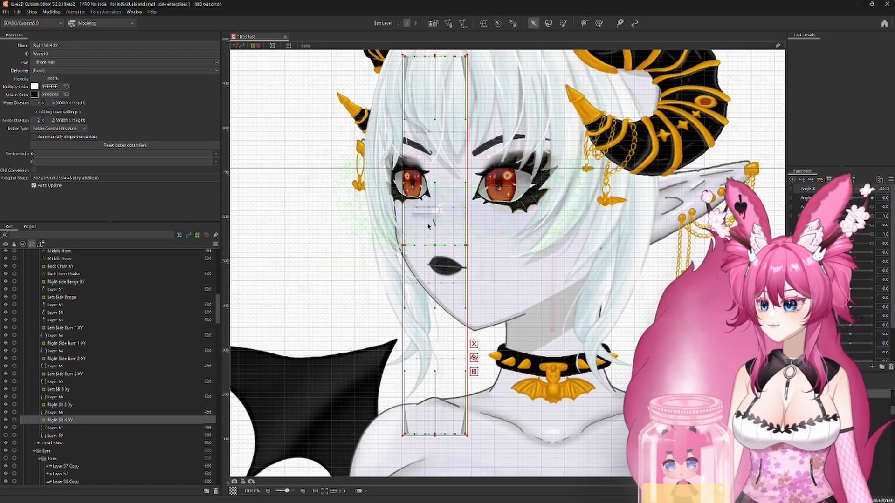
{"action": "left_click_drag", "start_coordinate": [433, 245], "coordinate": [313, 239]}
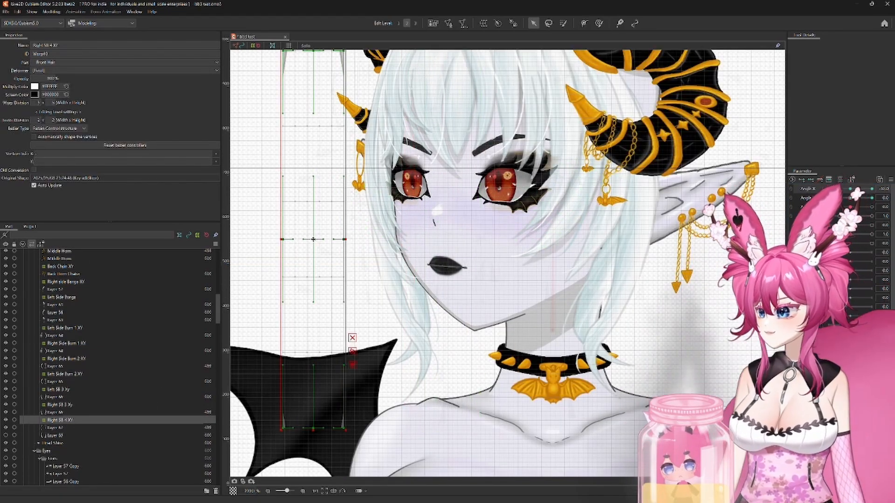
{"action": "key", "text": "ctrl+z"}
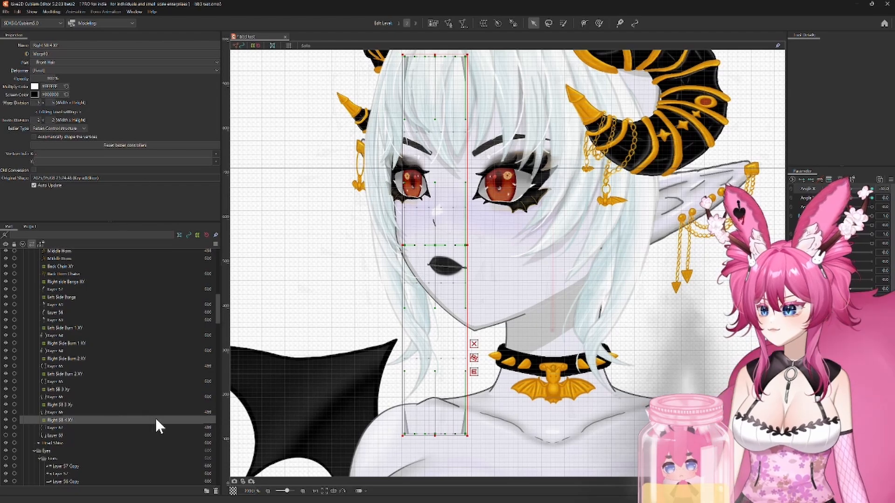
Step: Return Angle X to neutral and compare Layer 67's hair strand with the neighbouring strand on Layer 68
{"action": "left_click", "coordinate": [65, 427]}
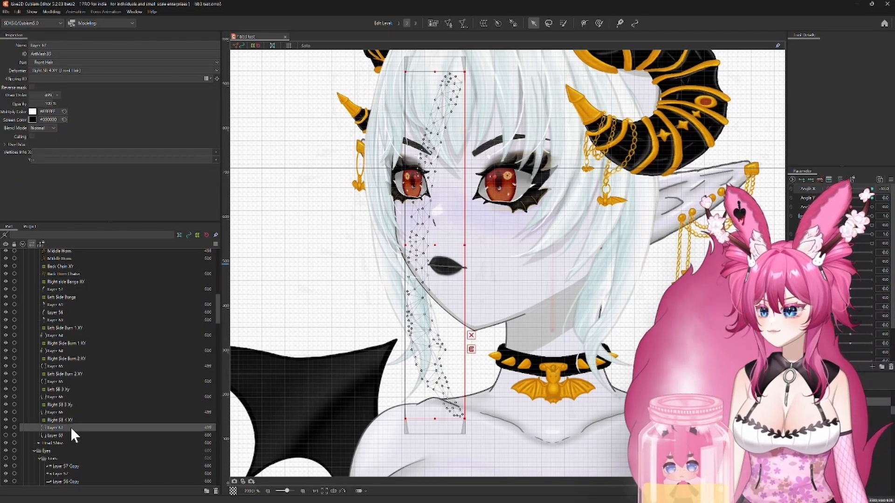
{"action": "left_click_drag", "start_coordinate": [828, 189], "coordinate": [853, 191]}
{"action": "left_click", "coordinate": [6, 427]}
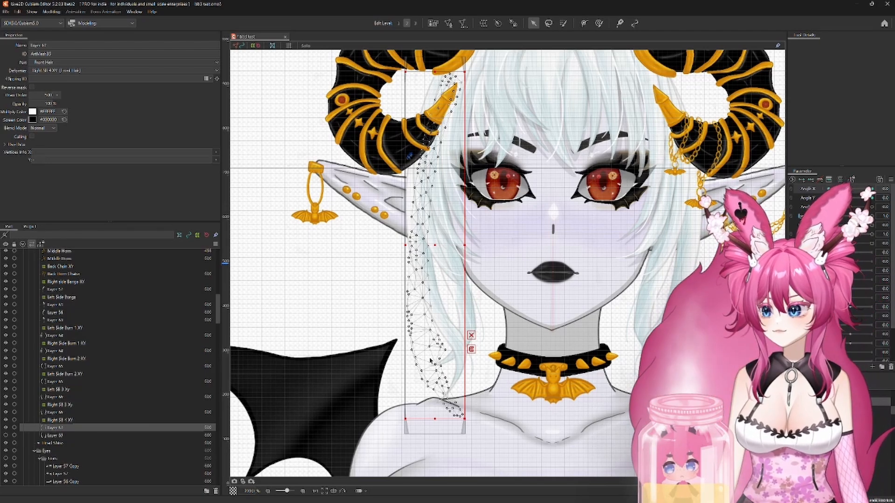
{"action": "left_click", "coordinate": [430, 360]}
{"action": "left_click", "coordinate": [463, 376]}
{"action": "left_click", "coordinate": [459, 272]}
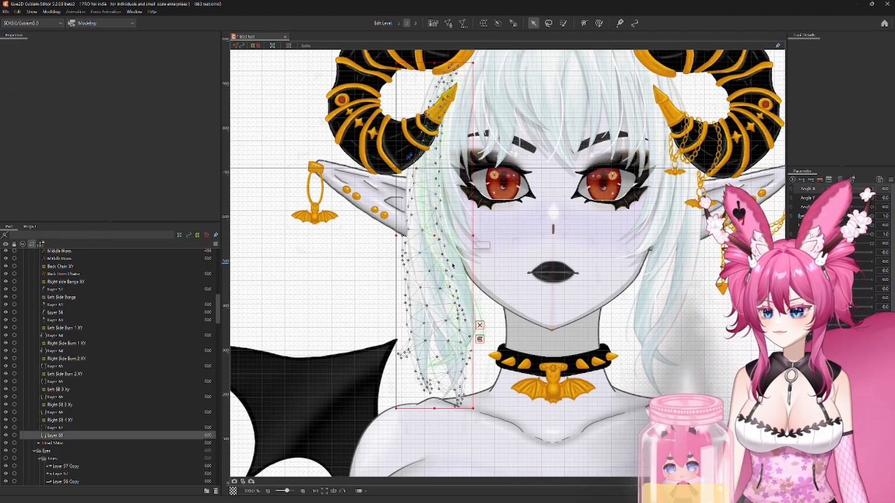
{"action": "left_click", "coordinate": [52, 427]}
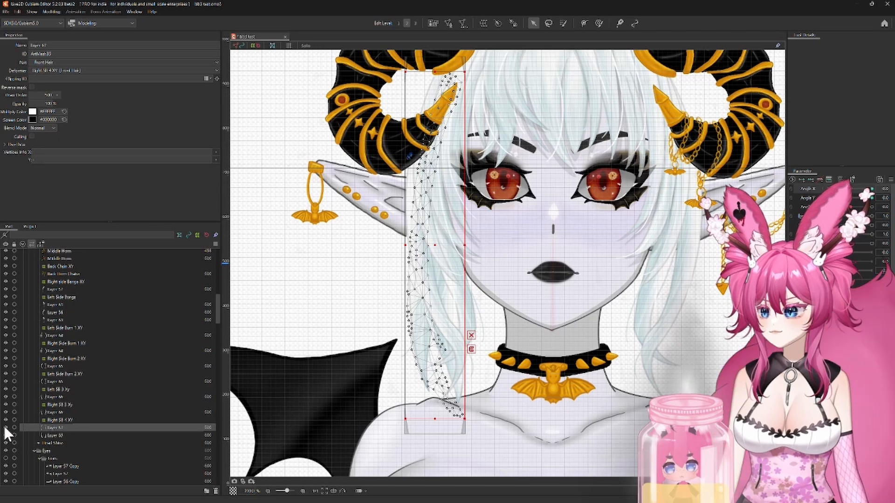
Step: Isolate Layer 67 in Solo view, examine its artwork and mesh, and return to the full view
{"action": "left_click", "coordinate": [305, 47]}
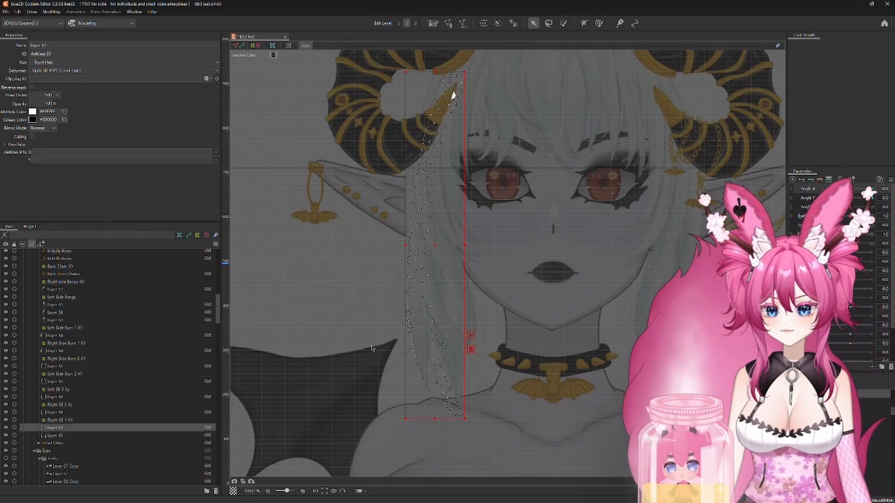
{"action": "key", "text": "ctrl+e"}
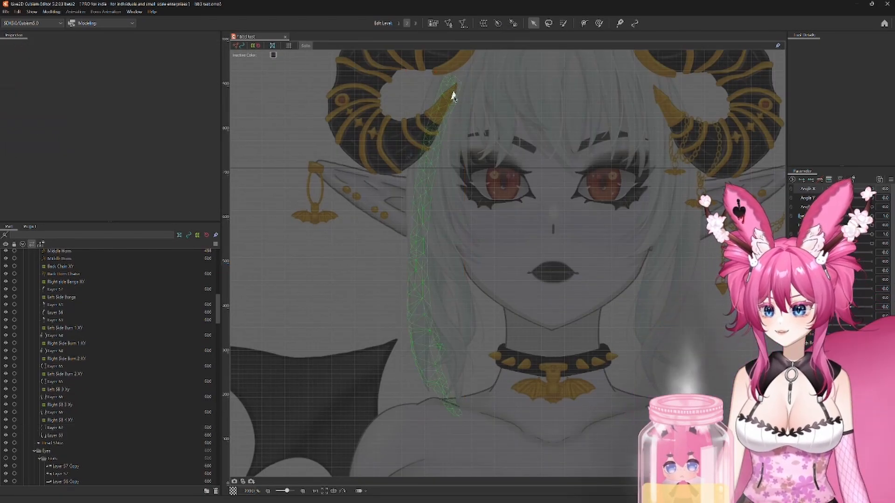
{"action": "left_click_drag", "start_coordinate": [413, 298], "coordinate": [401, 283]}
{"action": "key", "text": "ctrl+e"}
{"action": "scroll", "coordinate": [342, 243], "scroll_direction": "down", "scroll_amount": 2}
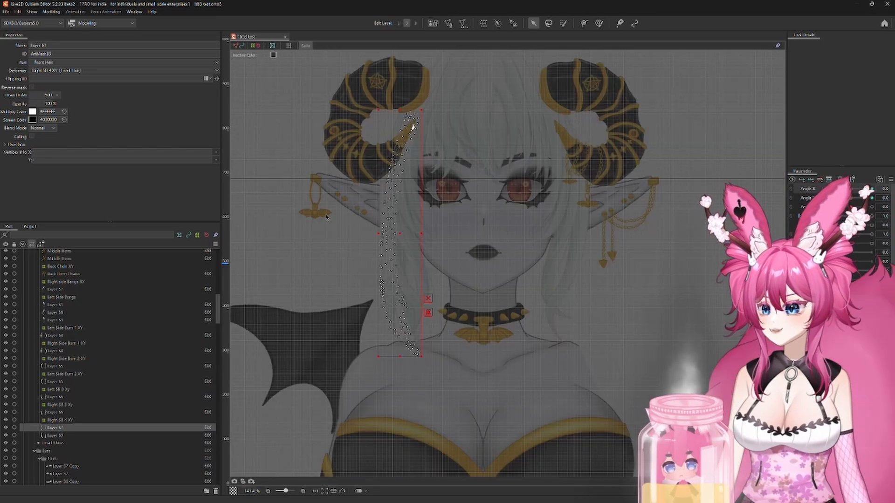
{"action": "right_click", "coordinate": [281, 401]}
{"action": "left_click", "coordinate": [66, 427]}
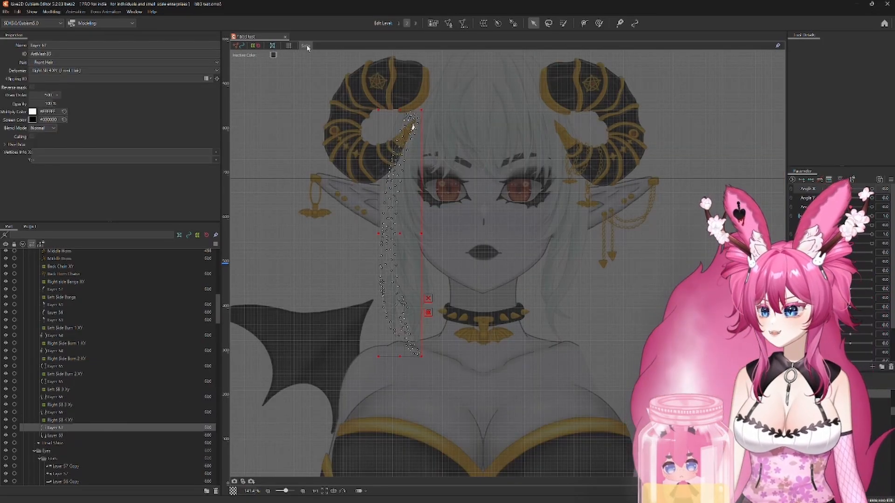
{"action": "left_click", "coordinate": [306, 47]}
Step: Undo the creation of the Right SB 4 XY deformer, then try moving Layer 67 away from the hair and undo that move
{"action": "left_click_drag", "start_coordinate": [329, 325], "coordinate": [384, 320]}
{"action": "key", "text": "ctrl+z"}
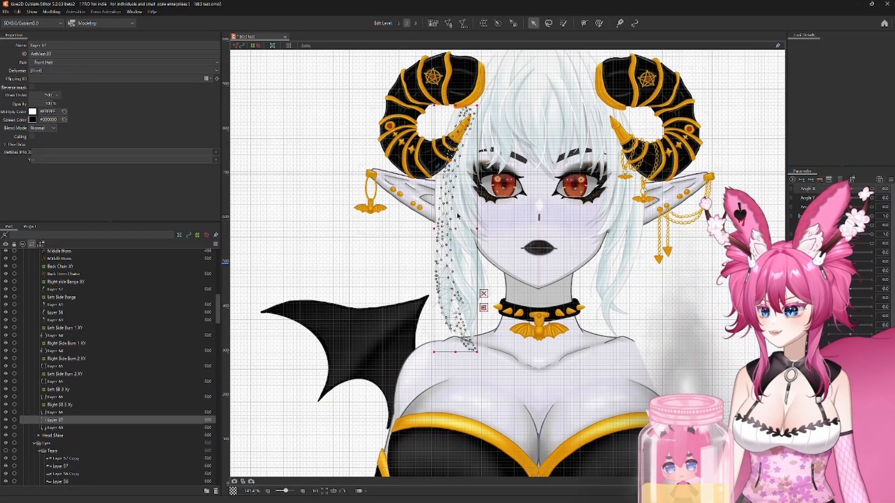
{"action": "left_click_drag", "start_coordinate": [458, 216], "coordinate": [402, 219]}
{"action": "key", "text": "ctrl+z"}
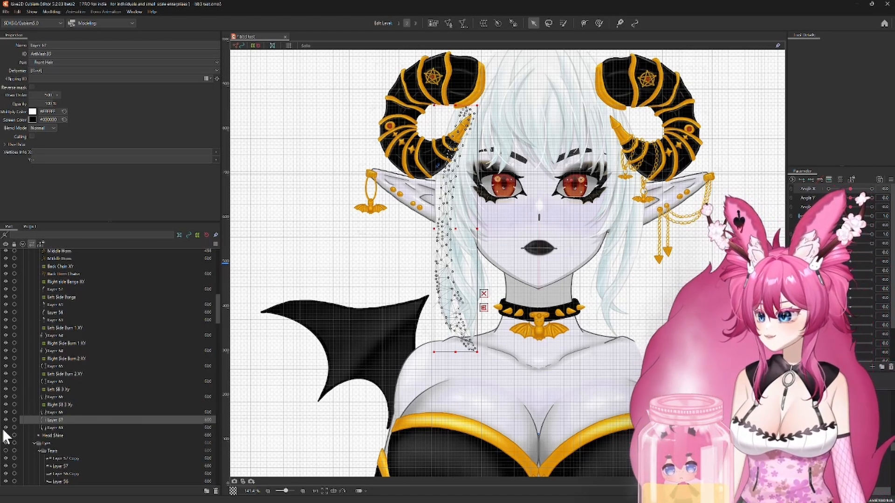
Step: Compare the Layer 66 and Layer 67 hair strands and examine Layer 67 up close
{"action": "left_click", "coordinate": [60, 412]}
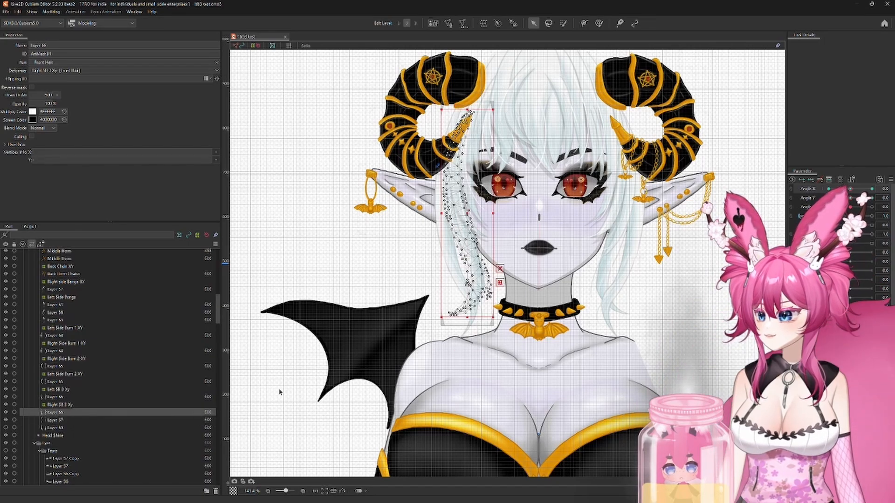
{"action": "left_click", "coordinate": [65, 421]}
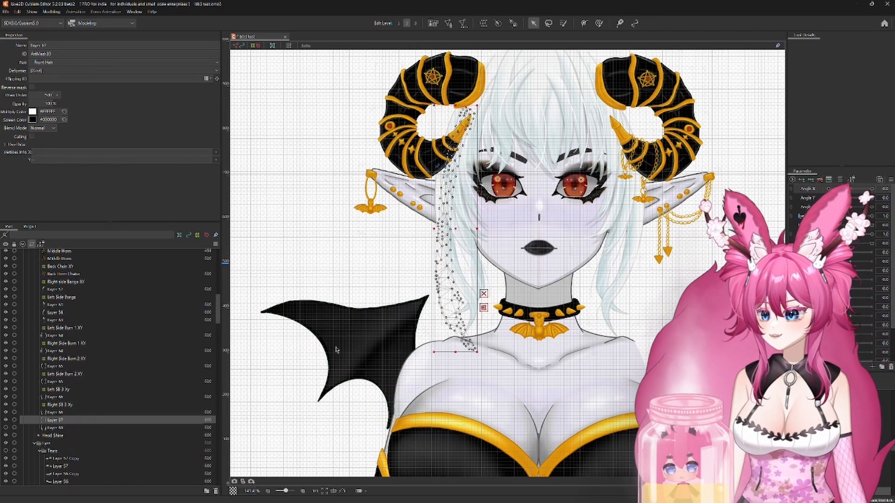
{"action": "scroll", "coordinate": [336, 349], "scroll_direction": "up", "scroll_amount": 4}
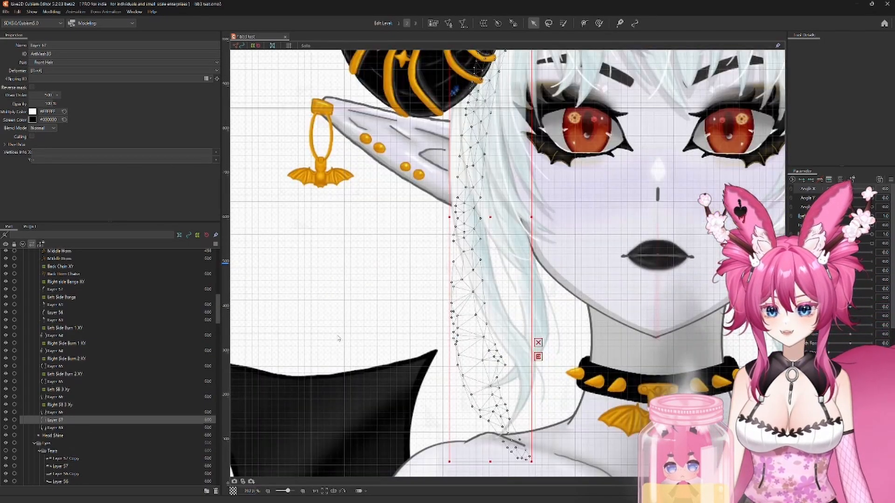
{"action": "scroll", "coordinate": [338, 339], "scroll_direction": "down", "scroll_amount": 4}
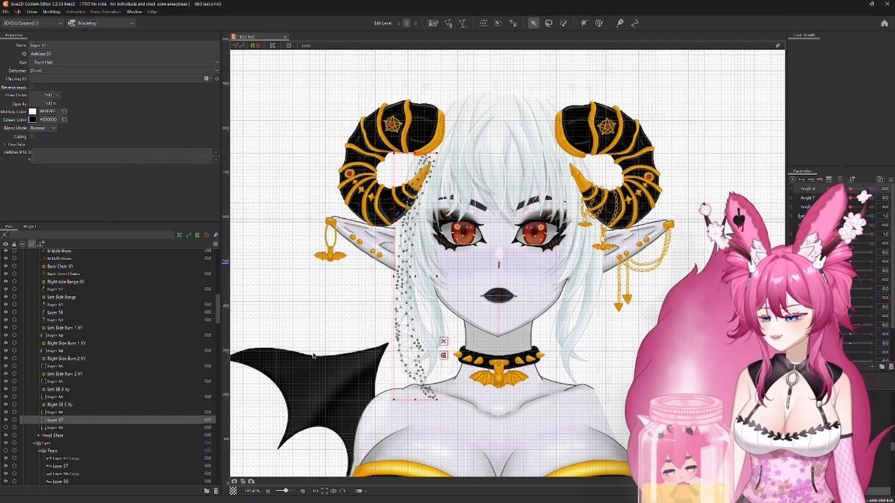
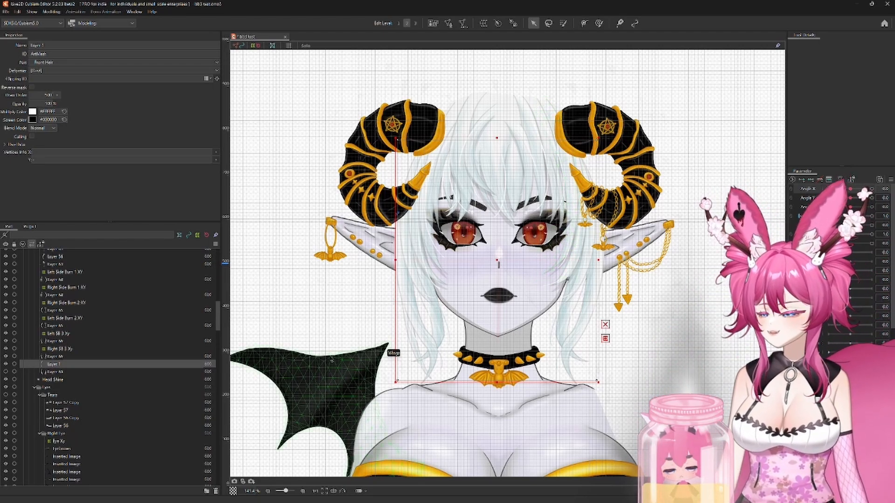
Step: Isolate the Layer 1 hair strand in Solo view, examine its artwork and mesh, and return to the full view
{"action": "scroll", "coordinate": [406, 330], "scroll_direction": "up", "scroll_amount": 2}
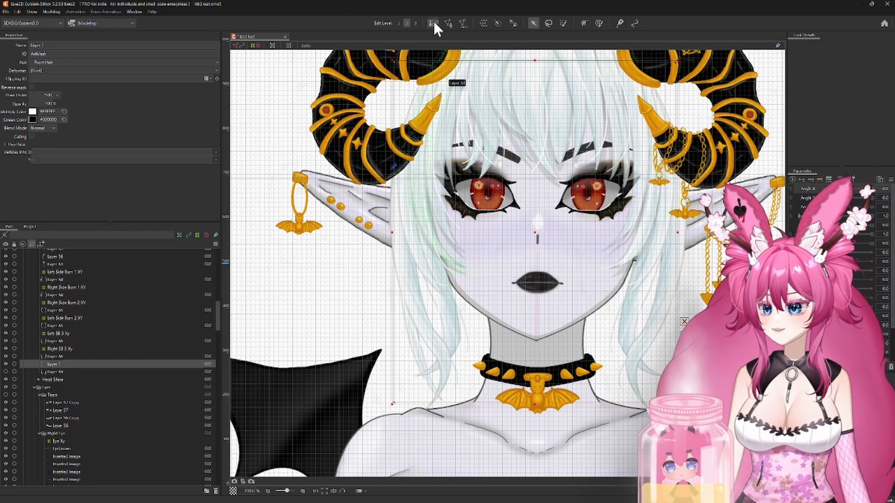
{"action": "left_click", "coordinate": [405, 228]}
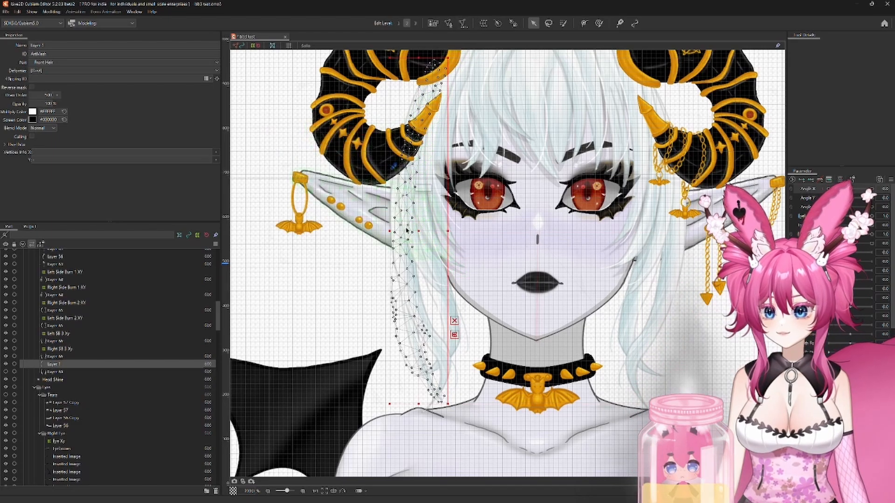
{"action": "left_click", "coordinate": [305, 45]}
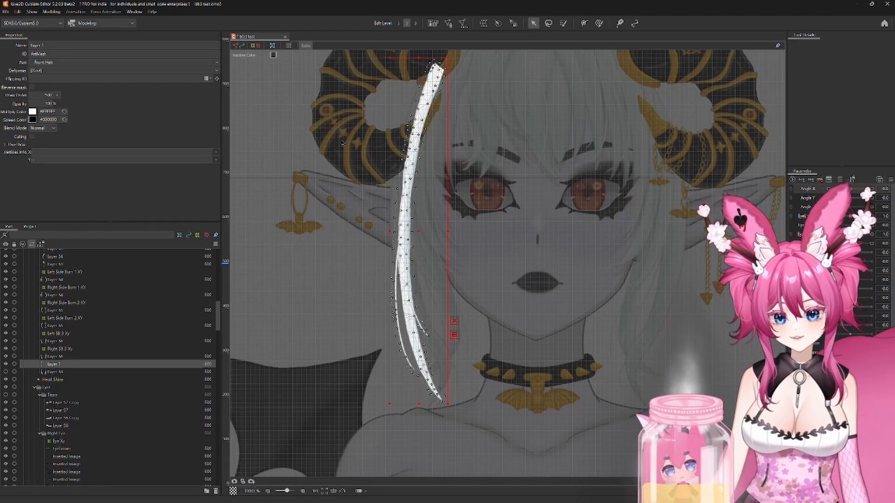
{"action": "scroll", "coordinate": [424, 353], "scroll_direction": "up", "scroll_amount": 3}
{"action": "scroll", "coordinate": [424, 355], "scroll_direction": "down", "scroll_amount": 2}
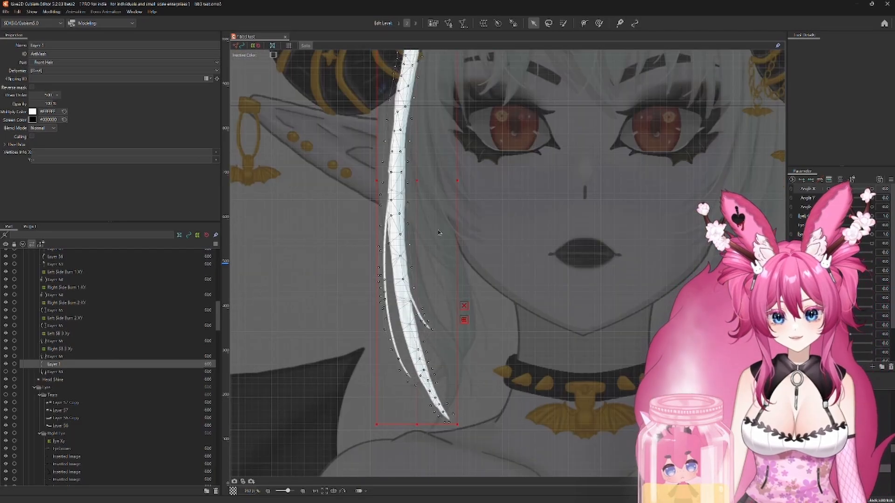
{"action": "mouse_move", "coordinate": [431, 216]}
{"action": "left_mouse_down"}
{"action": "mouse_move", "coordinate": [421, 330]}
{"action": "mouse_move", "coordinate": [429, 214]}
{"action": "left_mouse_up"}
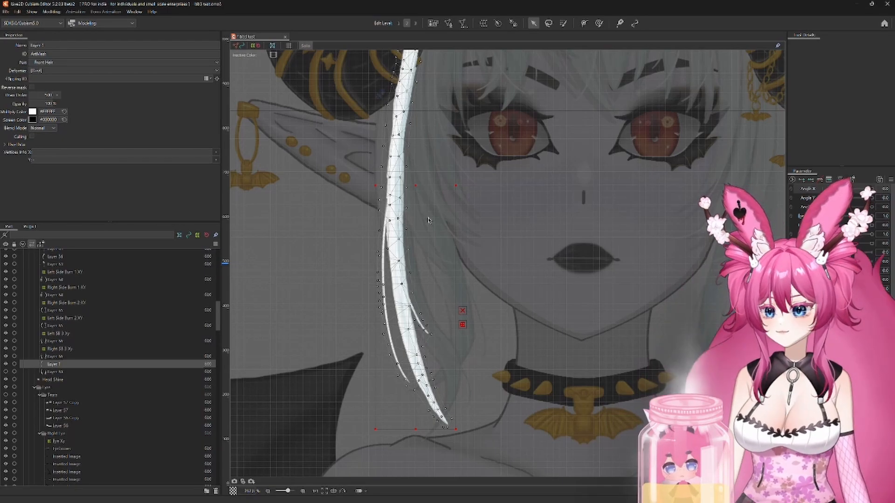
{"action": "left_click", "coordinate": [305, 46]}
Step: Create a warp deformer named Right SB 4 XY in the Front Hair part as the parent of Layer 1
{"action": "scroll", "coordinate": [318, 237], "scroll_direction": "down", "scroll_amount": 2}
{"action": "left_click", "coordinate": [483, 23]}
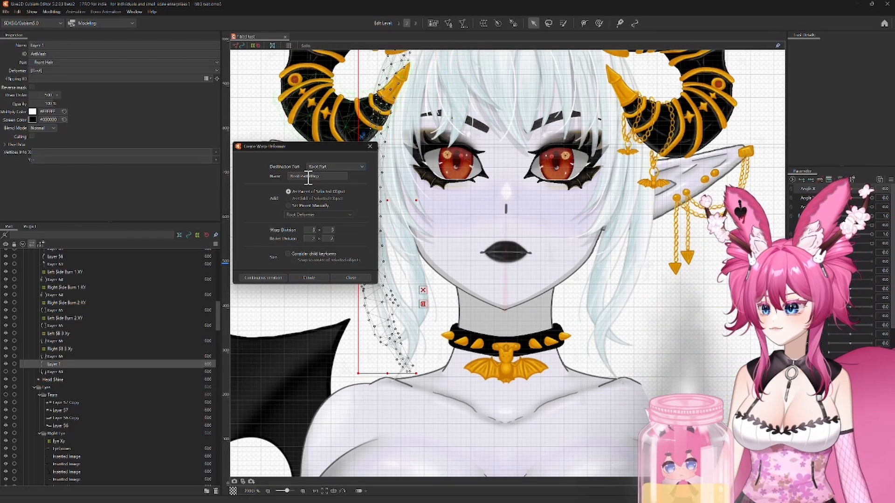
{"action": "left_click", "coordinate": [371, 147]}
{"action": "left_click", "coordinate": [483, 22]}
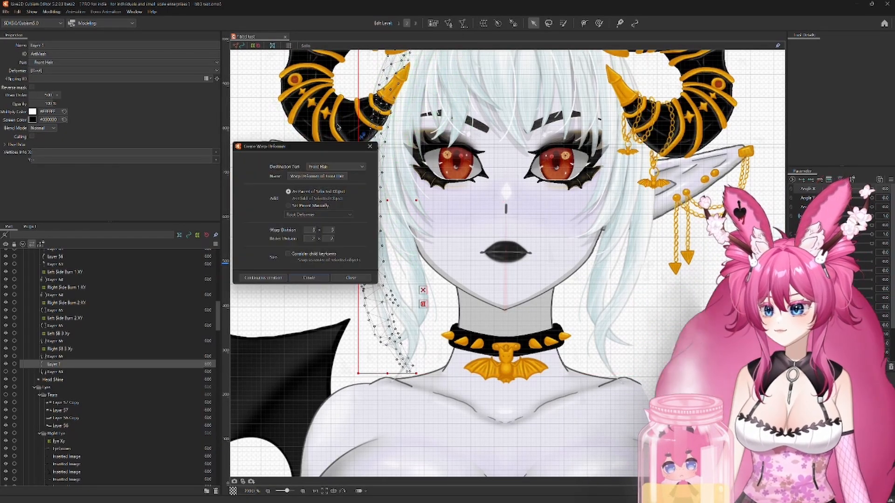
{"action": "left_click", "coordinate": [311, 175]}
{"action": "type", "text": "Right SB 4 XY"}
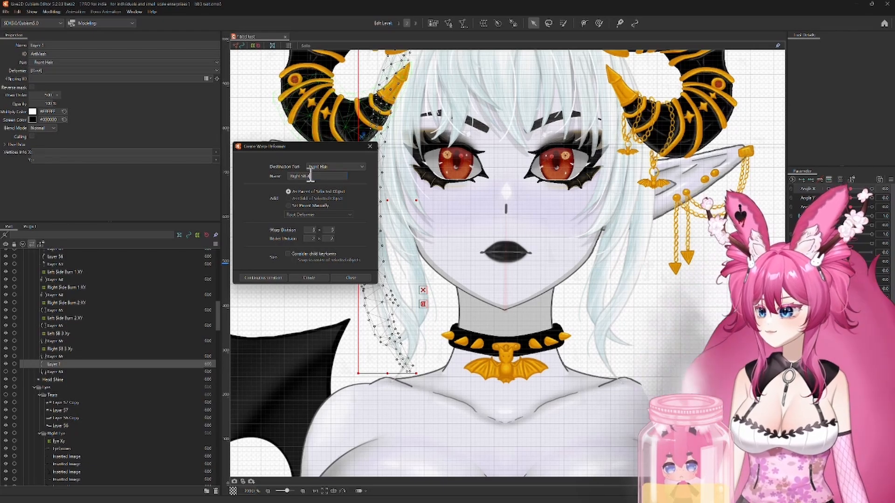
{"action": "left_click", "coordinate": [309, 278]}
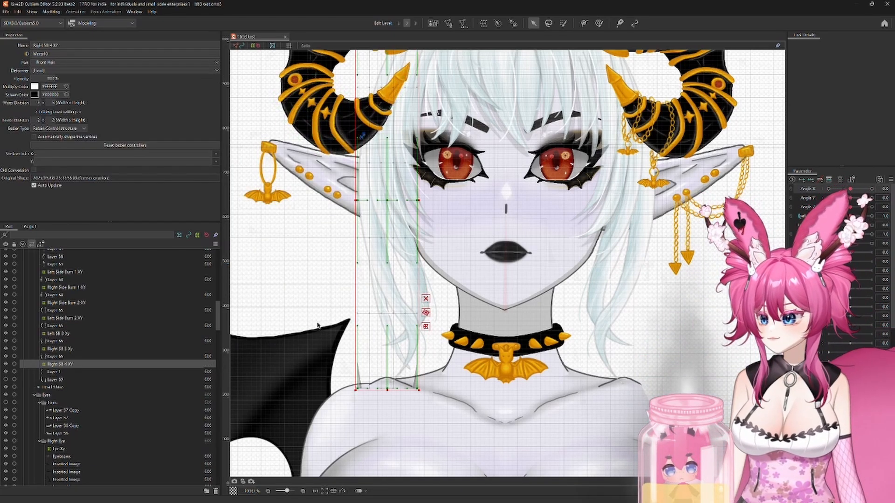
Step: Try shifting the Right SB 4 XY deformer sideways away from the face, and undo that move
{"action": "scroll", "coordinate": [346, 319], "scroll_direction": "up", "scroll_amount": 3}
{"action": "scroll", "coordinate": [346, 319], "scroll_direction": "down", "scroll_amount": 2}
{"action": "left_click_drag", "start_coordinate": [399, 160], "coordinate": [363, 162]}
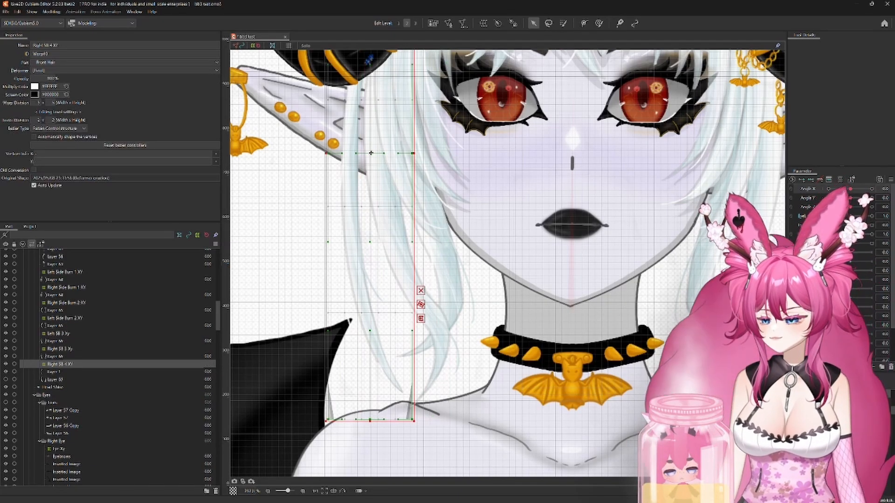
{"action": "key", "text": "ctrl+z"}
Step: At Angle X -30, set Layer 1's draw order to 499 and move its strand outward to the far side of the turned face
{"action": "left_click", "coordinate": [85, 371], "text": "ctrl"}
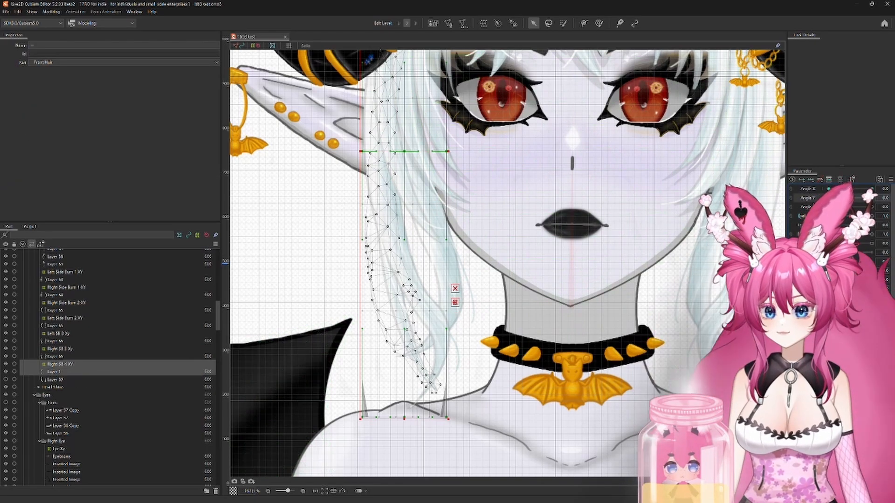
{"action": "left_click_drag", "start_coordinate": [850, 188], "coordinate": [828, 188]}
{"action": "left_click", "coordinate": [77, 371]}
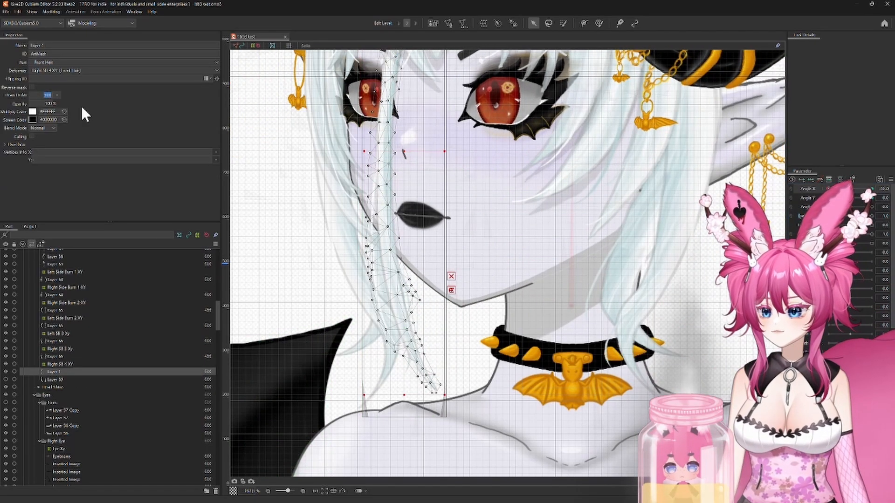
{"action": "type", "text": "499"}
{"action": "key", "text": "Return"}
{"action": "scroll", "coordinate": [507, 264], "scroll_direction": "down", "scroll_amount": 2}
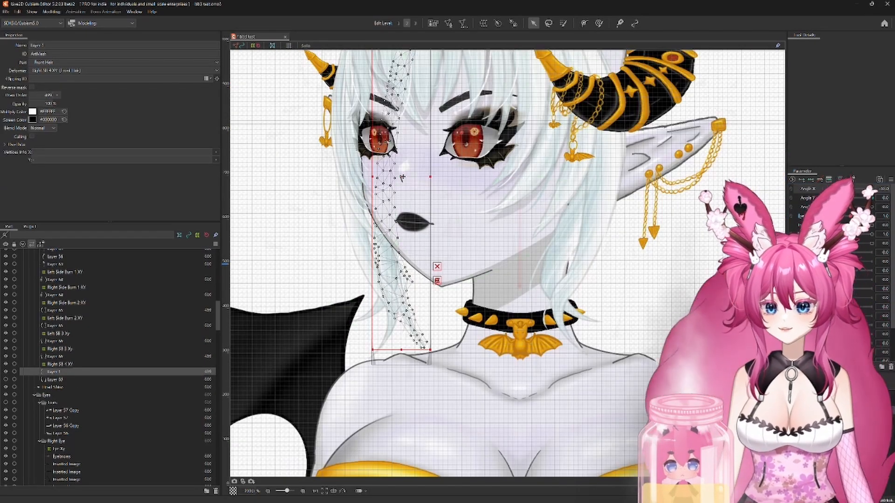
{"action": "left_click_drag", "start_coordinate": [402, 177], "coordinate": [372, 178]}
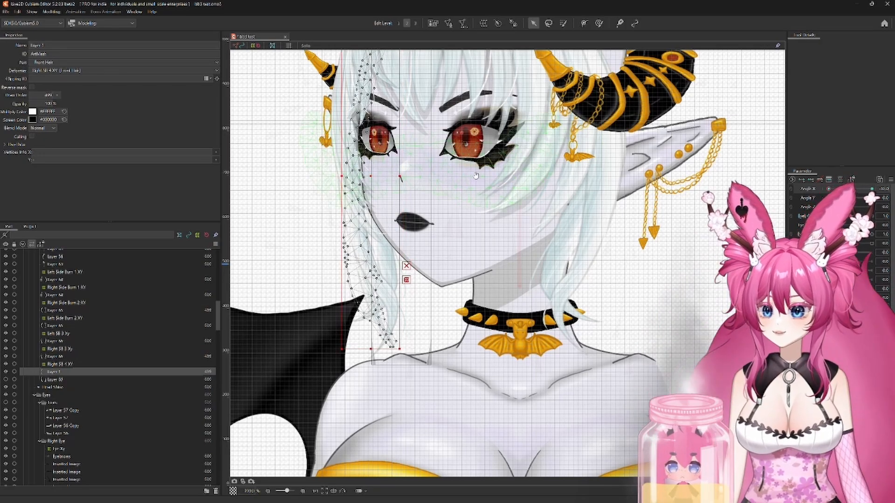
{"action": "left_click_drag", "start_coordinate": [476, 175], "coordinate": [508, 221]}
{"action": "scroll", "coordinate": [508, 222], "scroll_direction": "down", "scroll_amount": 1}
Step: At Angle X 30, widen and reshape the Right SB 4 XY deformer so the strand follows the turned head behind the side hair
{"action": "left_click_drag", "start_coordinate": [828, 188], "coordinate": [872, 194]}
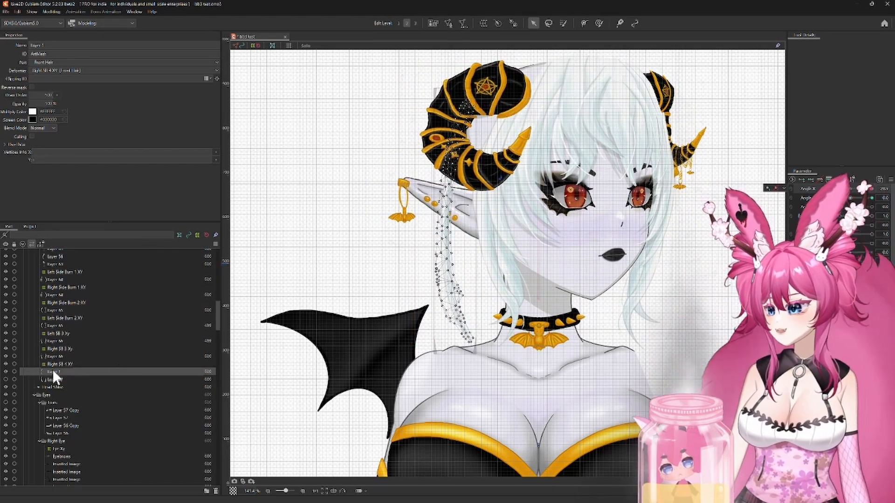
{"action": "left_click", "coordinate": [56, 364]}
{"action": "scroll", "coordinate": [522, 267], "scroll_direction": "up", "scroll_amount": 1}
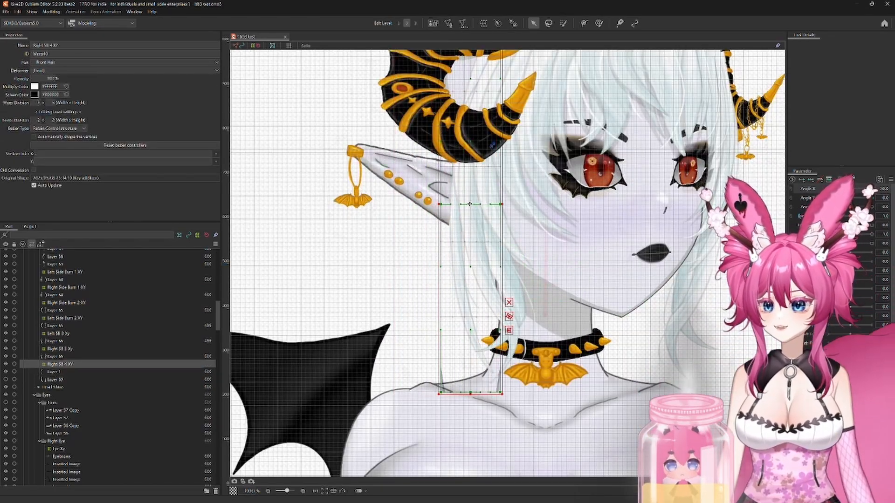
{"action": "left_click_drag", "start_coordinate": [501, 394], "coordinate": [522, 395]}
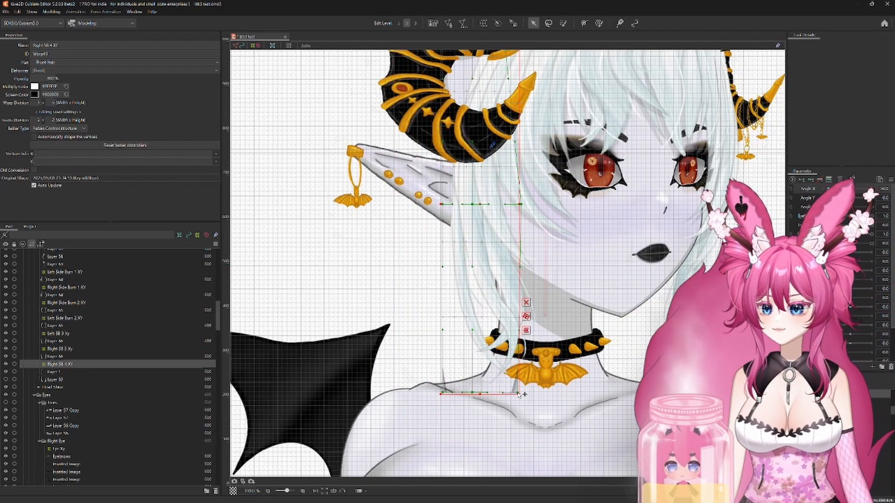
{"action": "left_click_drag", "start_coordinate": [546, 92], "coordinate": [521, 216]}
{"action": "left_click_drag", "start_coordinate": [481, 139], "coordinate": [501, 140]}
{"action": "left_click_drag", "start_coordinate": [514, 420], "coordinate": [505, 279]}
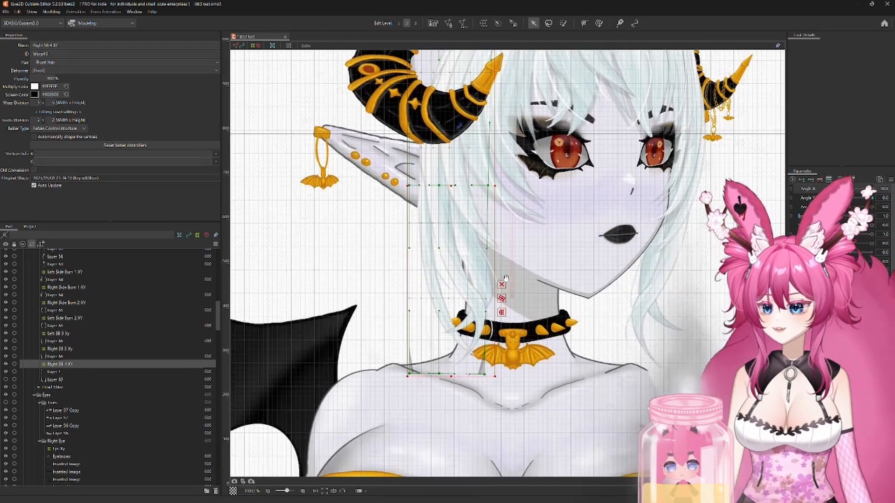
{"action": "left_click_drag", "start_coordinate": [484, 128], "coordinate": [480, 215]}
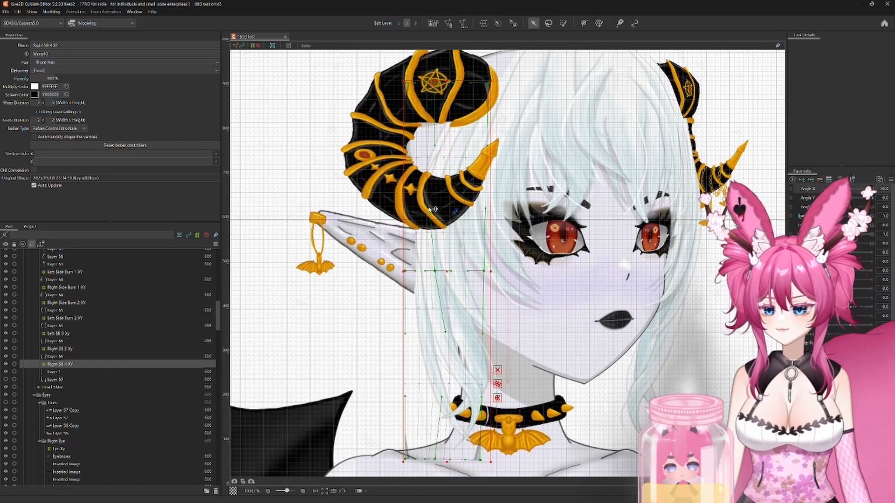
{"action": "left_click_drag", "start_coordinate": [405, 271], "coordinate": [401, 270]}
{"action": "scroll", "coordinate": [552, 372], "scroll_direction": "down", "scroll_amount": 2}
{"action": "left_click_drag", "start_coordinate": [553, 372], "coordinate": [566, 298]}
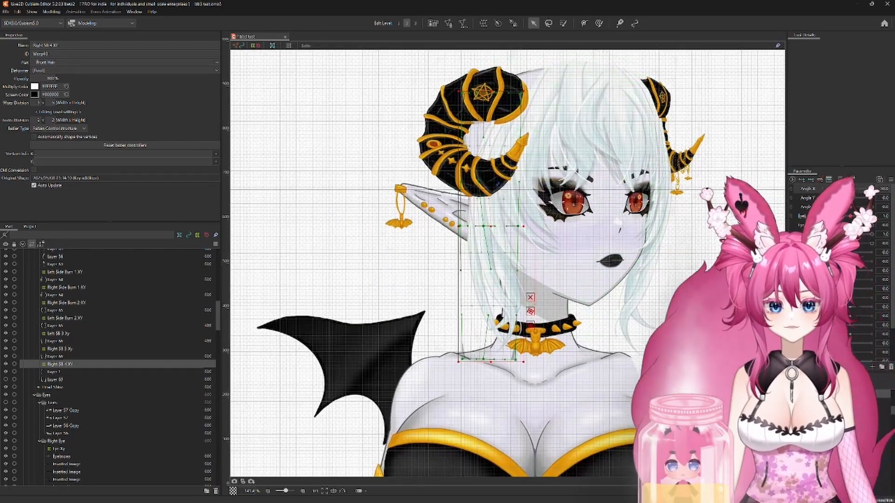
Step: Return Angle X to 0 and, at Angle Y -30, shift the Right SB 4 XY deformer slightly down and pull its upper corner toward the face
{"action": "mouse_move", "coordinate": [828, 189]}
{"action": "left_mouse_down"}
{"action": "mouse_move", "coordinate": [872, 188]}
{"action": "mouse_move", "coordinate": [828, 190]}
{"action": "mouse_move", "coordinate": [869, 192]}
{"action": "mouse_move", "coordinate": [830, 198]}
{"action": "left_mouse_up"}
{"action": "type", "text": "0"}
{"action": "key", "text": "Return"}
{"action": "scroll", "coordinate": [686, 191], "scroll_direction": "up", "scroll_amount": 2}
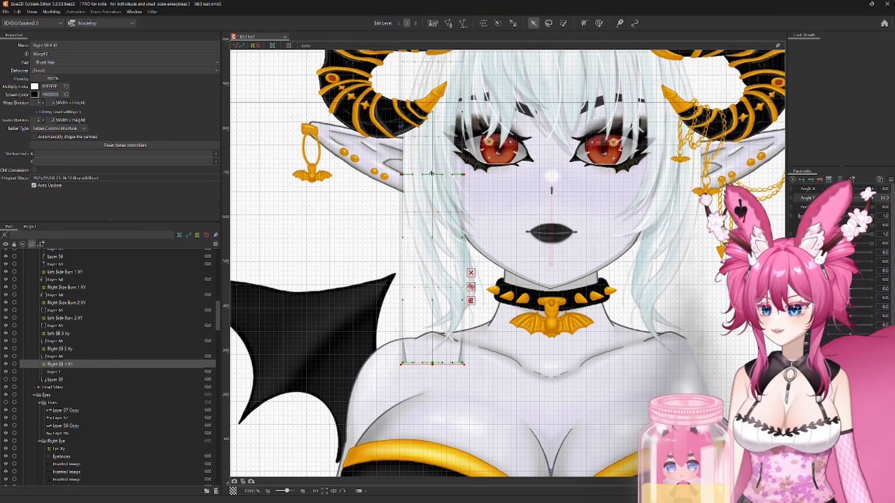
{"action": "left_click_drag", "start_coordinate": [432, 173], "coordinate": [431, 175]}
{"action": "mouse_move", "coordinate": [829, 198]}
{"action": "left_mouse_down"}
{"action": "mouse_move", "coordinate": [851, 198]}
{"action": "mouse_move", "coordinate": [829, 198]}
{"action": "left_mouse_up"}
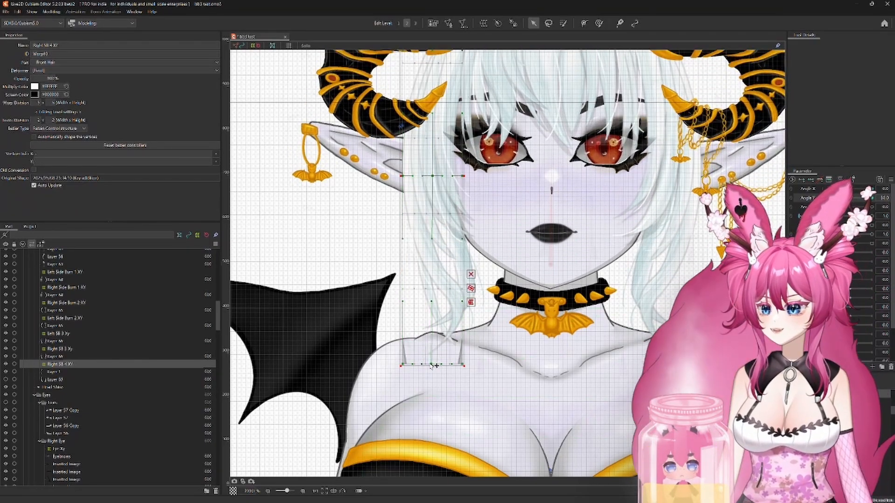
{"action": "scroll", "coordinate": [407, 366], "scroll_direction": "up", "scroll_amount": 4}
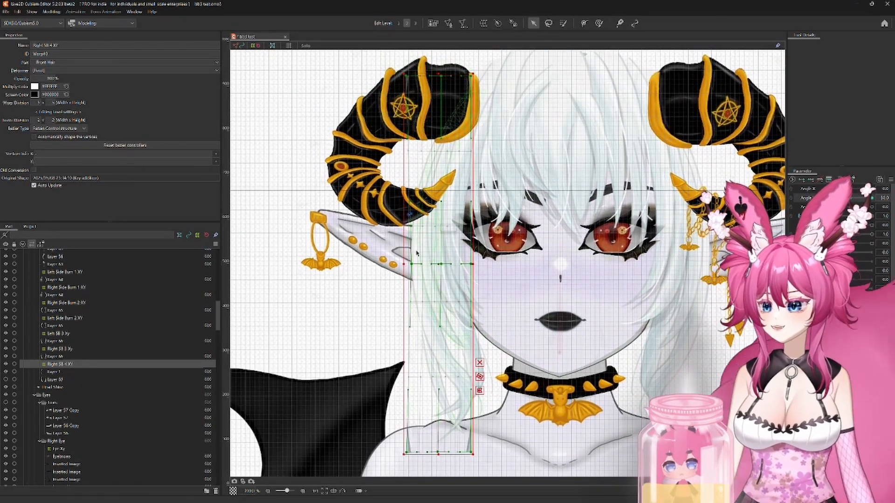
{"action": "left_click_drag", "start_coordinate": [472, 76], "coordinate": [486, 81]}
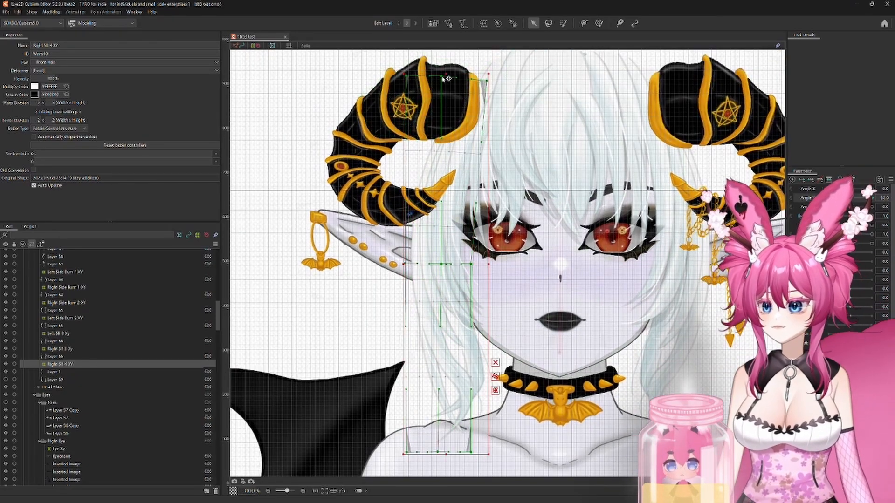
Step: At Angle Y 30, raise the Right SB 4 XY deformer, spread its lower corners outward, and return Angle Y to neutral
{"action": "left_click_drag", "start_coordinate": [828, 198], "coordinate": [872, 198]}
{"action": "left_click_drag", "start_coordinate": [442, 252], "coordinate": [441, 239]}
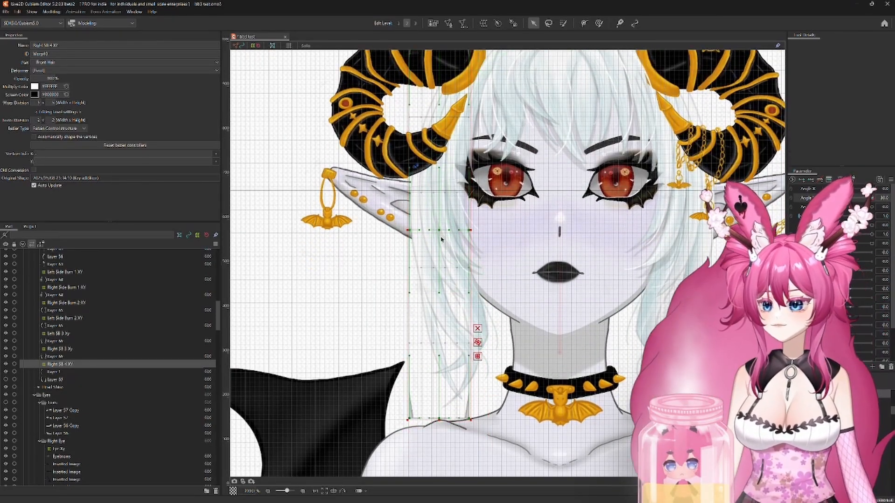
{"action": "left_click_drag", "start_coordinate": [410, 419], "coordinate": [404, 423]}
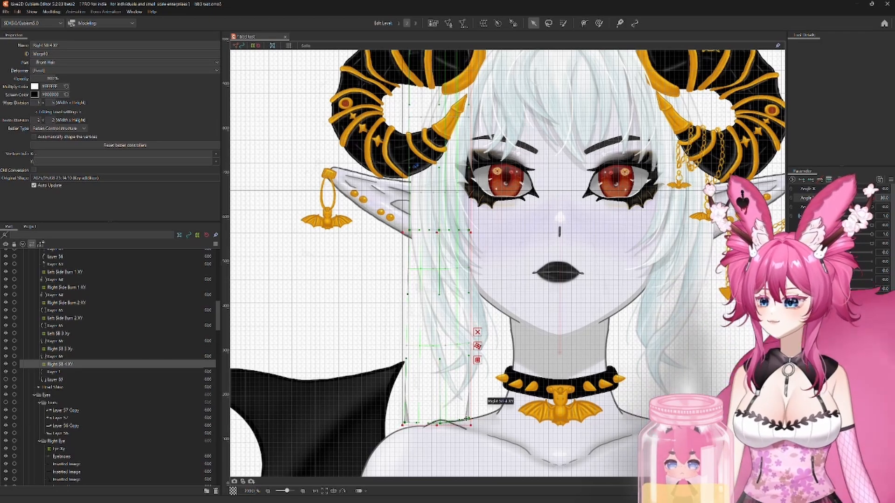
{"action": "left_click_drag", "start_coordinate": [467, 419], "coordinate": [481, 423]}
{"action": "left_click_drag", "start_coordinate": [410, 231], "coordinate": [407, 232]}
{"action": "left_click_drag", "start_coordinate": [519, 236], "coordinate": [525, 300]}
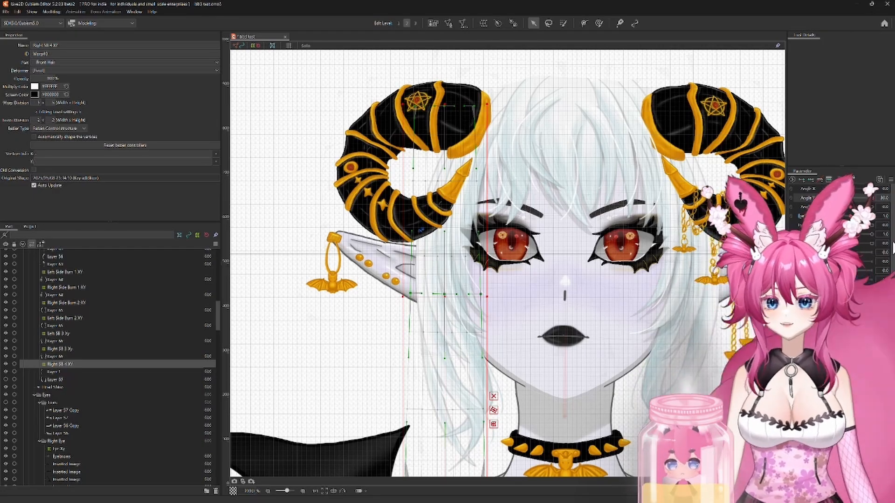
{"action": "mouse_move", "coordinate": [871, 197]}
{"action": "left_mouse_down"}
{"action": "mouse_move", "coordinate": [819, 198]}
{"action": "mouse_move", "coordinate": [871, 198]}
{"action": "left_mouse_up"}
{"action": "left_click_drag", "start_coordinate": [559, 298], "coordinate": [523, 244]}
{"action": "left_click_drag", "start_coordinate": [871, 197], "coordinate": [852, 216]}
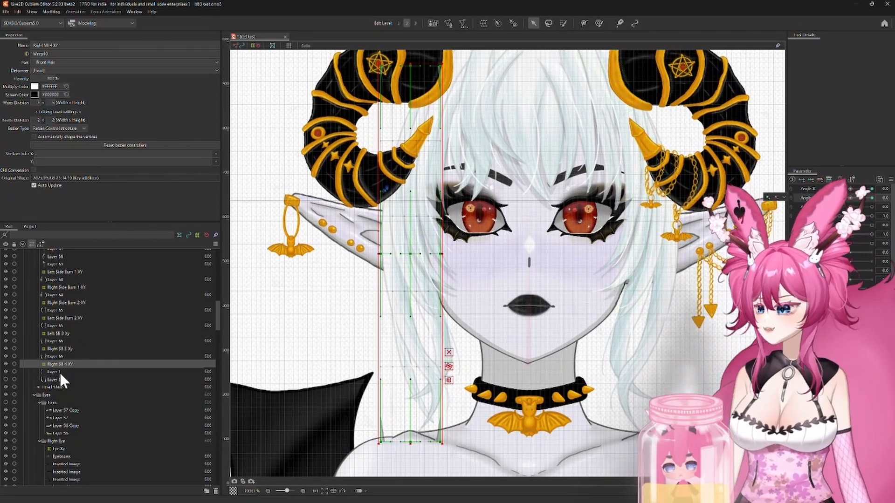
Step: Duplicate the Right SB 4 XY deformer with Layer 1, delete the temporary position-adjusting deformer, and rename the copied deformer Left SB 4 XY
{"action": "left_click", "coordinate": [61, 373], "text": "ctrl"}
{"action": "key", "text": "ctrl+c"}
{"action": "key", "text": "ctrl+v"}
{"action": "left_click", "coordinate": [85, 363]}
{"action": "key", "text": "Delete"}
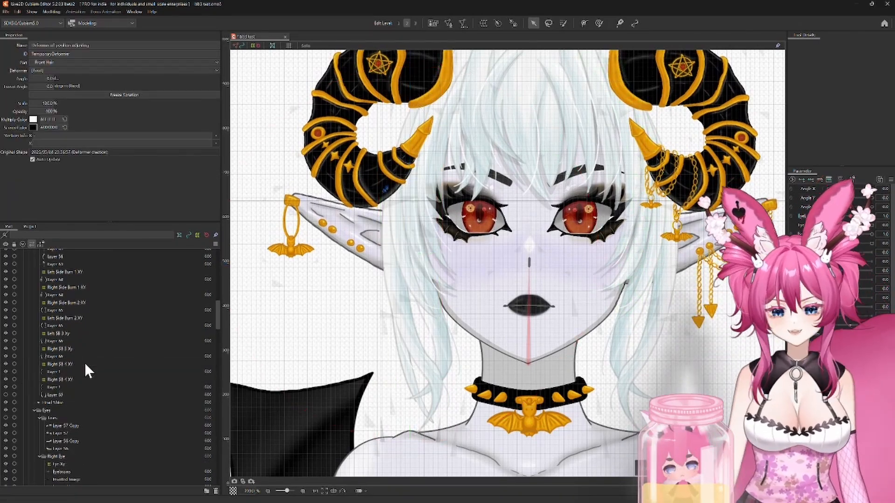
{"action": "left_click", "coordinate": [58, 387]}
{"action": "left_click", "coordinate": [62, 380]}
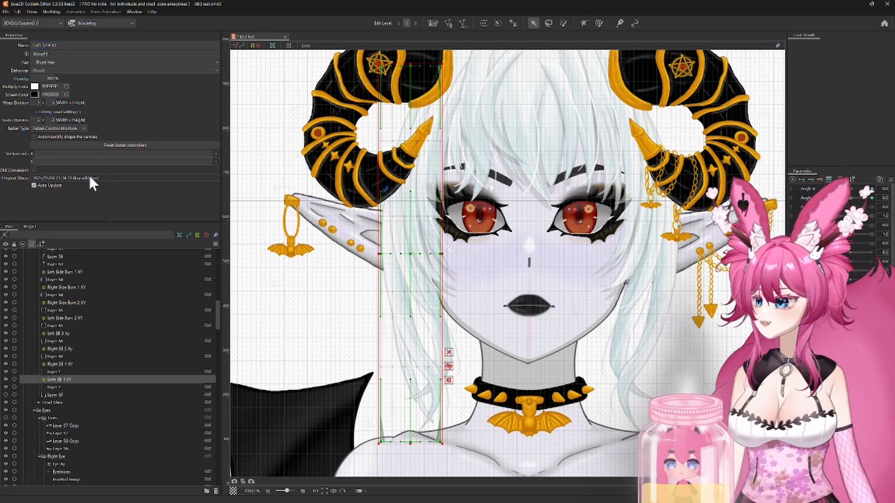
Step: Mirror the Left SB 4 XY deformer and its Layer 1 copy horizontally and place them on the opposite side of the face
{"action": "left_click", "coordinate": [62, 386], "text": "ctrl"}
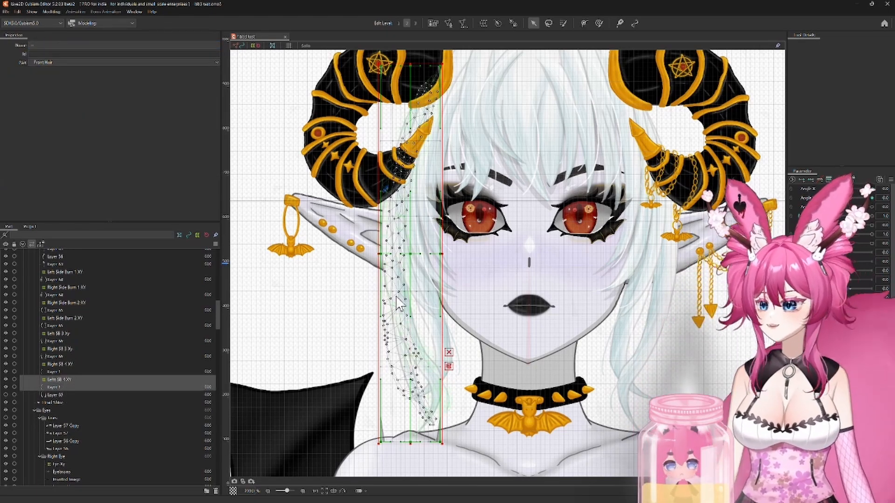
{"action": "right_click", "coordinate": [395, 265]}
{"action": "left_click", "coordinate": [416, 459]}
{"action": "left_click", "coordinate": [459, 207]}
{"action": "left_click", "coordinate": [429, 230]}
{"action": "left_click", "coordinate": [434, 316]}
{"action": "left_click_drag", "start_coordinate": [669, 267], "coordinate": [591, 256]}
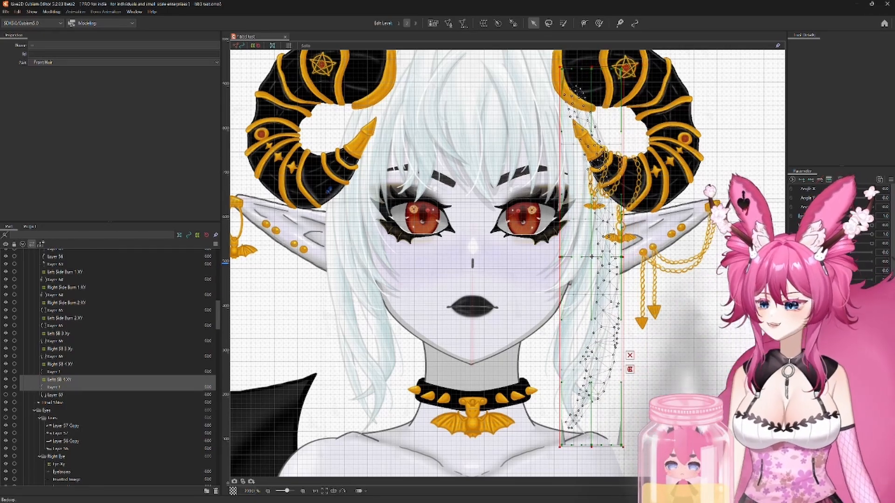
Step: Fine-position the mirrored Left SB 4 XY deformer and strand against the hair, and preview them at Angle X -30
{"action": "scroll", "coordinate": [501, 195], "scroll_direction": "down", "scroll_amount": 2}
{"action": "scroll", "coordinate": [494, 194], "scroll_direction": "up", "scroll_amount": 2}
{"action": "left_click_drag", "start_coordinate": [576, 63], "coordinate": [576, 80]}
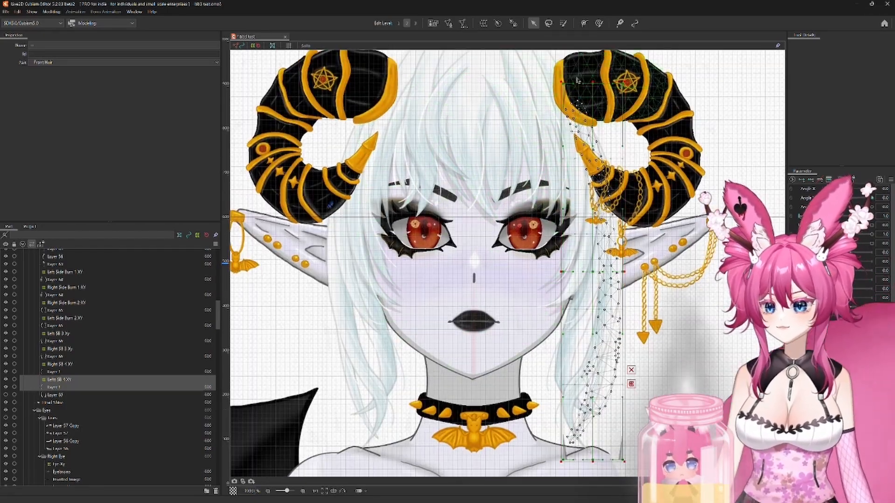
{"action": "left_click_drag", "start_coordinate": [592, 272], "coordinate": [593, 272]}
{"action": "left_click_drag", "start_coordinate": [548, 380], "coordinate": [556, 275]}
{"action": "scroll", "coordinate": [555, 278], "scroll_direction": "up", "scroll_amount": 2}
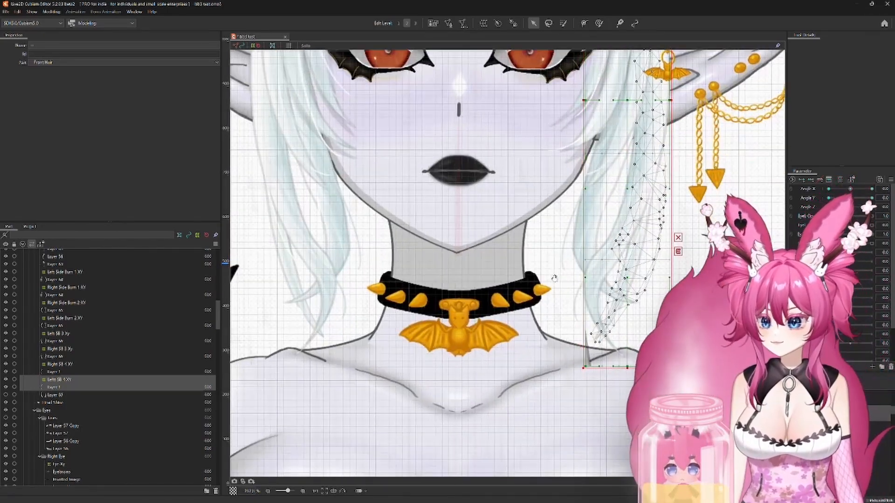
{"action": "scroll", "coordinate": [550, 249], "scroll_direction": "down", "scroll_amount": 2}
{"action": "scroll", "coordinate": [541, 219], "scroll_direction": "down", "scroll_amount": 2}
{"action": "left_click_drag", "start_coordinate": [541, 219], "coordinate": [537, 340]}
{"action": "left_click", "coordinate": [828, 188]}
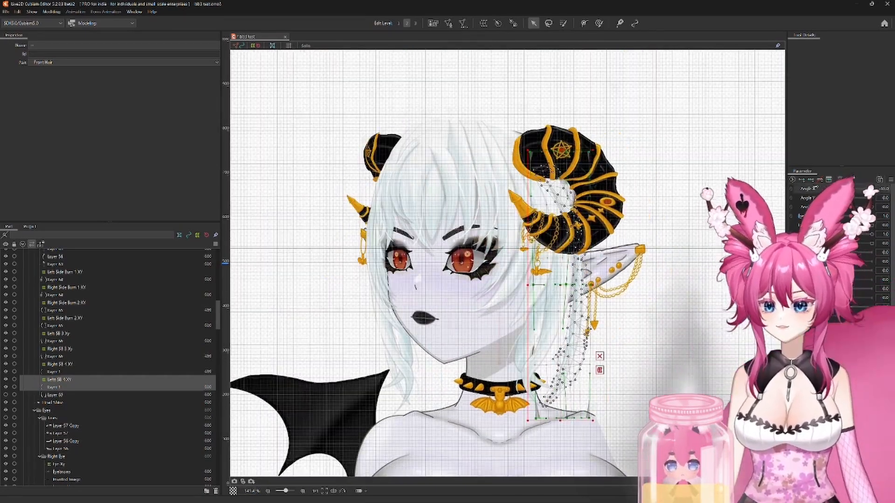
Step: Shift the Left SB 4 XY deformer inward against the hair at Angle X -30 and again at Angle X 30
{"action": "left_click_drag", "start_coordinate": [558, 284], "coordinate": [546, 285]}
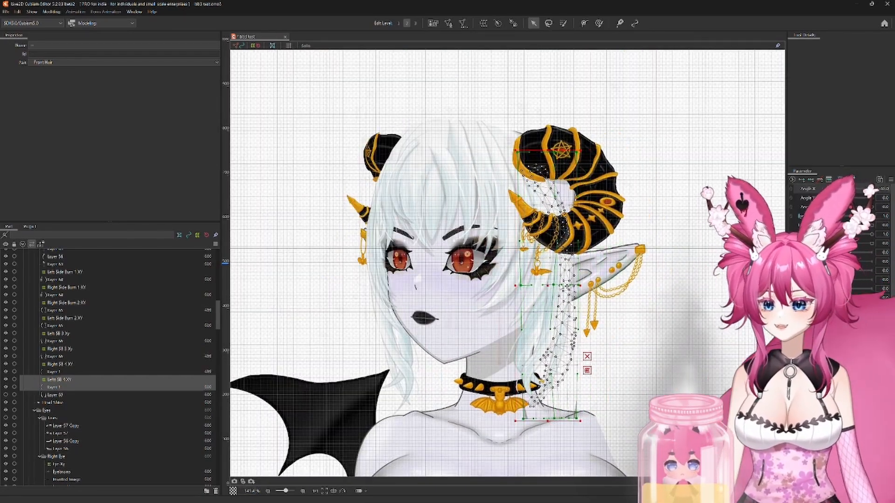
{"action": "left_click_drag", "start_coordinate": [828, 188], "coordinate": [872, 188]}
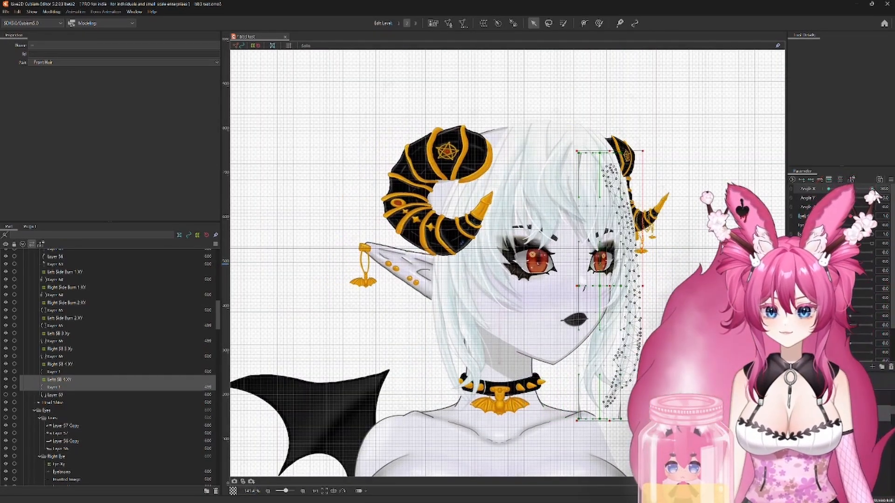
{"action": "scroll", "coordinate": [691, 330], "scroll_direction": "up", "scroll_amount": 2}
{"action": "left_click", "coordinate": [128, 379]}
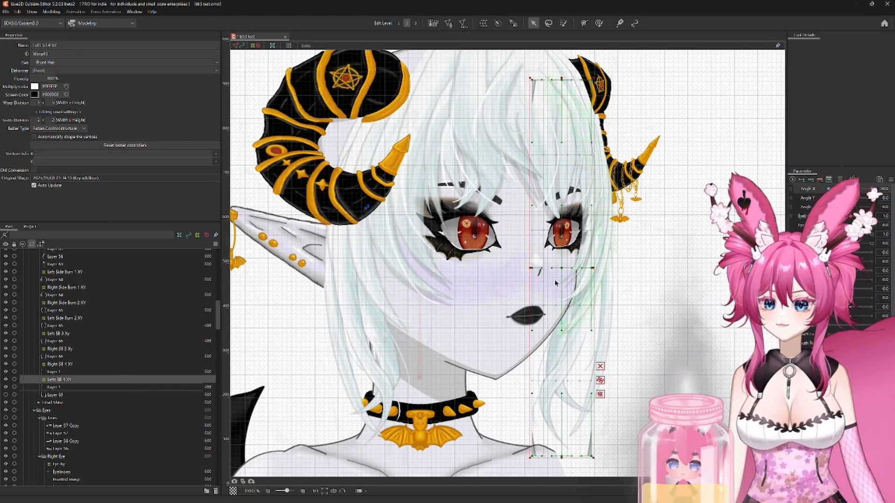
{"action": "left_click_drag", "start_coordinate": [549, 269], "coordinate": [531, 269]}
{"action": "mouse_move", "coordinate": [872, 188]}
{"action": "left_mouse_down"}
{"action": "mouse_move", "coordinate": [828, 189]}
{"action": "mouse_move", "coordinate": [872, 189]}
{"action": "left_mouse_up"}
{"action": "left_click_drag", "start_coordinate": [872, 189], "coordinate": [828, 189]}
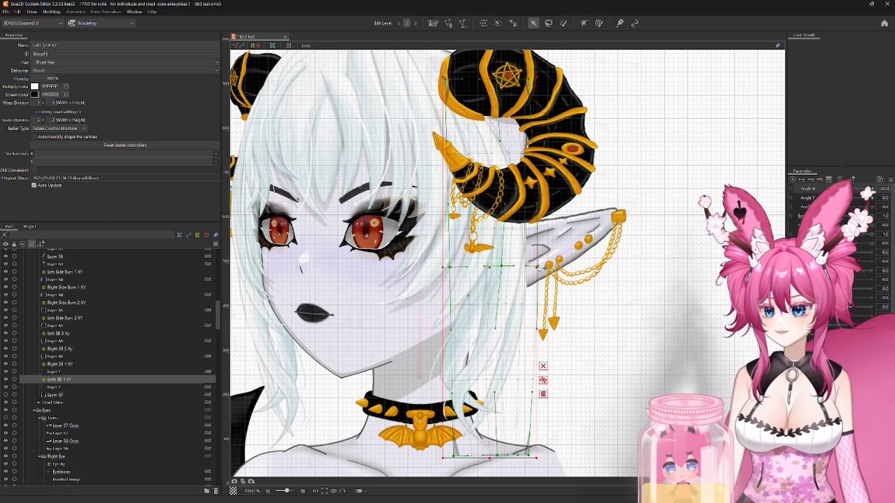
Step: Adjust the Left SB 4 XY deformer at Angle Y -30 and 30, and return Angle Y to neutral
{"action": "scroll", "coordinate": [507, 328], "scroll_direction": "down", "scroll_amount": 3}
{"action": "left_click_drag", "start_coordinate": [508, 328], "coordinate": [560, 323]}
{"action": "mouse_move", "coordinate": [828, 189]}
{"action": "left_mouse_down"}
{"action": "mouse_move", "coordinate": [803, 188]}
{"action": "mouse_move", "coordinate": [871, 188]}
{"action": "mouse_move", "coordinate": [855, 201]}
{"action": "mouse_move", "coordinate": [828, 198]}
{"action": "left_mouse_up"}
{"action": "left_click_drag", "start_coordinate": [605, 159], "coordinate": [608, 134]}
{"action": "left_click", "coordinate": [872, 198]}
{"action": "left_click_drag", "start_coordinate": [626, 266], "coordinate": [629, 268]}
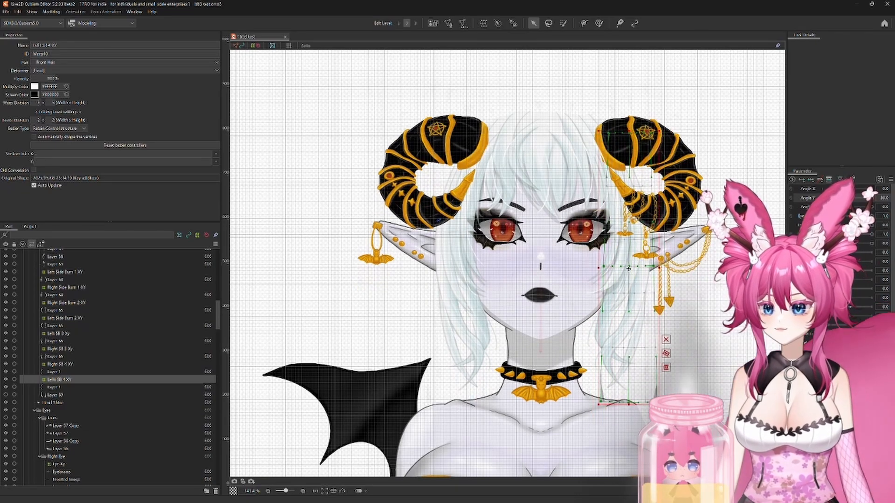
{"action": "left_click_drag", "start_coordinate": [872, 198], "coordinate": [851, 198]}
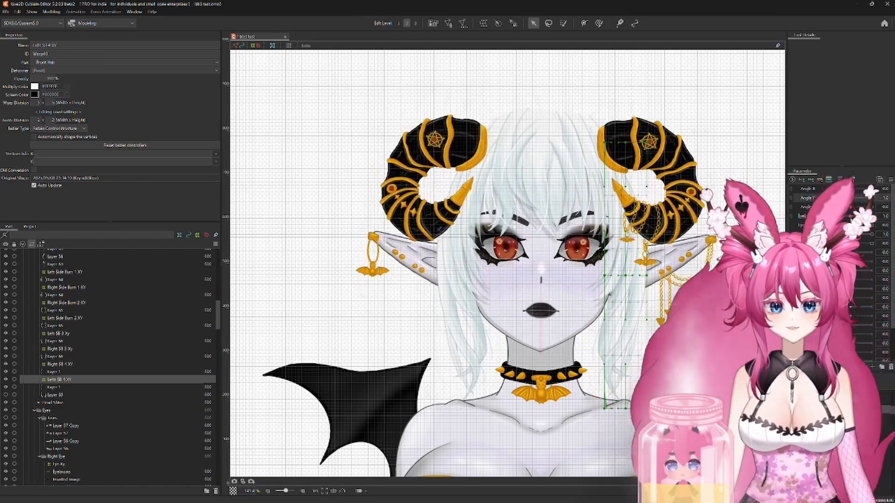
Step: Synthesize the Angle X and Angle Y corners for Right SB 4 XY, Left SB 4 XY and their strands, and link the two parameters
{"action": "left_click", "coordinate": [65, 365], "text": "ctrl"}
{"action": "left_click", "coordinate": [52, 388], "text": "shift"}
{"action": "left_click", "coordinate": [890, 179]}
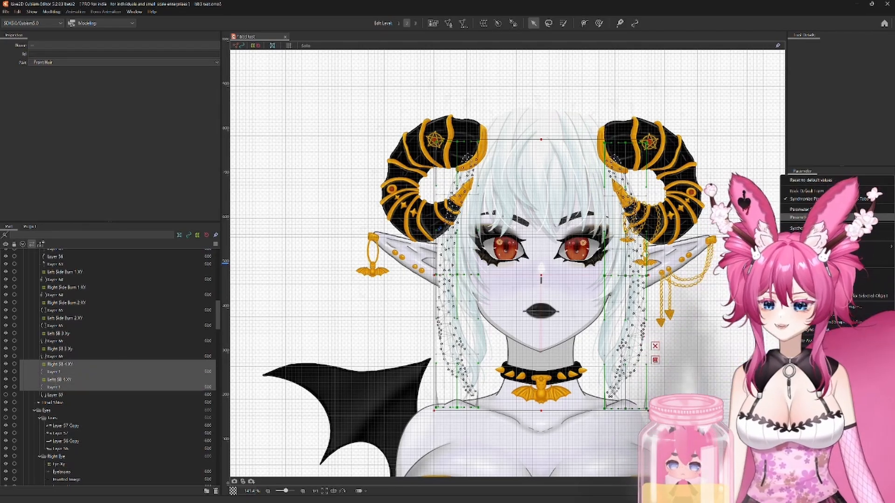
{"action": "left_click", "coordinate": [798, 228]}
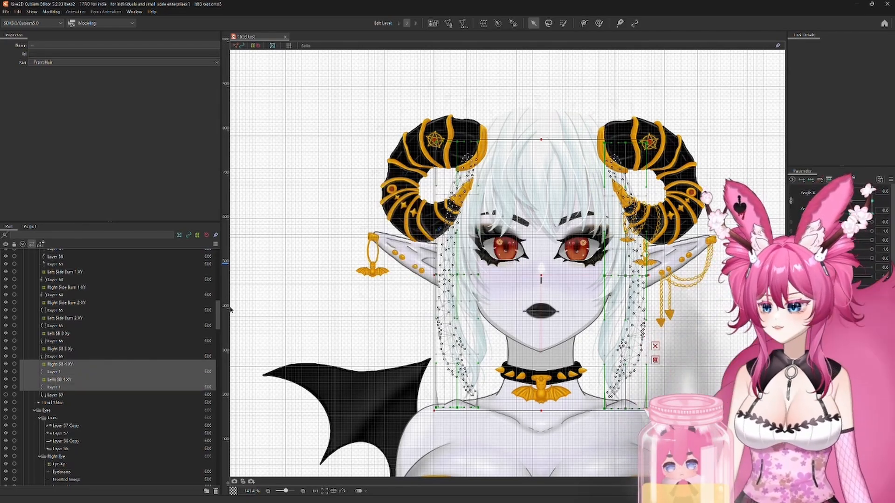
{"action": "left_click", "coordinate": [764, 205]}
{"action": "mouse_move", "coordinate": [850, 200]}
{"action": "left_mouse_down"}
{"action": "mouse_move", "coordinate": [825, 212]}
{"action": "mouse_move", "coordinate": [873, 194]}
{"action": "mouse_move", "coordinate": [797, 175]}
{"action": "mouse_move", "coordinate": [850, 202]}
{"action": "left_mouse_up"}
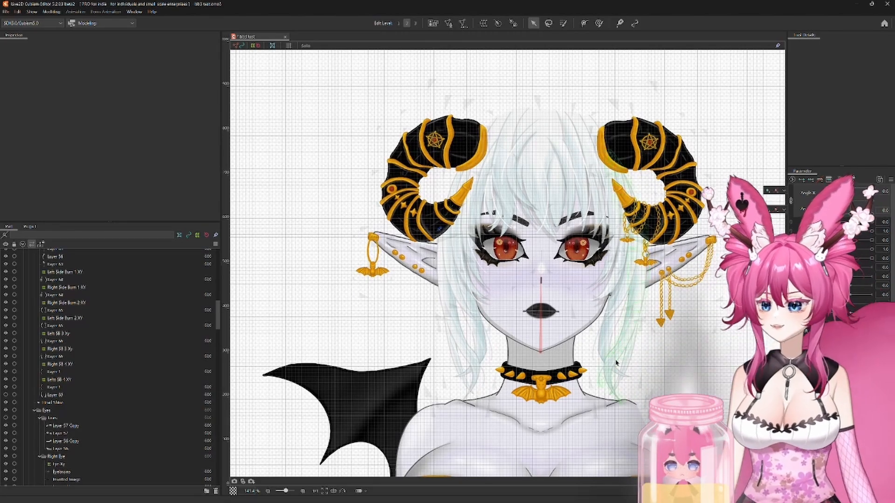
Step: Create a parent warp deformer named Right SB 5 XY for the side strand layer listed below the Left SB 4 XY strand
{"action": "left_click_drag", "start_coordinate": [589, 365], "coordinate": [567, 347]}
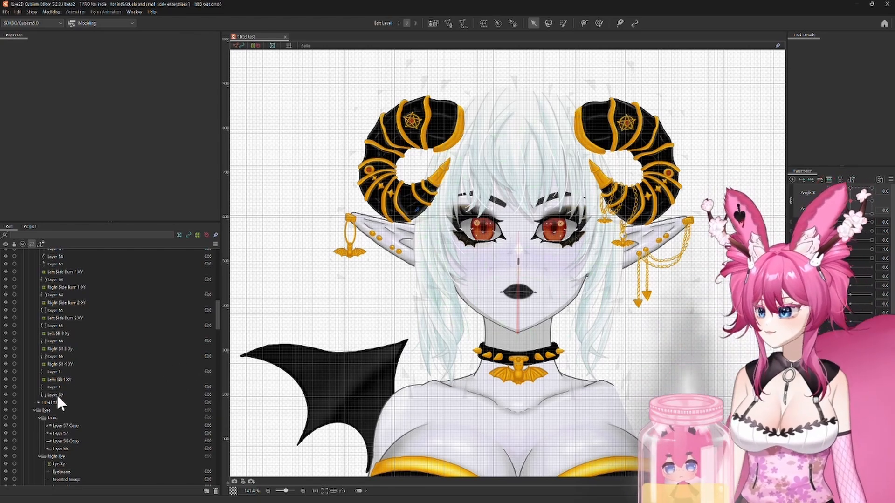
{"action": "left_click", "coordinate": [55, 394]}
{"action": "left_click", "coordinate": [483, 23]}
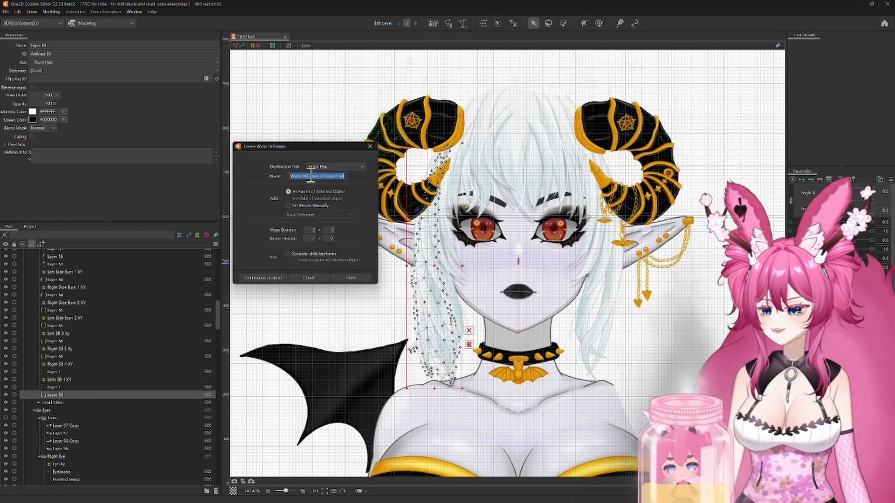
{"action": "type", "text": "Right SB 5 XY"}
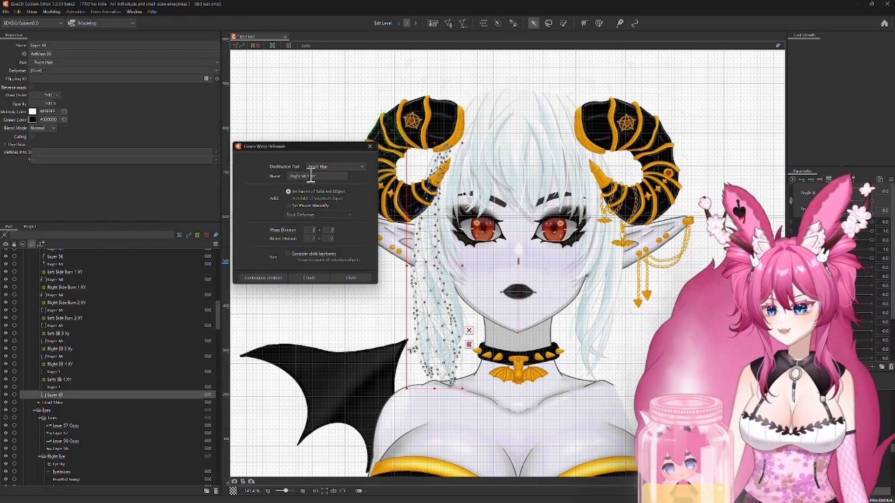
{"action": "left_click", "coordinate": [308, 278]}
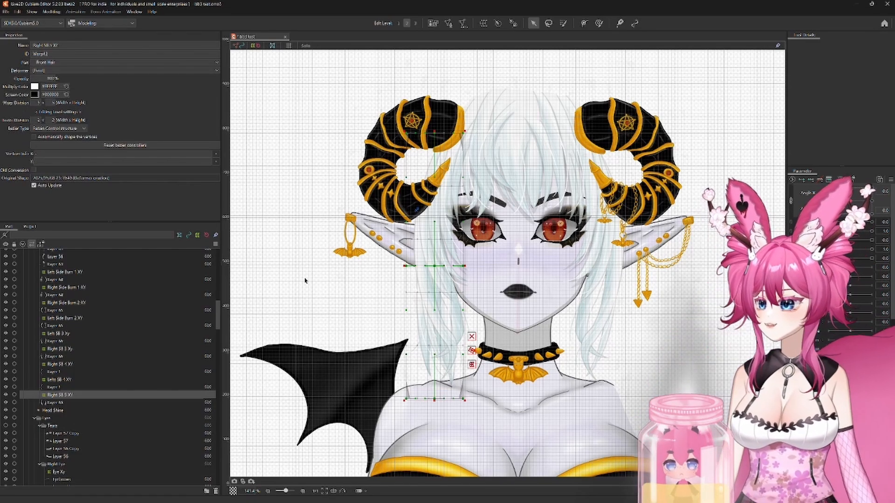
Step: At Angle X -30, set the draw order of the Right SB 5 XY strand layer to 499
{"action": "left_click", "coordinate": [52, 402], "text": "ctrl"}
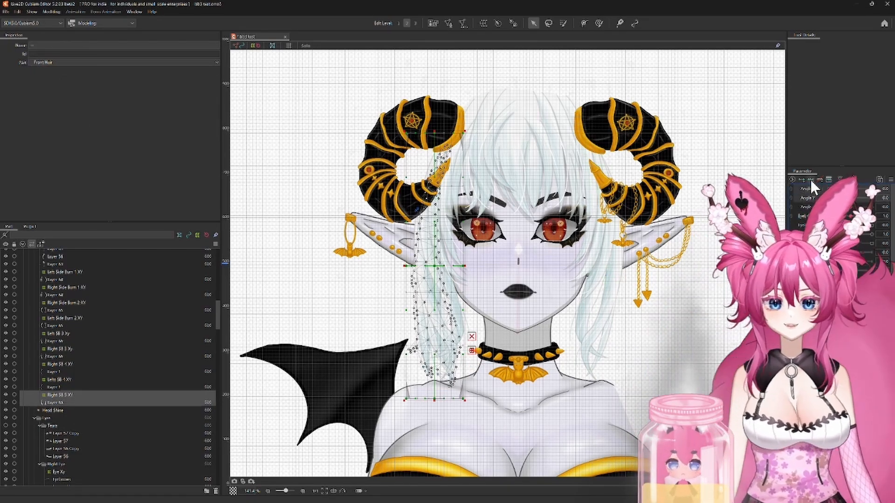
{"action": "left_click_drag", "start_coordinate": [849, 188], "coordinate": [828, 189]}
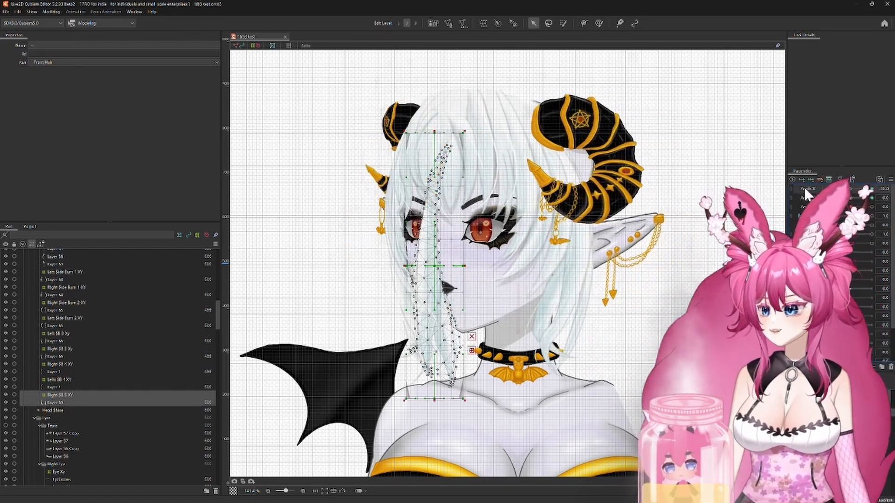
{"action": "left_click", "coordinate": [65, 402]}
{"action": "left_click", "coordinate": [48, 96]}
{"action": "type", "text": "499"}
{"action": "key", "text": "Return"}
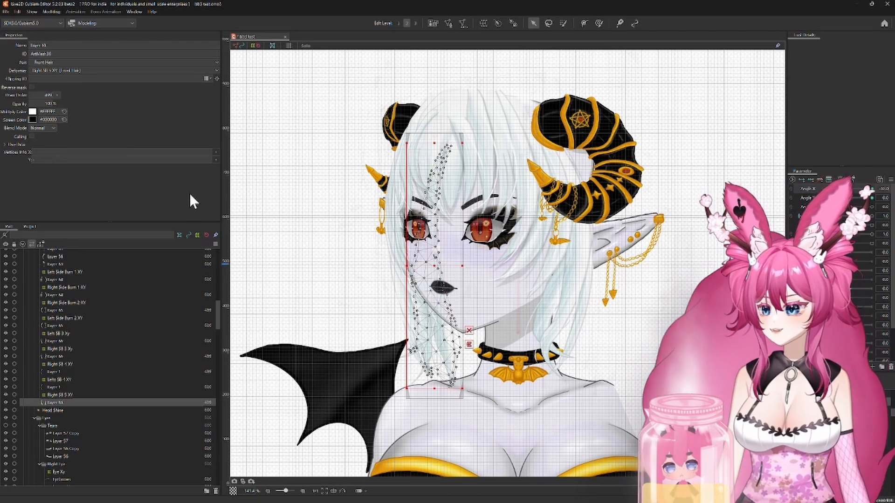
Step: At Angle X -30, reshape the Right SB 5 XY deformer's middle, lower and upper points so the strand follows the far side of the face
{"action": "left_click", "coordinate": [57, 395]}
{"action": "left_click_drag", "start_coordinate": [477, 245], "coordinate": [518, 245]}
{"action": "left_click_drag", "start_coordinate": [475, 377], "coordinate": [470, 376]}
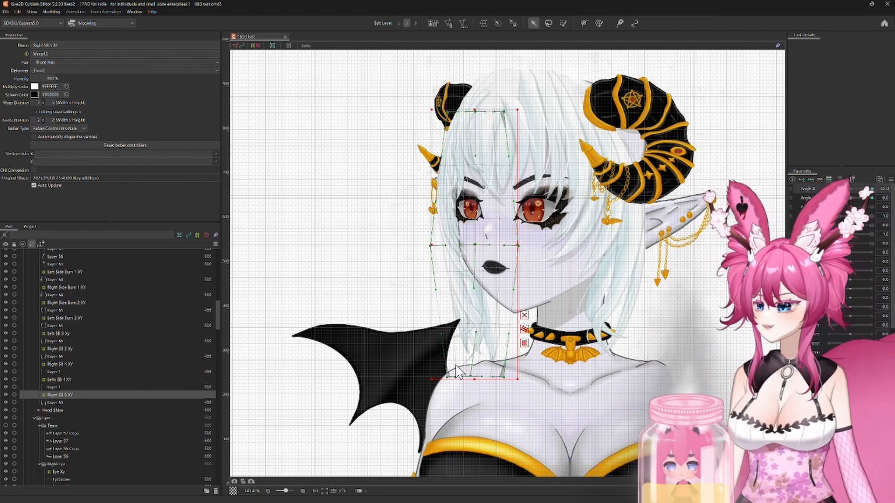
{"action": "scroll", "coordinate": [449, 380], "scroll_direction": "down", "scroll_amount": 3}
{"action": "scroll", "coordinate": [449, 380], "scroll_direction": "up", "scroll_amount": 3}
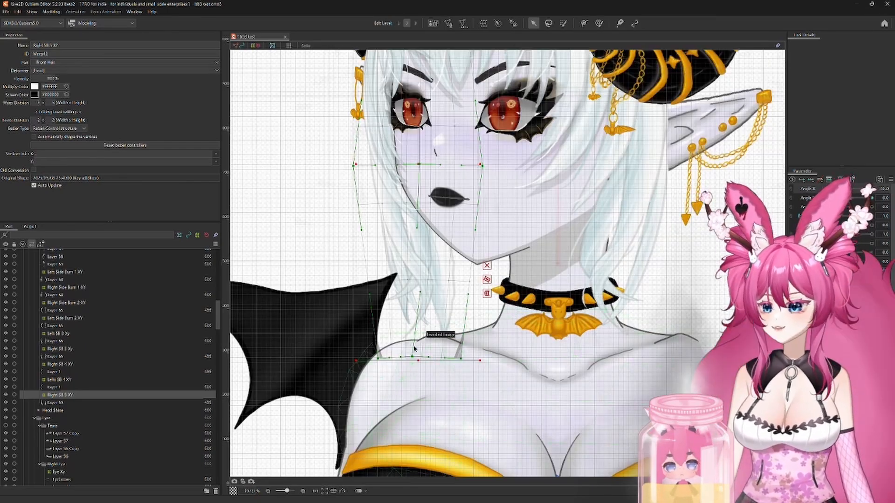
{"action": "scroll", "coordinate": [515, 281], "scroll_direction": "up", "scroll_amount": 2}
{"action": "scroll", "coordinate": [518, 282], "scroll_direction": "down", "scroll_amount": 2}
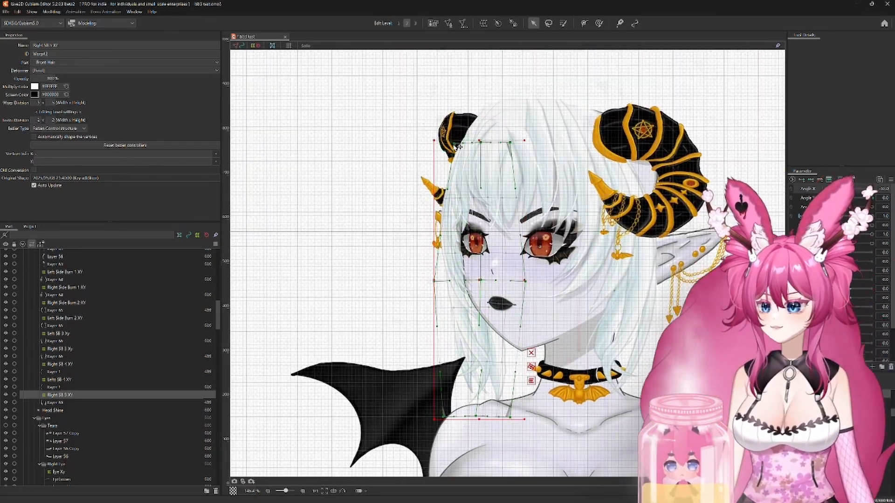
{"action": "left_click_drag", "start_coordinate": [452, 143], "coordinate": [448, 143]}
Step: At Angle X 30, move the Right SB 5 XY deformer toward the face and pull its outer edge outward to widen the strand
{"action": "left_click", "coordinate": [871, 189]}
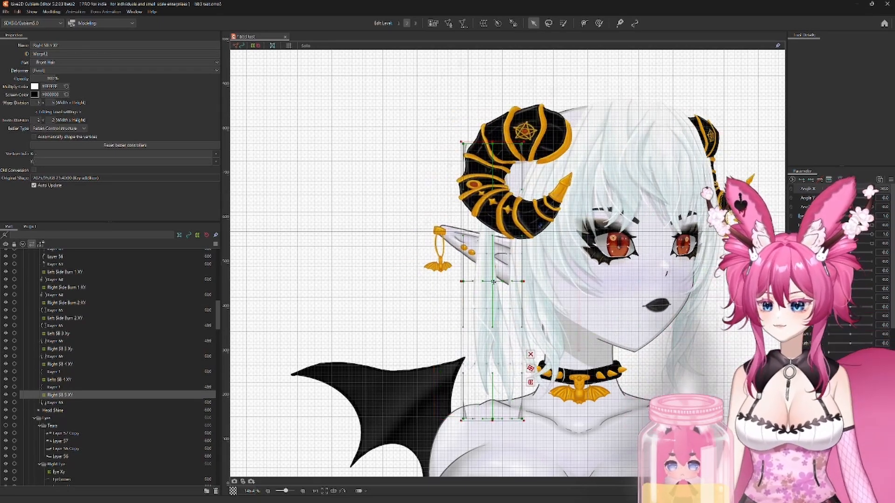
{"action": "mouse_move", "coordinate": [493, 281]}
{"action": "left_mouse_down"}
{"action": "mouse_move", "coordinate": [526, 281]}
{"action": "mouse_move", "coordinate": [488, 282]}
{"action": "left_mouse_up"}
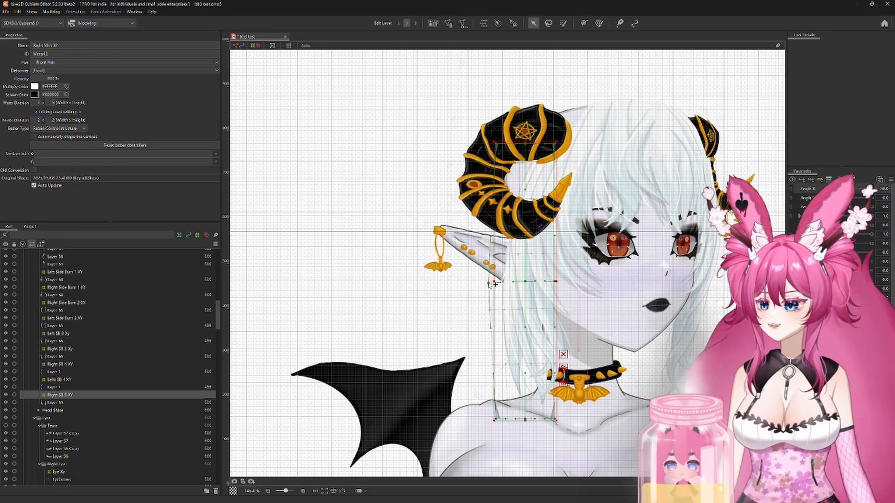
{"action": "left_click_drag", "start_coordinate": [496, 419], "coordinate": [487, 417]}
{"action": "left_click_drag", "start_coordinate": [495, 144], "coordinate": [487, 144]}
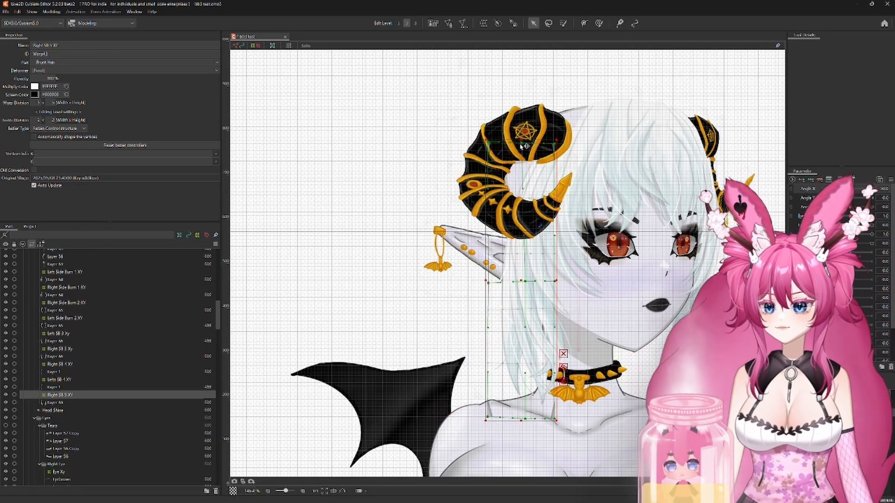
{"action": "left_click_drag", "start_coordinate": [556, 142], "coordinate": [558, 141]}
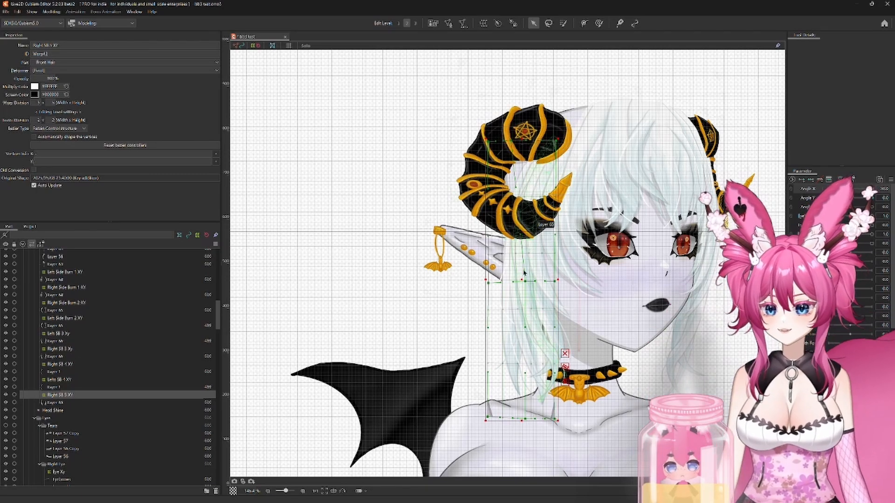
{"action": "scroll", "coordinate": [525, 283], "scroll_direction": "up", "scroll_amount": 5}
{"action": "scroll", "coordinate": [540, 314], "scroll_direction": "down", "scroll_amount": 5}
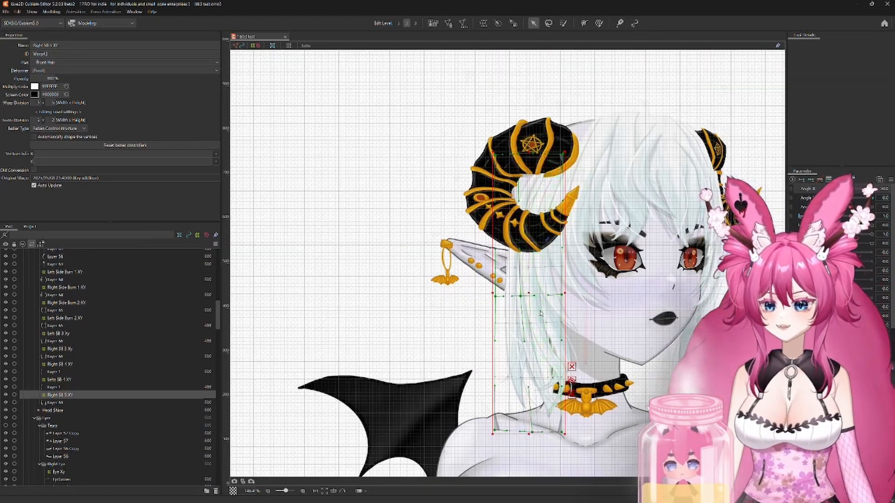
{"action": "left_click_drag", "start_coordinate": [496, 296], "coordinate": [489, 295]}
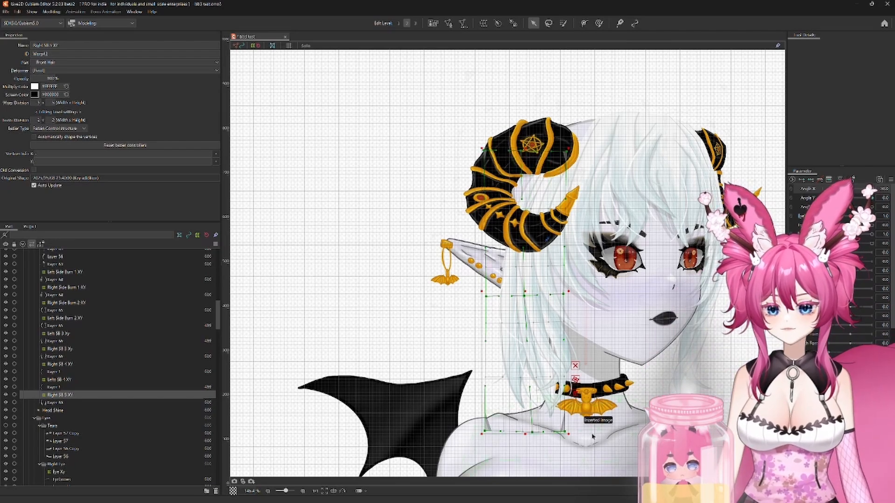
Step: Examine the side burn, SB 3 and Front Hair XY deformers at Angle X 30 to see which hair each one covers
{"action": "left_click", "coordinate": [59, 350]}
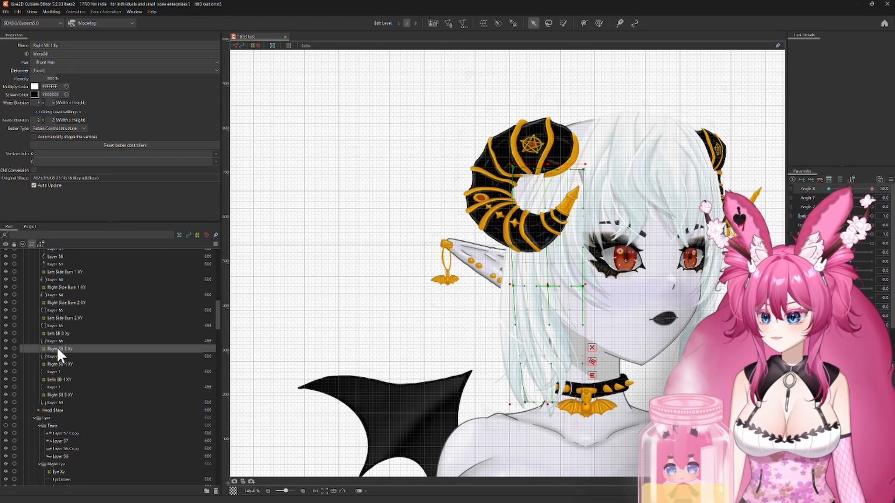
{"action": "left_click", "coordinate": [55, 334]}
{"action": "left_click", "coordinate": [53, 318]}
{"action": "left_click", "coordinate": [54, 302]}
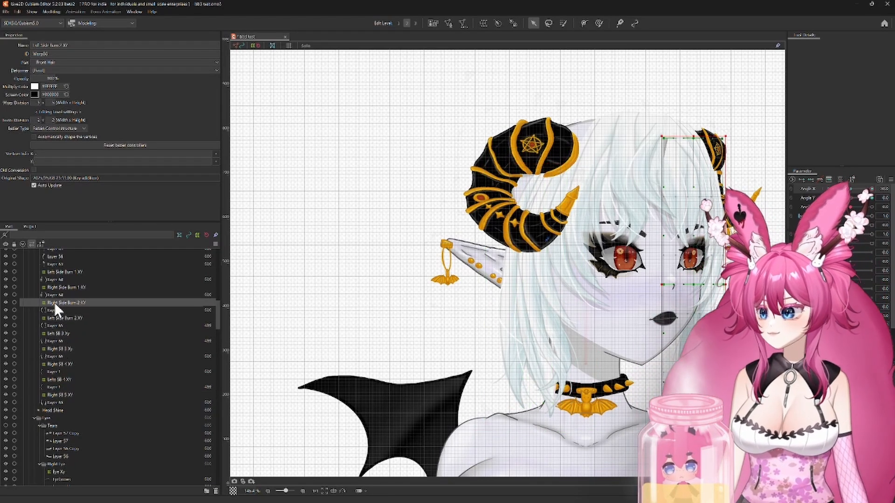
{"action": "left_click", "coordinate": [55, 287]}
{"action": "scroll", "coordinate": [65, 298], "scroll_direction": "up", "scroll_amount": 8}
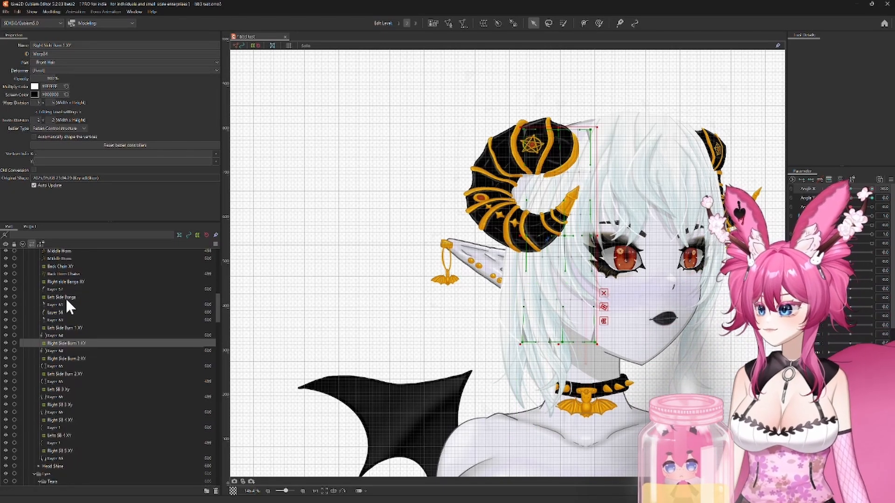
{"action": "scroll", "coordinate": [65, 298], "scroll_direction": "up", "scroll_amount": 9}
{"action": "left_click", "coordinate": [56, 277]}
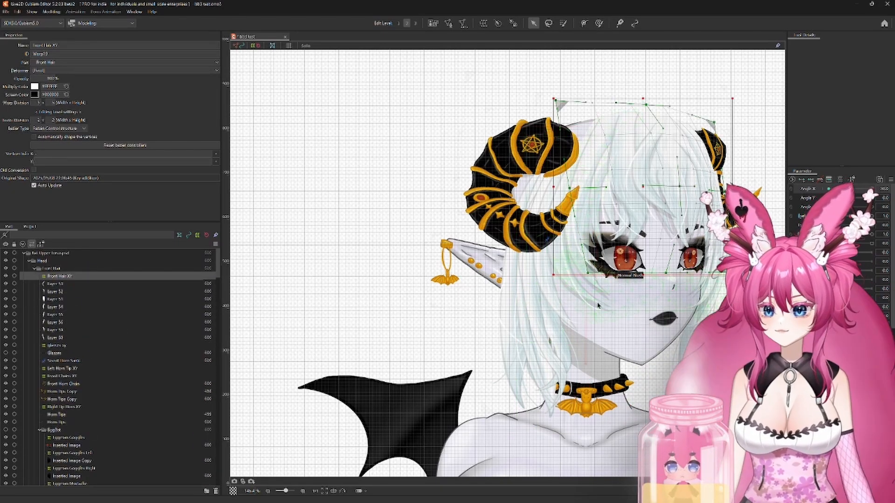
{"action": "scroll", "coordinate": [580, 243], "scroll_direction": "up", "scroll_amount": 3}
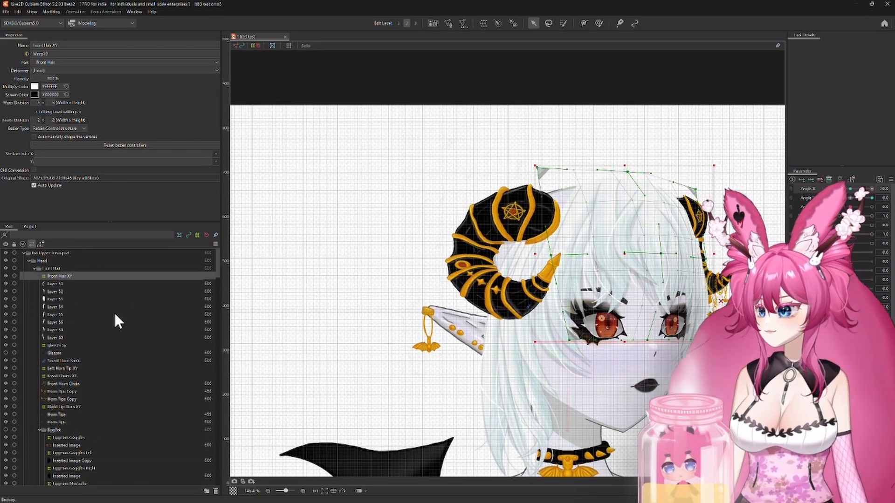
Step: At Angle X 30, pull the upper outer corner of the Right side Bangs XY deformer outward and adjust its top middle point
{"action": "left_click", "coordinate": [567, 261]}
{"action": "left_click", "coordinate": [578, 243]}
{"action": "scroll", "coordinate": [194, 419], "scroll_direction": "down", "scroll_amount": 4}
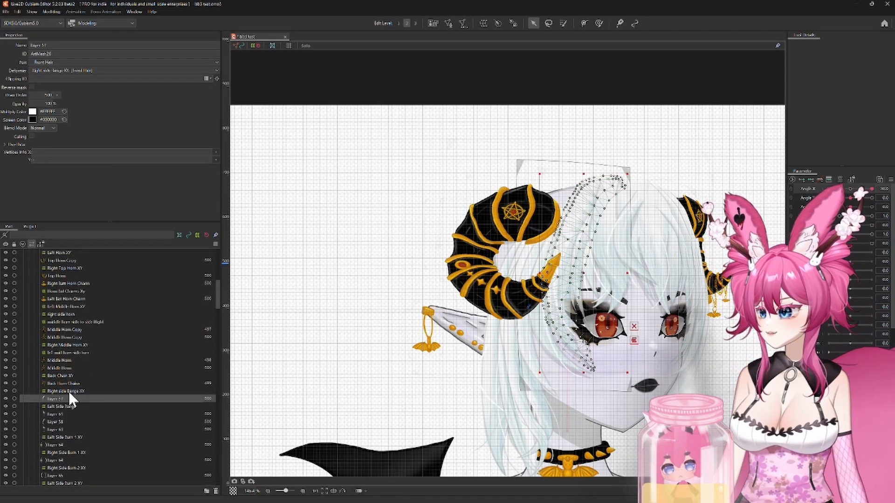
{"action": "left_click", "coordinate": [67, 391]}
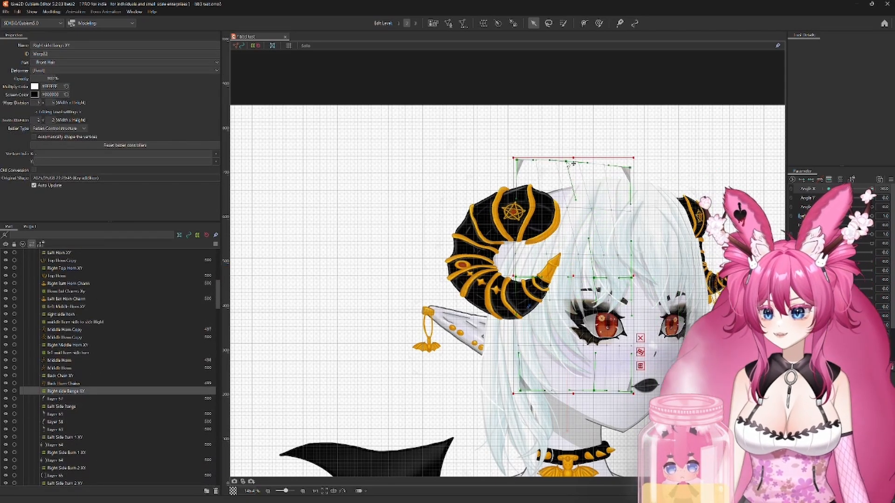
{"action": "left_click_drag", "start_coordinate": [505, 160], "coordinate": [481, 157]}
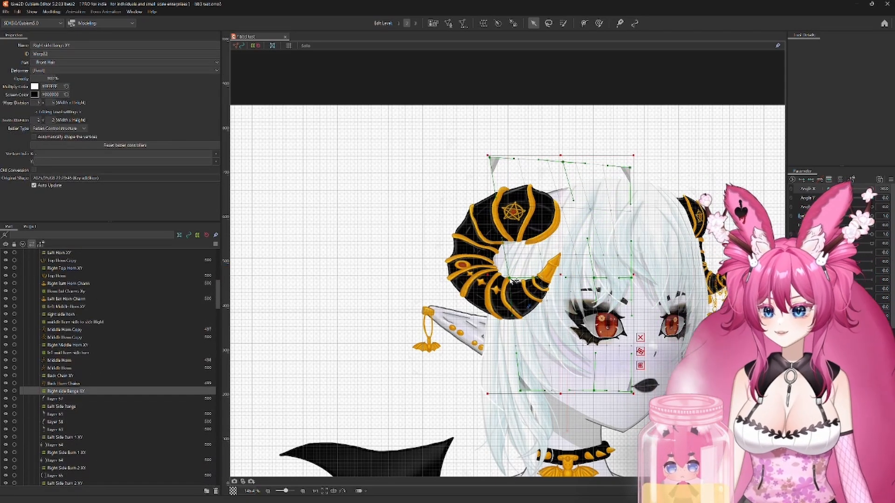
{"action": "left_click_drag", "start_coordinate": [563, 162], "coordinate": [561, 164]}
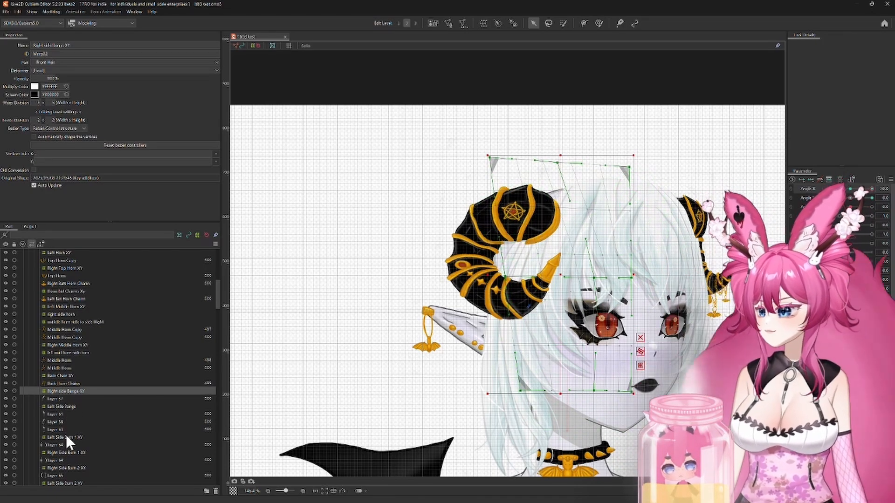
Step: Select the Right Side Burn 1 XY deformer and hide the top horn, middle horn and horn tip layers covering the hair
{"action": "left_click", "coordinate": [71, 436]}
{"action": "left_click", "coordinate": [71, 453]}
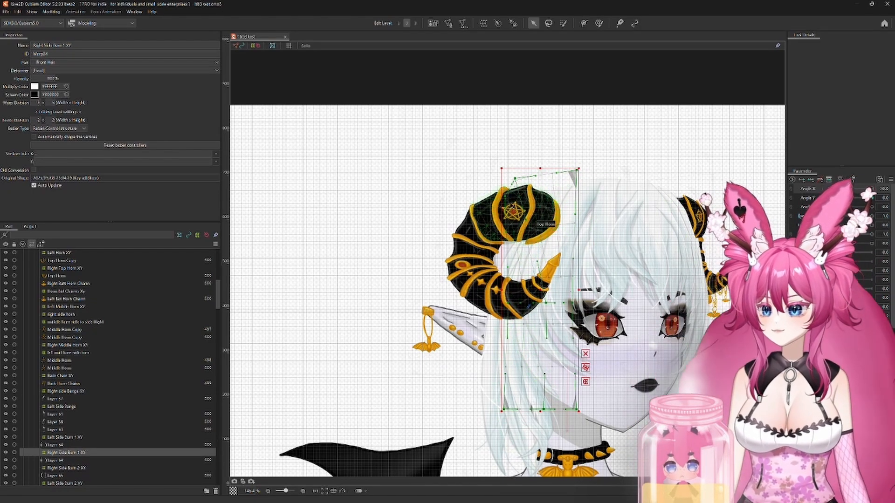
{"action": "left_click", "coordinate": [5, 361]}
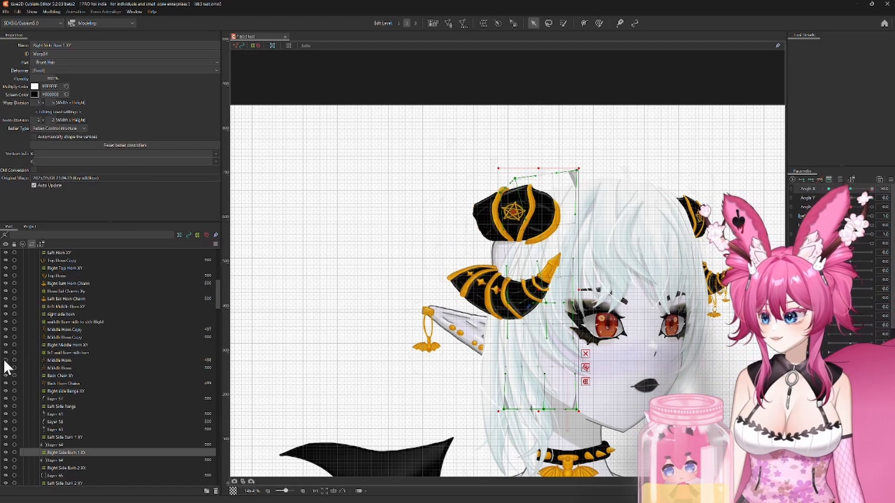
{"action": "left_click", "coordinate": [6, 269]}
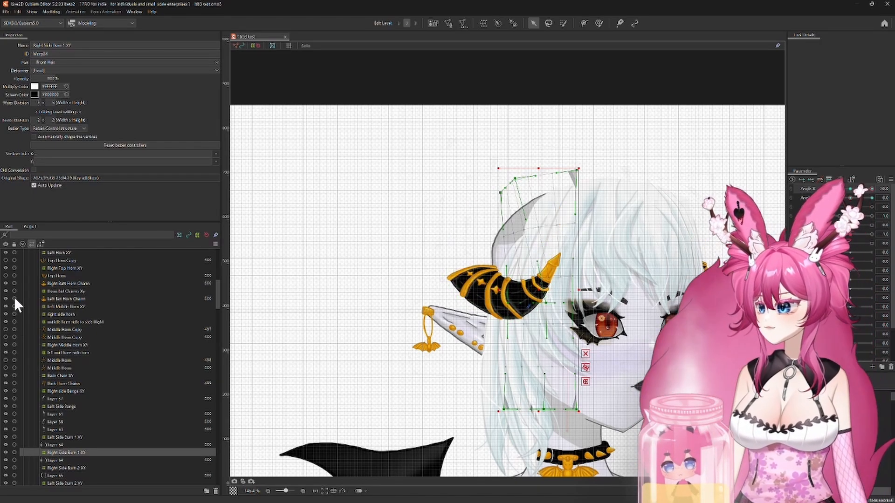
{"action": "scroll", "coordinate": [13, 290], "scroll_direction": "up", "scroll_amount": 4}
{"action": "left_click", "coordinate": [5, 272]}
{"action": "scroll", "coordinate": [6, 272], "scroll_direction": "up", "scroll_amount": 1}
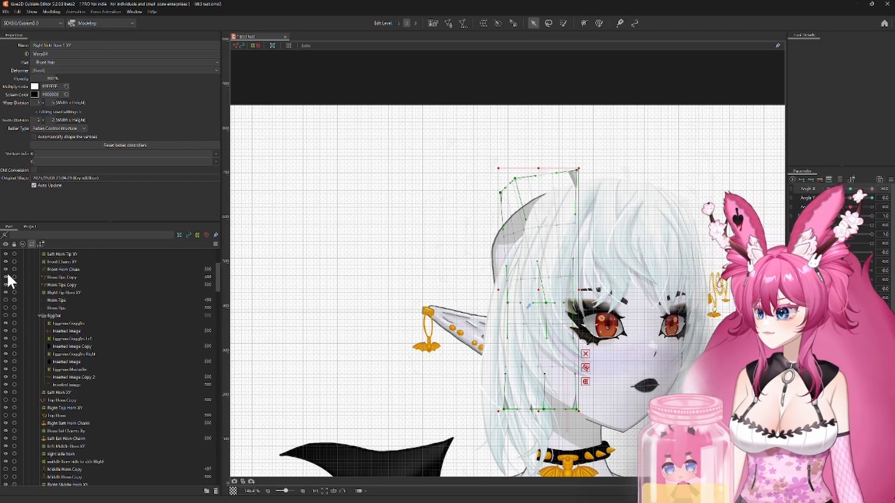
{"action": "scroll", "coordinate": [409, 389], "scroll_direction": "down", "scroll_amount": 2}
{"action": "scroll", "coordinate": [409, 387], "scroll_direction": "up", "scroll_amount": 2}
Step: At Angle X 30, push the Right Side Burn 1 XY deformer's outer middle point outward and adjust its upper points
{"action": "left_click_drag", "start_coordinate": [410, 384], "coordinate": [356, 329]}
{"action": "scroll", "coordinate": [410, 249], "scroll_direction": "up", "scroll_amount": 2}
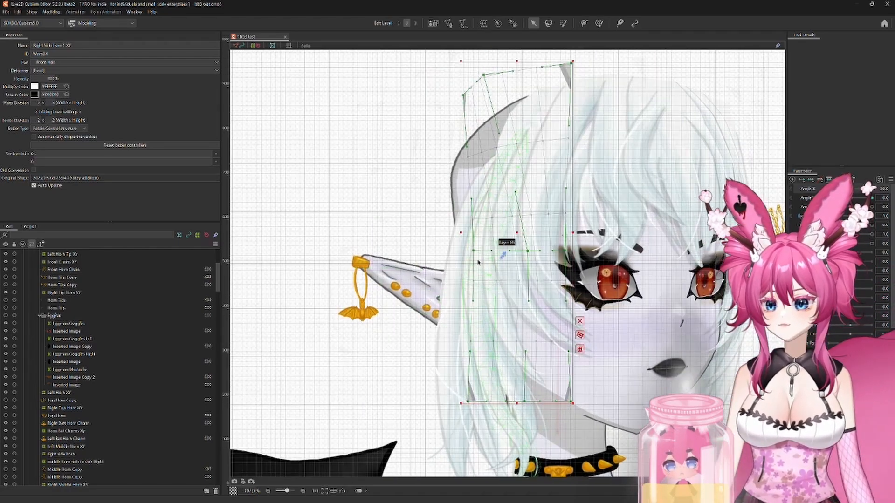
{"action": "left_click_drag", "start_coordinate": [474, 252], "coordinate": [462, 252]}
{"action": "left_click_drag", "start_coordinate": [463, 95], "coordinate": [484, 69]}
Step: At Angle X 30, pull the Front Hair XY deformer's outer middle and lower corner points outward and fine-tune its top middle area
{"action": "left_click", "coordinate": [586, 152]}
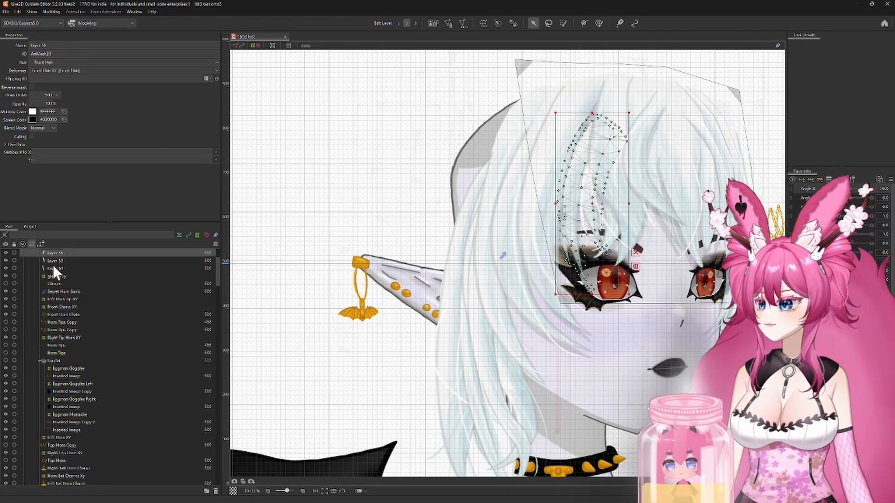
{"action": "scroll", "coordinate": [53, 265], "scroll_direction": "up", "scroll_amount": 3}
{"action": "left_click", "coordinate": [58, 276]}
{"action": "mouse_move", "coordinate": [579, 161]}
{"action": "left_mouse_down"}
{"action": "mouse_move", "coordinate": [663, 153]}
{"action": "mouse_move", "coordinate": [566, 156]}
{"action": "left_mouse_up"}
{"action": "left_click_drag", "start_coordinate": [522, 178], "coordinate": [515, 177]}
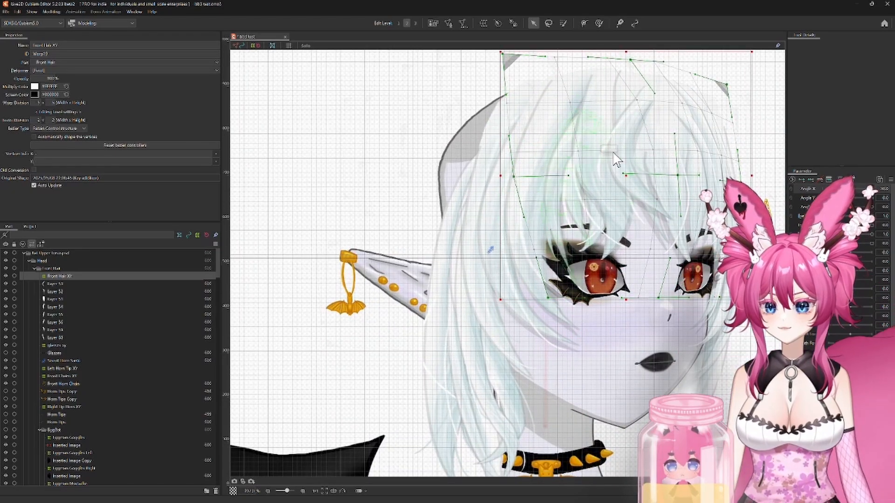
{"action": "left_click_drag", "start_coordinate": [615, 158], "coordinate": [600, 210]}
{"action": "left_click_drag", "start_coordinate": [616, 112], "coordinate": [613, 110]}
{"action": "left_click_drag", "start_coordinate": [557, 155], "coordinate": [545, 154]}
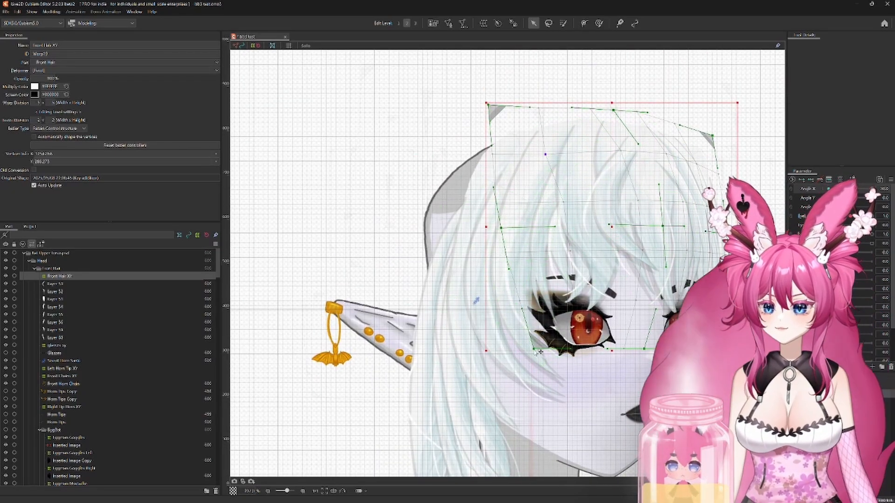
{"action": "left_click_drag", "start_coordinate": [539, 353], "coordinate": [532, 354]}
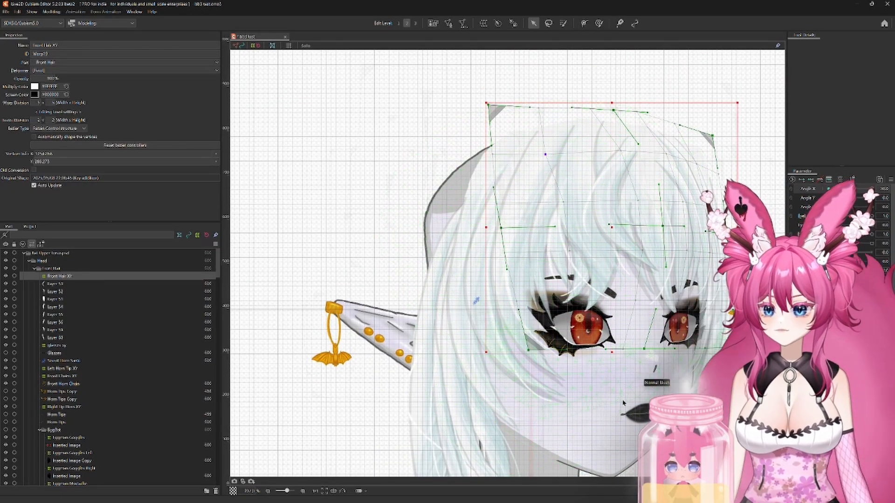
Step: At Angle X 30, pull the Right SB 5 XY deformer's outer points outward and raise its top edge to round the strand over the head
{"action": "scroll", "coordinate": [624, 403], "scroll_direction": "down", "scroll_amount": 2}
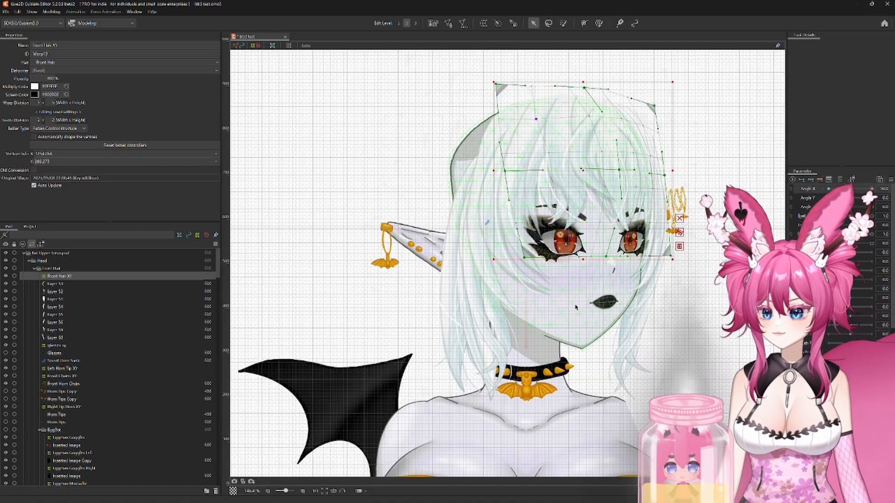
{"action": "scroll", "coordinate": [70, 373], "scroll_direction": "down", "scroll_amount": 10}
{"action": "left_click", "coordinate": [70, 474]}
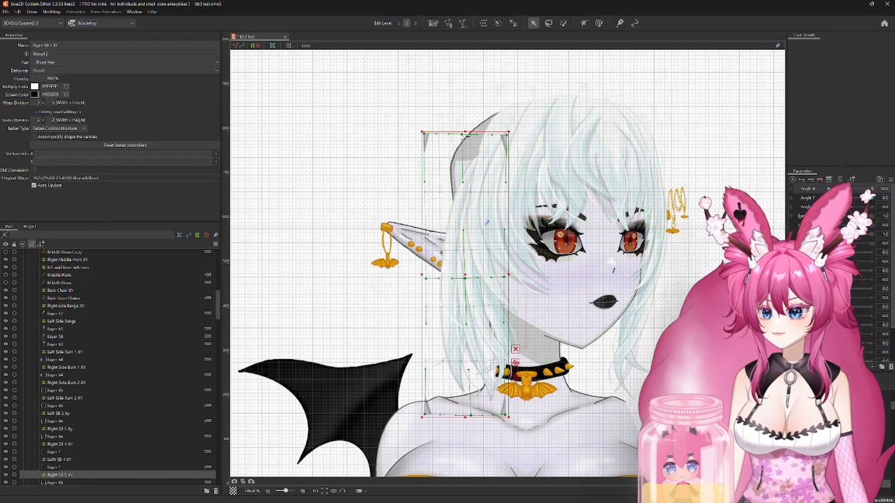
{"action": "left_click_drag", "start_coordinate": [424, 133], "coordinate": [414, 132]}
{"action": "left_click_drag", "start_coordinate": [426, 278], "coordinate": [420, 278]}
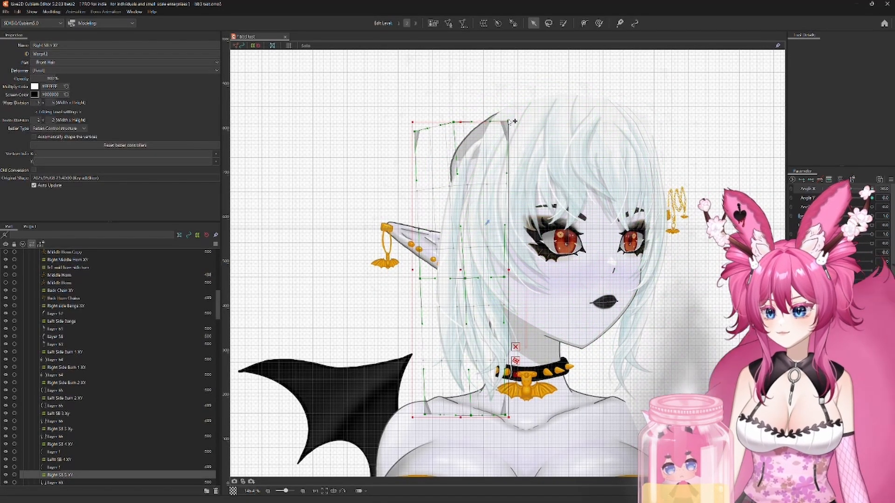
{"action": "left_click_drag", "start_coordinate": [509, 107], "coordinate": [507, 106]}
{"action": "left_click_drag", "start_coordinate": [453, 122], "coordinate": [449, 108]}
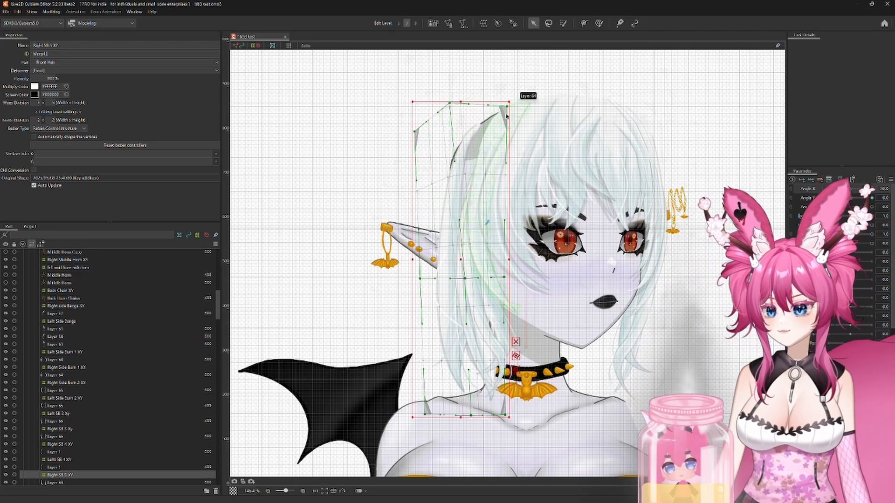
{"action": "left_click_drag", "start_coordinate": [507, 107], "coordinate": [507, 100]}
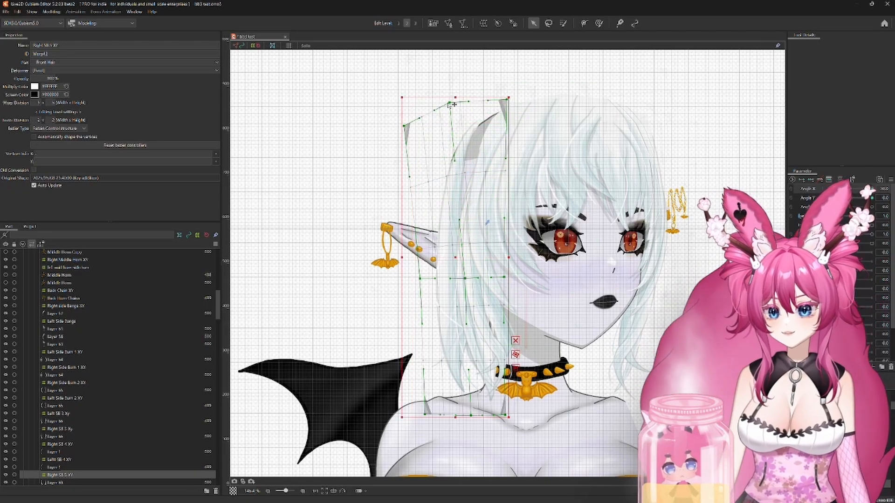
{"action": "left_click_drag", "start_coordinate": [451, 105], "coordinate": [448, 106]}
Step: At Angle X 30, widen the Right SB 4 XY deformer outward at its outer middle and upper points and raise its top edge
{"action": "left_click", "coordinate": [61, 444]}
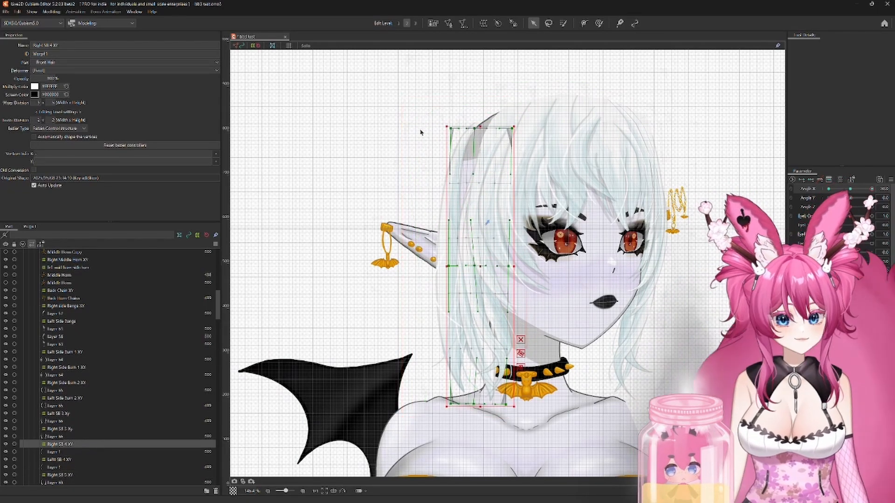
{"action": "left_click_drag", "start_coordinate": [449, 265], "coordinate": [437, 266]}
{"action": "left_click_drag", "start_coordinate": [451, 130], "coordinate": [446, 127]}
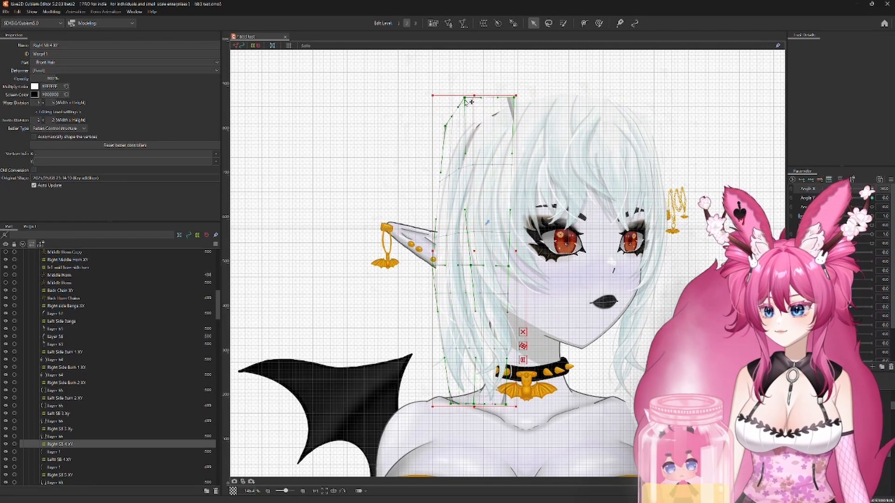
{"action": "left_click_drag", "start_coordinate": [464, 99], "coordinate": [459, 98]}
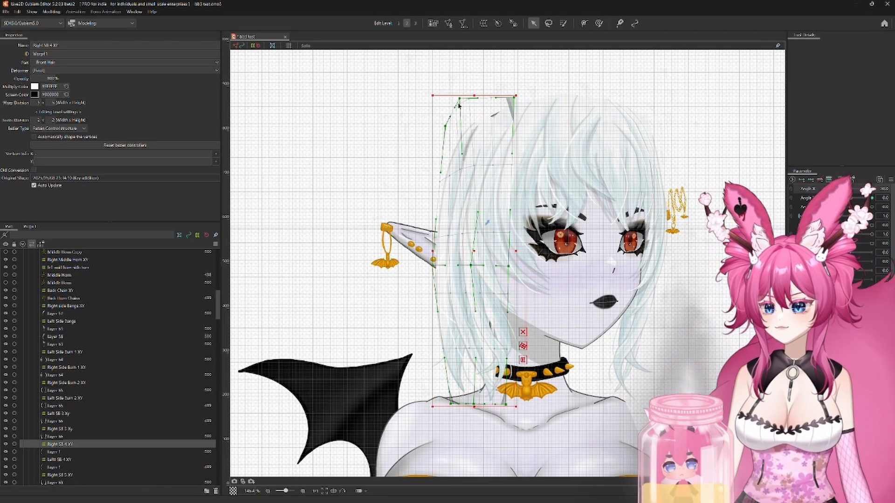
{"action": "left_click", "coordinate": [67, 428]}
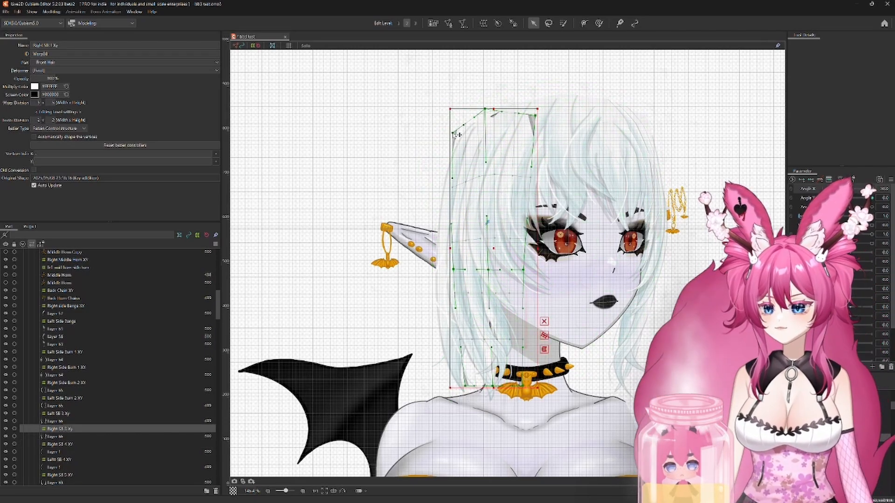
{"action": "left_click", "coordinate": [66, 444]}
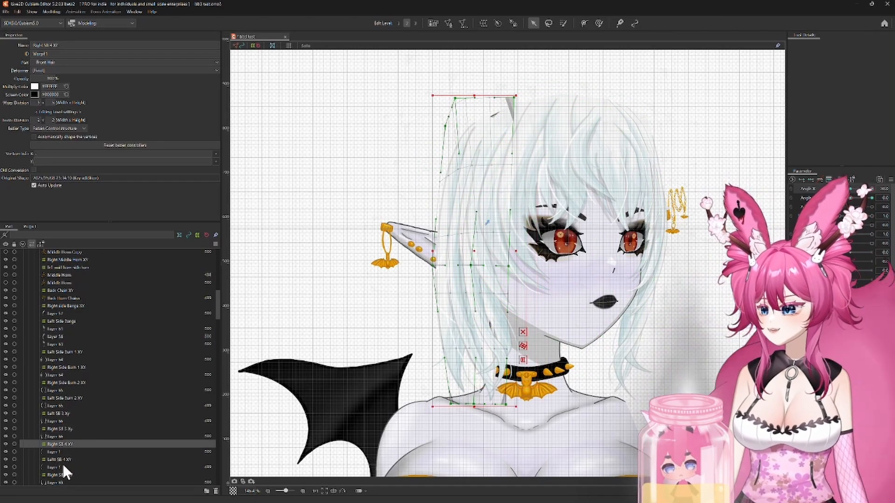
Step: At Angle X 30, raise the top middle points of Right SB 3 XY and Right Side Burn 2 XY and pull their upper outer corners outward
{"action": "left_click", "coordinate": [58, 429]}
{"action": "left_click_drag", "start_coordinate": [489, 113], "coordinate": [493, 87]}
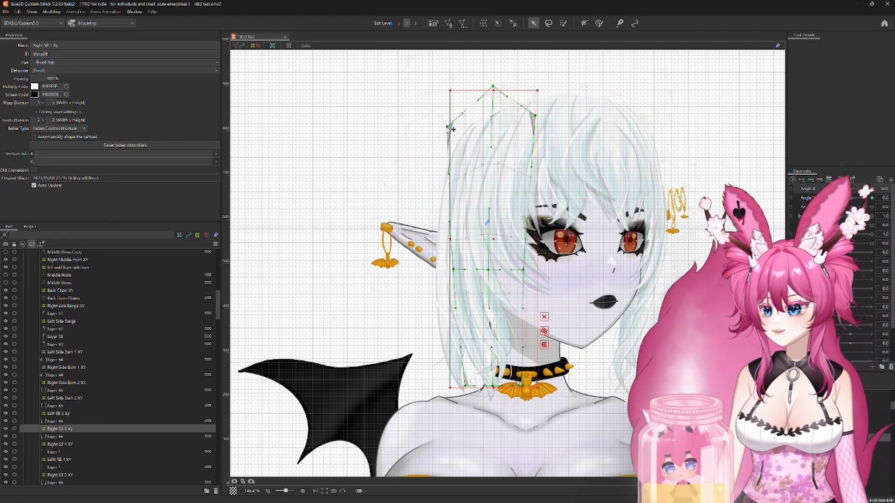
{"action": "left_click", "coordinate": [64, 382]}
{"action": "left_click_drag", "start_coordinate": [488, 134], "coordinate": [481, 74]}
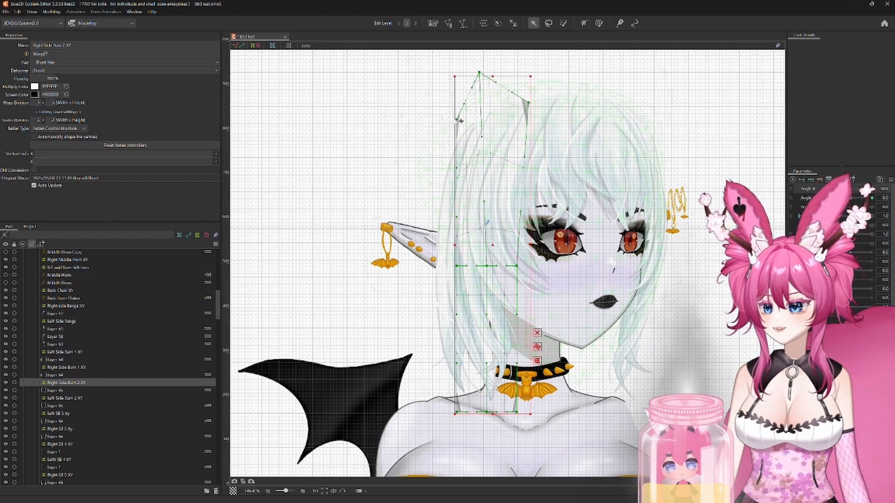
{"action": "left_click_drag", "start_coordinate": [456, 120], "coordinate": [450, 118]}
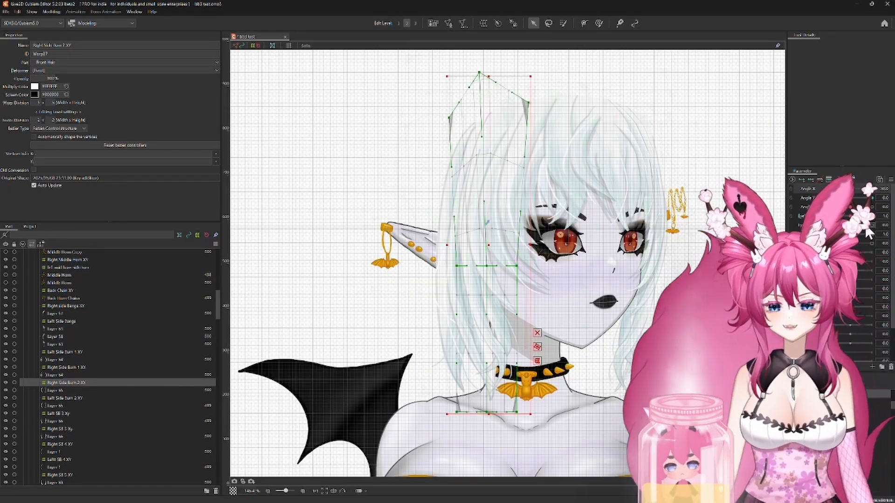
Step: Set Angle X to -30 and pull the Left Side Bangs deformer's upper outer corner up and outward
{"action": "left_click_drag", "start_coordinate": [871, 189], "coordinate": [828, 189]}
{"action": "left_click", "coordinate": [74, 352]}
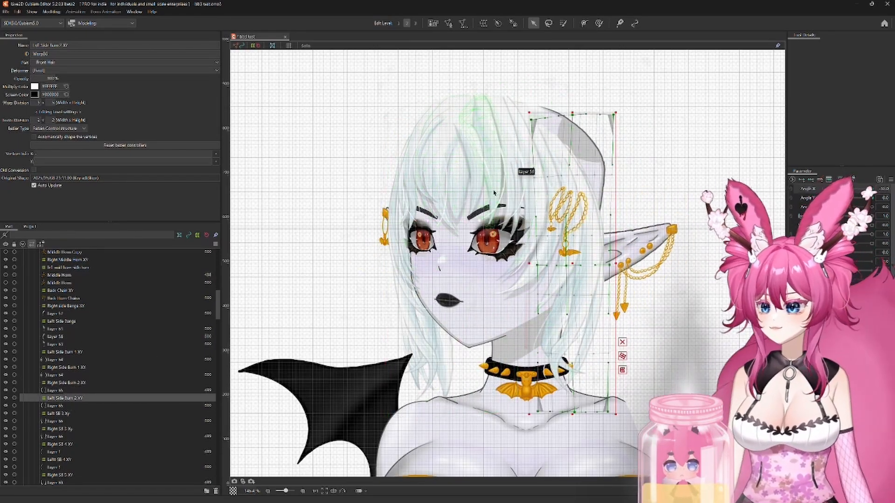
{"action": "left_click", "coordinate": [67, 321]}
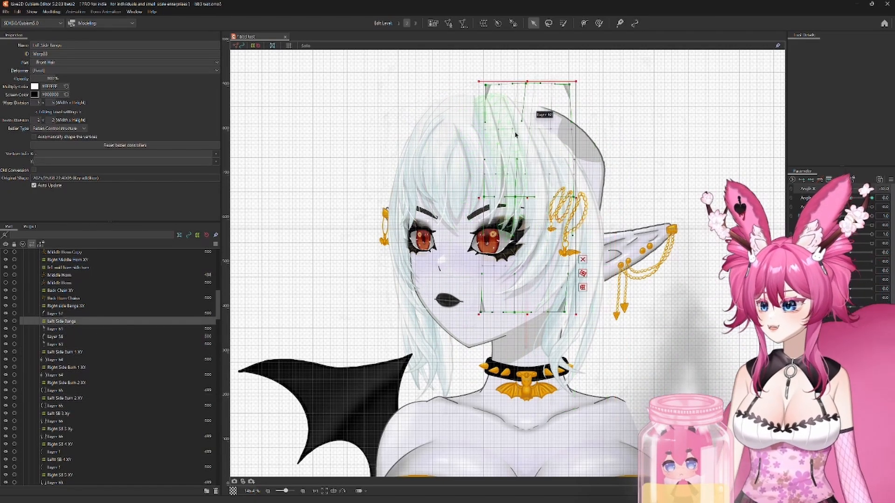
{"action": "left_click", "coordinate": [66, 306]}
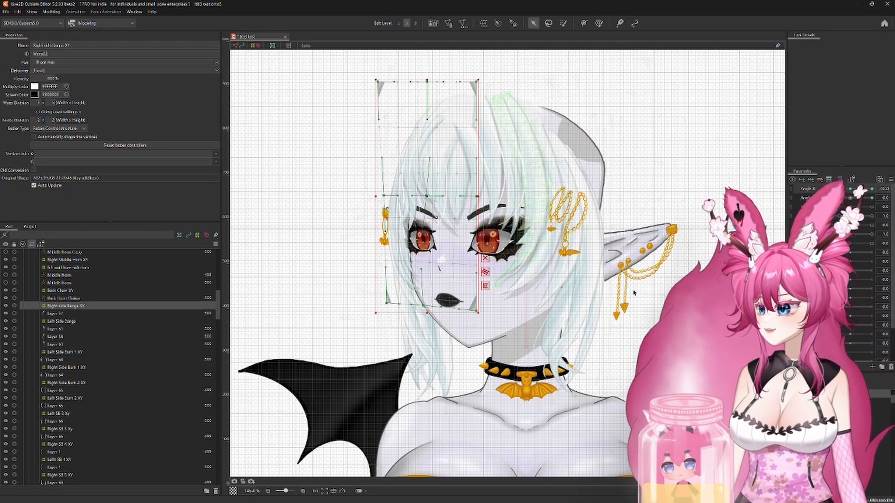
{"action": "mouse_move", "coordinate": [828, 189]}
{"action": "left_mouse_down"}
{"action": "mouse_move", "coordinate": [871, 189]}
{"action": "mouse_move", "coordinate": [827, 189]}
{"action": "left_mouse_up"}
{"action": "left_click", "coordinate": [66, 321]}
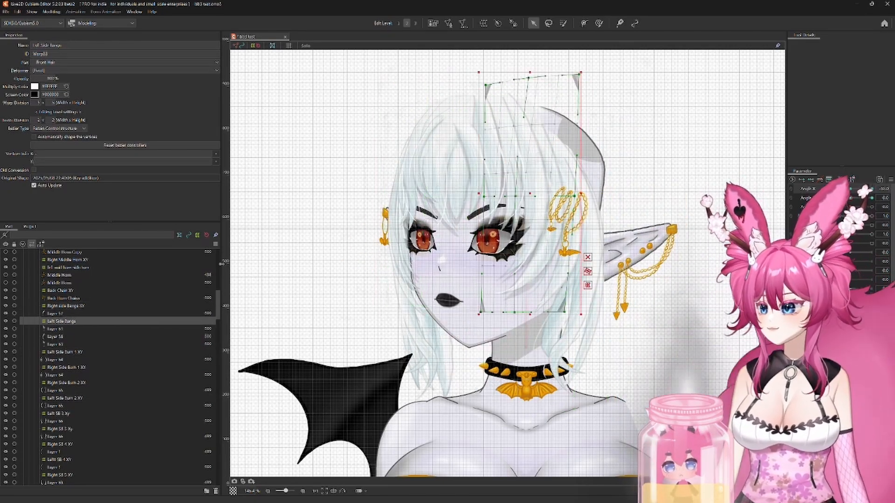
Step: At Angle X -30, reshape the top of the Left Side Burn 1 XY deformer, pulling its upper outer corner up and outward
{"action": "left_click", "coordinate": [66, 352]}
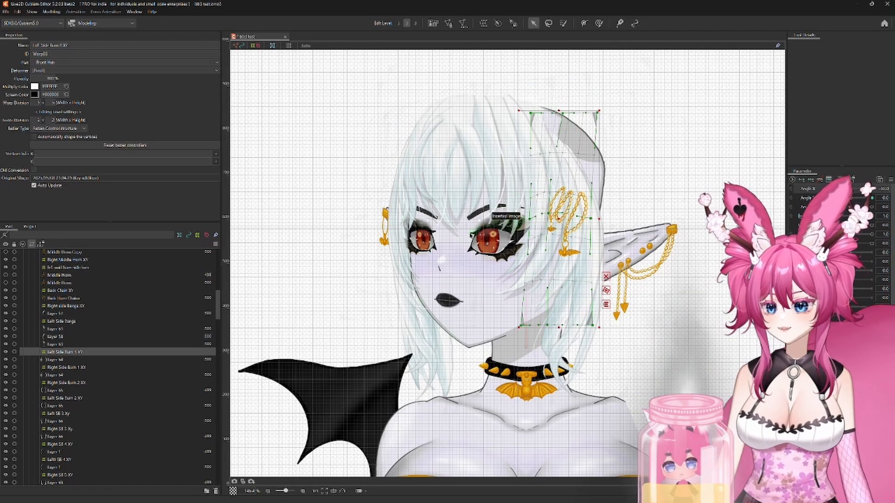
{"action": "scroll", "coordinate": [607, 151], "scroll_direction": "up", "scroll_amount": 2}
{"action": "left_click_drag", "start_coordinate": [493, 62], "coordinate": [489, 60]}
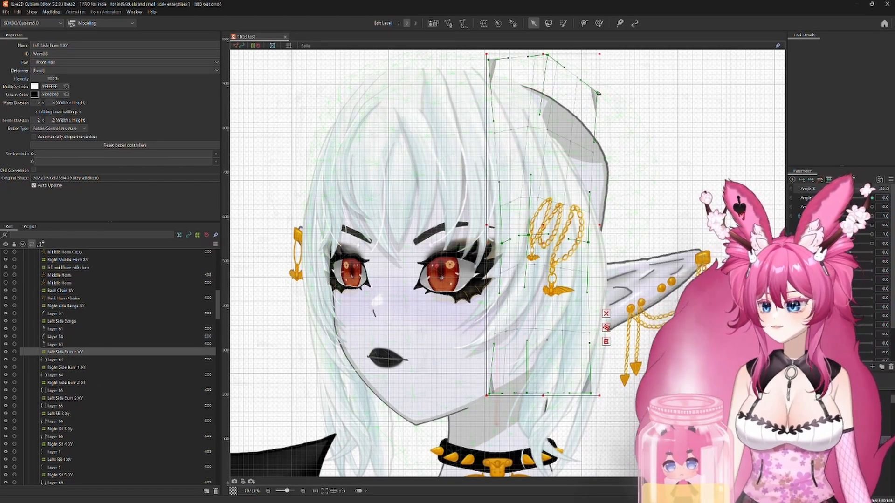
{"action": "left_click_drag", "start_coordinate": [597, 93], "coordinate": [608, 49]}
Step: At Angle X -30, pull the Left Side Burn 2 XY deformer's upper inner corner inward and raise its top middle and upper outer points
{"action": "left_click", "coordinate": [65, 398]}
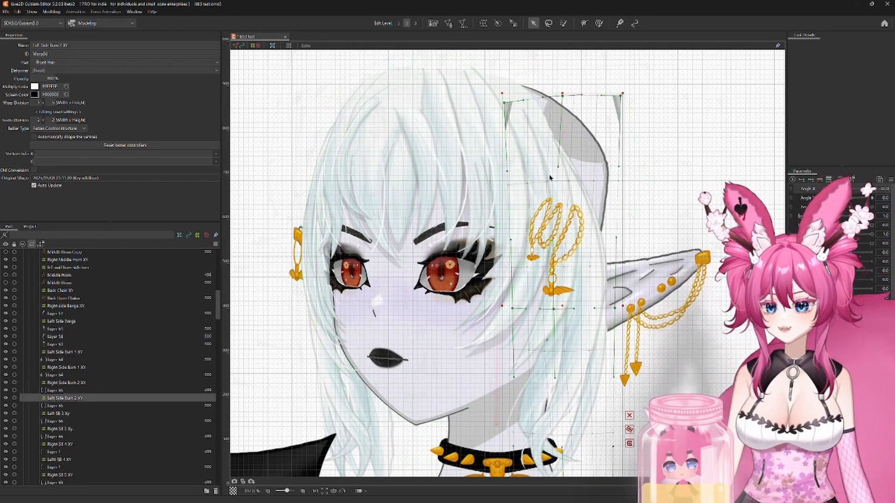
{"action": "left_click_drag", "start_coordinate": [562, 96], "coordinate": [532, 137]}
{"action": "left_click_drag", "start_coordinate": [482, 56], "coordinate": [462, 91]}
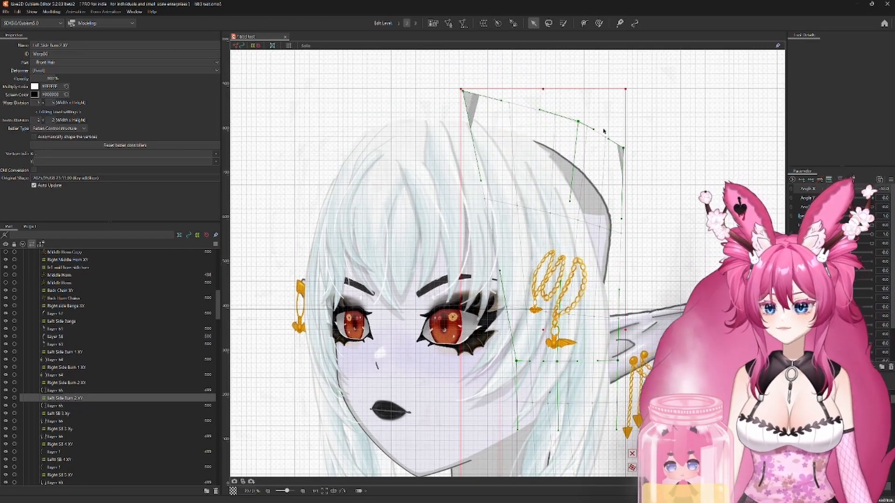
{"action": "left_click_drag", "start_coordinate": [623, 147], "coordinate": [632, 125]}
{"action": "left_click_drag", "start_coordinate": [578, 121], "coordinate": [580, 114]}
Step: At Angle X -30, raise the Left SB 3 XY deformer's top inner and middle points and pull its upper outer corner outward
{"action": "left_click", "coordinate": [78, 413]}
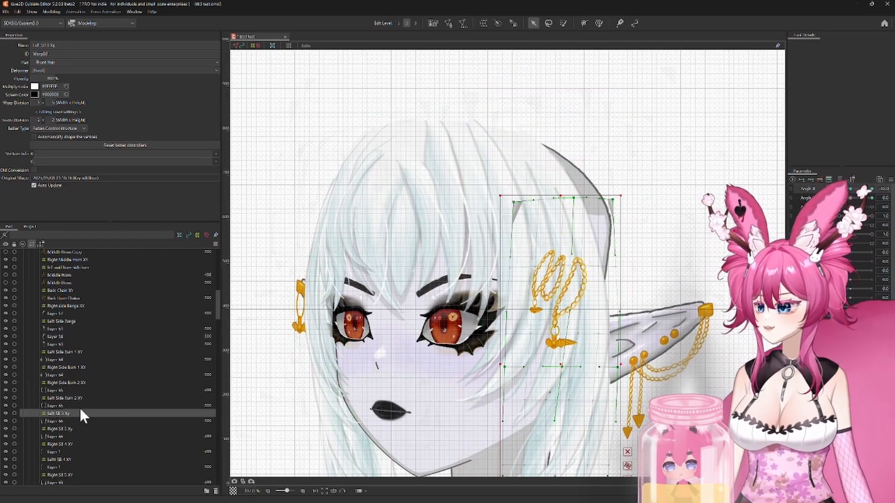
{"action": "left_click_drag", "start_coordinate": [587, 198], "coordinate": [486, 108]}
{"action": "left_click_drag", "start_coordinate": [434, 187], "coordinate": [424, 131]}
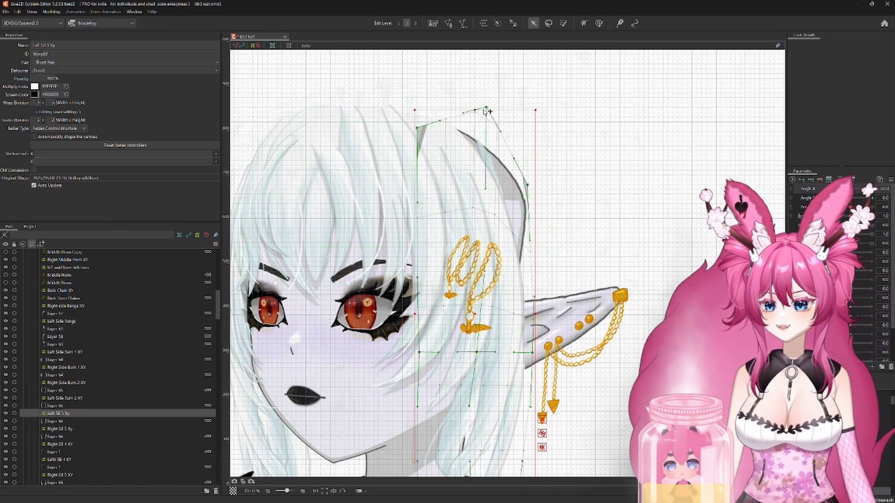
{"action": "left_click_drag", "start_coordinate": [486, 109], "coordinate": [461, 93]}
{"action": "left_click_drag", "start_coordinate": [527, 185], "coordinate": [557, 149]}
{"action": "left_click_drag", "start_coordinate": [462, 95], "coordinate": [464, 99]}
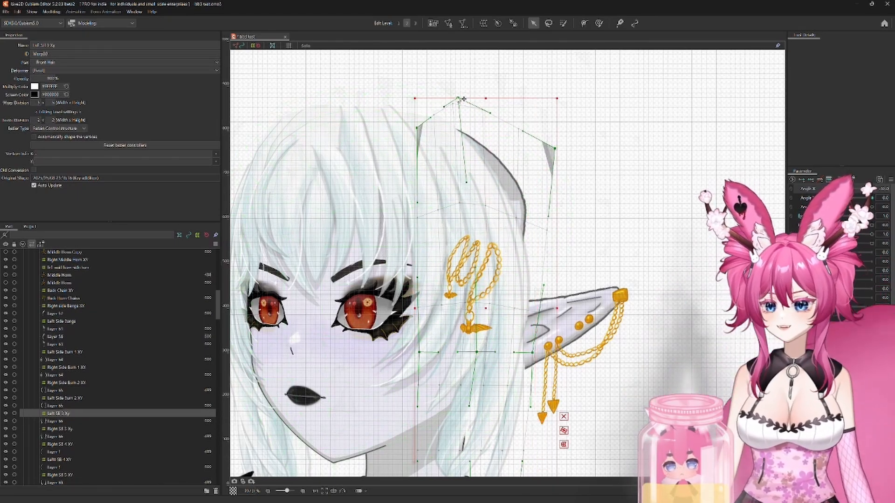
Step: At Angle X -30, raise the Left SB 4 XY deformer's top middle point and pull its top inner and outer corners apart
{"action": "left_click", "coordinate": [58, 459]}
{"action": "left_click_drag", "start_coordinate": [494, 155], "coordinate": [476, 55]}
{"action": "left_click_drag", "start_coordinate": [527, 155], "coordinate": [578, 67]}
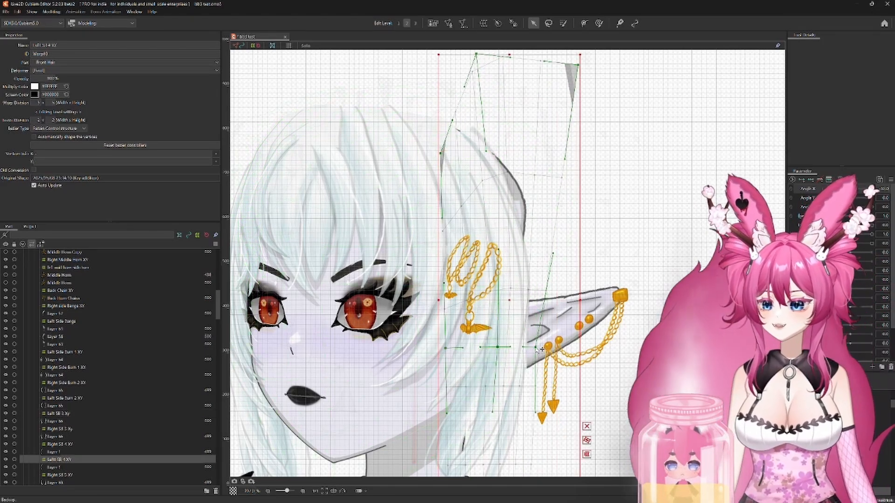
{"action": "scroll", "coordinate": [580, 307], "scroll_direction": "down", "scroll_amount": 3}
{"action": "left_click_drag", "start_coordinate": [580, 307], "coordinate": [568, 332]}
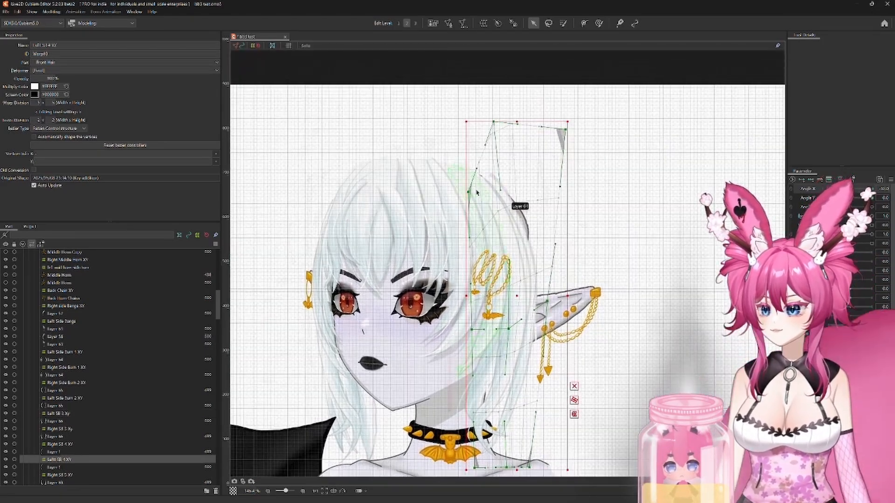
{"action": "left_click_drag", "start_coordinate": [468, 192], "coordinate": [444, 187]}
{"action": "left_click_drag", "start_coordinate": [493, 122], "coordinate": [493, 127]}
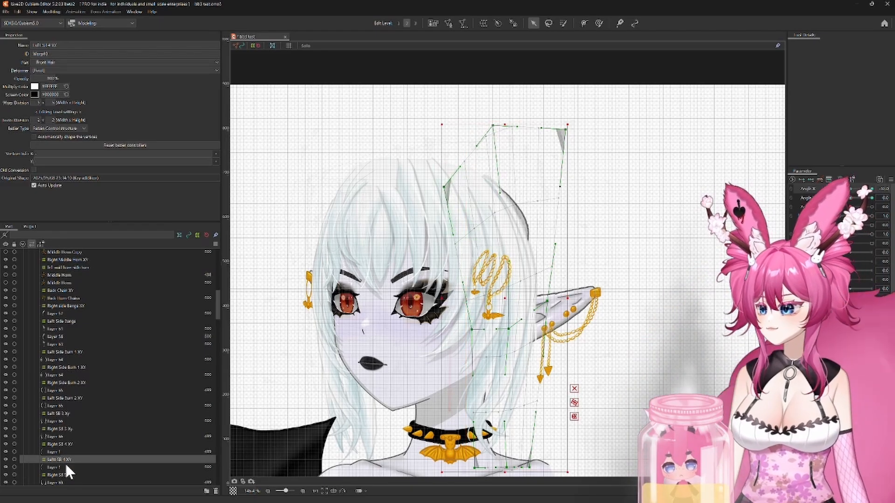
Step: Return Angle X to 0 and raise the top edge of the Right SB 4 XY deformer, starting with its middle point
{"action": "scroll", "coordinate": [66, 466], "scroll_direction": "down", "scroll_amount": 1}
{"action": "left_click_drag", "start_coordinate": [828, 189], "coordinate": [854, 198]}
{"action": "left_click", "coordinate": [58, 447]}
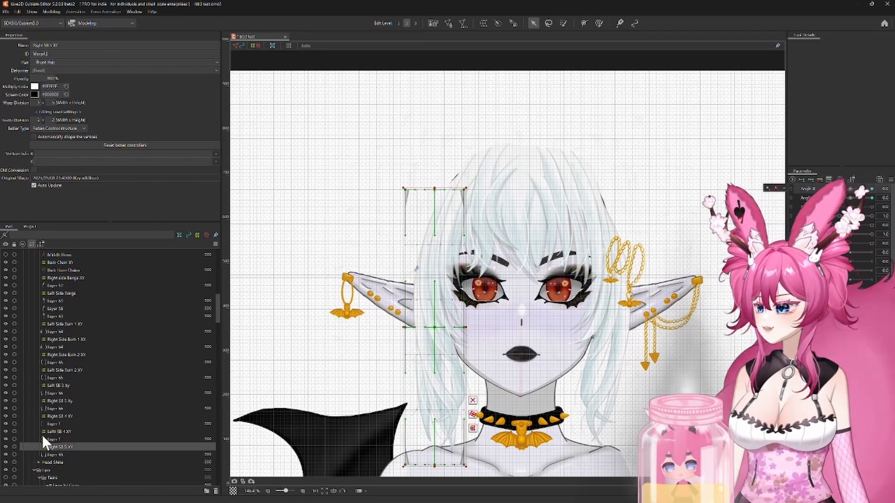
{"action": "left_click", "coordinate": [59, 416]}
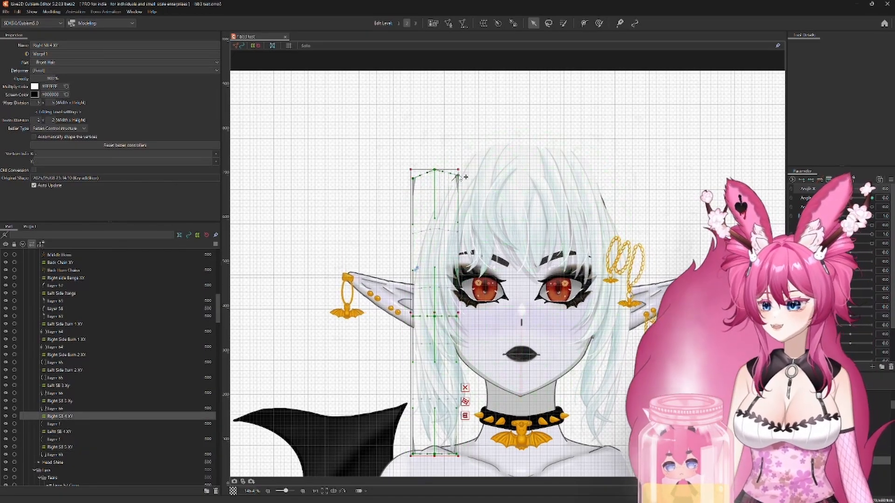
Step: At the neutral angle, raise the Right SB 3 Xy deformer's top middle point and both top corners
{"action": "left_click", "coordinate": [60, 401]}
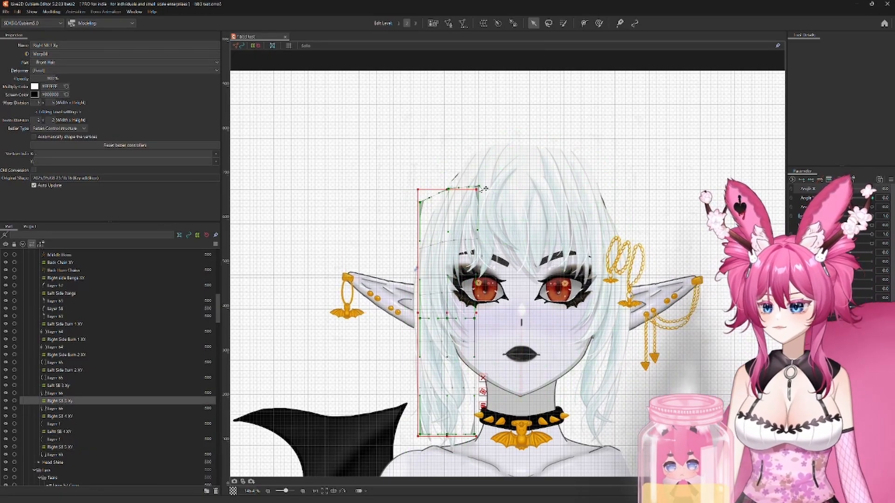
{"action": "left_click_drag", "start_coordinate": [479, 187], "coordinate": [480, 187]}
{"action": "left_click_drag", "start_coordinate": [420, 203], "coordinate": [422, 192]}
Step: At the neutral angle, raise the top points of the Right Side Burn 2 XY and Right Side Burn 1 XY deformers
{"action": "left_click", "coordinate": [64, 355]}
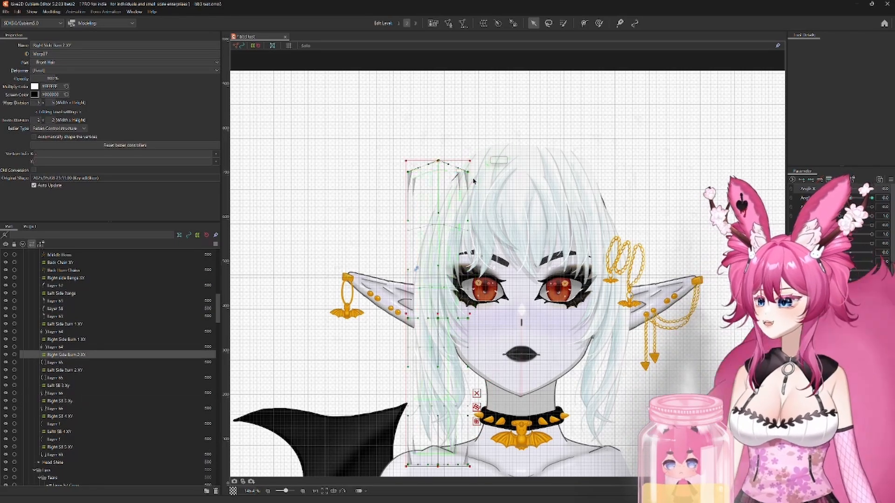
{"action": "left_click", "coordinate": [74, 339]}
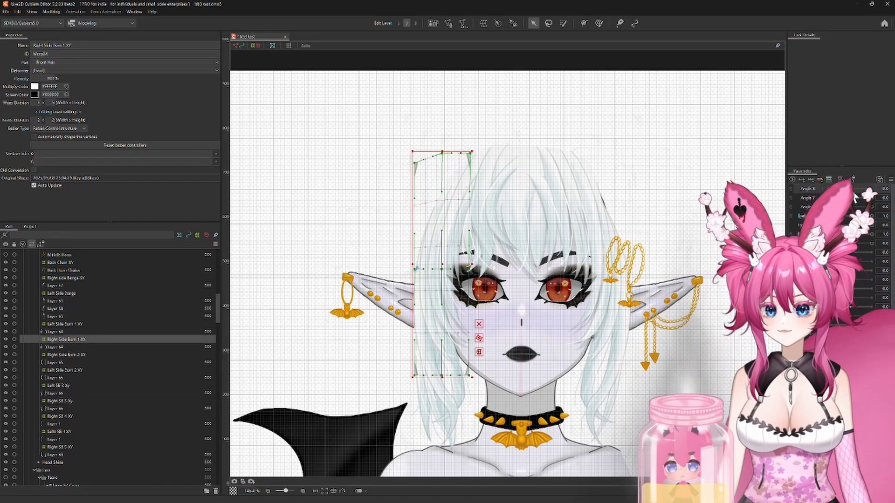
{"action": "mouse_move", "coordinate": [850, 190]}
{"action": "left_mouse_down"}
{"action": "mouse_move", "coordinate": [871, 190]}
{"action": "mouse_move", "coordinate": [849, 190]}
{"action": "left_mouse_up"}
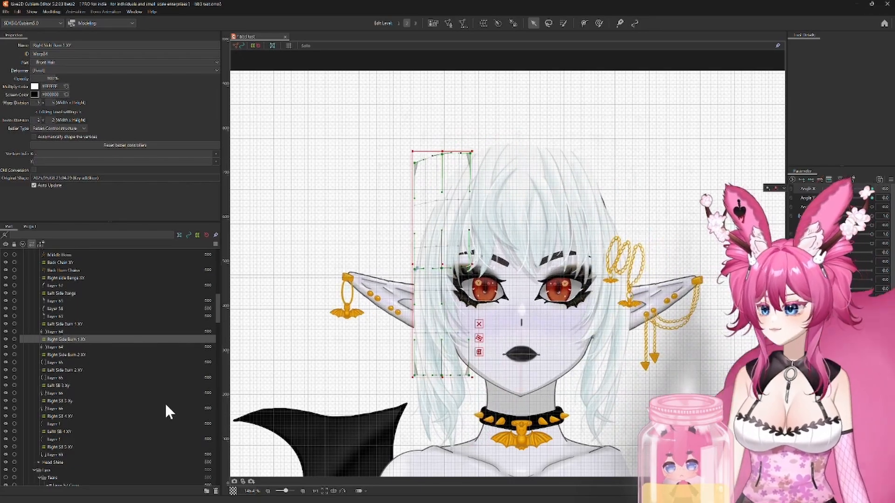
Step: At the neutral angle, raise the whole top edge of the Right SB 5 XY deformer above its hair strand
{"action": "left_click", "coordinate": [59, 448]}
{"action": "left_click_drag", "start_coordinate": [435, 190], "coordinate": [404, 169]}
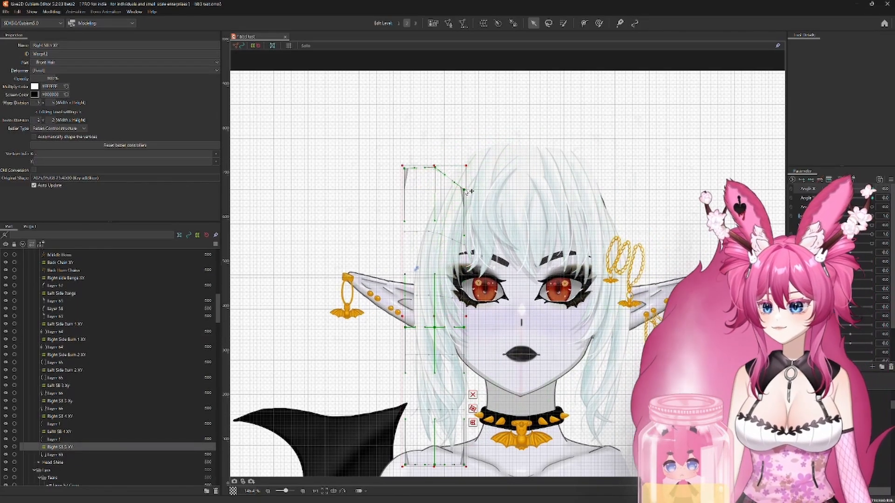
{"action": "left_click_drag", "start_coordinate": [464, 190], "coordinate": [465, 165]}
{"action": "mouse_move", "coordinate": [850, 190]}
{"action": "left_mouse_down"}
{"action": "mouse_move", "coordinate": [872, 190]}
{"action": "mouse_move", "coordinate": [855, 191]}
{"action": "left_mouse_up"}
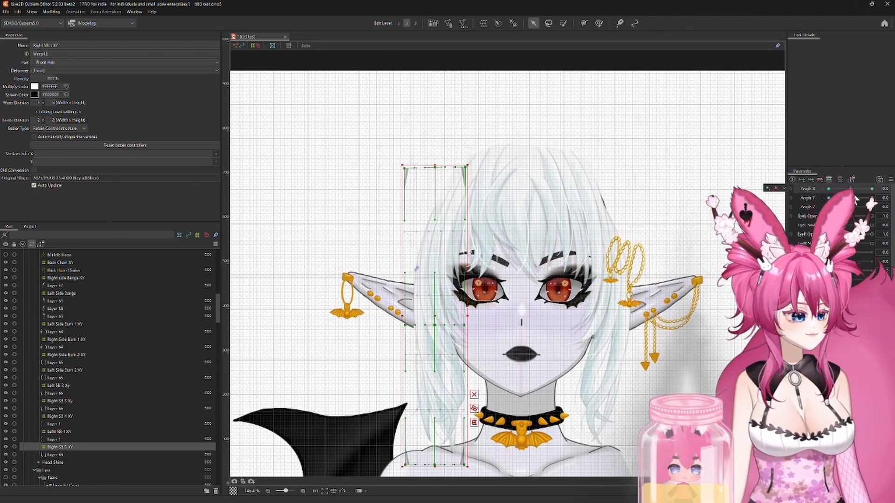
Step: At the neutral angle, raise the top points of the Left SB 4 XY and Left SB 3 Xy deformers
{"action": "left_click", "coordinate": [54, 432]}
{"action": "left_click_drag", "start_coordinate": [613, 178], "coordinate": [618, 171]}
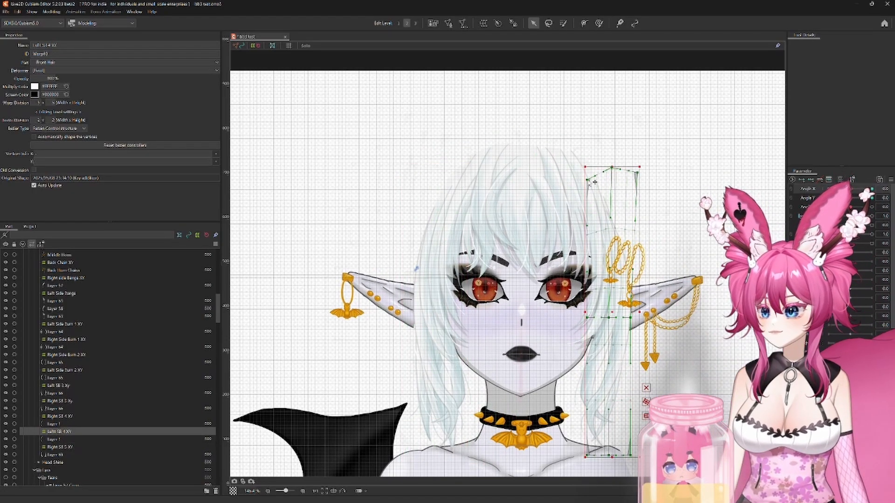
{"action": "left_click", "coordinate": [53, 386]}
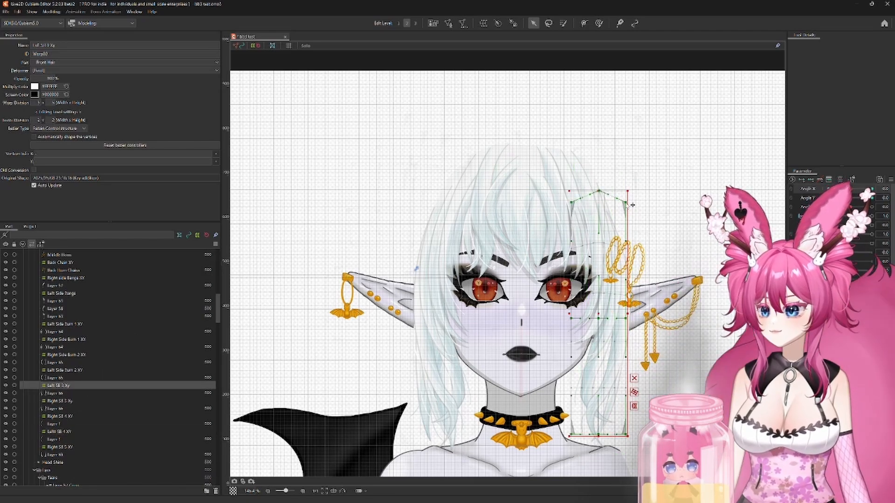
Step: Raise the top edges of the Left Side Burn 2 XY, Left Side Burn 1 XY and Left Side Bangs deformers at the neutral angle
{"action": "left_click", "coordinate": [54, 370]}
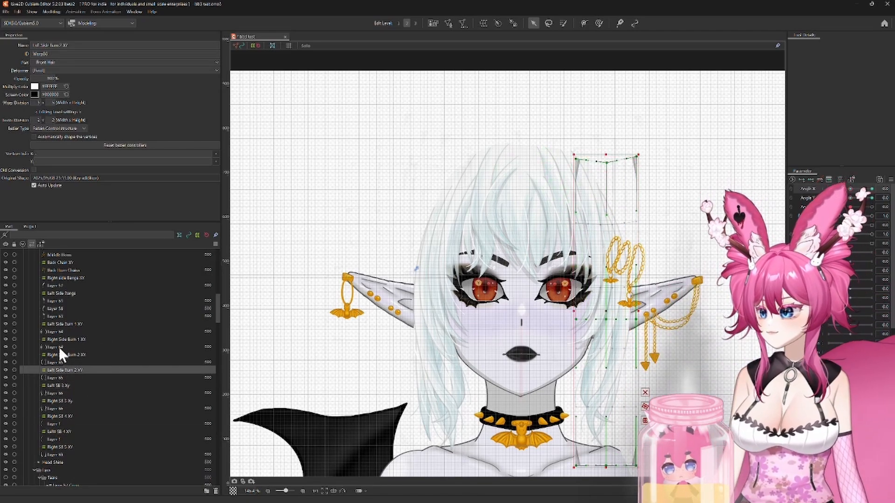
{"action": "left_click", "coordinate": [61, 324]}
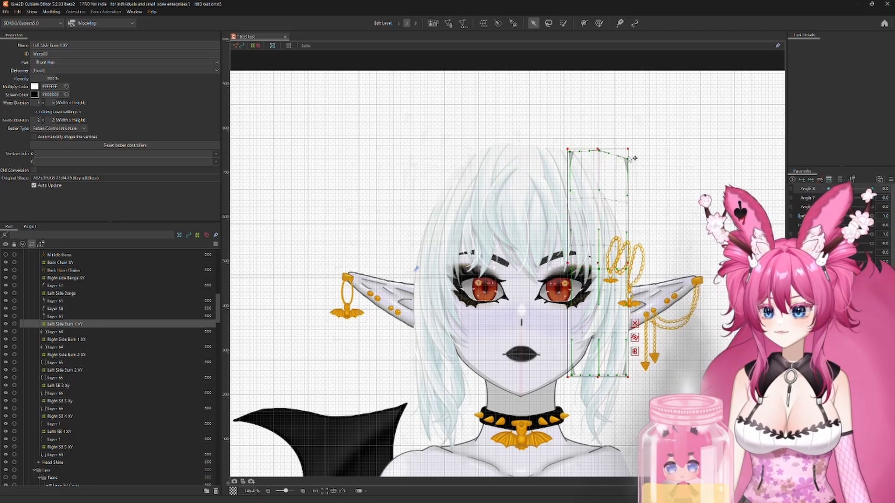
{"action": "left_click", "coordinate": [60, 293]}
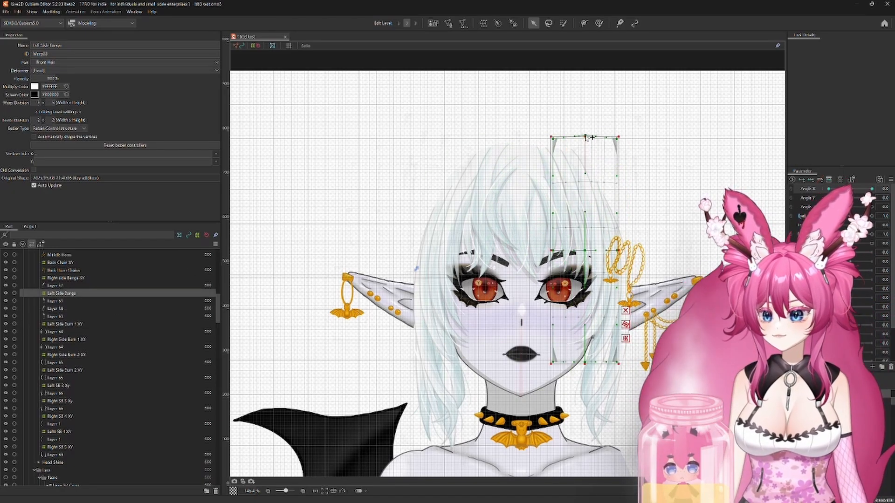
Step: Set Angle Y to -30 and reshape the Right SB 5 XY deformer, pulling its top inner corner up and inward and adjusting its bottom edge
{"action": "left_click_drag", "start_coordinate": [850, 189], "coordinate": [498, 393]}
{"action": "left_click", "coordinate": [60, 447]}
{"action": "left_click_drag", "start_coordinate": [472, 294], "coordinate": [468, 303]}
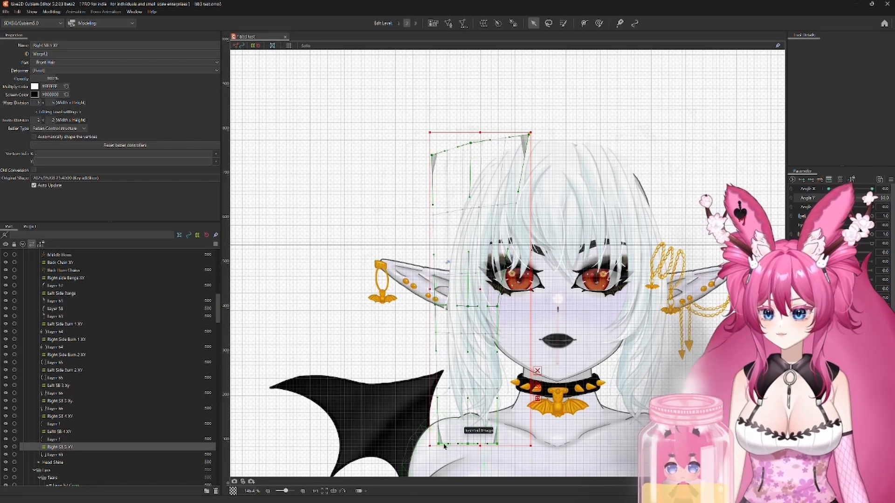
{"action": "scroll", "coordinate": [564, 446], "scroll_direction": "down", "scroll_amount": 4}
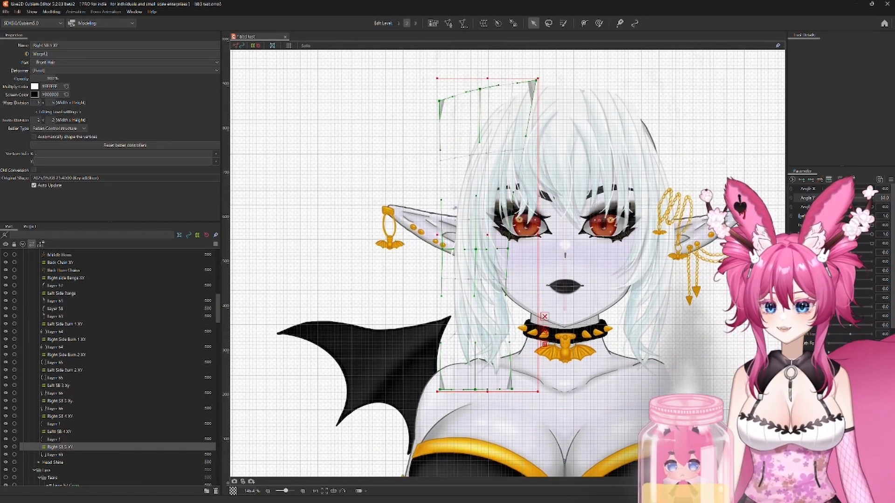
Step: Set Angle Y to 30, reshape the Right SB 5 XY deformer with its bottom corners flared outward, and return Angle Y to 0
{"action": "left_click_drag", "start_coordinate": [827, 198], "coordinate": [872, 197]}
{"action": "left_click_drag", "start_coordinate": [484, 257], "coordinate": [503, 275]}
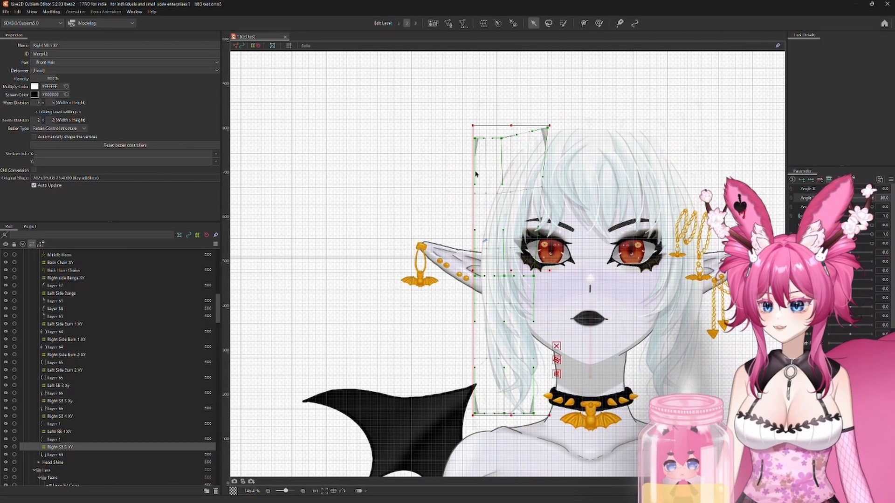
{"action": "scroll", "coordinate": [501, 278], "scroll_direction": "down", "scroll_amount": 3}
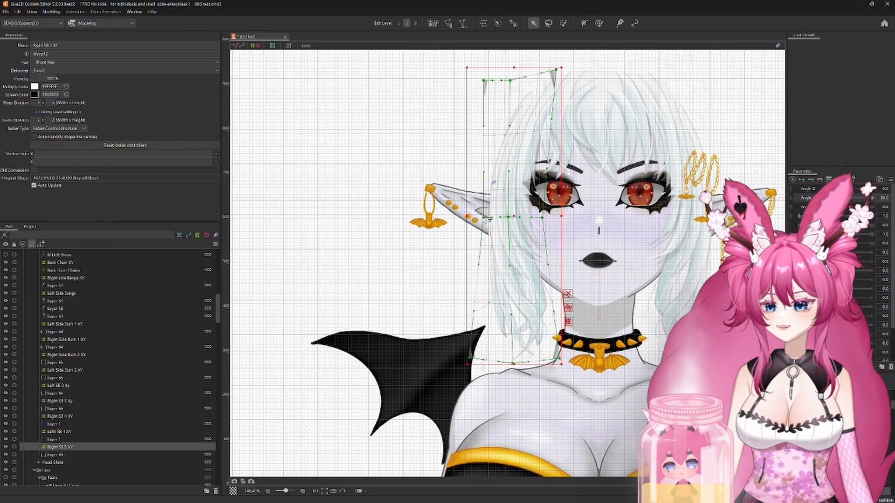
{"action": "left_click_drag", "start_coordinate": [873, 202], "coordinate": [850, 199]}
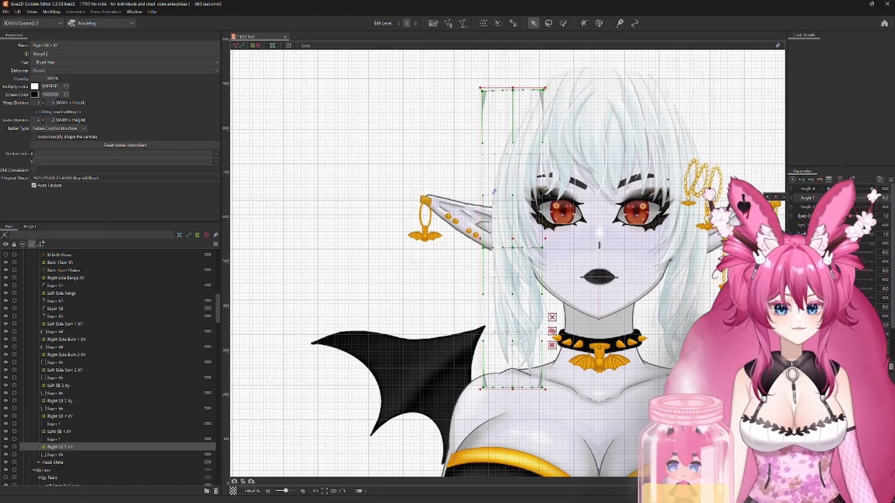
Step: Duplicate the Right SB 5 XY deformer together with its hair layer and rename the copied deformer Left SB 5 XY
{"action": "left_click", "coordinate": [58, 454], "text": "ctrl"}
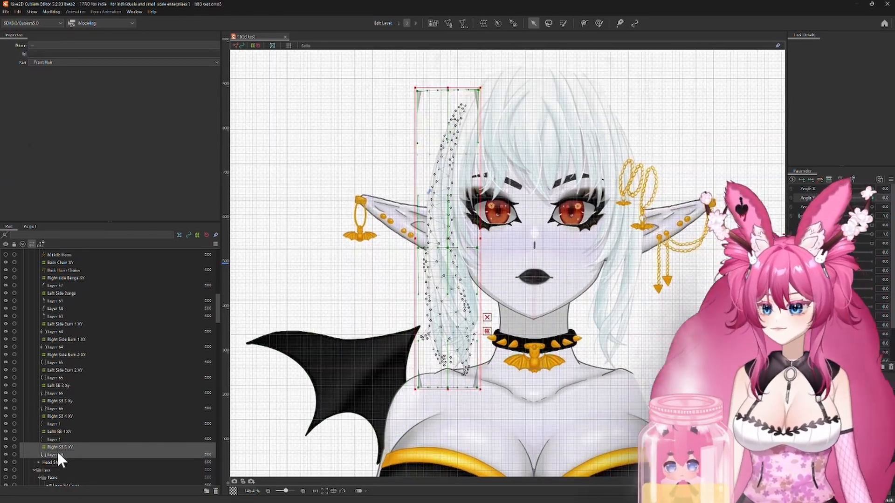
{"action": "left_click", "coordinate": [99, 446]}
{"action": "key", "text": "Delete"}
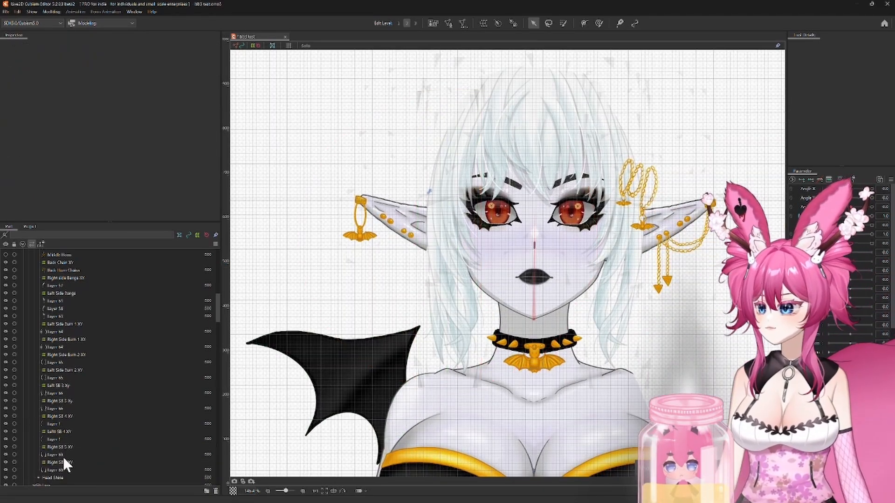
{"action": "left_click", "coordinate": [66, 447]}
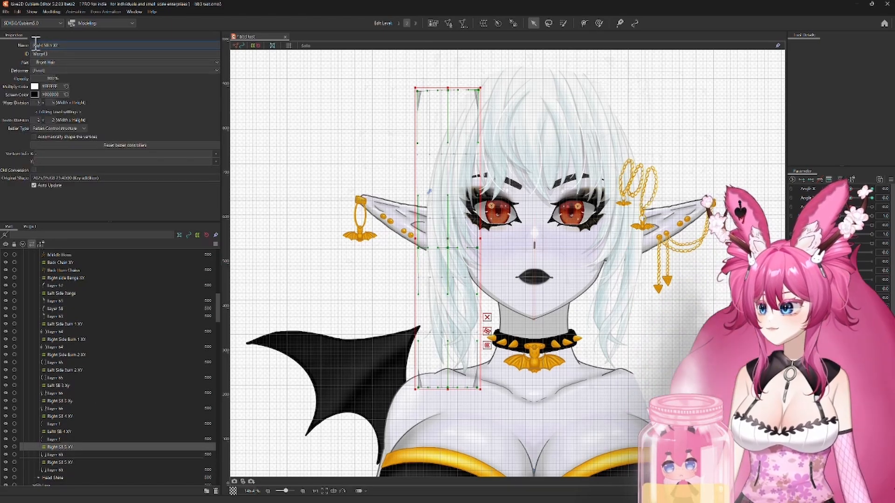
Step: Flip the Left SB 5 XY deformer and its hair layer horizontally and move them inward against the opposite side of the head
{"action": "left_click", "coordinate": [62, 453], "text": "ctrl"}
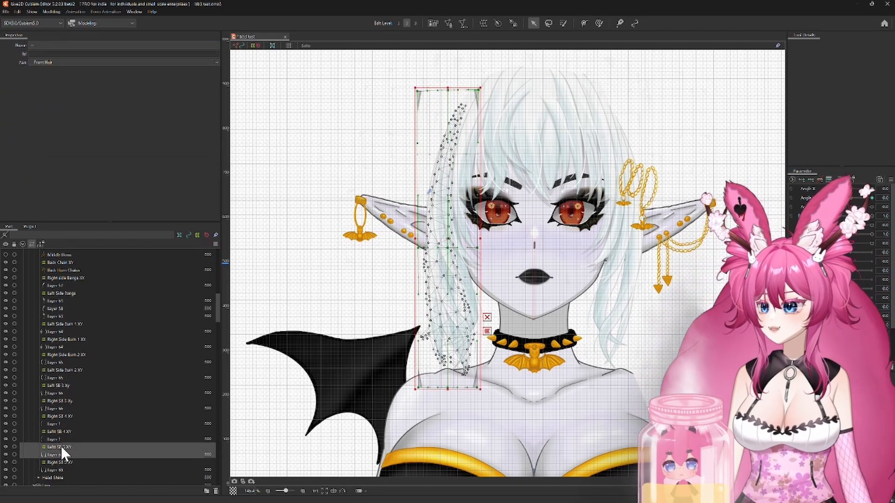
{"action": "right_click", "coordinate": [456, 308]}
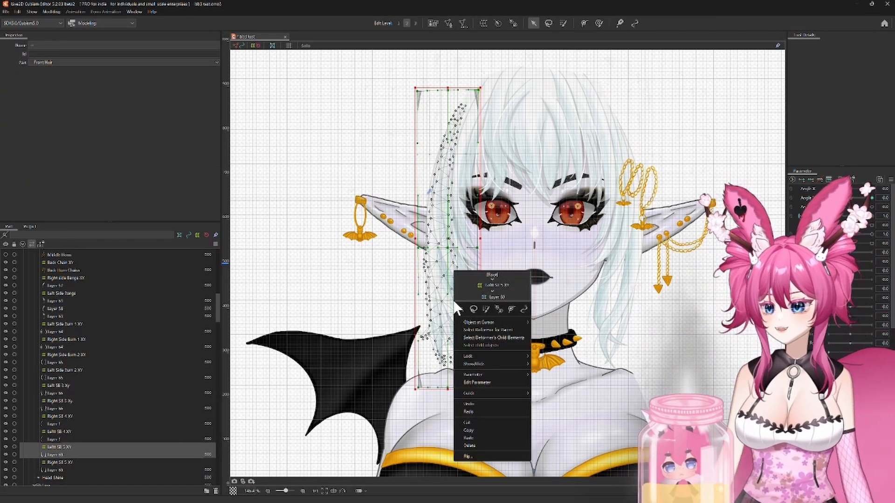
{"action": "left_click", "coordinate": [471, 457]}
{"action": "left_click", "coordinate": [433, 314]}
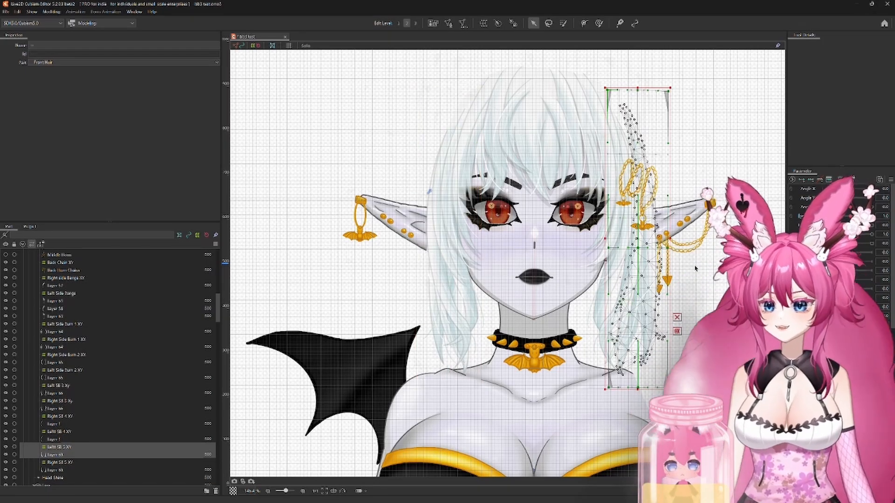
{"action": "left_click_drag", "start_coordinate": [637, 240], "coordinate": [618, 237]}
Step: Set Angle X to -30, move the Left SB 5 XY strand inward, and pull the deformer's top outer corner up and outward
{"action": "scroll", "coordinate": [692, 89], "scroll_direction": "up", "scroll_amount": 5}
{"action": "scroll", "coordinate": [651, 228], "scroll_direction": "down", "scroll_amount": 5}
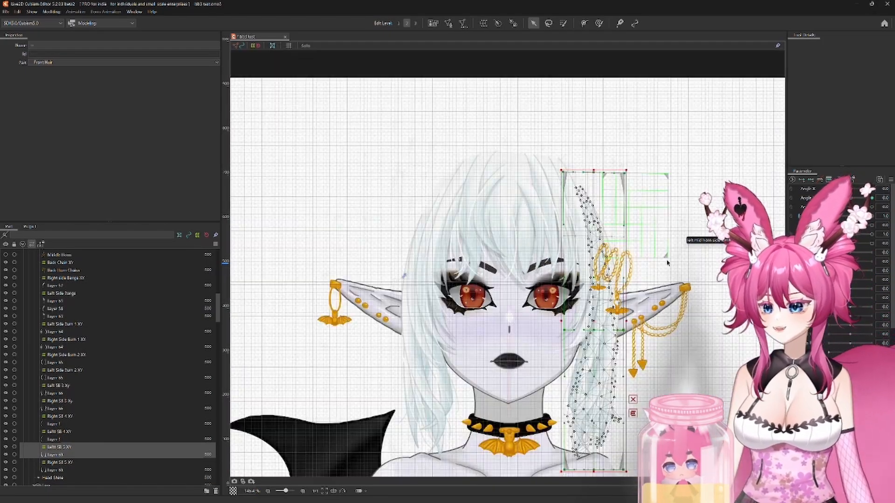
{"action": "left_click_drag", "start_coordinate": [669, 261], "coordinate": [669, 182]}
{"action": "left_click_drag", "start_coordinate": [847, 189], "coordinate": [827, 189]}
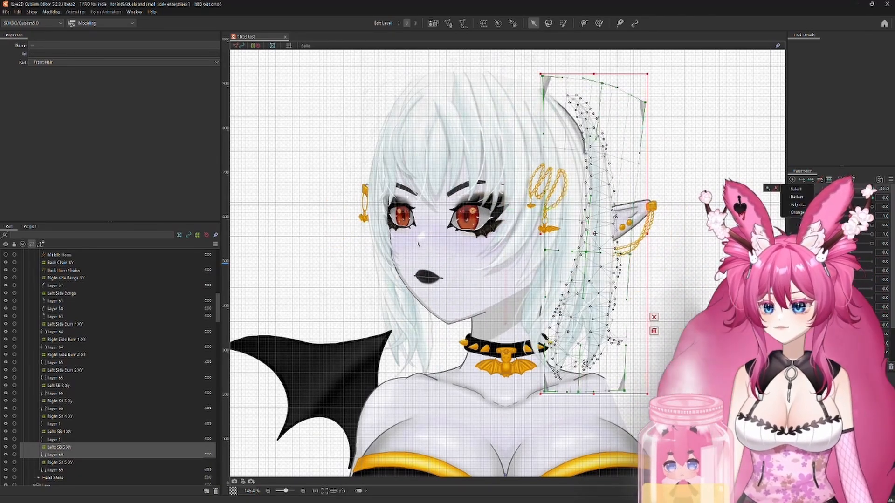
{"action": "left_click_drag", "start_coordinate": [595, 234], "coordinate": [578, 235]}
{"action": "left_click_drag", "start_coordinate": [628, 103], "coordinate": [638, 92]}
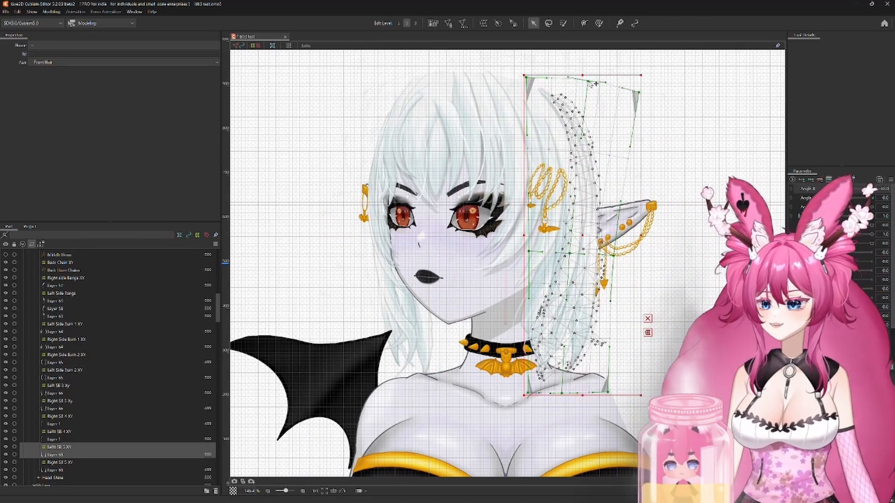
{"action": "left_click", "coordinate": [70, 447]}
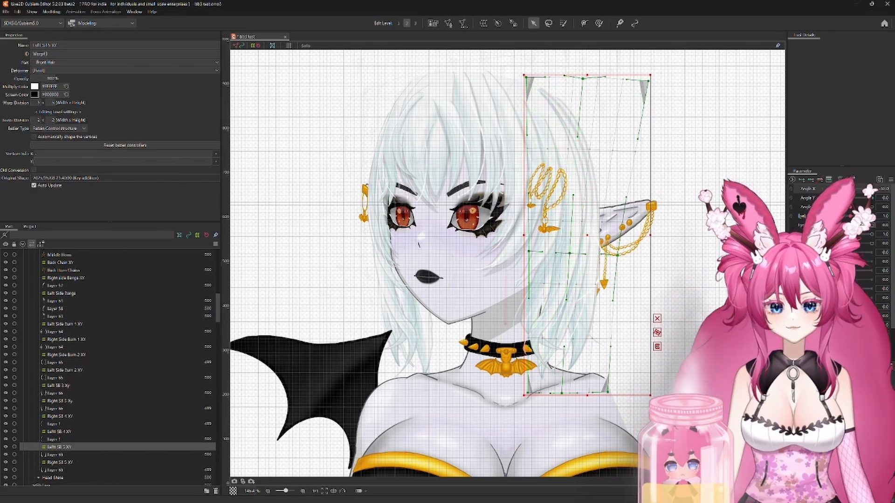
Step: Return Angle X to 0, shift the Left SB 5 XY deformer inward at Angle Y -30 and 30, and reset Angle Y to 0
{"action": "mouse_move", "coordinate": [829, 188]}
{"action": "left_mouse_down"}
{"action": "mouse_move", "coordinate": [872, 188]}
{"action": "mouse_move", "coordinate": [813, 193]}
{"action": "mouse_move", "coordinate": [876, 193]}
{"action": "mouse_move", "coordinate": [824, 199]}
{"action": "left_mouse_up"}
{"action": "left_click_drag", "start_coordinate": [603, 252], "coordinate": [588, 252]}
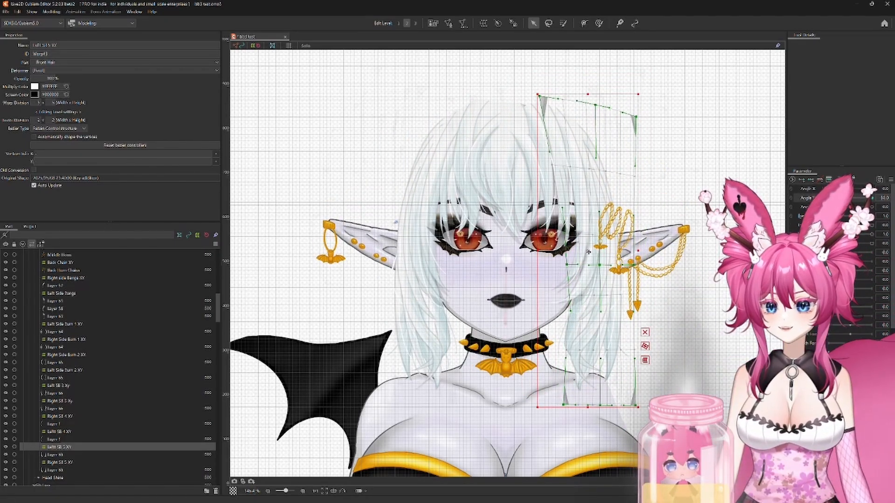
{"action": "left_click_drag", "start_coordinate": [824, 198], "coordinate": [874, 198]}
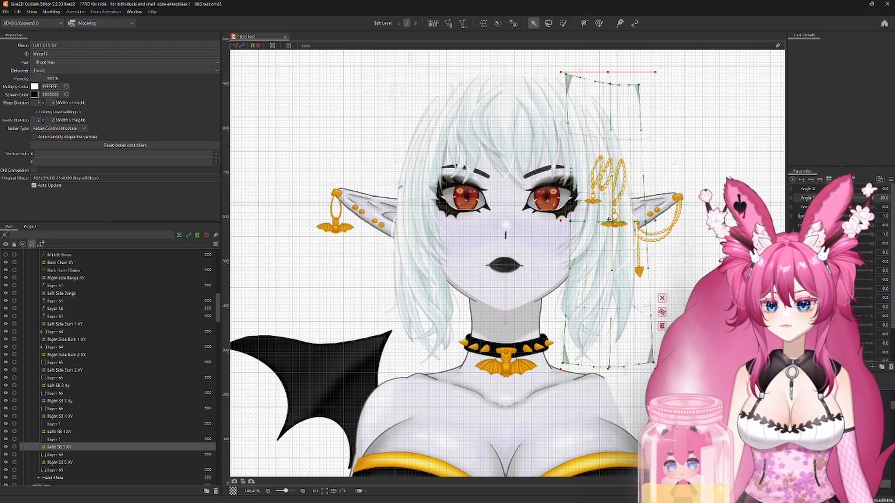
{"action": "left_click_drag", "start_coordinate": [608, 220], "coordinate": [595, 221]}
{"action": "left_click_drag", "start_coordinate": [873, 199], "coordinate": [850, 198]}
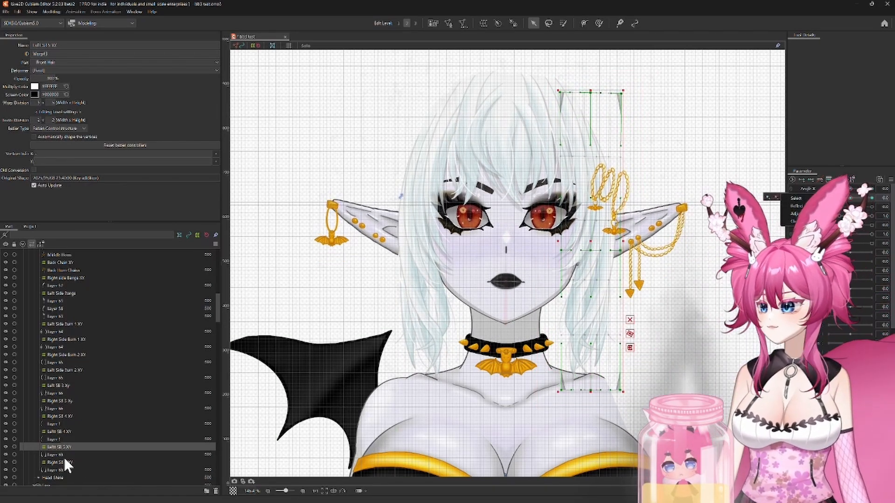
Step: Synthesize the Angle X and Angle Y corners for the side burn, SB, side bangs and Front Hair XY deformers
{"action": "left_click", "coordinate": [64, 462], "text": "ctrl"}
{"action": "left_click", "coordinate": [63, 431], "text": "ctrl"}
{"action": "left_click", "coordinate": [62, 416], "text": "ctrl"}
{"action": "left_click", "coordinate": [63, 402], "text": "ctrl"}
{"action": "left_click", "coordinate": [63, 385], "text": "ctrl"}
{"action": "left_click", "coordinate": [65, 370], "text": "ctrl"}
{"action": "left_click", "coordinate": [66, 354], "text": "ctrl"}
{"action": "left_click", "coordinate": [65, 339], "text": "ctrl"}
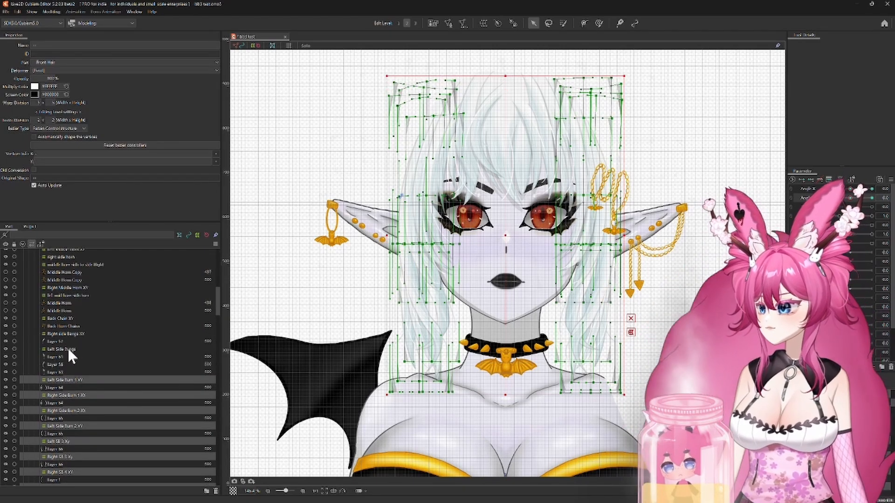
{"action": "left_click", "coordinate": [66, 332], "text": "ctrl"}
{"action": "scroll", "coordinate": [70, 345], "scroll_direction": "up", "scroll_amount": 6}
{"action": "scroll", "coordinate": [141, 383], "scroll_direction": "up", "scroll_amount": 8}
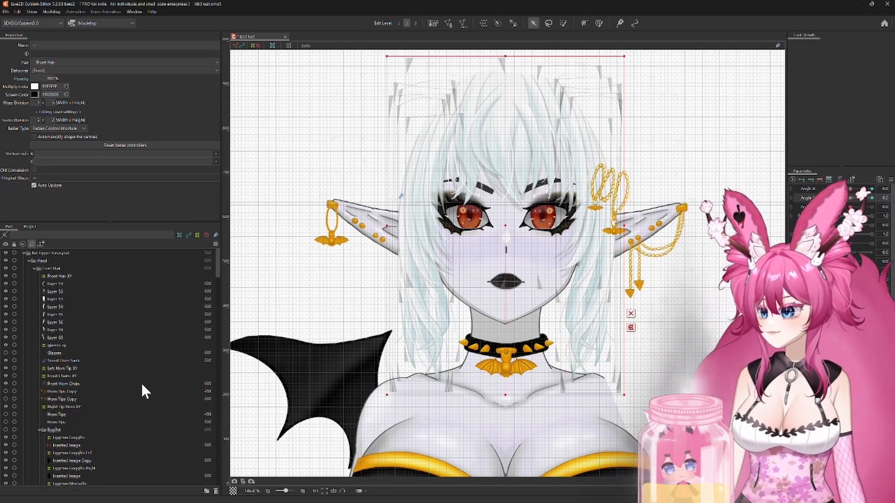
{"action": "left_click", "coordinate": [68, 276], "text": "ctrl"}
{"action": "left_click", "coordinate": [890, 180]}
{"action": "left_click", "coordinate": [834, 228]}
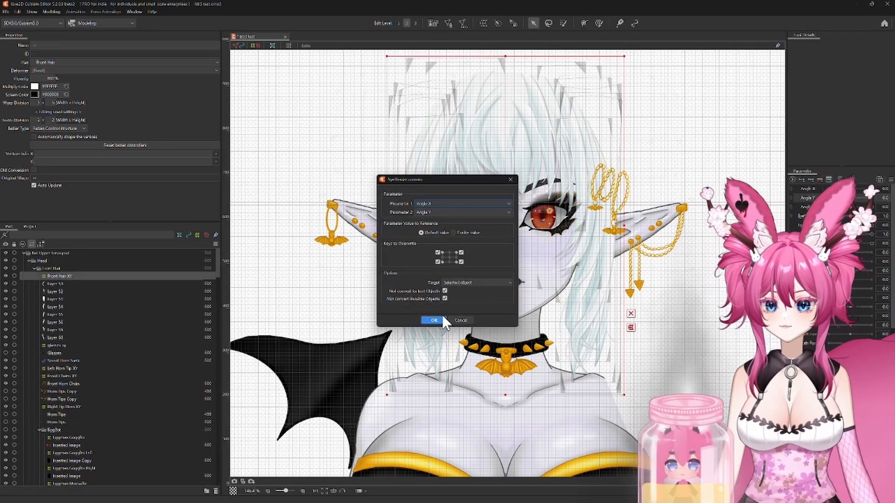
{"action": "left_click", "coordinate": [440, 320]}
Step: Preview the hair's diagonal head movement in the physics settings
{"action": "left_click", "coordinate": [52, 11]}
{"action": "left_click", "coordinate": [76, 167]}
{"action": "scroll", "coordinate": [539, 303], "scroll_direction": "up", "scroll_amount": 3}
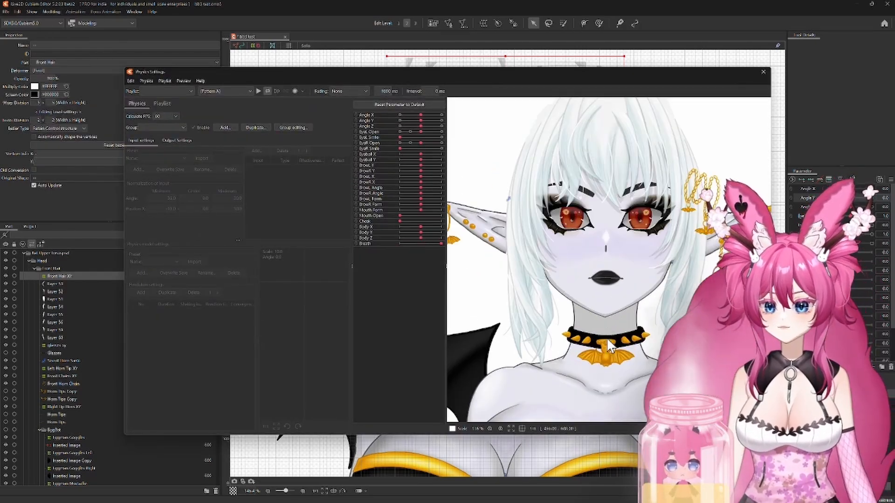
{"action": "scroll", "coordinate": [538, 304], "scroll_direction": "down", "scroll_amount": 1}
{"action": "left_click_drag", "start_coordinate": [536, 300], "coordinate": [676, 261]}
{"action": "left_click", "coordinate": [763, 73]}
Step: Select the hair layers belonging to the side bangs, side burn and SB 3 to SB 5 deformers
{"action": "scroll", "coordinate": [70, 384], "scroll_direction": "down", "scroll_amount": 10}
{"action": "left_click", "coordinate": [59, 373]}
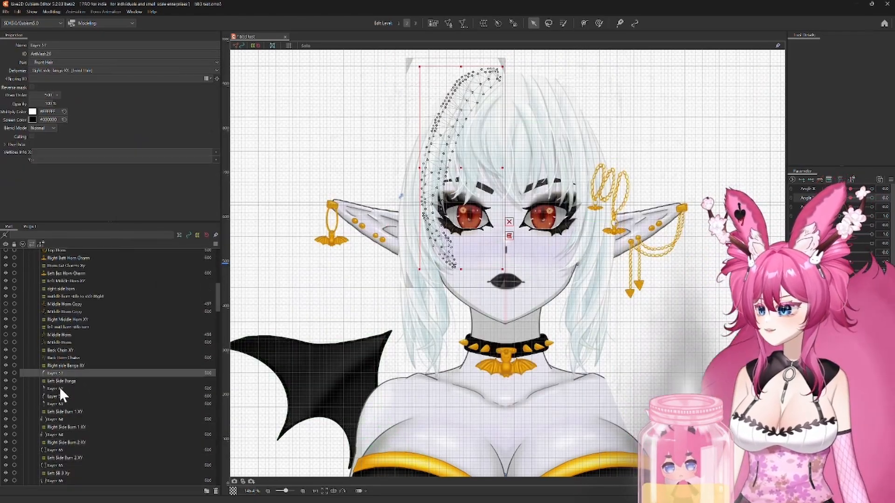
{"action": "left_click", "coordinate": [60, 388], "text": "ctrl"}
{"action": "left_click", "coordinate": [59, 396], "text": "ctrl"}
{"action": "left_click", "coordinate": [59, 404], "text": "ctrl"}
{"action": "left_click", "coordinate": [60, 419], "text": "ctrl"}
{"action": "scroll", "coordinate": [63, 426], "scroll_direction": "down", "scroll_amount": 3}
{"action": "left_click", "coordinate": [57, 378], "text": "ctrl"}
{"action": "left_click", "coordinate": [54, 395], "text": "ctrl"}
{"action": "left_click", "coordinate": [58, 409], "text": "ctrl"}
{"action": "left_click", "coordinate": [66, 424], "text": "ctrl"}
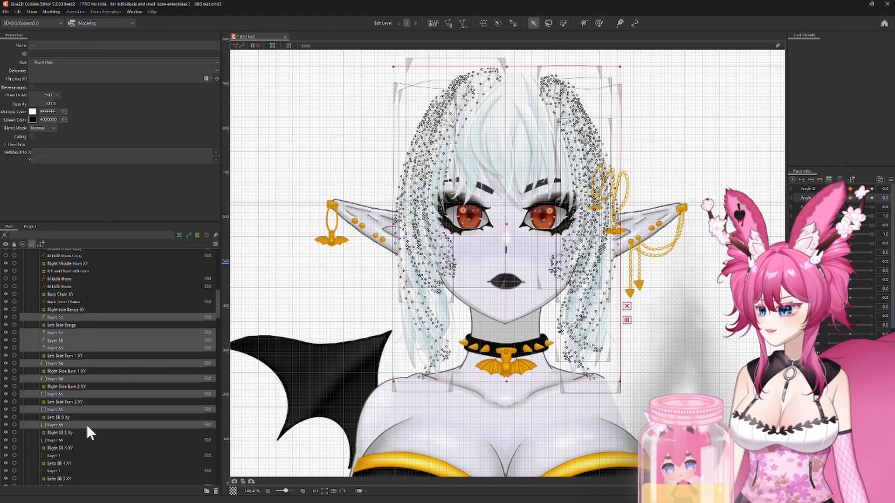
{"action": "scroll", "coordinate": [85, 423], "scroll_direction": "down", "scroll_amount": 3}
{"action": "left_click", "coordinate": [57, 385], "text": "ctrl"}
{"action": "left_click", "coordinate": [55, 400], "text": "ctrl"}
{"action": "left_click", "coordinate": [56, 415], "text": "ctrl"}
{"action": "left_click", "coordinate": [58, 430], "text": "ctrl"}
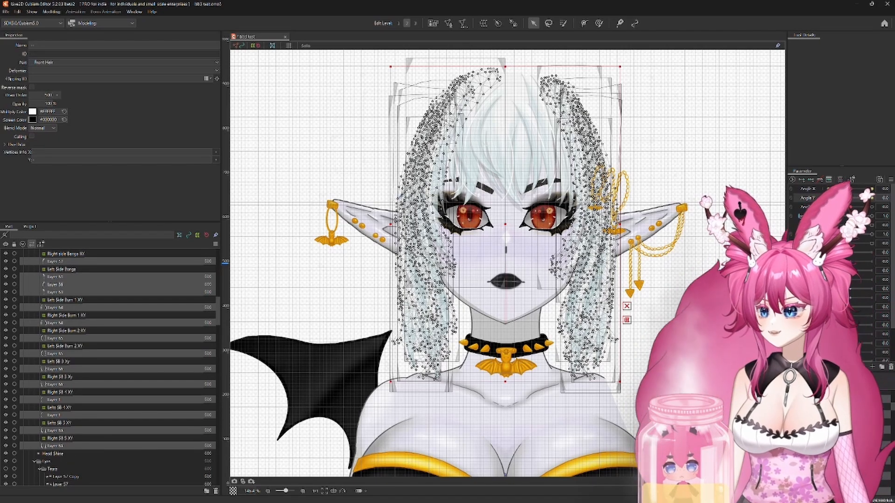
Step: Remove the side bangs and Side Burn 1 layers from the selection and synthesize the remaining layers' corners
{"action": "scroll", "coordinate": [159, 360], "scroll_direction": "up", "scroll_amount": 5}
{"action": "left_click", "coordinate": [61, 400], "text": "ctrl"}
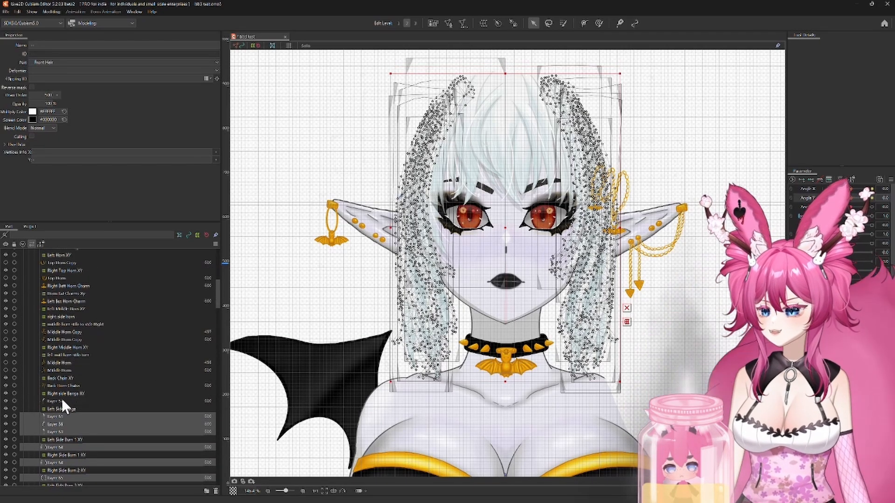
{"action": "left_click", "coordinate": [55, 415], "text": "ctrl"}
{"action": "left_click", "coordinate": [54, 424], "text": "ctrl"}
{"action": "left_click", "coordinate": [52, 430], "text": "ctrl"}
{"action": "scroll", "coordinate": [101, 423], "scroll_direction": "up", "scroll_amount": 3}
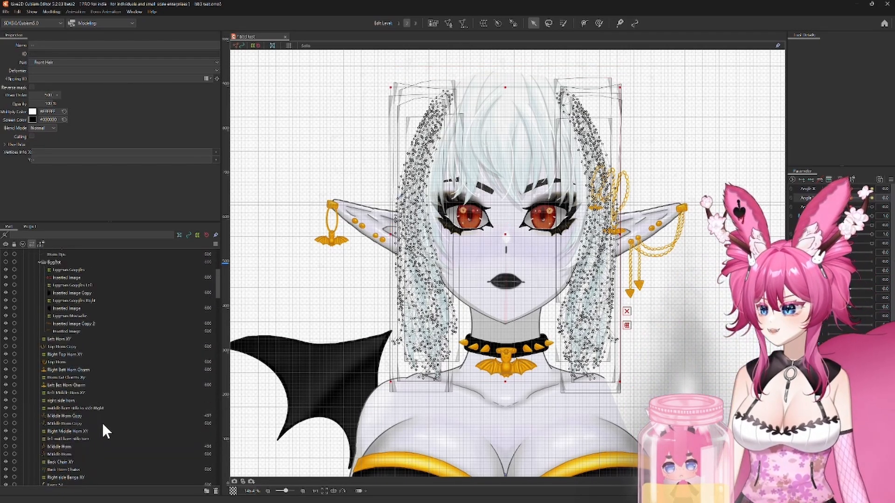
{"action": "scroll", "coordinate": [103, 426], "scroll_direction": "down", "scroll_amount": 7}
{"action": "left_click", "coordinate": [62, 336], "text": "ctrl"}
{"action": "left_click", "coordinate": [57, 350], "text": "ctrl"}
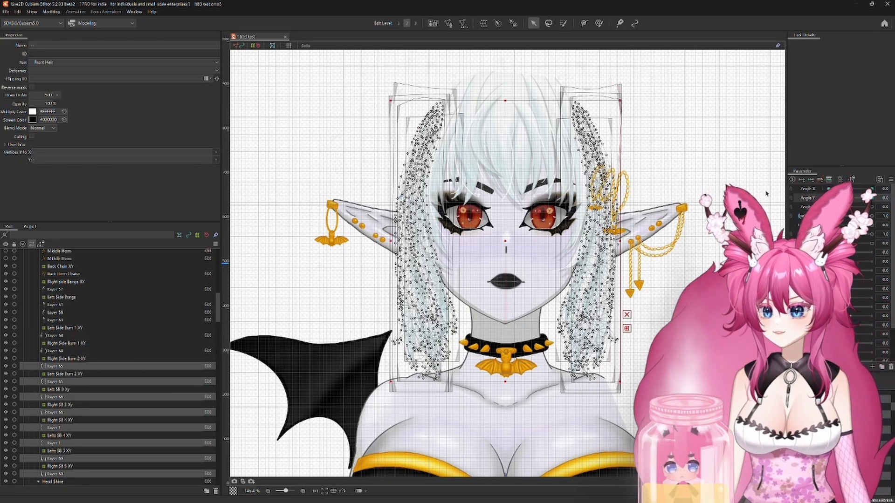
{"action": "right_click", "coordinate": [860, 180]}
{"action": "left_click", "coordinate": [839, 228]}
{"action": "left_click", "coordinate": [433, 320]}
Step: Preview the head turning diagonally in the physics settings to check how the hair strands are layered
{"action": "left_click", "coordinate": [52, 12]}
{"action": "left_click", "coordinate": [70, 135]}
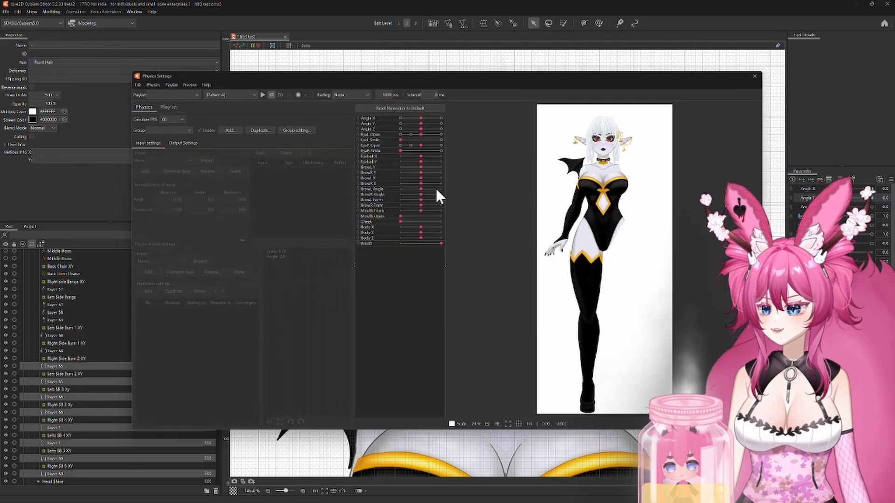
{"action": "scroll", "coordinate": [590, 212], "scroll_direction": "up", "scroll_amount": 5}
{"action": "scroll", "coordinate": [589, 207], "scroll_direction": "up", "scroll_amount": 4}
{"action": "left_click_drag", "start_coordinate": [589, 208], "coordinate": [717, 158]}
{"action": "left_click", "coordinate": [763, 72]}
Step: Link Angle X and Angle Y, set both to -30, and pull the Left SB 5 XY deformer's inner top corner down and inward
{"action": "left_click", "coordinate": [791, 193]}
{"action": "left_click", "coordinate": [871, 213]}
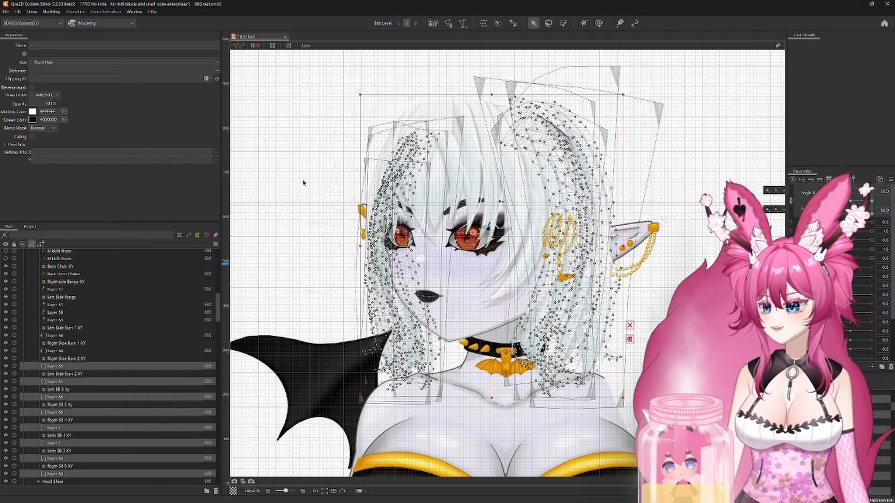
{"action": "left_click", "coordinate": [304, 183]}
{"action": "left_click", "coordinate": [580, 158]}
{"action": "left_click", "coordinate": [60, 451]}
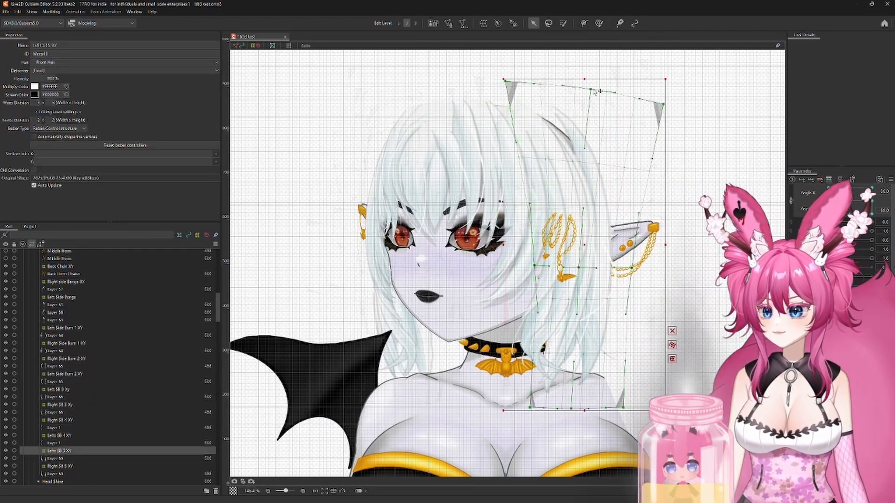
{"action": "left_click_drag", "start_coordinate": [505, 81], "coordinate": [496, 94]}
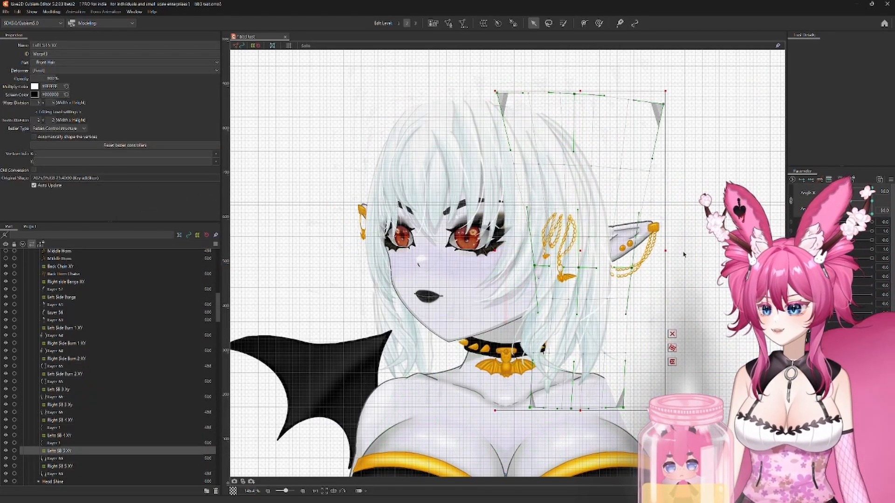
Step: Lower the inner top corner of Left Side Burn 2 XY at Angle Y -30 and of Left SB 5 XY at Angle Y 30
{"action": "left_click", "coordinate": [52, 380]}
{"action": "left_click", "coordinate": [61, 388]}
{"action": "left_click", "coordinate": [62, 374]}
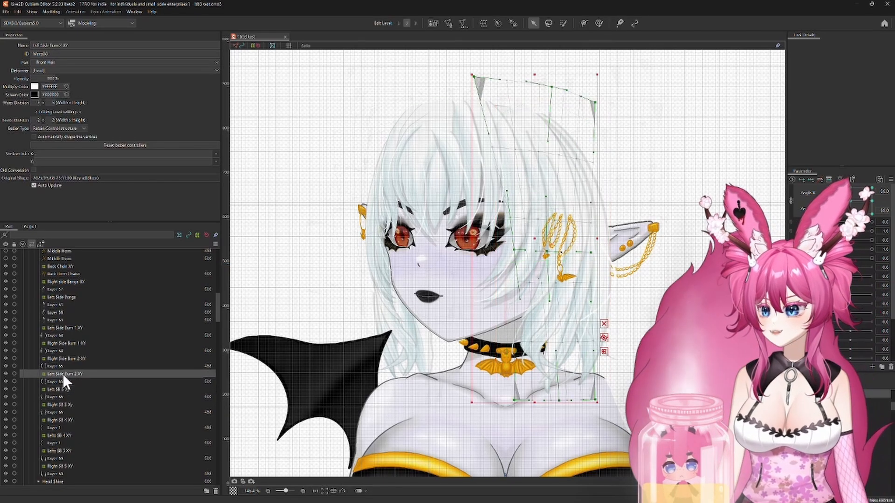
{"action": "left_click_drag", "start_coordinate": [478, 85], "coordinate": [499, 88]}
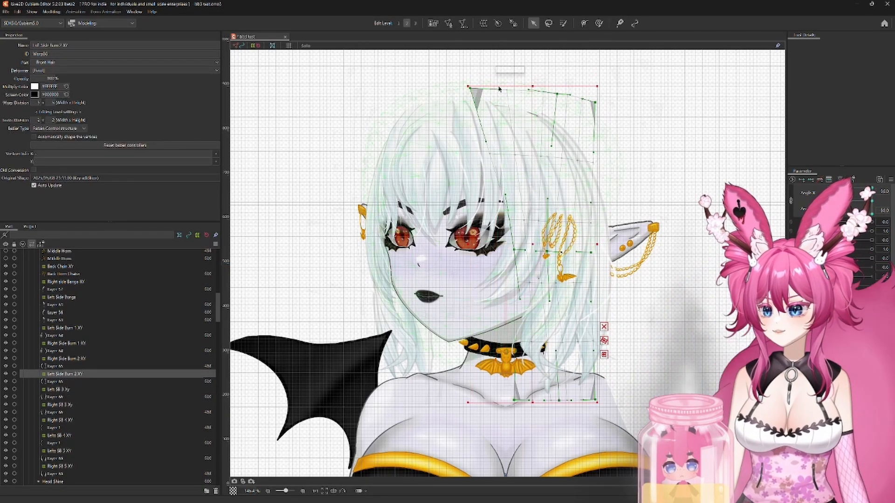
{"action": "left_click", "coordinate": [872, 188]}
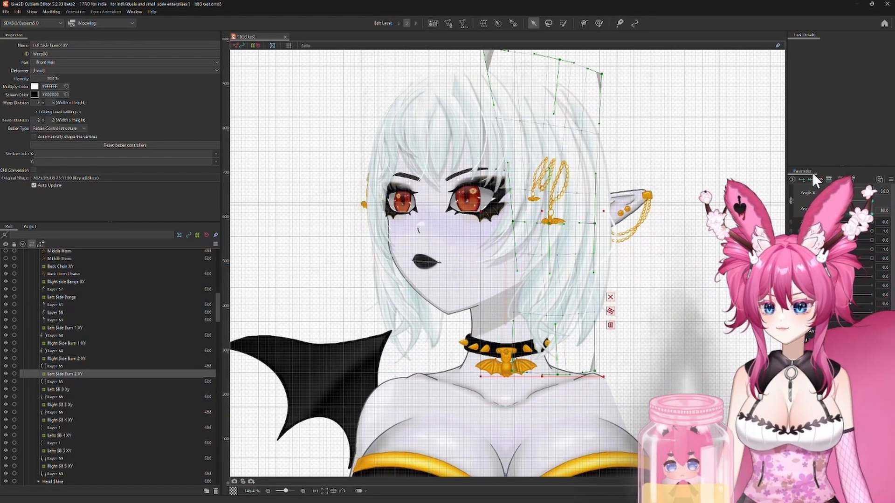
{"action": "left_click", "coordinate": [60, 451]}
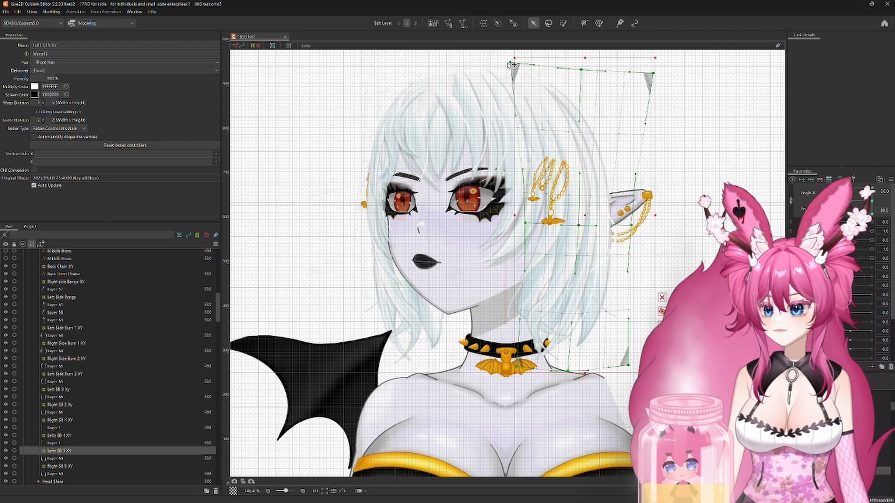
Step: Compare the Left Side Burn 1 strand at Angle X 0 and 30 with Angle Y at -30
{"action": "mouse_move", "coordinate": [816, 188]}
{"action": "left_mouse_down"}
{"action": "mouse_move", "coordinate": [815, 214]}
{"action": "mouse_move", "coordinate": [815, 164]}
{"action": "mouse_move", "coordinate": [871, 188]}
{"action": "mouse_move", "coordinate": [872, 211]}
{"action": "mouse_move", "coordinate": [850, 214]}
{"action": "mouse_move", "coordinate": [872, 214]}
{"action": "mouse_move", "coordinate": [848, 221]}
{"action": "mouse_move", "coordinate": [884, 219]}
{"action": "mouse_move", "coordinate": [853, 215]}
{"action": "left_mouse_up"}
{"action": "left_click", "coordinate": [653, 168]}
{"action": "left_click", "coordinate": [599, 174]}
{"action": "left_click", "coordinate": [598, 174]}
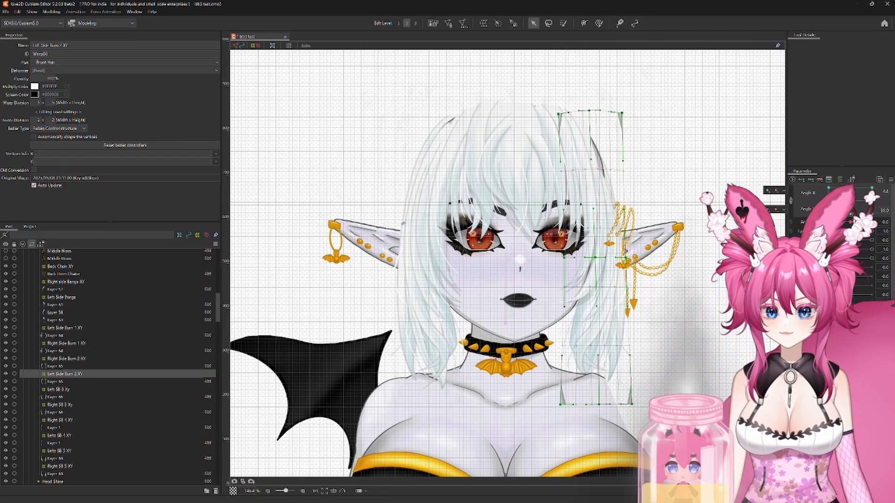
{"action": "left_click", "coordinate": [603, 188]}
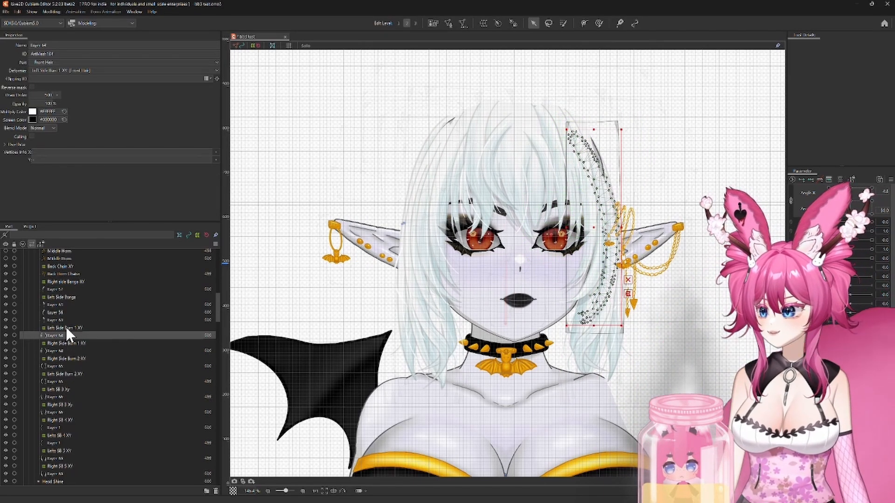
{"action": "left_click", "coordinate": [66, 328]}
{"action": "left_click_drag", "start_coordinate": [853, 215], "coordinate": [873, 215]}
{"action": "scroll", "coordinate": [741, 115], "scroll_direction": "up", "scroll_amount": 4}
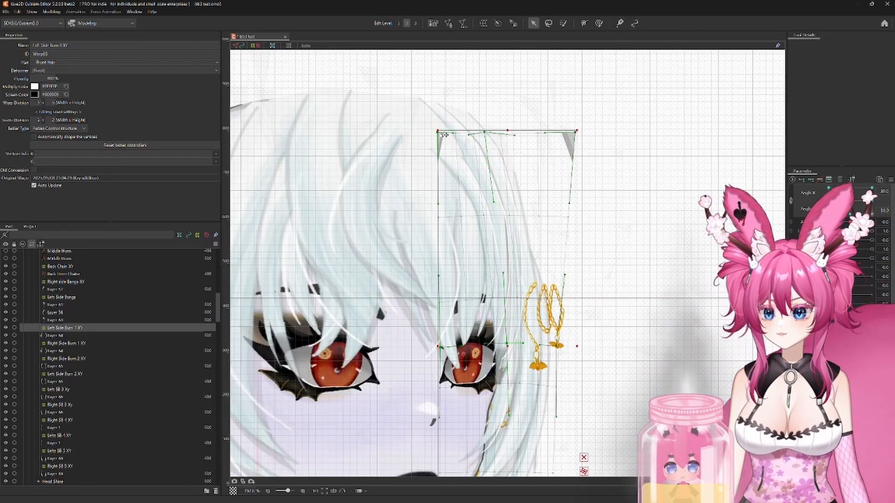
{"action": "left_click_drag", "start_coordinate": [872, 215], "coordinate": [850, 215]}
{"action": "left_click", "coordinate": [455, 260]}
{"action": "left_click", "coordinate": [443, 264]}
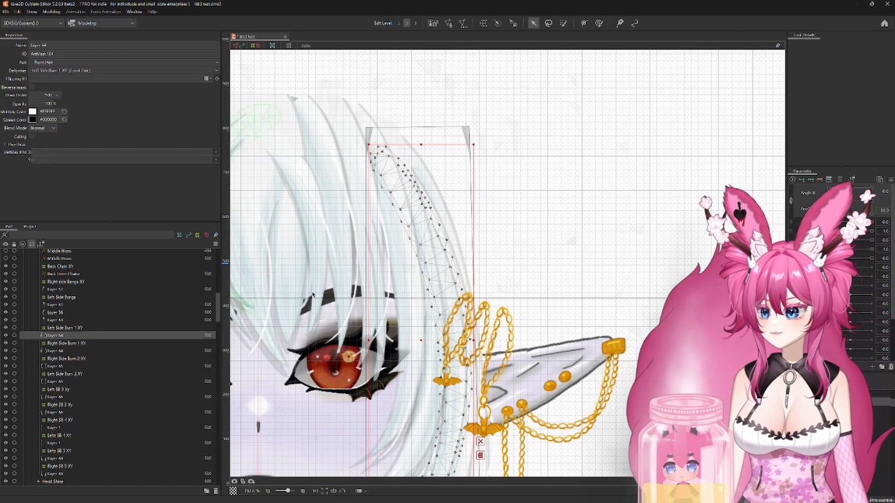
Step: At Angle X 30 and Angle Y -30, raise the top centre and outer corner of the Left Side Burn 1 XY deformer
{"action": "left_click", "coordinate": [59, 373]}
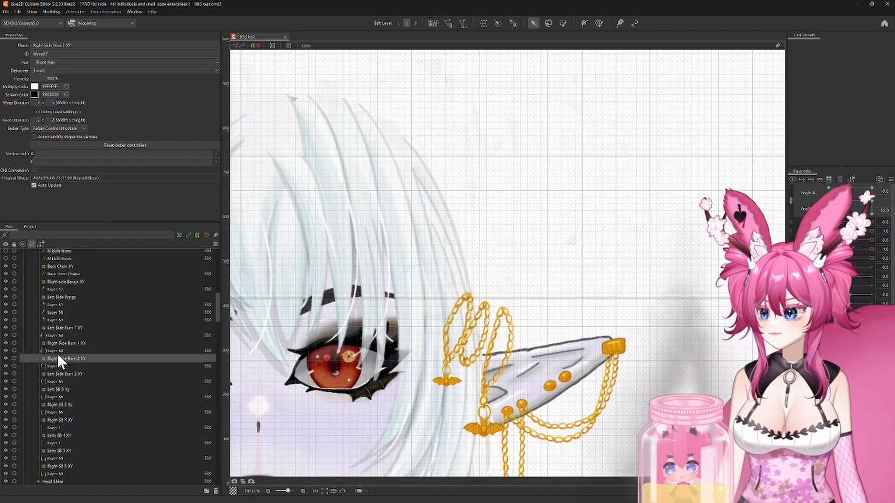
{"action": "left_click", "coordinate": [63, 328]}
{"action": "left_click_drag", "start_coordinate": [849, 214], "coordinate": [864, 211]}
{"action": "left_click", "coordinate": [437, 308]}
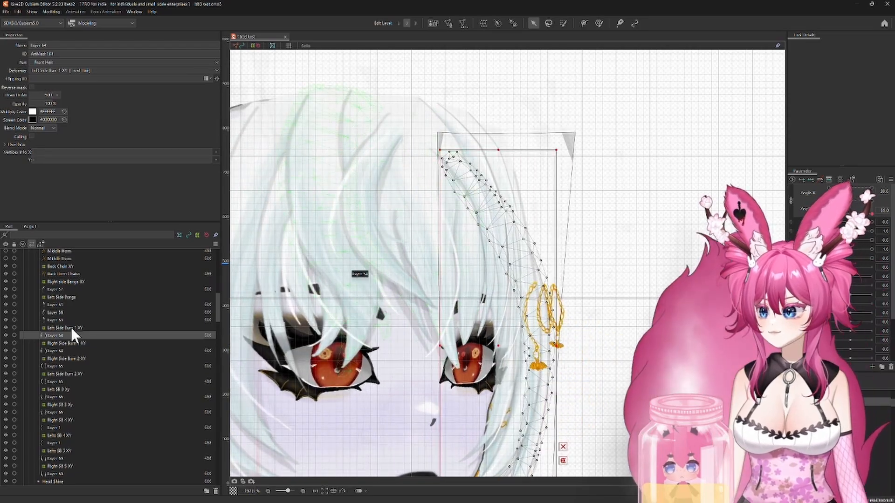
{"action": "left_click", "coordinate": [70, 329]}
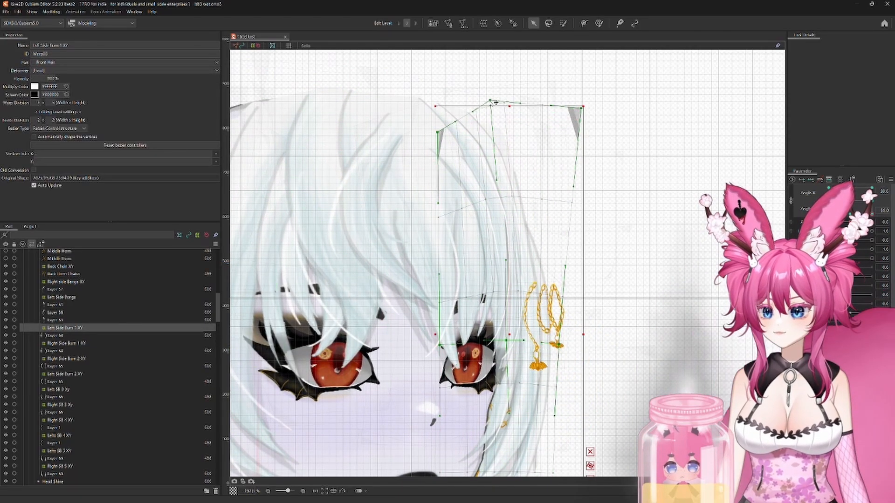
Step: Return Angle X to 0 and raise the Left Side Burn 1 XY deformer's top centre and outer corner there as well
{"action": "left_click_drag", "start_coordinate": [871, 213], "coordinate": [849, 214]}
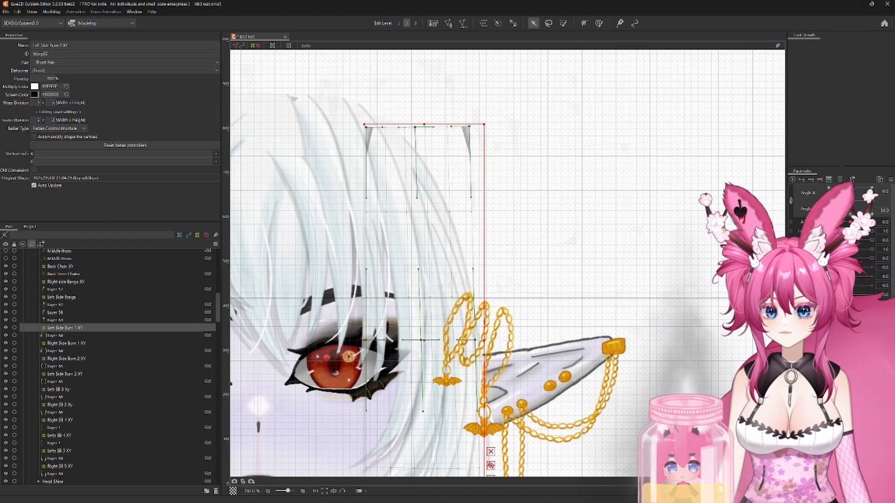
{"action": "left_click", "coordinate": [442, 262]}
{"action": "left_click", "coordinate": [77, 327]}
{"action": "scroll", "coordinate": [372, 247], "scroll_direction": "up", "scroll_amount": 2}
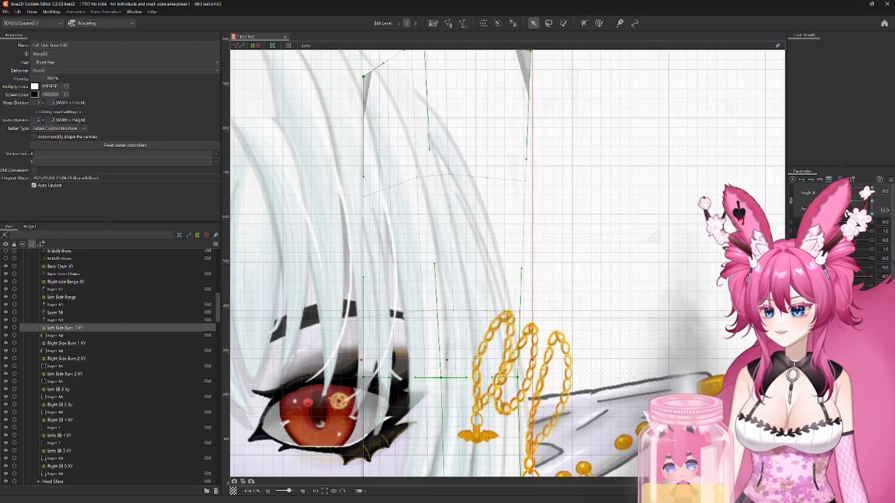
Step: Set Angle X to 30 and reshape the top edge curve of the Right SB 5 XY deformer at Angle Y -30
{"action": "left_click_drag", "start_coordinate": [850, 214], "coordinate": [874, 214]}
{"action": "scroll", "coordinate": [764, 205], "scroll_direction": "down", "scroll_amount": 3}
{"action": "left_click", "coordinate": [467, 130]}
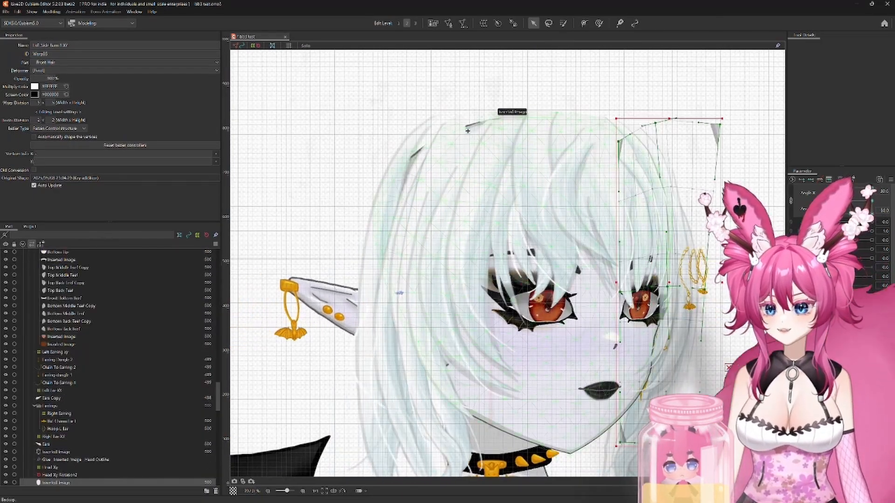
{"action": "left_click", "coordinate": [333, 202]}
{"action": "left_click", "coordinate": [381, 198]}
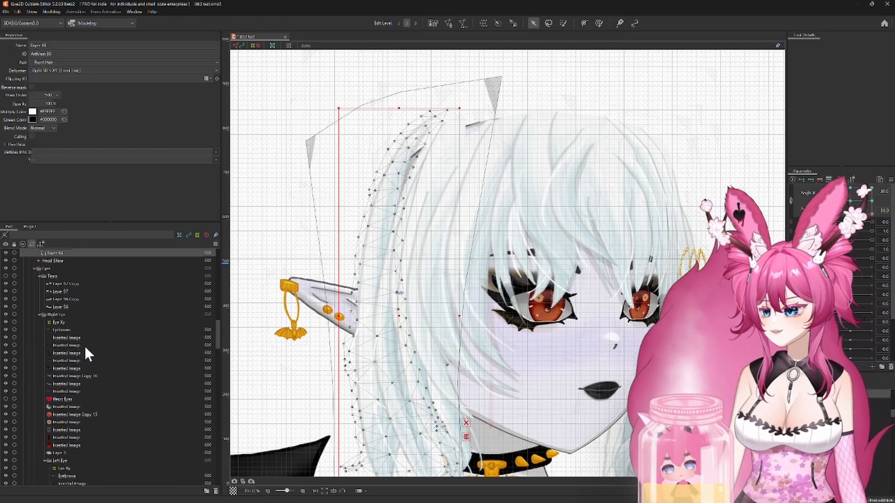
{"action": "left_click", "coordinate": [311, 236]}
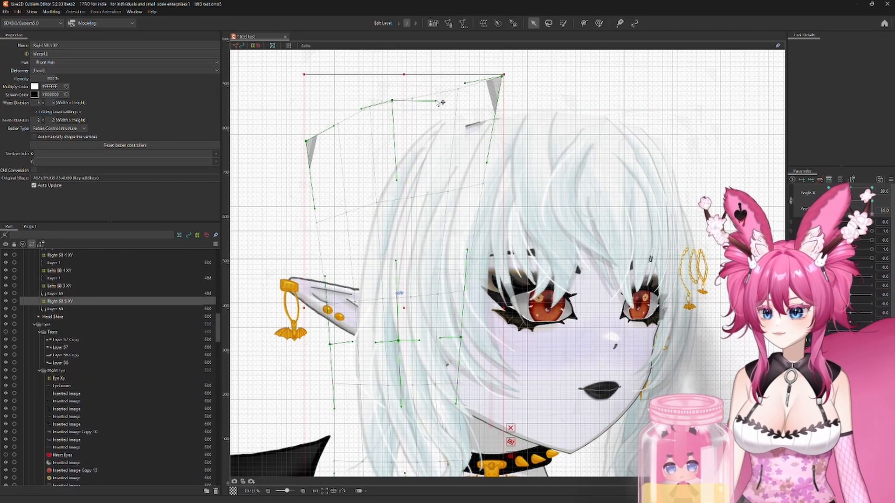
{"action": "mouse_move", "coordinate": [872, 213]}
{"action": "left_mouse_down"}
{"action": "mouse_move", "coordinate": [885, 183]}
{"action": "mouse_move", "coordinate": [875, 206]}
{"action": "mouse_move", "coordinate": [874, 169]}
{"action": "mouse_move", "coordinate": [784, 210]}
{"action": "mouse_move", "coordinate": [872, 214]}
{"action": "left_mouse_up"}
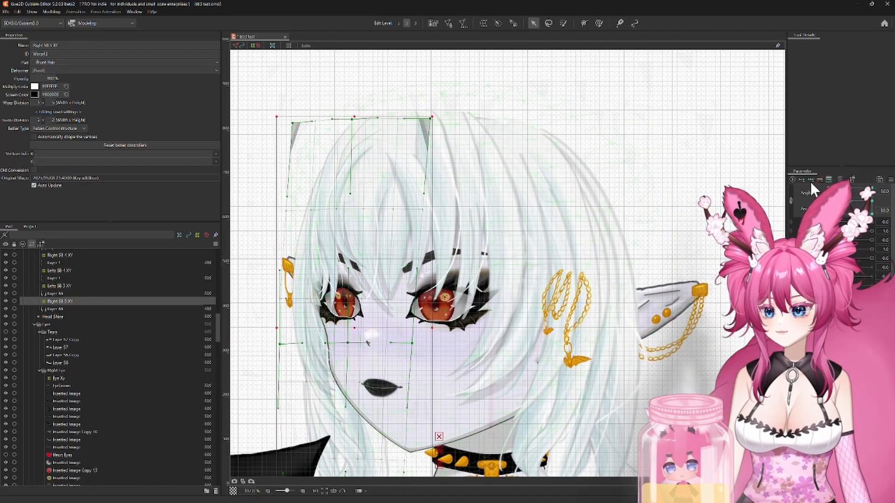
Step: Set Angle X to 30 and reposition the top centre and outer corner of the Right Side Burn 2 XY deformer
{"action": "left_click_drag", "start_coordinate": [810, 181], "coordinate": [874, 181]}
{"action": "left_click", "coordinate": [435, 100]}
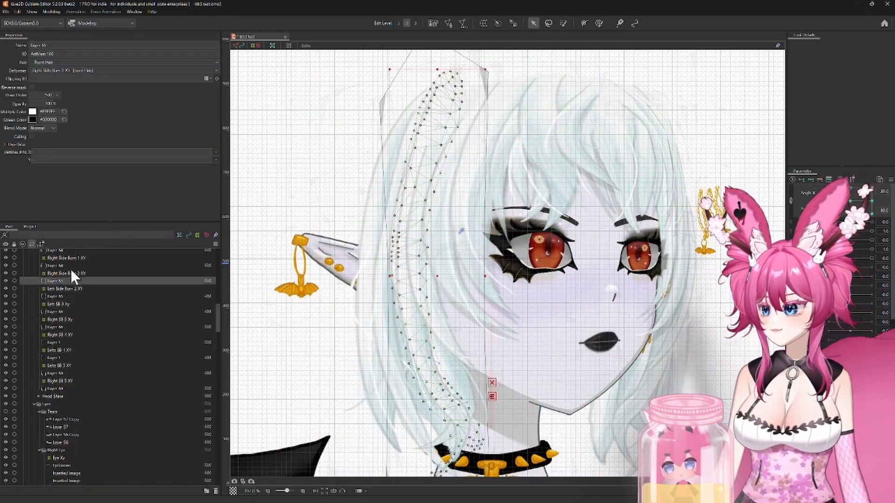
{"action": "left_click", "coordinate": [72, 272]}
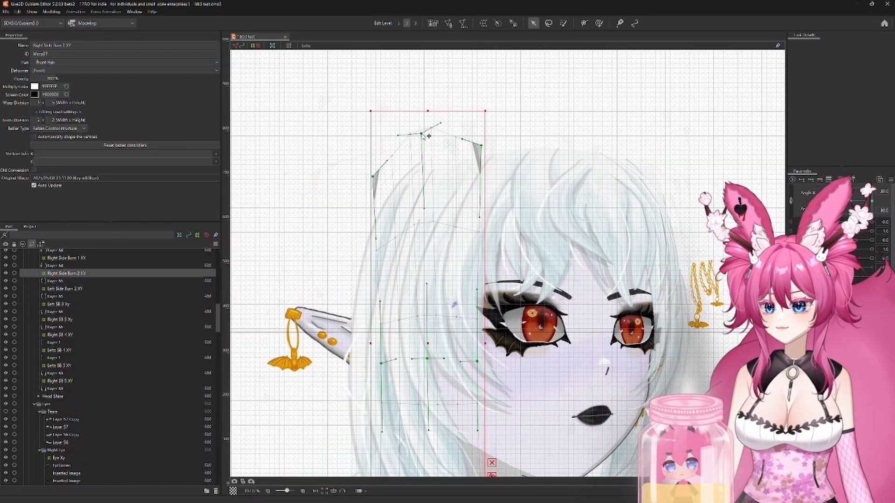
{"action": "left_click_drag", "start_coordinate": [423, 135], "coordinate": [428, 138]}
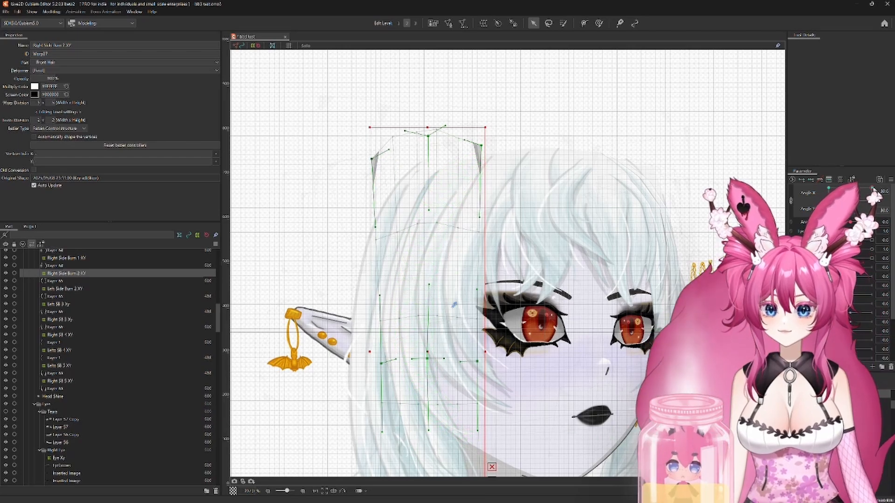
Step: With the head tilted down at Angle X 0, raise the Right Side Burn 2 XY deformer's top centre and inner corner
{"action": "mouse_move", "coordinate": [871, 187]}
{"action": "left_mouse_down"}
{"action": "mouse_move", "coordinate": [872, 212]}
{"action": "mouse_move", "coordinate": [872, 200]}
{"action": "left_mouse_up"}
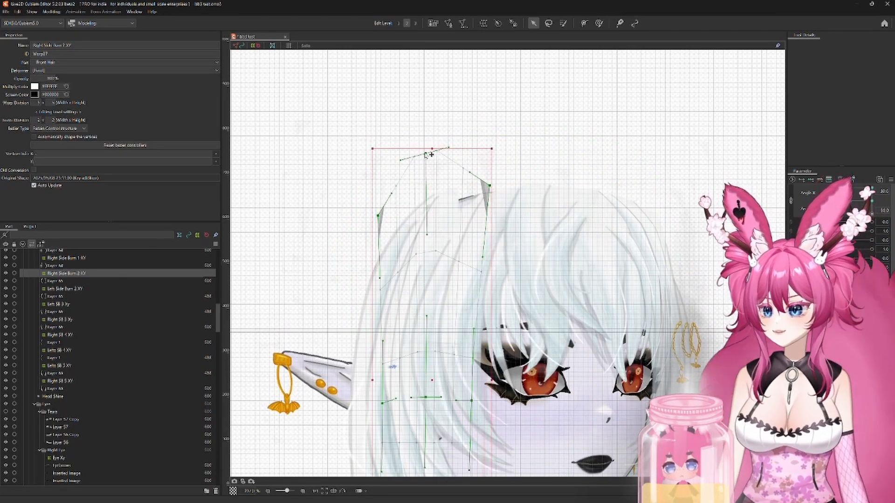
{"action": "left_click_drag", "start_coordinate": [871, 213], "coordinate": [850, 213]}
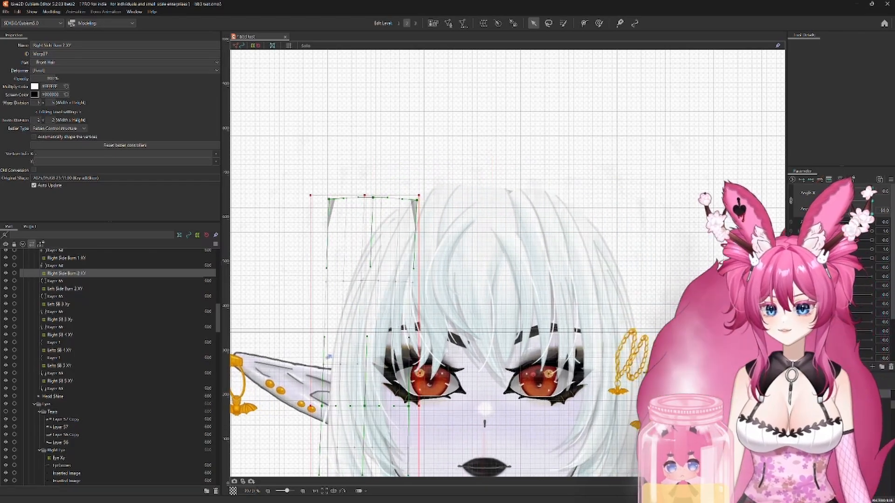
{"action": "left_click_drag", "start_coordinate": [378, 200], "coordinate": [377, 178]}
{"action": "left_click_drag", "start_coordinate": [431, 188], "coordinate": [434, 186]}
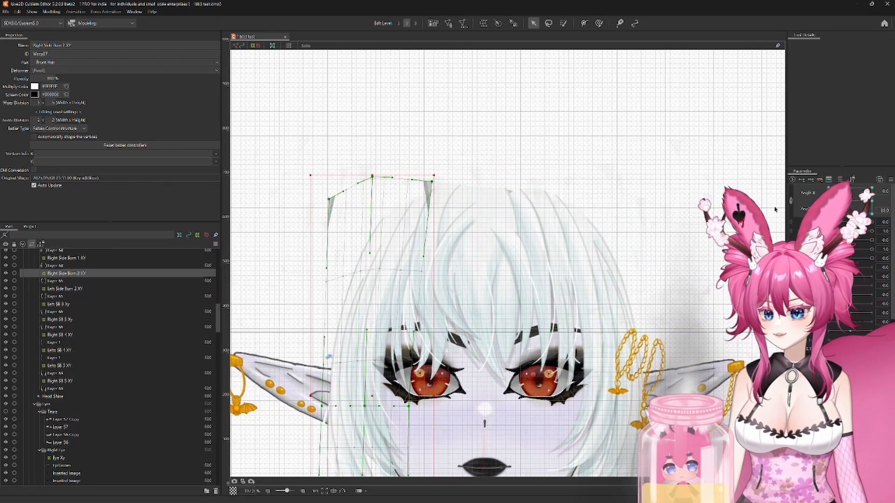
Step: Set Angle X to -30, move the Right Side Burn 2 XY deformer's outer top corner up and outward, and return to Angle X 30
{"action": "left_click_drag", "start_coordinate": [849, 213], "coordinate": [871, 219]}
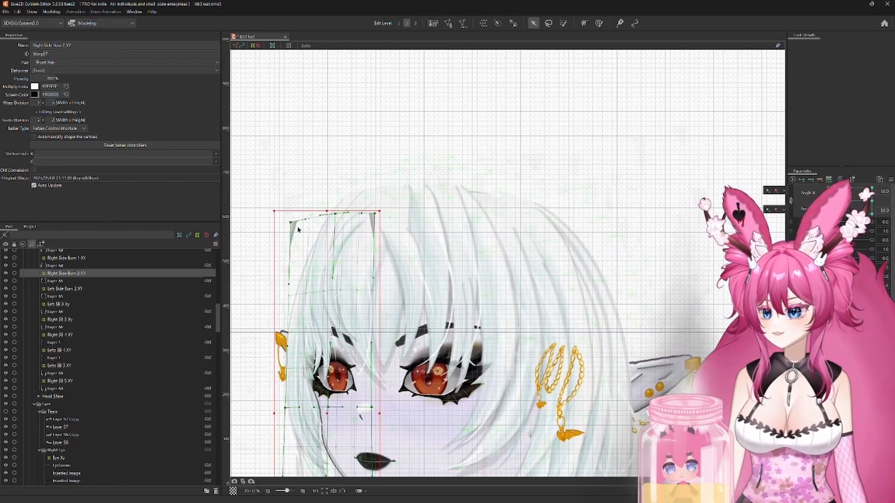
{"action": "left_click_drag", "start_coordinate": [298, 226], "coordinate": [280, 213]}
{"action": "mouse_move", "coordinate": [871, 219]}
{"action": "left_mouse_down"}
{"action": "mouse_move", "coordinate": [847, 221]}
{"action": "mouse_move", "coordinate": [871, 219]}
{"action": "left_mouse_up"}
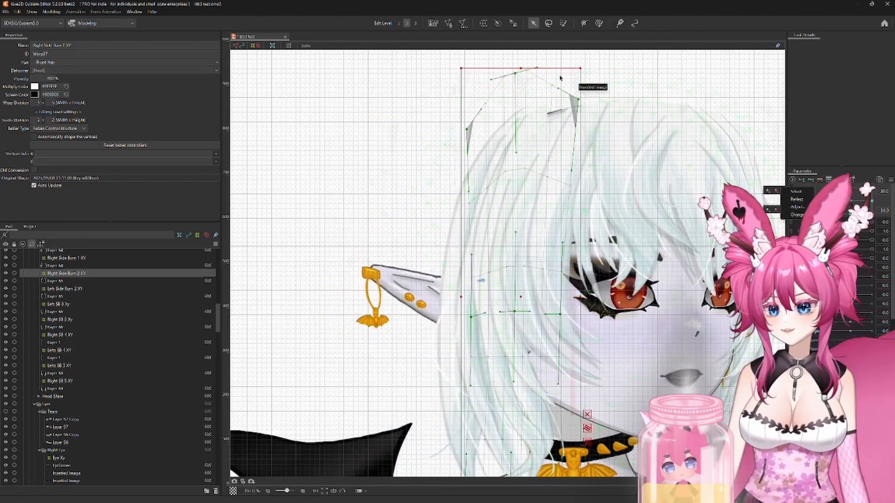
Step: At Angle X 30, raise the top centre and adjust the upper corner of the Right Side Burn 1 XY deformer
{"action": "left_click", "coordinate": [77, 265]}
{"action": "left_click", "coordinate": [74, 259]}
{"action": "scroll", "coordinate": [75, 259], "scroll_direction": "up", "scroll_amount": 1}
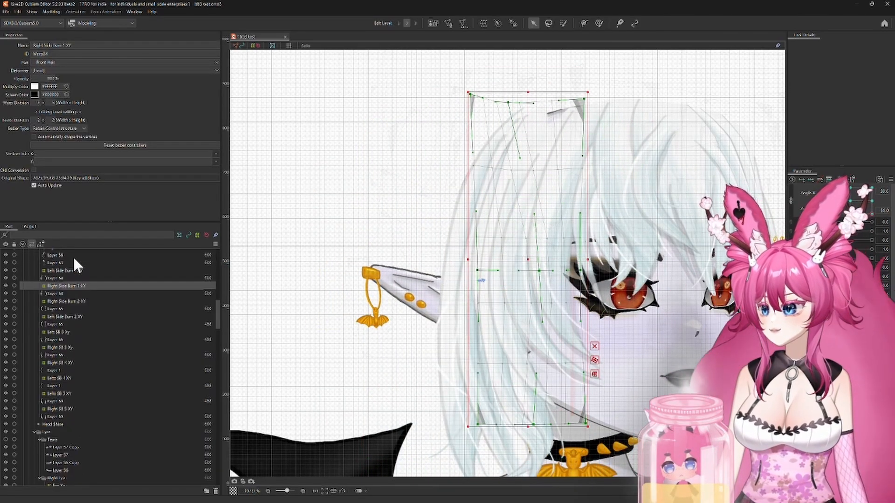
{"action": "left_click_drag", "start_coordinate": [511, 104], "coordinate": [440, 186]}
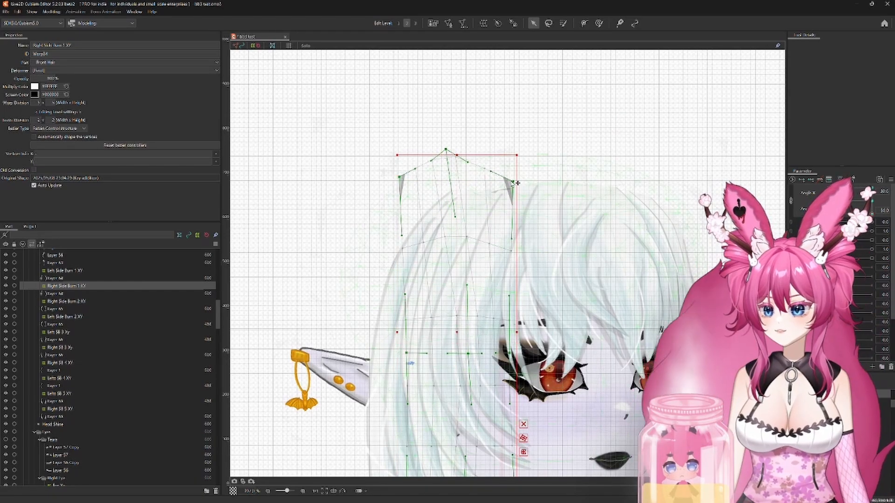
{"action": "left_click_drag", "start_coordinate": [541, 171], "coordinate": [543, 170]}
{"action": "mouse_move", "coordinate": [872, 215]}
{"action": "left_mouse_down"}
{"action": "mouse_move", "coordinate": [873, 190]}
{"action": "mouse_move", "coordinate": [874, 218]}
{"action": "mouse_move", "coordinate": [833, 217]}
{"action": "mouse_move", "coordinate": [873, 217]}
{"action": "left_mouse_up"}
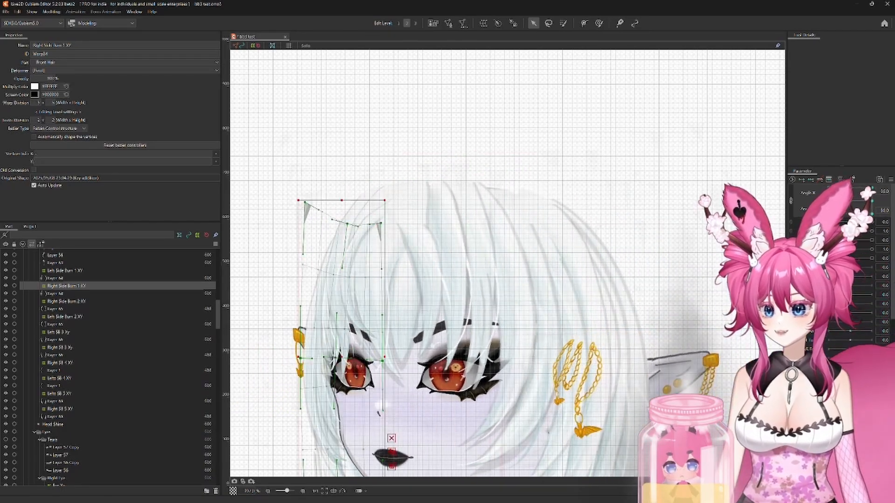
Step: At Angle X -30, raise the Left Side Bangs deformer's top centre and adjust its inner top corner
{"action": "left_click", "coordinate": [154, 347]}
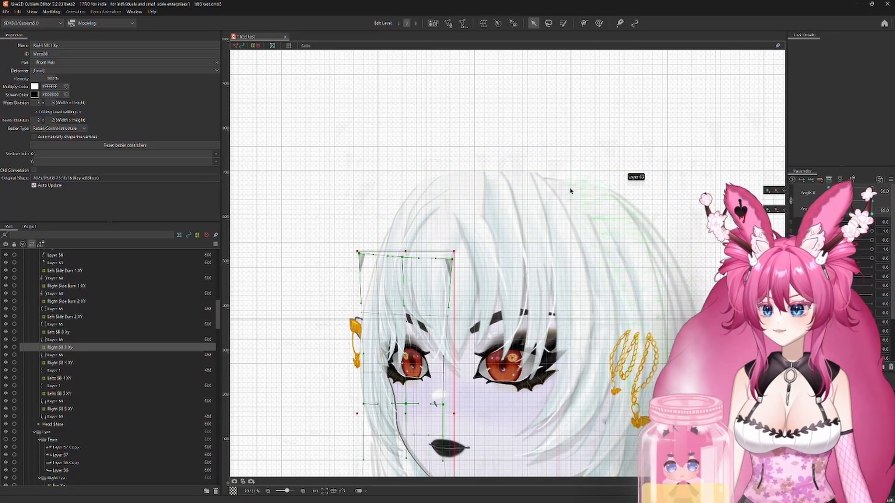
{"action": "left_click", "coordinate": [576, 159]}
{"action": "scroll", "coordinate": [55, 286], "scroll_direction": "up", "scroll_amount": 3}
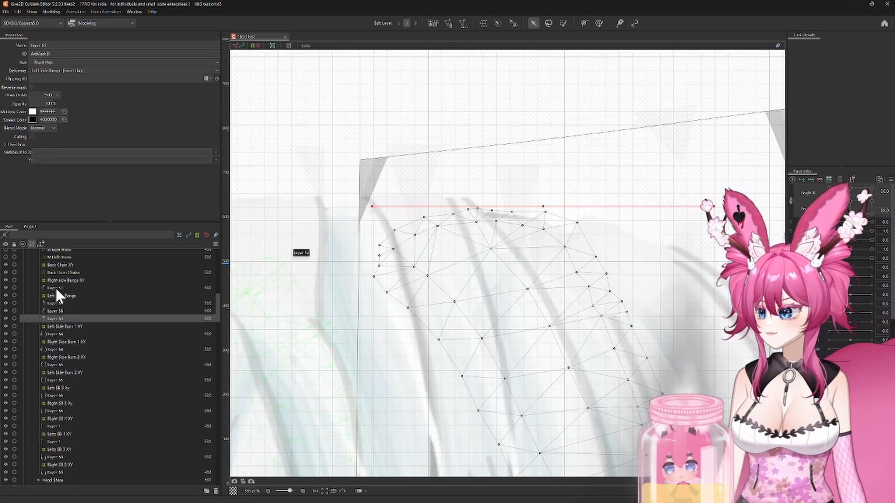
{"action": "left_click", "coordinate": [57, 296]}
{"action": "left_click_drag", "start_coordinate": [562, 138], "coordinate": [555, 121]}
{"action": "left_click_drag", "start_coordinate": [361, 161], "coordinate": [363, 173]}
{"action": "scroll", "coordinate": [310, 234], "scroll_direction": "down", "scroll_amount": 4}
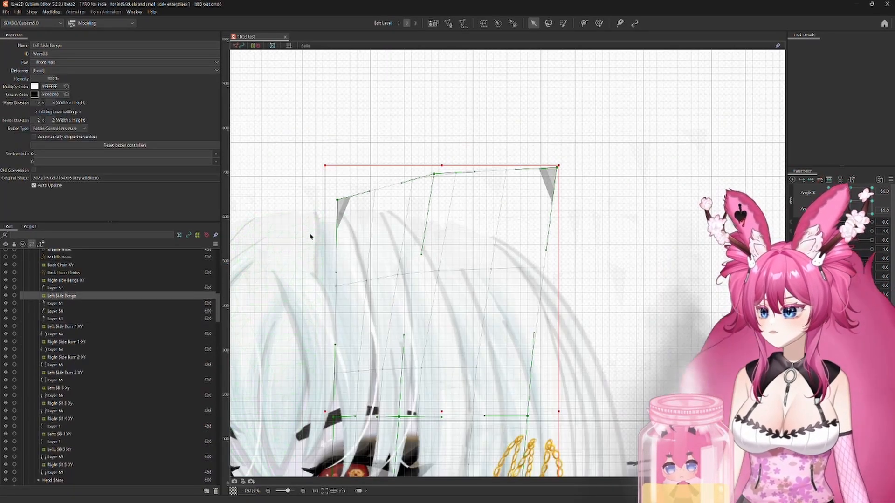
{"action": "left_click_drag", "start_coordinate": [309, 235], "coordinate": [581, 222]}
Step: Set Angle X to 30 and reshape the Right SB 5 XY deformer's top edge, raising its outer corner up and outward
{"action": "left_click_drag", "start_coordinate": [872, 188], "coordinate": [893, 229]}
{"action": "left_click", "coordinate": [615, 234]}
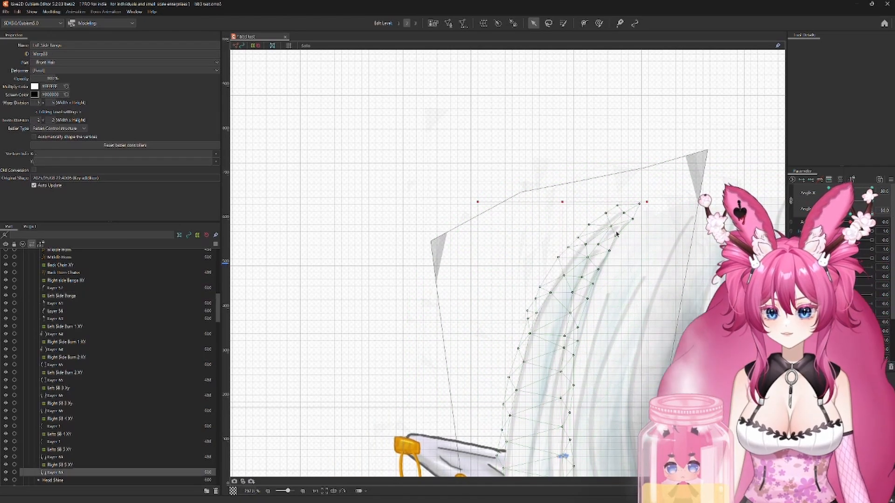
{"action": "left_click", "coordinate": [59, 465]}
{"action": "left_click_drag", "start_coordinate": [554, 188], "coordinate": [549, 188]}
{"action": "left_click_drag", "start_coordinate": [708, 150], "coordinate": [713, 159]}
{"action": "left_click_drag", "start_coordinate": [549, 187], "coordinate": [550, 196]}
{"action": "left_click_drag", "start_coordinate": [431, 244], "coordinate": [399, 196]}
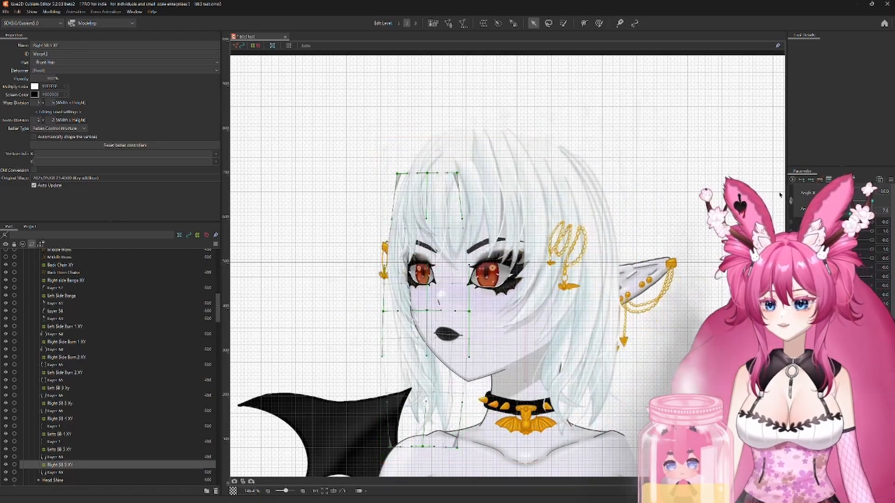
Step: Return the head to the neutral angle and show the Middle Horn and Top Horn layers with their copies
{"action": "left_click_drag", "start_coordinate": [780, 195], "coordinate": [850, 201]}
{"action": "scroll", "coordinate": [139, 265], "scroll_direction": "up", "scroll_amount": 1}
{"action": "left_click", "coordinate": [6, 277]}
{"action": "left_click", "coordinate": [6, 284]}
{"action": "scroll", "coordinate": [7, 298], "scroll_direction": "up", "scroll_amount": 2}
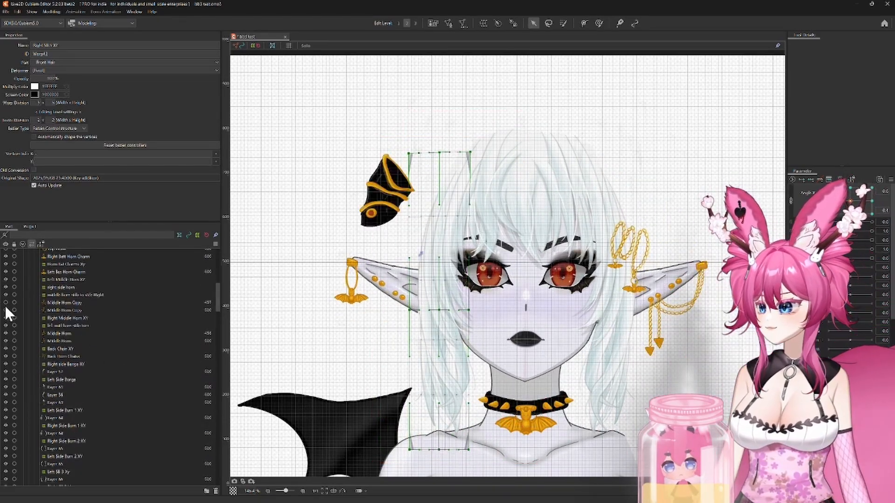
{"action": "left_click", "coordinate": [6, 310]}
{"action": "left_click", "coordinate": [6, 303]}
{"action": "scroll", "coordinate": [7, 303], "scroll_direction": "up", "scroll_amount": 2}
{"action": "left_click", "coordinate": [6, 305]}
{"action": "left_click", "coordinate": [5, 289]}
Step: Show the Horn Tips layers and the Horn Tips Copy layers to complete both horns
{"action": "scroll", "coordinate": [18, 283], "scroll_direction": "up", "scroll_amount": 2}
{"action": "scroll", "coordinate": [24, 284], "scroll_direction": "up", "scroll_amount": 3}
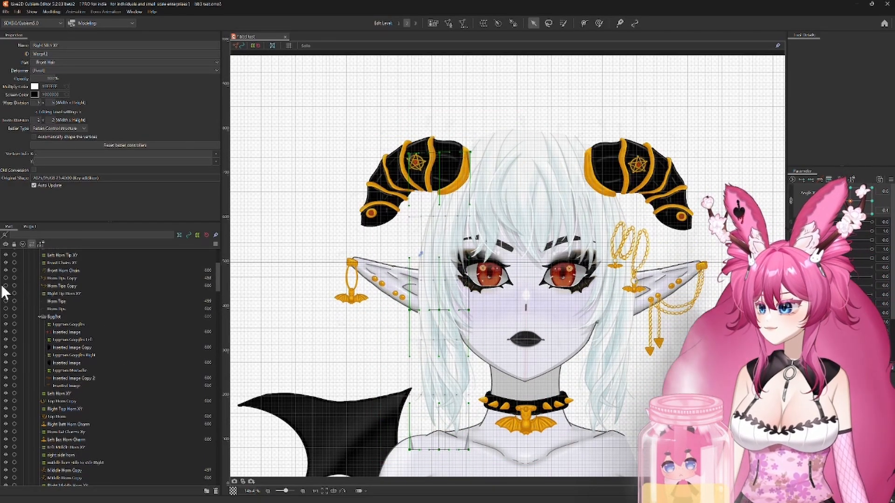
{"action": "left_click", "coordinate": [6, 279]}
{"action": "left_click", "coordinate": [6, 285]}
{"action": "left_click", "coordinate": [6, 301]}
{"action": "left_click", "coordinate": [6, 308]}
Step: Preview the head and hair movement in all directions in Physics Settings, then close the preview
{"action": "left_click", "coordinate": [51, 12]}
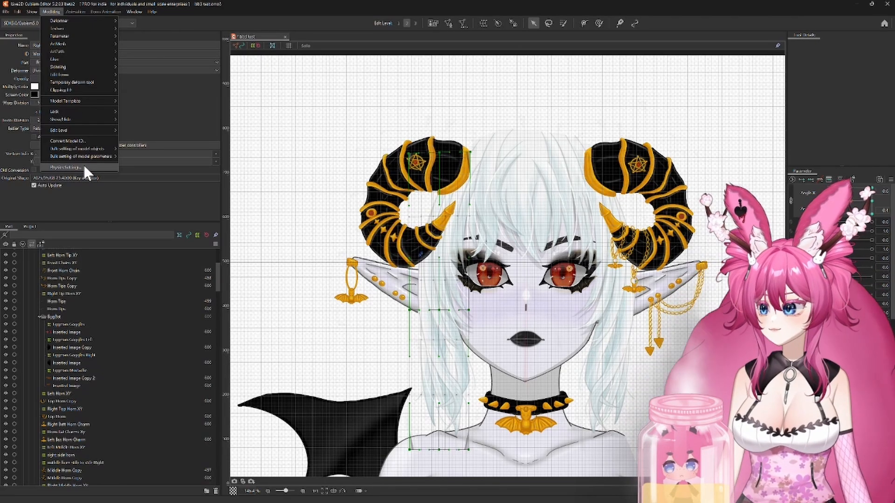
{"action": "left_click", "coordinate": [83, 163]}
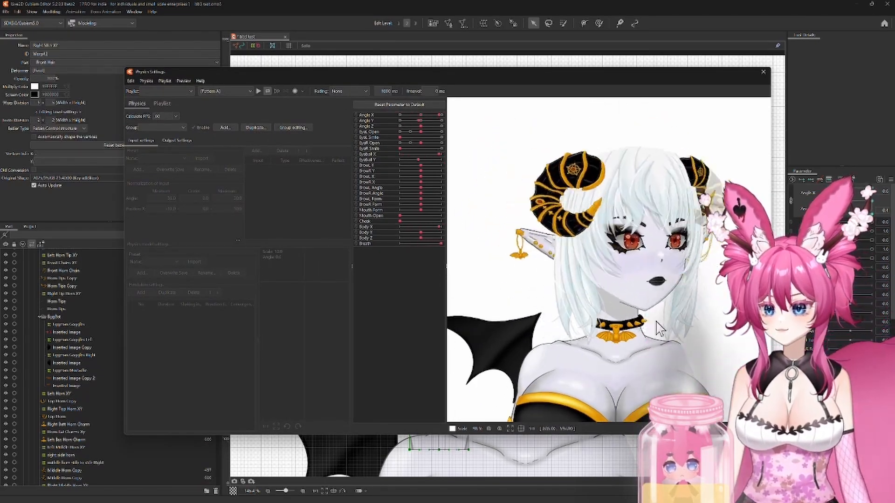
{"action": "left_click_drag", "start_coordinate": [790, 107], "coordinate": [629, 149]}
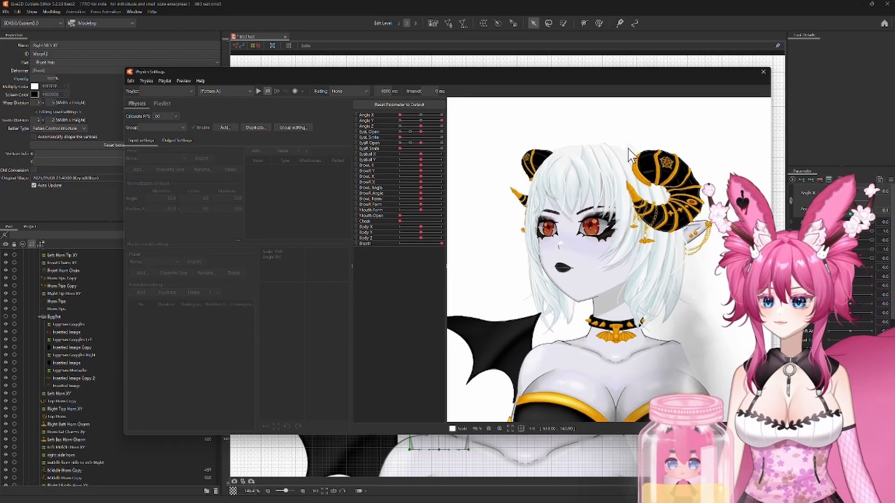
{"action": "left_click", "coordinate": [762, 72]}
Step: At Angle X -30 and Angle Y 30, reshape the Left Side Burn 2 XY deformer's top edge, then reset both angles to 0
{"action": "left_click_drag", "start_coordinate": [860, 201], "coordinate": [872, 188]}
{"action": "left_click", "coordinate": [79, 398]}
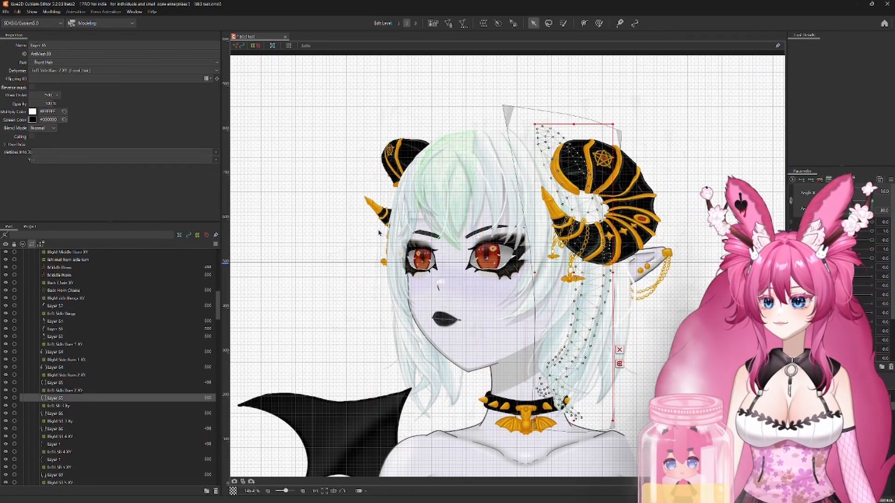
{"action": "left_click", "coordinate": [82, 390]}
{"action": "scroll", "coordinate": [372, 250], "scroll_direction": "up", "scroll_amount": 5}
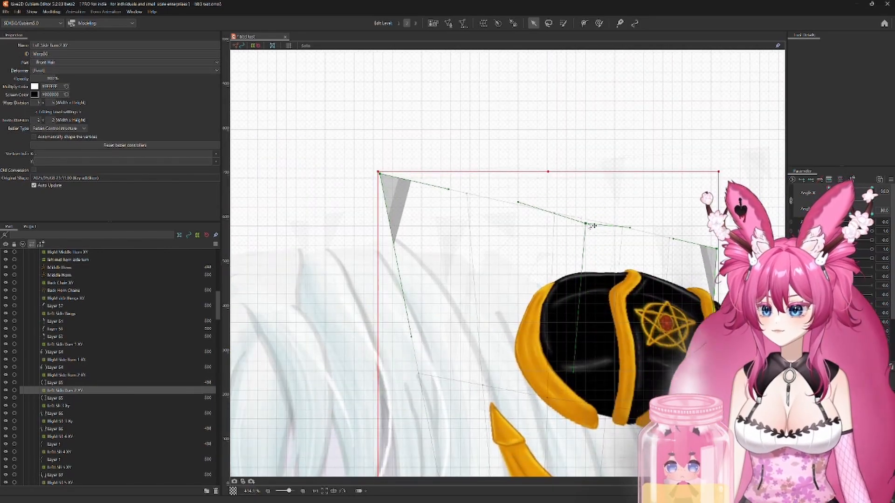
{"action": "left_click_drag", "start_coordinate": [588, 224], "coordinate": [593, 224]}
{"action": "left_click_drag", "start_coordinate": [379, 175], "coordinate": [344, 198]}
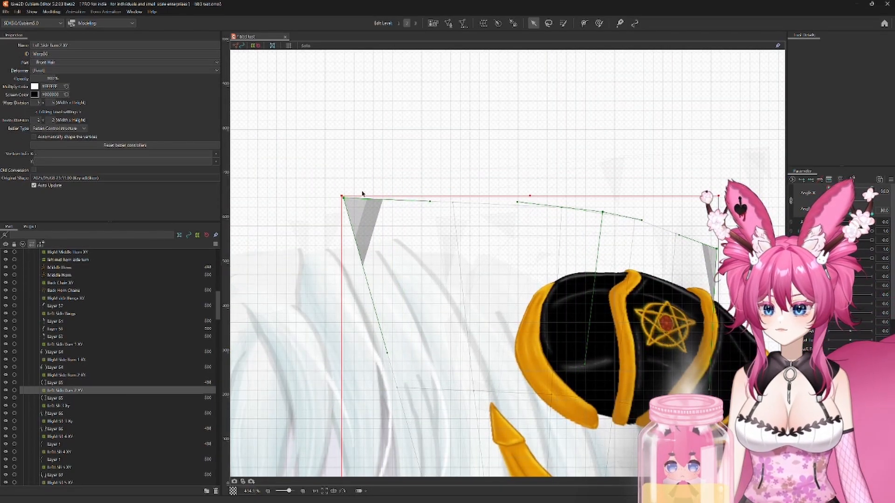
{"action": "scroll", "coordinate": [362, 193], "scroll_direction": "down", "scroll_amount": 5}
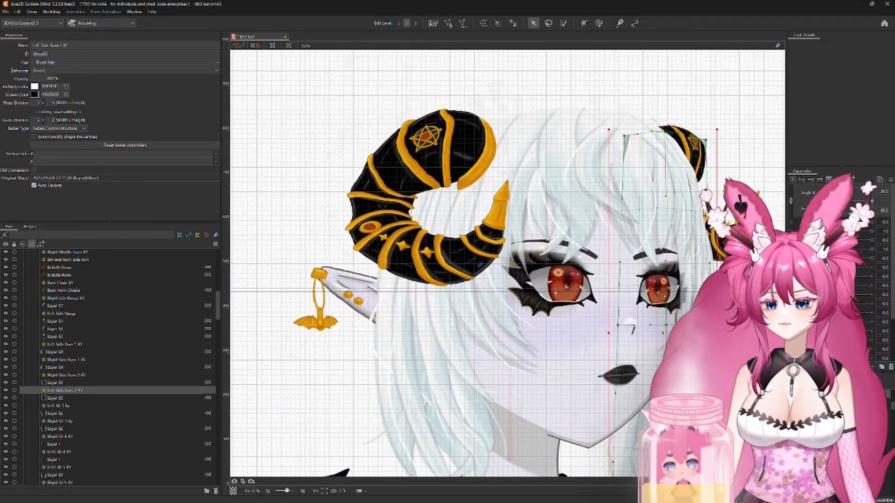
{"action": "scroll", "coordinate": [289, 88], "scroll_direction": "down", "scroll_amount": 2}
{"action": "left_click", "coordinate": [850, 188]}
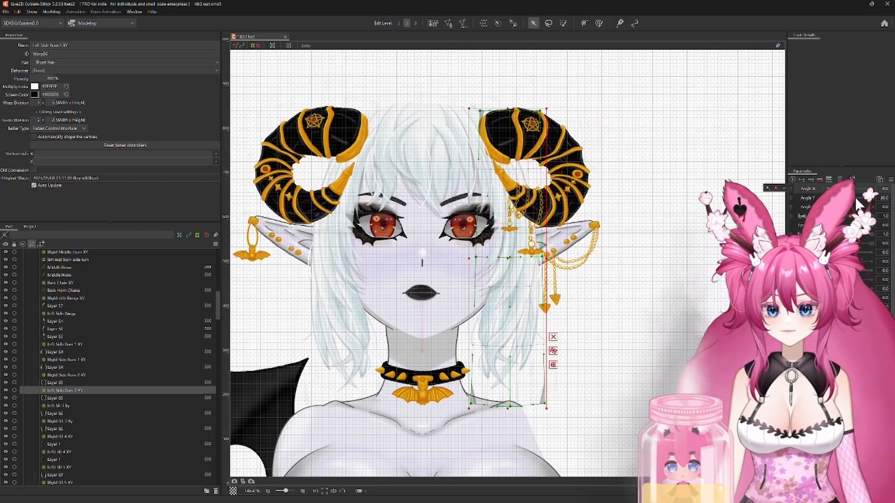
{"action": "left_click", "coordinate": [850, 198]}
{"action": "left_click_drag", "start_coordinate": [618, 317], "coordinate": [689, 301]}
Step: Set the draw order of all layers in the Pony Tails part to 350
{"action": "scroll", "coordinate": [80, 379], "scroll_direction": "down", "scroll_amount": 20}
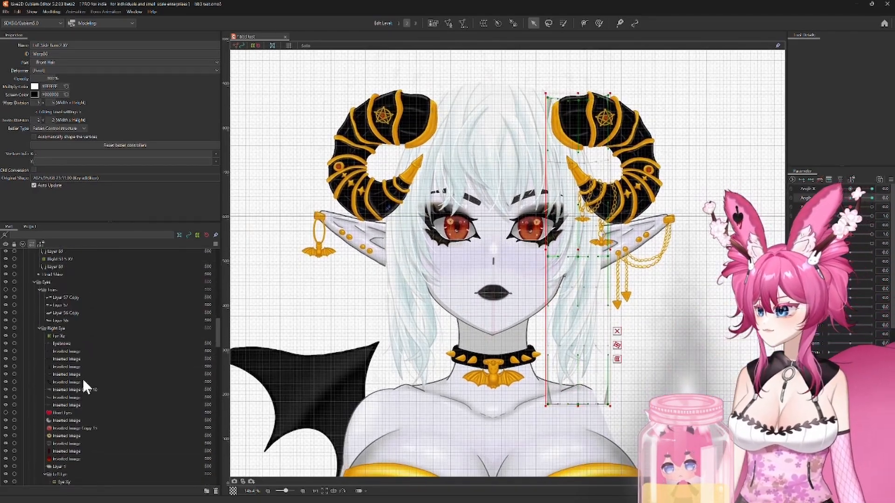
{"action": "scroll", "coordinate": [79, 377], "scroll_direction": "down", "scroll_amount": 15}
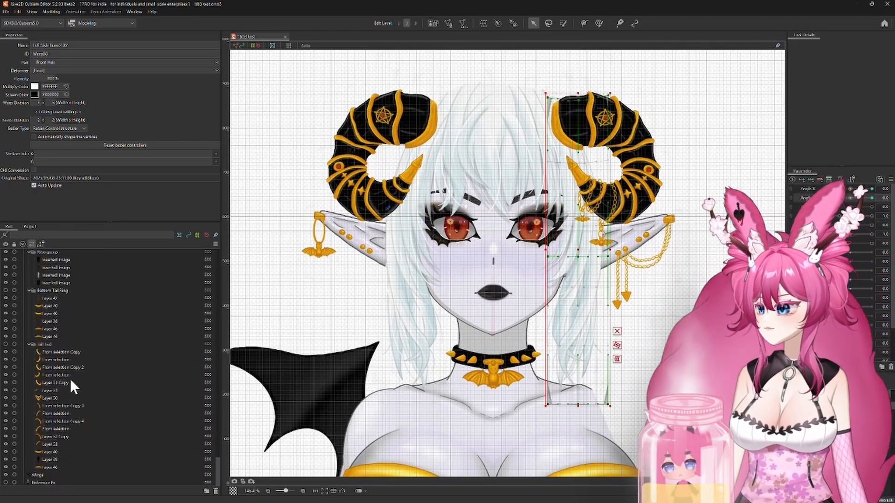
{"action": "scroll", "coordinate": [49, 383], "scroll_direction": "up", "scroll_amount": 3}
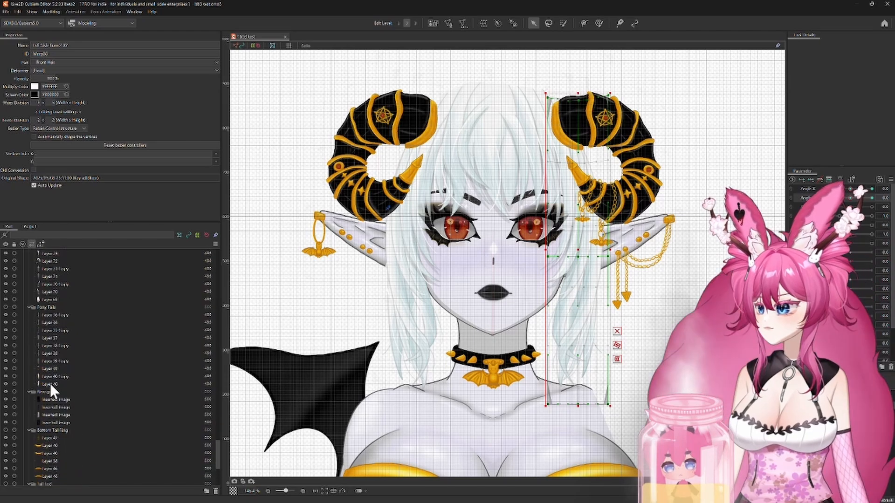
{"action": "left_click", "coordinate": [49, 314]}
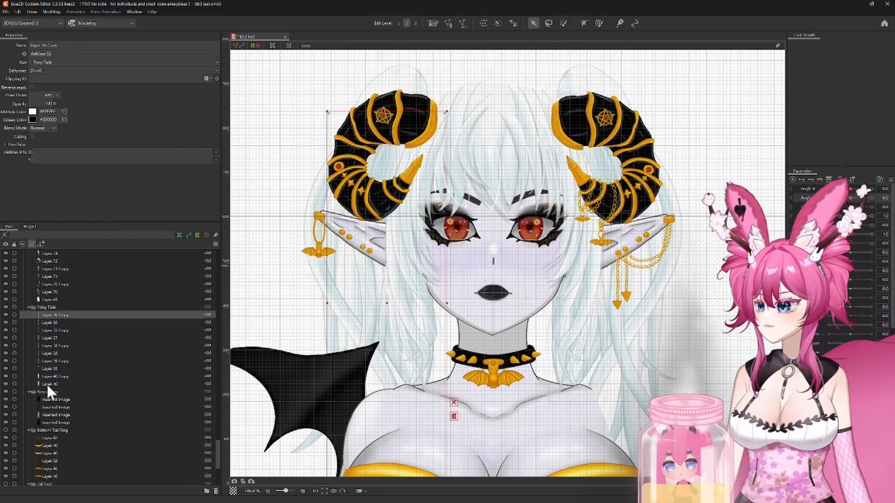
{"action": "left_click", "coordinate": [47, 384], "text": "shift"}
{"action": "type", "text": "350"}
{"action": "key", "text": "Return"}
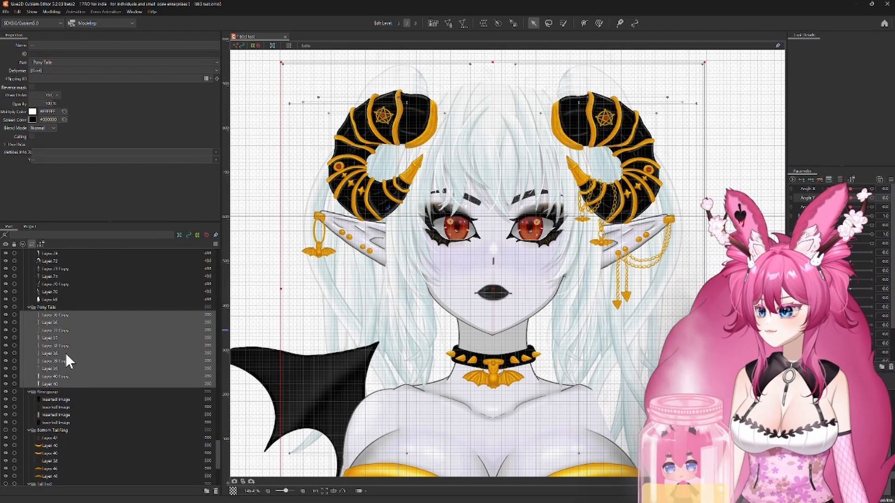
Step: Set the draw order of all Back Head Hair layers to 360 and check the layering with the head turned along Angle X
{"action": "scroll", "coordinate": [65, 351], "scroll_direction": "up", "scroll_amount": 1}
{"action": "left_click", "coordinate": [43, 273]}
{"action": "left_click", "coordinate": [43, 328], "text": "shift"}
{"action": "left_click", "coordinate": [54, 95]}
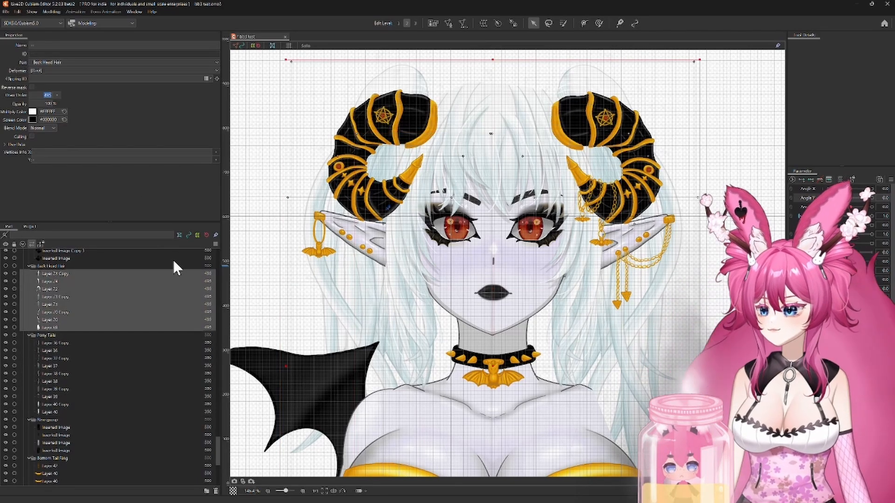
{"action": "type", "text": "360"}
{"action": "key", "text": "Return"}
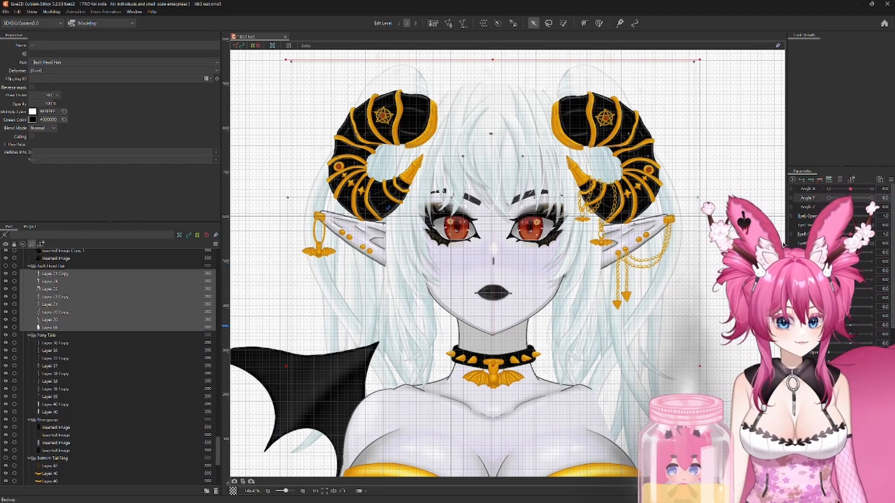
{"action": "left_click_drag", "start_coordinate": [850, 188], "coordinate": [838, 189]}
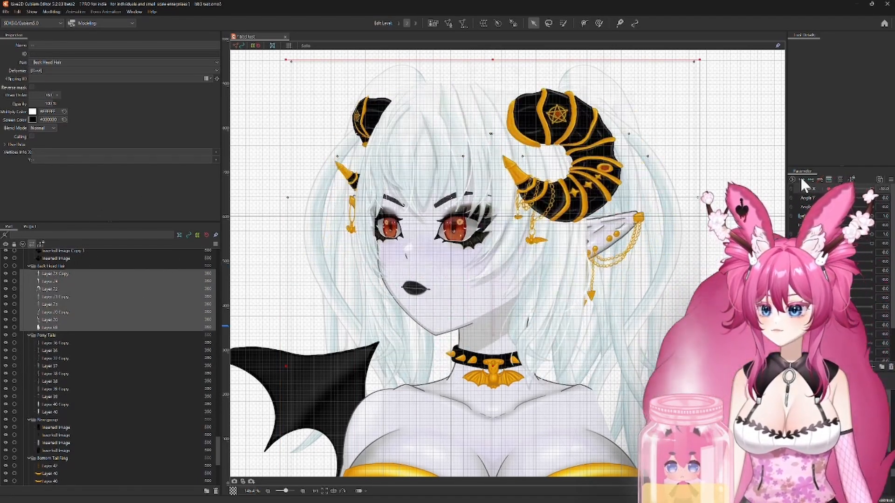
{"action": "scroll", "coordinate": [52, 326], "scroll_direction": "down", "scroll_amount": 7}
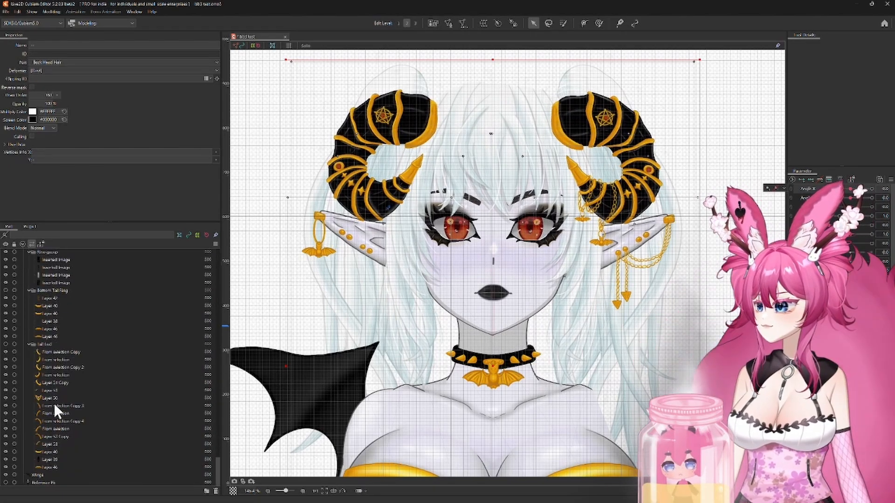
Step: Check how the back head hair follows the head by varying Angle X and Angle Y
{"action": "scroll", "coordinate": [52, 401], "scroll_direction": "up", "scroll_amount": 7}
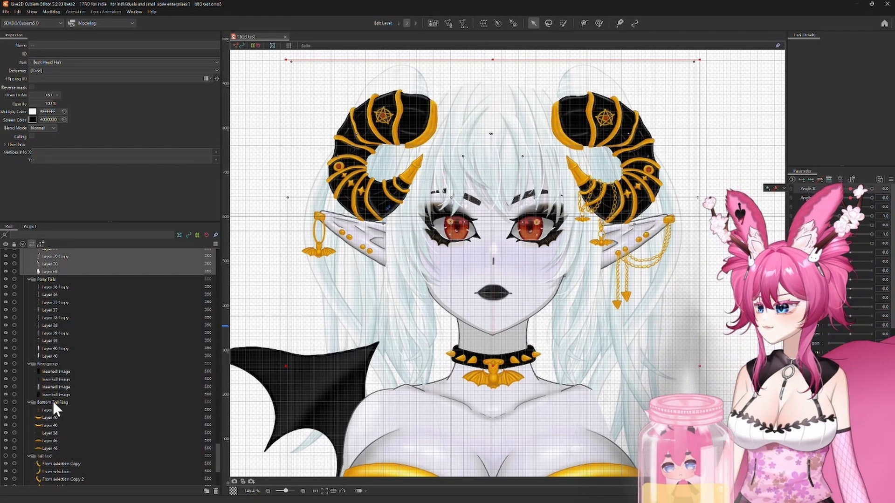
{"action": "left_click_drag", "start_coordinate": [851, 189], "coordinate": [871, 198]}
{"action": "left_click_drag", "start_coordinate": [871, 199], "coordinate": [851, 198]}
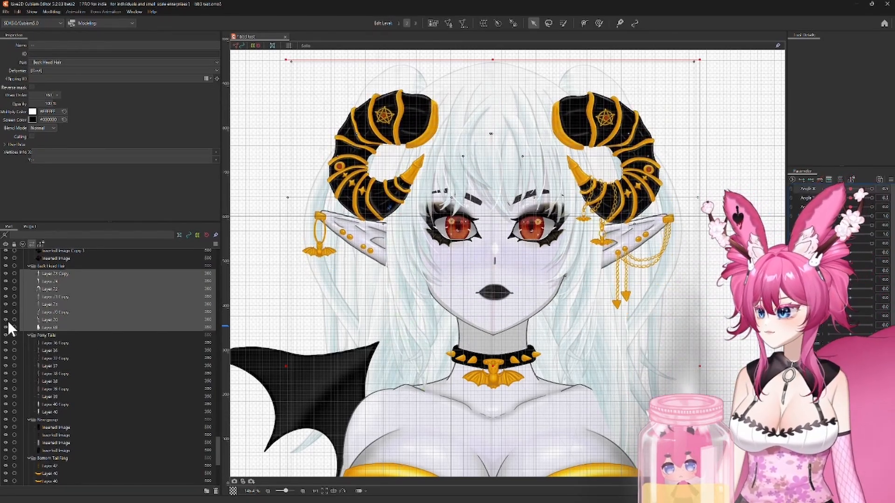
Step: Hide the Pony Tails part and isolate the selected Back Head Hair layers in Solo view
{"action": "left_click_drag", "start_coordinate": [247, 285], "coordinate": [309, 279]}
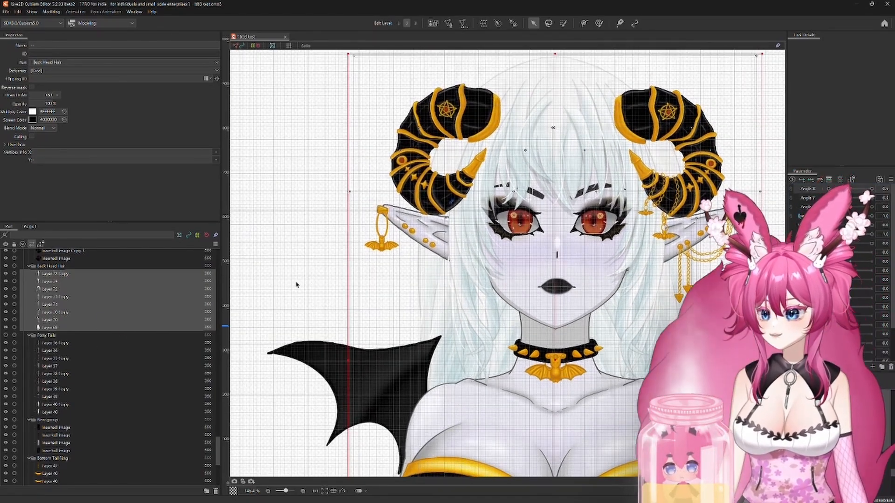
{"action": "left_click", "coordinate": [306, 46]}
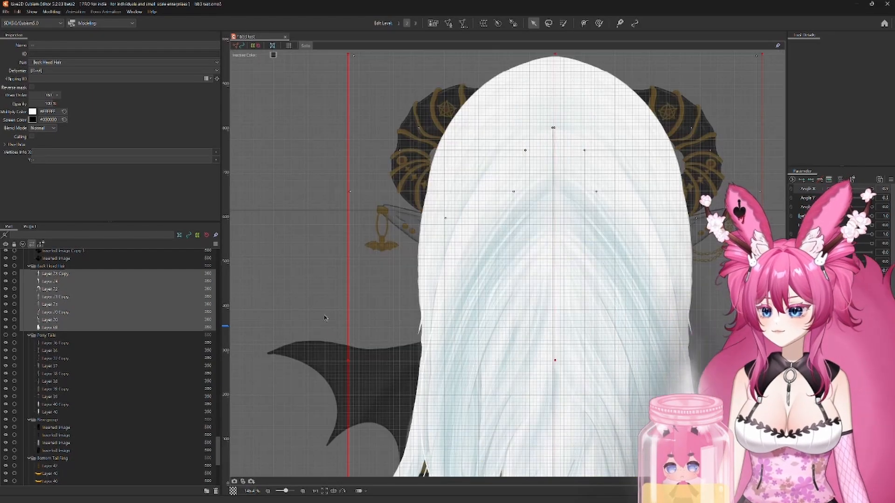
{"action": "left_click_drag", "start_coordinate": [324, 316], "coordinate": [304, 225]}
{"action": "scroll", "coordinate": [304, 225], "scroll_direction": "down", "scroll_amount": 5}
{"action": "scroll", "coordinate": [287, 254], "scroll_direction": "up", "scroll_amount": 3}
{"action": "left_click_drag", "start_coordinate": [287, 254], "coordinate": [322, 274]}
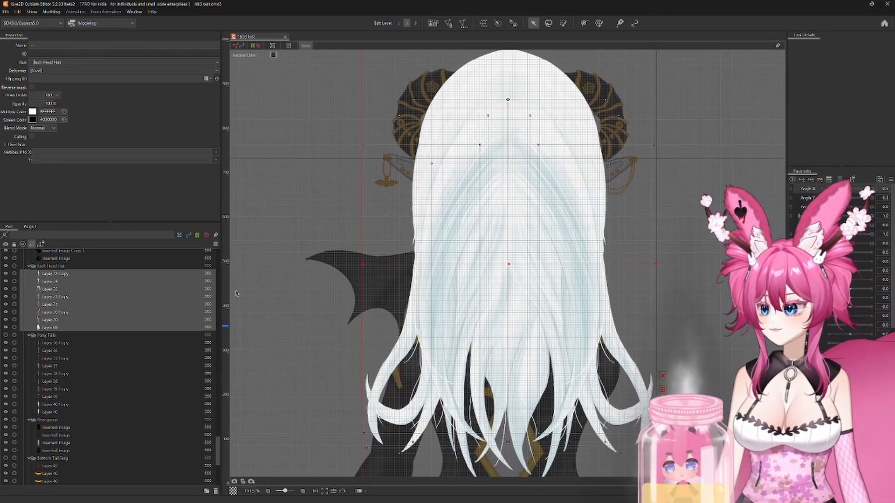
Step: Try to generate meshes for the Back Head Hair layers with the Deformation (Heavy) preset, then close the Automatic Mesh generator
{"action": "left_click", "coordinate": [462, 23]}
{"action": "left_click", "coordinate": [305, 170]}
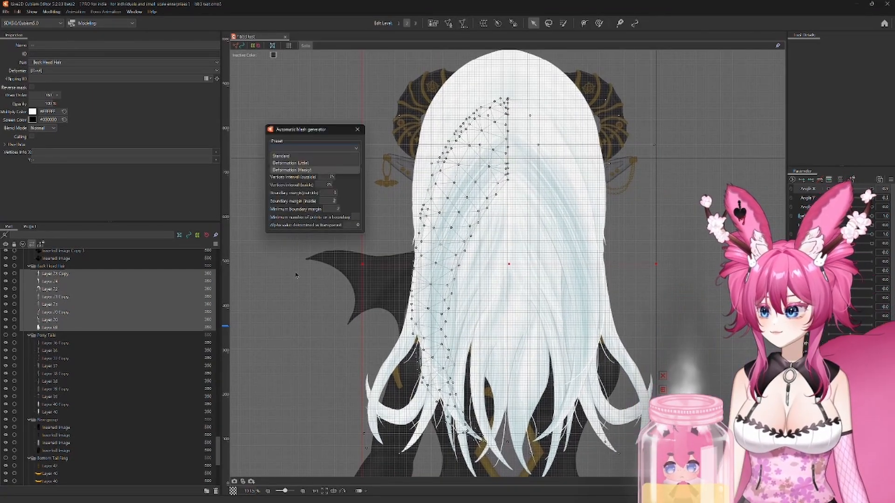
{"action": "left_click", "coordinate": [292, 169]}
{"action": "left_click", "coordinate": [252, 179]}
{"action": "left_click", "coordinate": [63, 274]}
{"action": "left_click", "coordinate": [64, 281]}
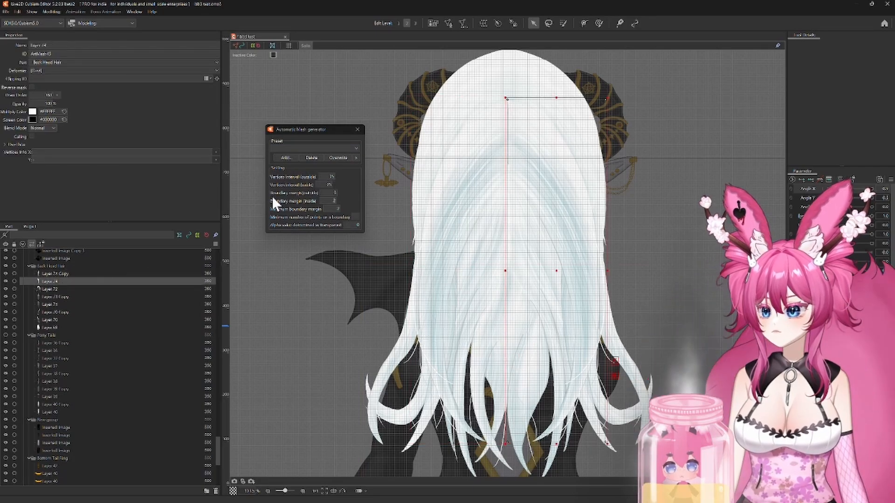
{"action": "left_click", "coordinate": [357, 129]}
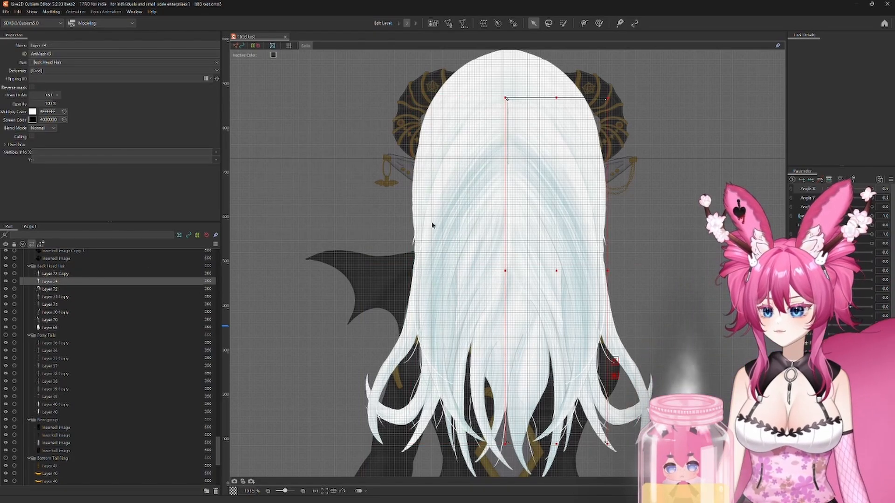
Step: Reselect all Back Head Hair layers and open them together in mesh edit mode
{"action": "left_click_drag", "start_coordinate": [556, 269], "coordinate": [582, 268]}
{"action": "key", "text": "ctrl+z"}
{"action": "left_click", "coordinate": [57, 296]}
{"action": "left_click", "coordinate": [54, 306]}
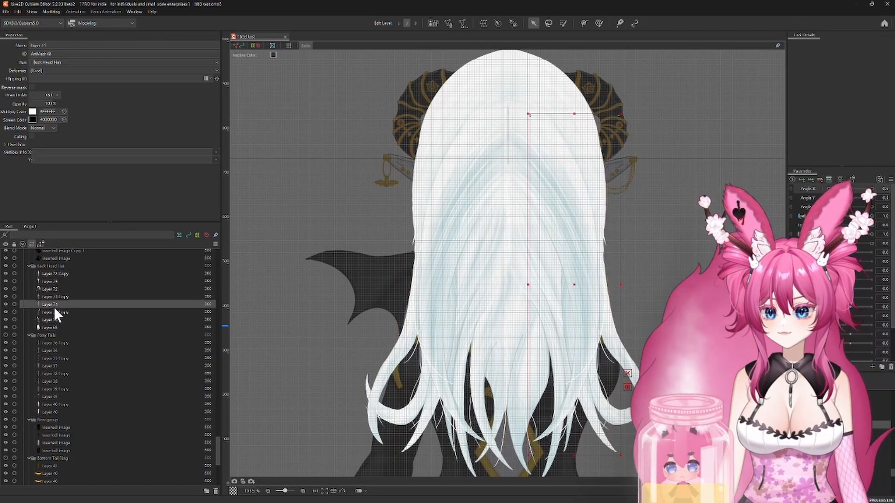
{"action": "left_click", "coordinate": [54, 313]}
{"action": "left_click", "coordinate": [54, 321]}
{"action": "left_click", "coordinate": [54, 327]}
{"action": "left_click", "coordinate": [55, 274], "text": "shift"}
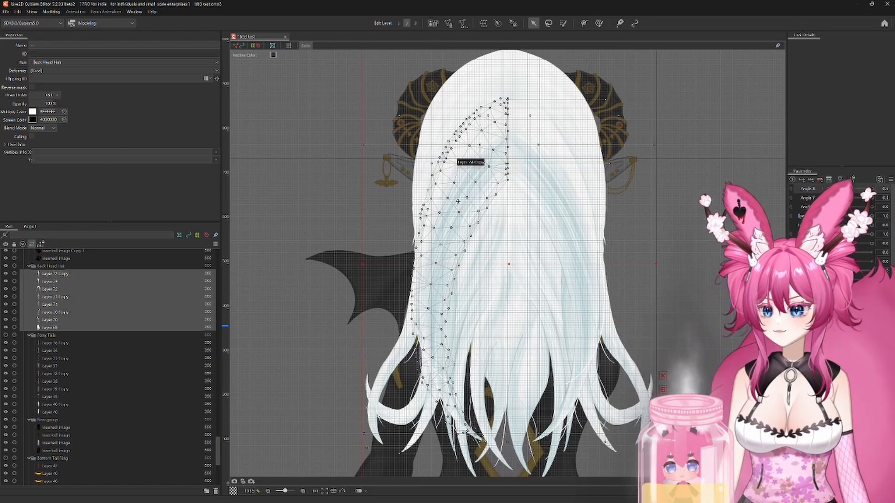
{"action": "key", "text": "ctrl+e"}
{"action": "left_click", "coordinate": [794, 45]}
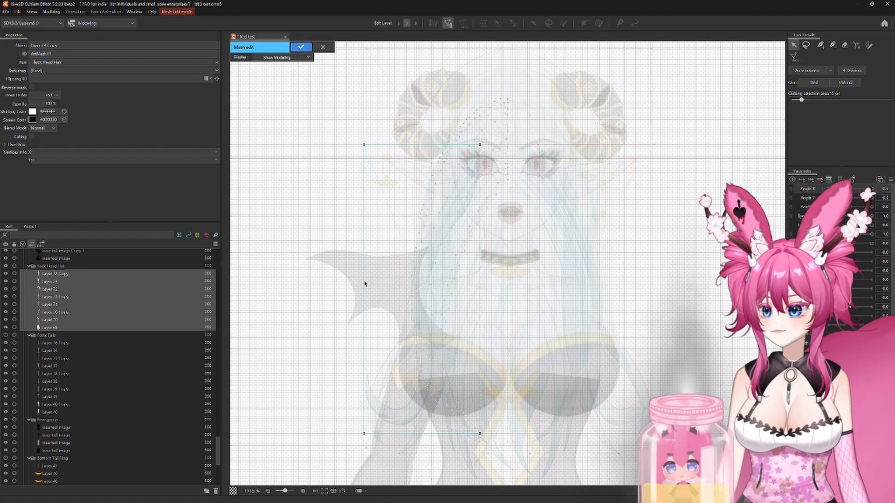
Step: Try to regenerate Layer 74's mesh with the Deformation (Heavy) preset and check the vertices along its outer edge
{"action": "right_click", "coordinate": [337, 287]}
{"action": "left_click", "coordinate": [352, 305]}
{"action": "left_click", "coordinate": [794, 57]}
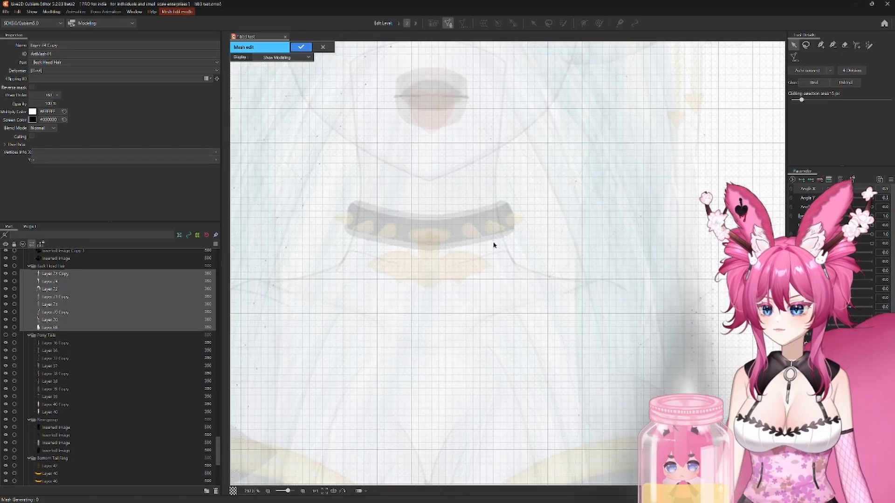
{"action": "scroll", "coordinate": [463, 234], "scroll_direction": "down", "scroll_amount": 6}
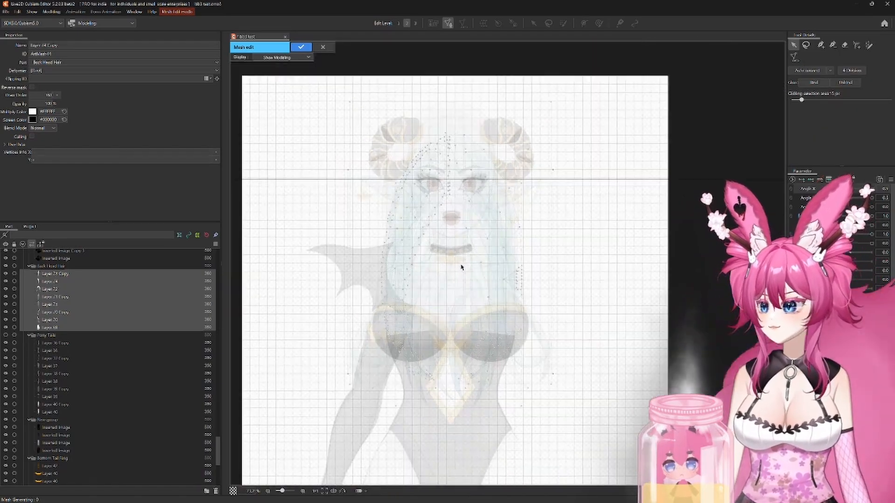
{"action": "right_click", "coordinate": [588, 242]}
{"action": "left_click", "coordinate": [605, 273]}
{"action": "scroll", "coordinate": [525, 293], "scroll_direction": "up", "scroll_amount": 5}
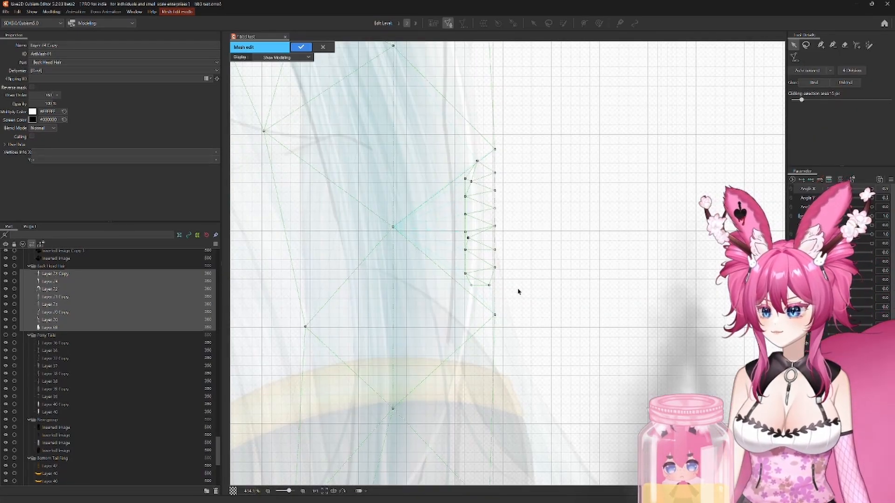
{"action": "scroll", "coordinate": [341, 279], "scroll_direction": "down", "scroll_amount": 2}
{"action": "scroll", "coordinate": [340, 279], "scroll_direction": "down", "scroll_amount": 2}
Step: Copy all mesh vertices of Layer 74 Copy and make Layer 74 the active mesh
{"action": "right_click", "coordinate": [271, 280]}
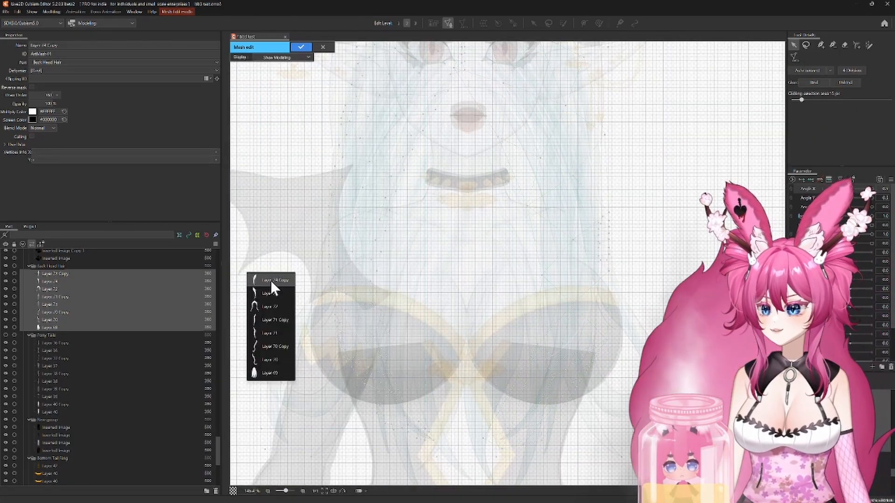
{"action": "left_click", "coordinate": [271, 283]}
{"action": "scroll", "coordinate": [268, 270], "scroll_direction": "down", "scroll_amount": 2}
{"action": "scroll", "coordinate": [501, 230], "scroll_direction": "down", "scroll_amount": 1}
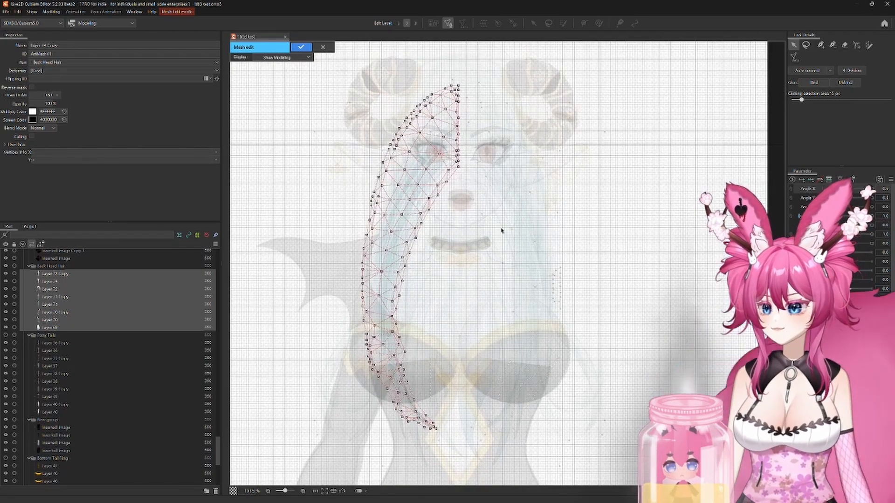
{"action": "left_click_drag", "start_coordinate": [506, 454], "coordinate": [503, 452]}
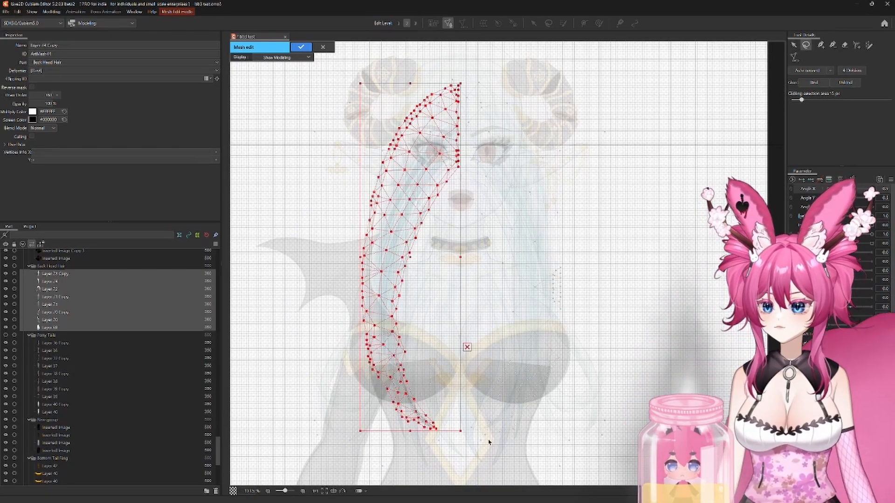
{"action": "left_click", "coordinate": [277, 344]}
{"action": "right_click", "coordinate": [276, 343]}
{"action": "left_click", "coordinate": [296, 362]}
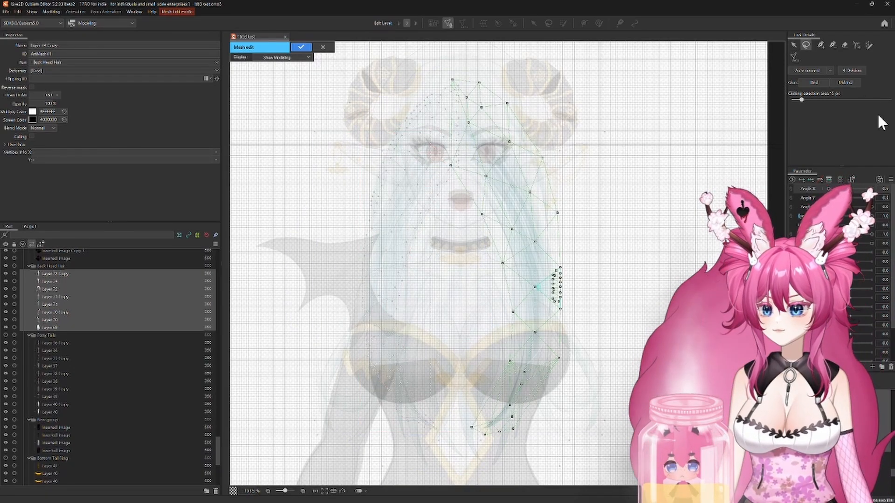
Step: Paste the copied vertices into Layer 74, flip them horizontally and move them over that layer's hair strand
{"action": "key", "text": "ctrl+z"}
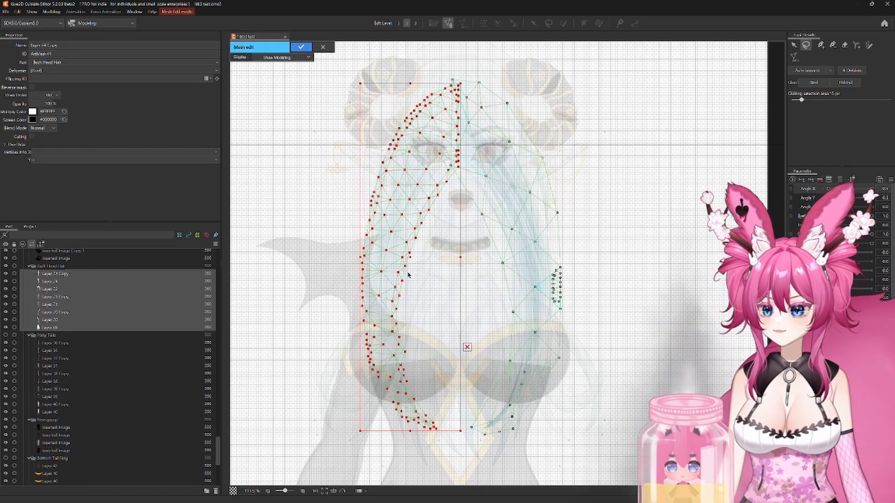
{"action": "left_click_drag", "start_coordinate": [408, 258], "coordinate": [497, 258]}
{"action": "right_click", "coordinate": [498, 258]}
{"action": "left_click", "coordinate": [513, 266]}
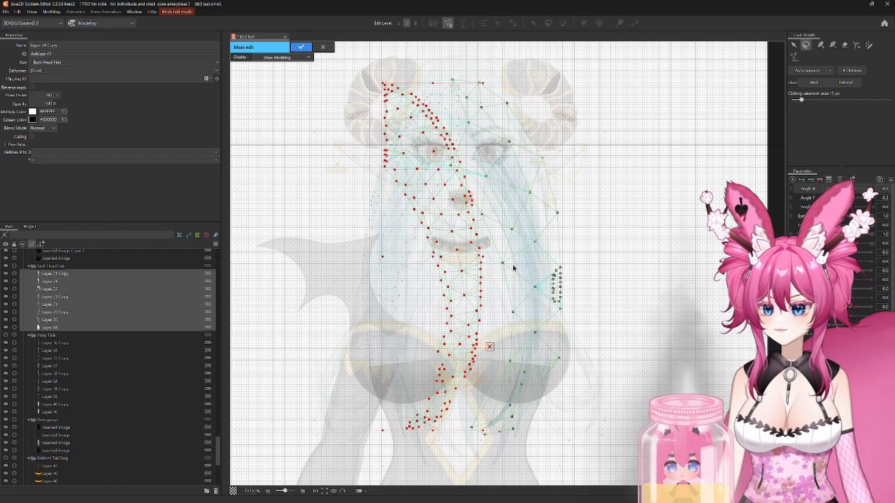
{"action": "left_click_drag", "start_coordinate": [437, 255], "coordinate": [510, 256]}
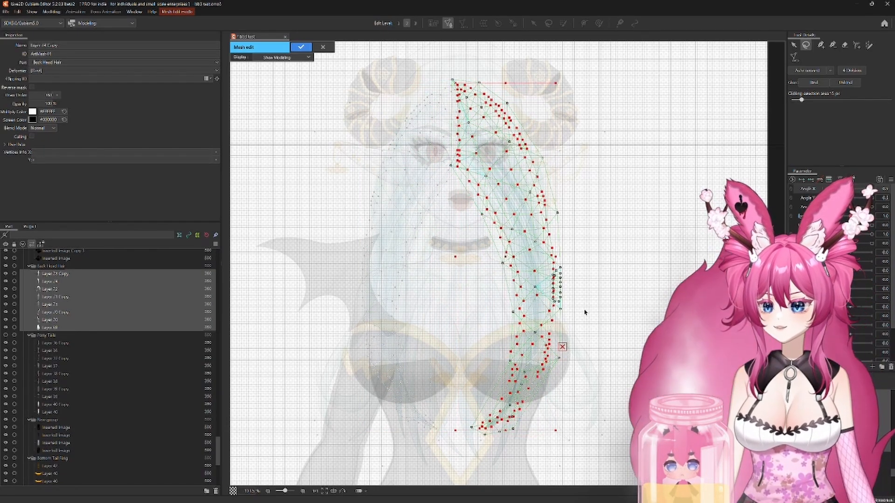
Step: Undo the flipping, moving and pasting of the copied vertices in Layer 74
{"action": "scroll", "coordinate": [601, 372], "scroll_direction": "up", "scroll_amount": 3}
{"action": "left_click_drag", "start_coordinate": [600, 372], "coordinate": [663, 252]}
{"action": "scroll", "coordinate": [662, 252], "scroll_direction": "up", "scroll_amount": 3}
{"action": "left_click_drag", "start_coordinate": [646, 221], "coordinate": [453, 221]}
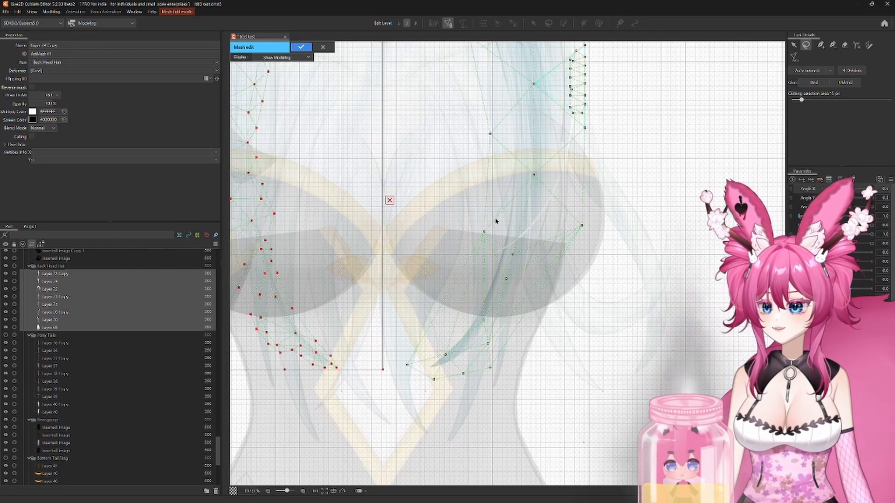
{"action": "left_click", "coordinate": [443, 222]}
Step: Generate a Deformation (Heavy) mesh for Layer 74 and check how it covers the strand
{"action": "scroll", "coordinate": [442, 222], "scroll_direction": "down", "scroll_amount": 6}
{"action": "right_click", "coordinate": [608, 248]}
{"action": "left_click", "coordinate": [610, 260]}
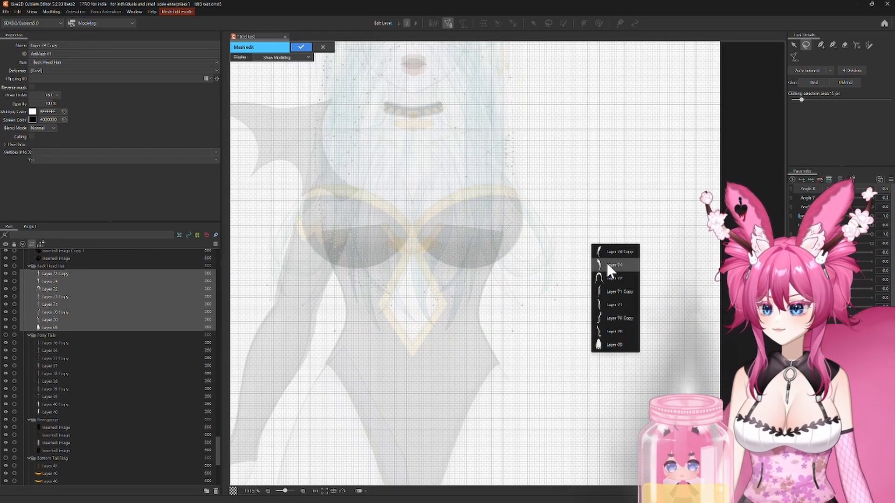
{"action": "left_click", "coordinate": [607, 262]}
{"action": "left_click", "coordinate": [794, 57]}
{"action": "left_click", "coordinate": [822, 65]}
{"action": "left_click", "coordinate": [550, 199]}
{"action": "scroll", "coordinate": [401, 189], "scroll_direction": "up", "scroll_amount": 6}
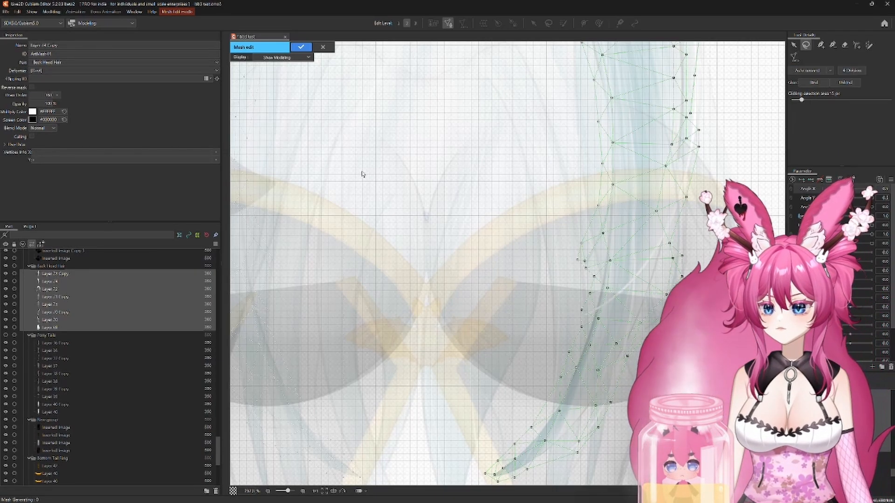
{"action": "scroll", "coordinate": [483, 255], "scroll_direction": "up", "scroll_amount": 2}
{"action": "scroll", "coordinate": [491, 228], "scroll_direction": "down", "scroll_amount": 10}
{"action": "left_click_drag", "start_coordinate": [469, 239], "coordinate": [476, 259]}
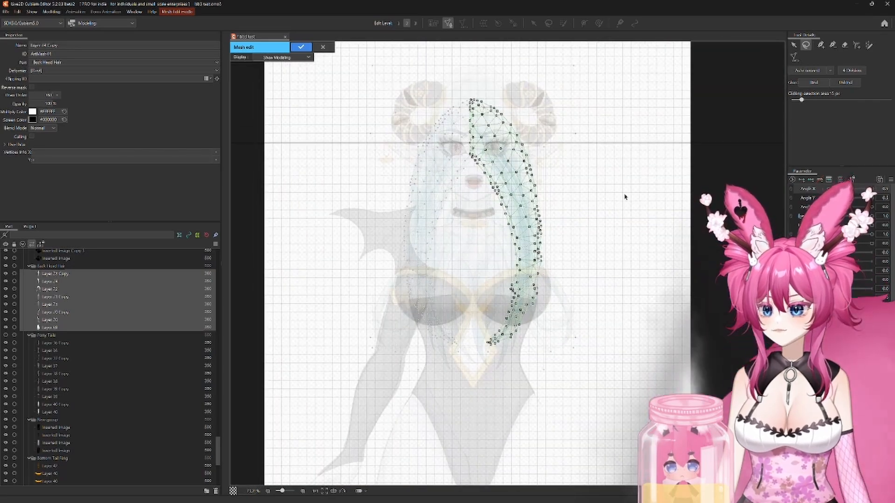
Step: Generate a Deformation (Heavy) mesh for Layer 72 and inspect it along the hair's edges
{"action": "left_click", "coordinate": [620, 179]}
{"action": "right_click", "coordinate": [624, 178]}
{"action": "left_click", "coordinate": [646, 213]}
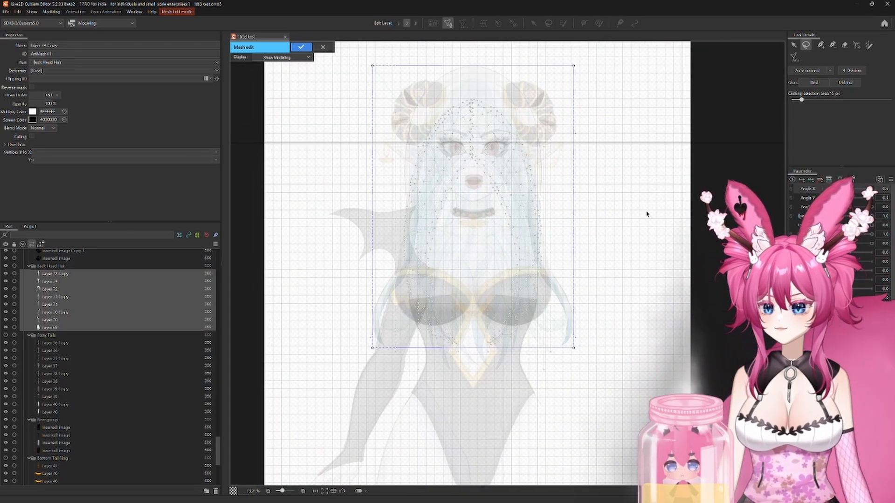
{"action": "left_click", "coordinate": [797, 60]}
{"action": "left_click", "coordinate": [824, 70]}
{"action": "left_click", "coordinate": [823, 82]}
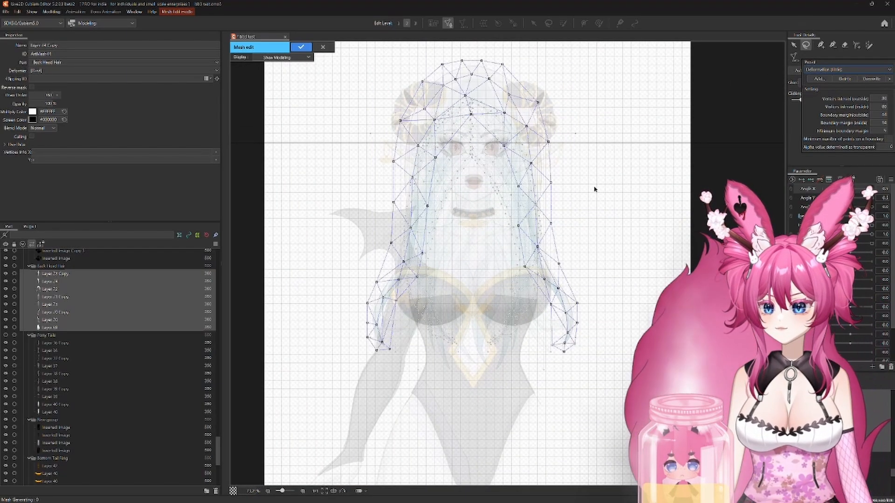
{"action": "left_click", "coordinate": [826, 92]}
{"action": "scroll", "coordinate": [615, 214], "scroll_direction": "up", "scroll_amount": 5}
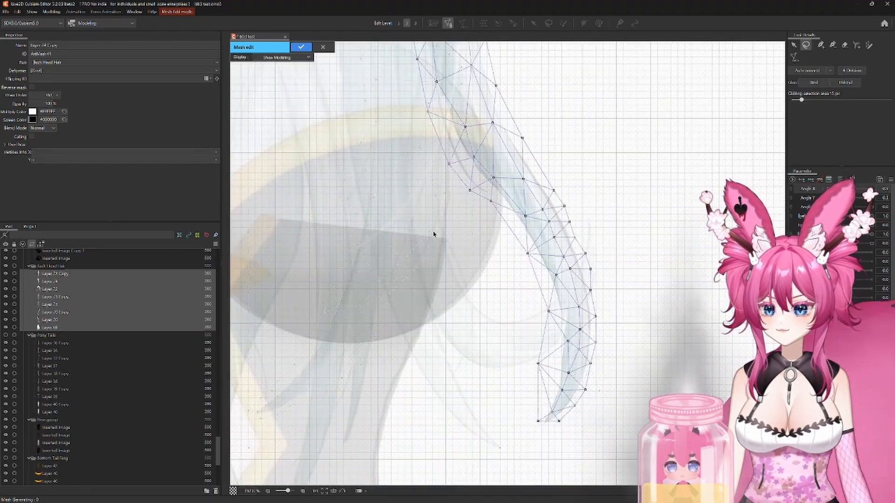
{"action": "scroll", "coordinate": [497, 252], "scroll_direction": "down", "scroll_amount": 6}
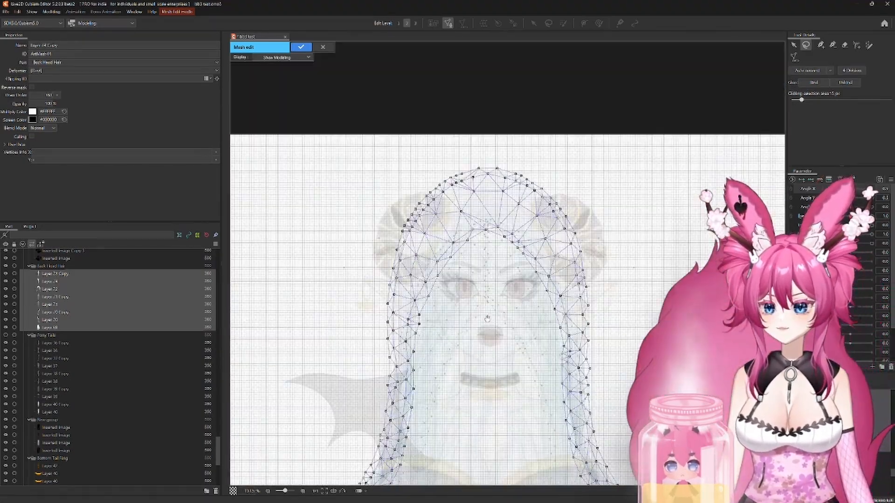
Step: Generate Deformation (Heavy) meshes for Layer 71 Copy and Layer 71
{"action": "left_click_drag", "start_coordinate": [487, 319], "coordinate": [539, 186]}
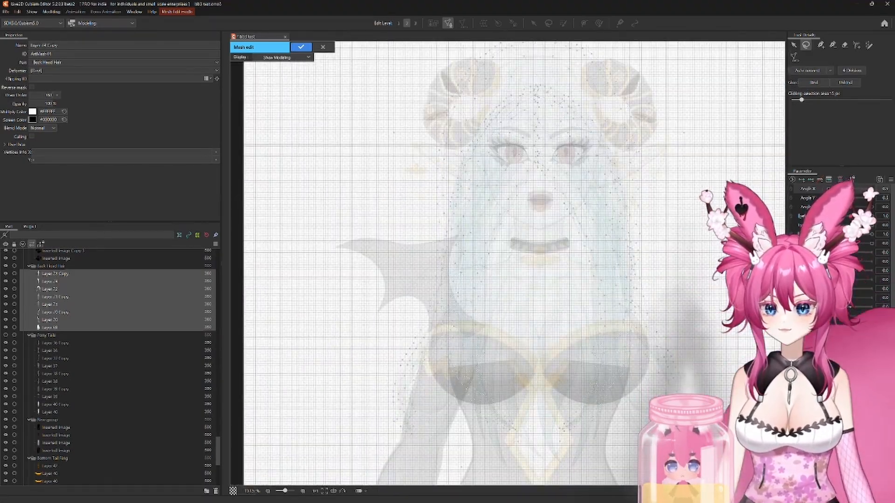
{"action": "left_click", "coordinate": [797, 58]}
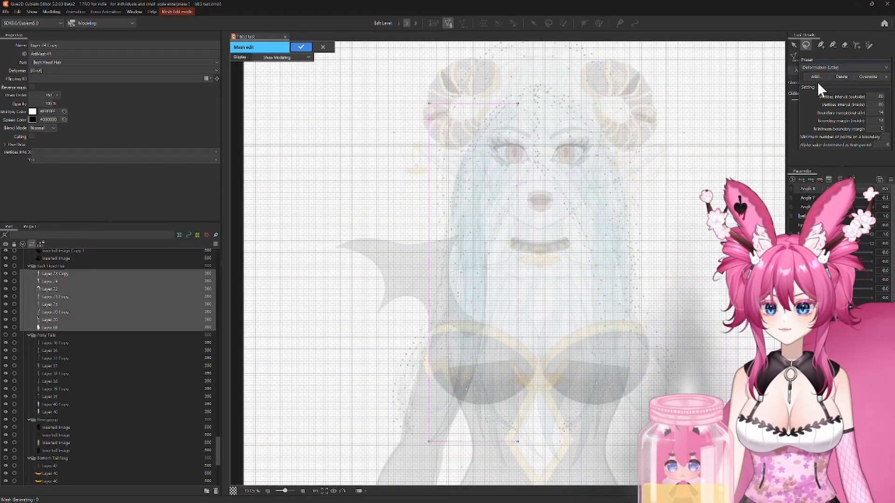
{"action": "right_click", "coordinate": [750, 105]}
{"action": "left_click", "coordinate": [770, 127]}
{"action": "left_click", "coordinate": [795, 56]}
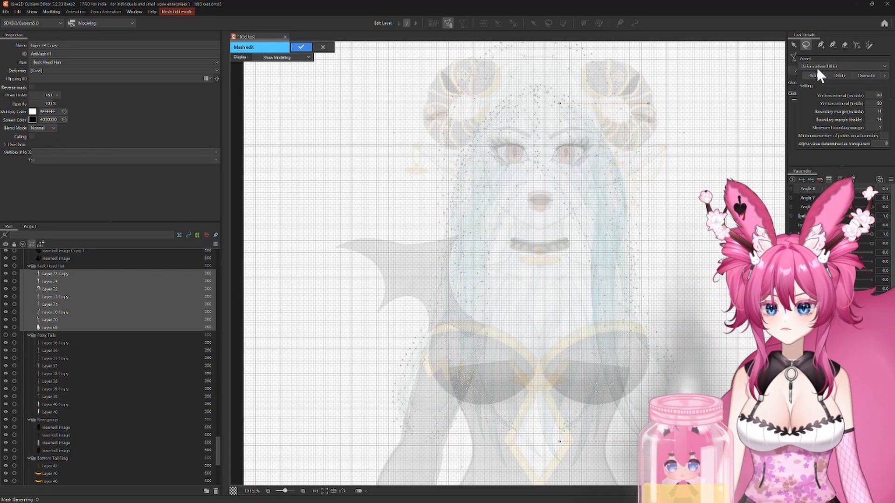
{"action": "left_click", "coordinate": [865, 76]}
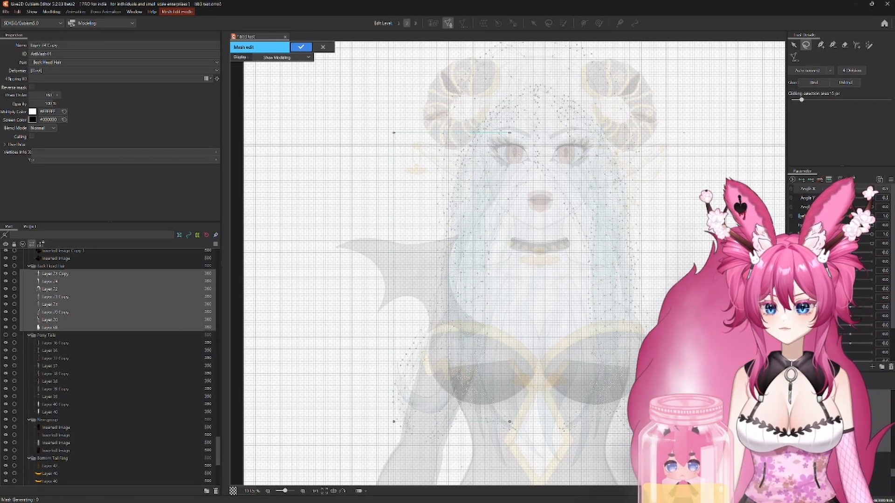
Step: Generate a Deformation (Heavy) mesh for Layer 70 Copy
{"action": "left_click", "coordinate": [793, 57]}
{"action": "left_click", "coordinate": [825, 89]}
{"action": "left_click", "coordinate": [719, 178]}
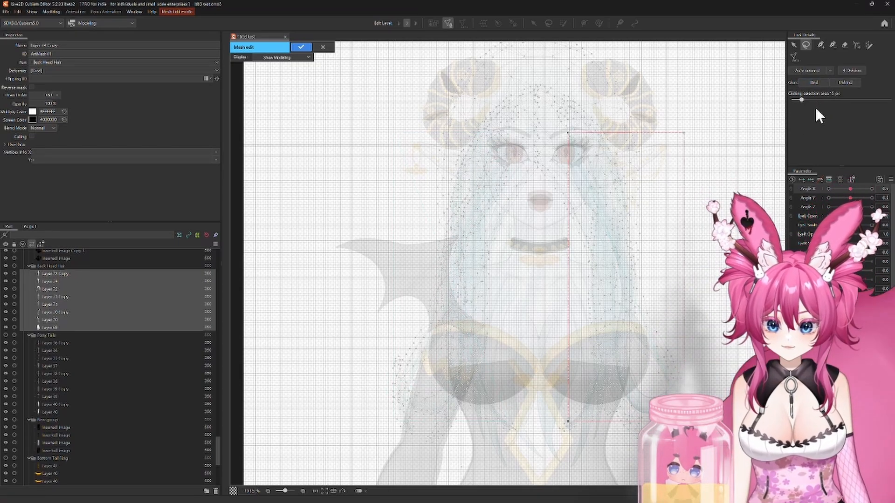
Step: Try a Deformation (Little) mesh on the long back hair strand on the image's right side and inspect its coverage
{"action": "left_click", "coordinate": [793, 56]}
{"action": "left_click", "coordinate": [818, 69]}
{"action": "left_click", "coordinate": [821, 82]}
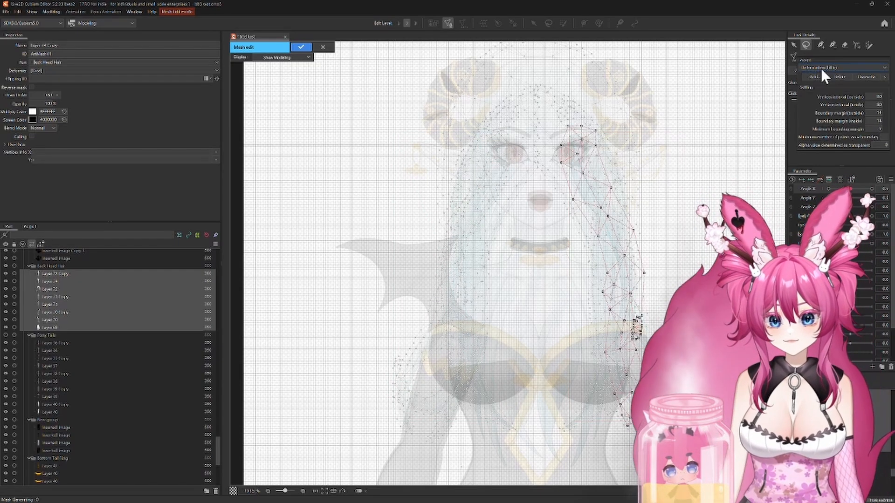
{"action": "left_click", "coordinate": [637, 315]}
{"action": "scroll", "coordinate": [581, 287], "scroll_direction": "up", "scroll_amount": 4}
{"action": "left_click_drag", "start_coordinate": [581, 287], "coordinate": [445, 72]}
{"action": "left_click", "coordinate": [704, 257]}
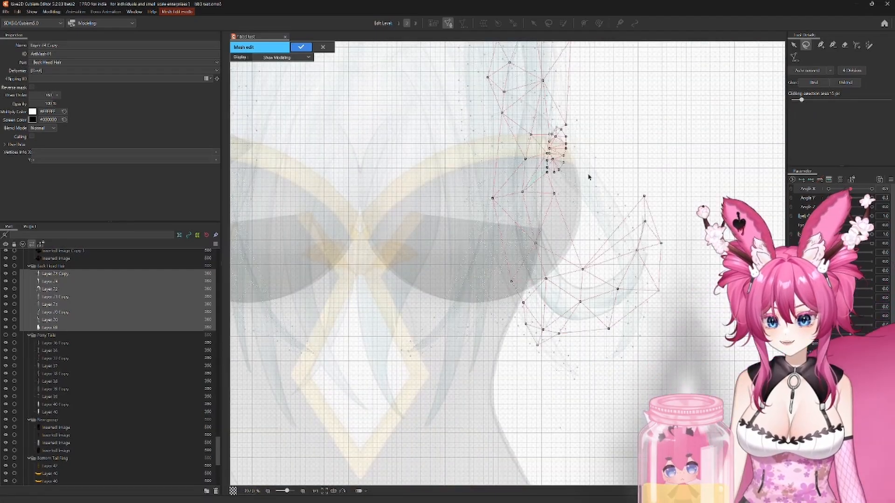
{"action": "scroll", "coordinate": [666, 250], "scroll_direction": "up", "scroll_amount": 4}
Step: Regenerate the same strand's mesh with the Deformation (Heavy) preset and inspect the hair meshes along their edges
{"action": "left_click", "coordinate": [793, 56]}
{"action": "left_click", "coordinate": [816, 69]}
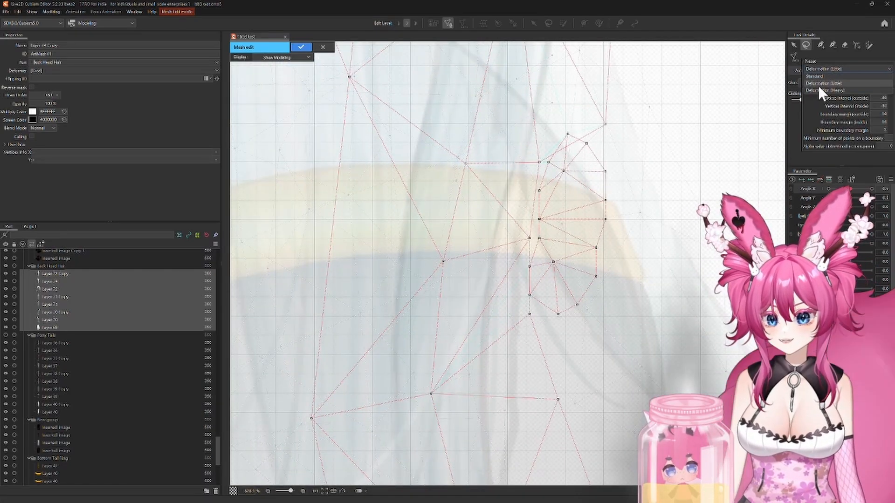
{"action": "left_click", "coordinate": [818, 86]}
{"action": "left_click", "coordinate": [643, 216]}
{"action": "scroll", "coordinate": [643, 216], "scroll_direction": "down", "scroll_amount": 7}
{"action": "scroll", "coordinate": [543, 208], "scroll_direction": "up", "scroll_amount": 5}
{"action": "left_click_drag", "start_coordinate": [543, 208], "coordinate": [508, 219]}
{"action": "right_click", "coordinate": [697, 200]}
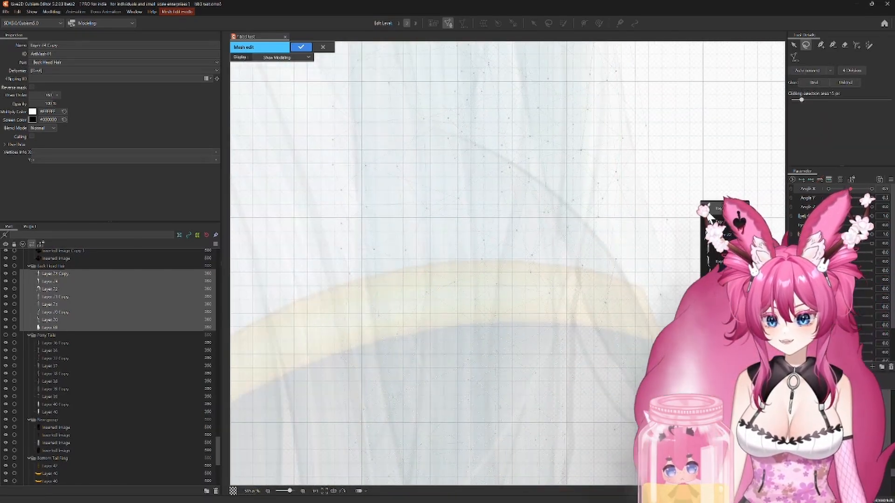
{"action": "left_click", "coordinate": [704, 252]}
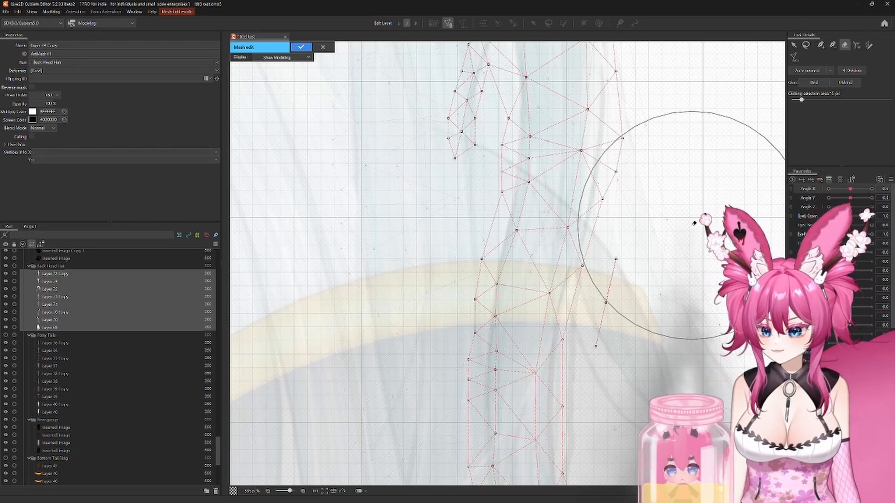
{"action": "scroll", "coordinate": [637, 277], "scroll_direction": "down", "scroll_amount": 6}
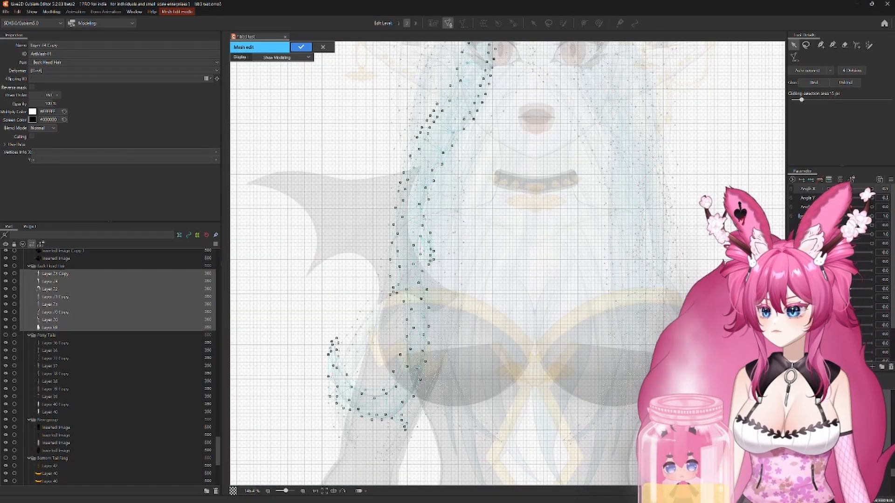
Step: Generate a Deformation (Heavy) mesh for the large central back hair piece and apply the mesh edits
{"action": "scroll", "coordinate": [393, 294], "scroll_direction": "up", "scroll_amount": 6}
{"action": "scroll", "coordinate": [486, 298], "scroll_direction": "down", "scroll_amount": 8}
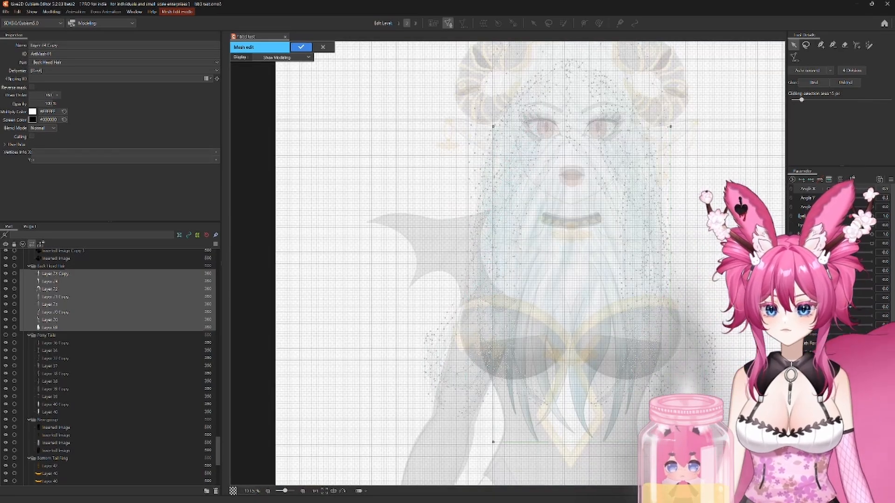
{"action": "left_click_drag", "start_coordinate": [729, 156], "coordinate": [692, 159]}
{"action": "left_click", "coordinate": [830, 70]}
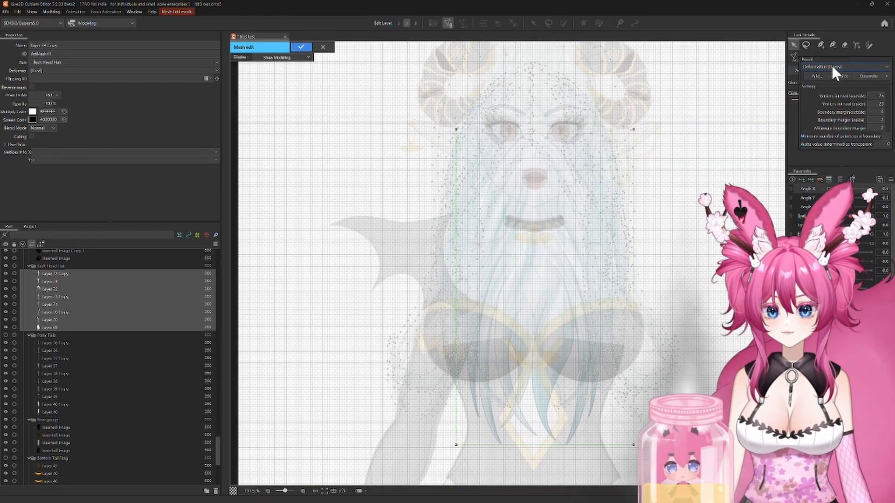
{"action": "left_click", "coordinate": [732, 156]}
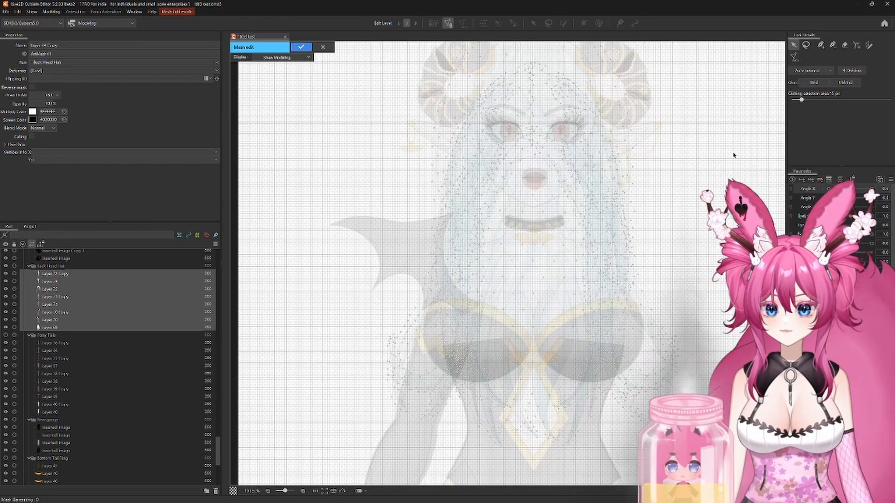
{"action": "left_click", "coordinate": [304, 47]}
Step: Examine the isolated back hair closely, from the strand tips up to the crown
{"action": "scroll", "coordinate": [424, 232], "scroll_direction": "up", "scroll_amount": 5}
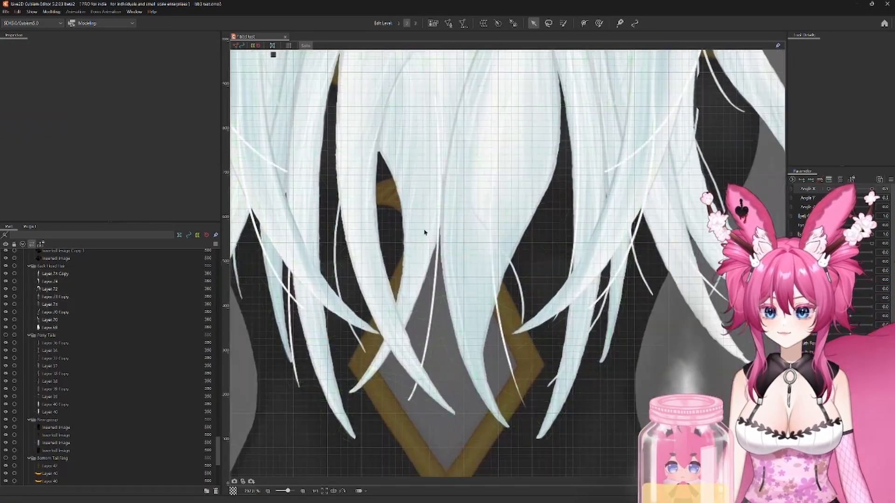
{"action": "left_click_drag", "start_coordinate": [652, 135], "coordinate": [550, 372]}
{"action": "left_click_drag", "start_coordinate": [499, 163], "coordinate": [517, 344]}
{"action": "left_click_drag", "start_coordinate": [485, 88], "coordinate": [623, 113]}
{"action": "left_click_drag", "start_coordinate": [581, 354], "coordinate": [636, 139]}
{"action": "scroll", "coordinate": [554, 264], "scroll_direction": "down", "scroll_amount": 2}
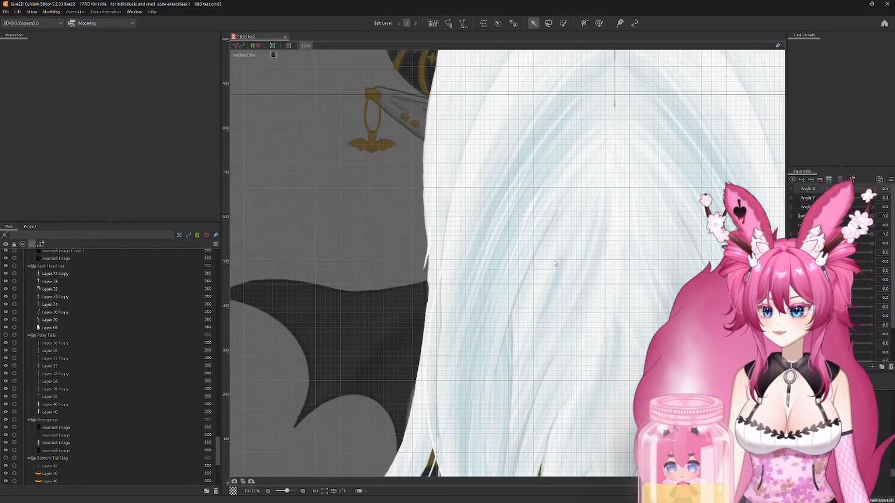
{"action": "scroll", "coordinate": [545, 275], "scroll_direction": "down", "scroll_amount": 5}
Step: Turn off Solo display and examine how the back hair sits beside the chest and arm on the full character
{"action": "left_click", "coordinate": [304, 46]}
{"action": "scroll", "coordinate": [625, 282], "scroll_direction": "up", "scroll_amount": 2}
{"action": "left_click_drag", "start_coordinate": [625, 283], "coordinate": [653, 151]}
{"action": "scroll", "coordinate": [655, 330], "scroll_direction": "up", "scroll_amount": 5}
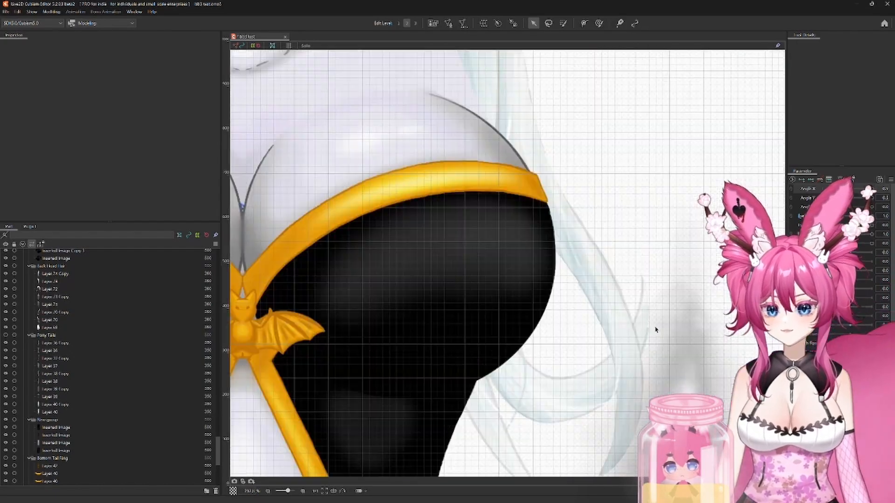
{"action": "scroll", "coordinate": [655, 330], "scroll_direction": "up", "scroll_amount": 4}
{"action": "scroll", "coordinate": [631, 240], "scroll_direction": "down", "scroll_amount": 6}
{"action": "left_click_drag", "start_coordinate": [461, 249], "coordinate": [664, 294]}
{"action": "scroll", "coordinate": [461, 293], "scroll_direction": "up", "scroll_amount": 3}
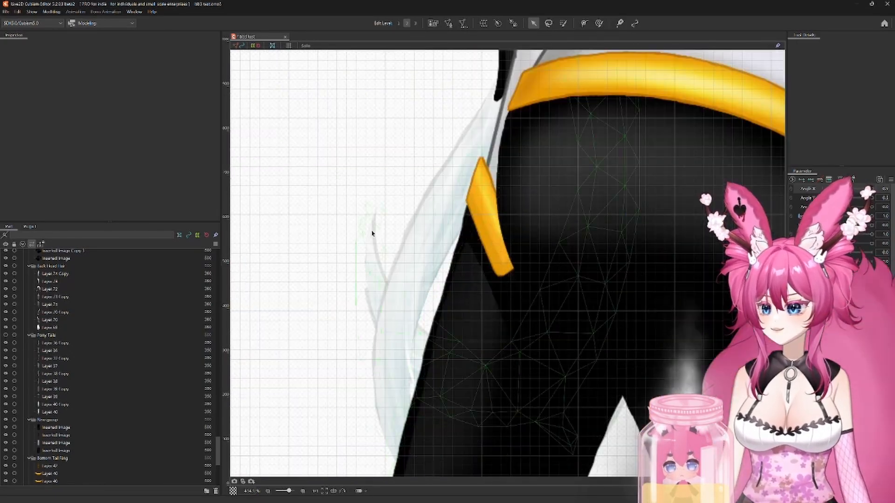
{"action": "scroll", "coordinate": [435, 206], "scroll_direction": "down", "scroll_amount": 5}
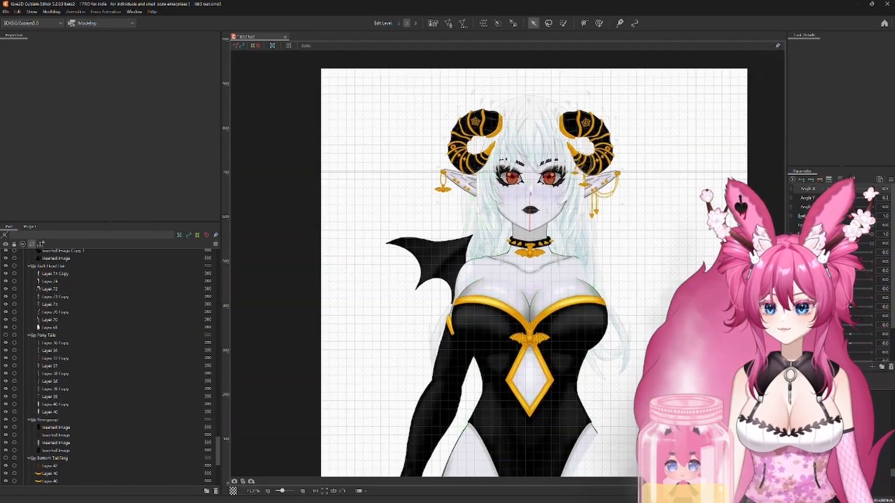
{"action": "scroll", "coordinate": [631, 261], "scroll_direction": "up", "scroll_amount": 3}
Step: Create a warp deformer named Top Head Back XY as the parent of Layer 72 in the Back Head Hair part
{"action": "left_click", "coordinate": [56, 274]}
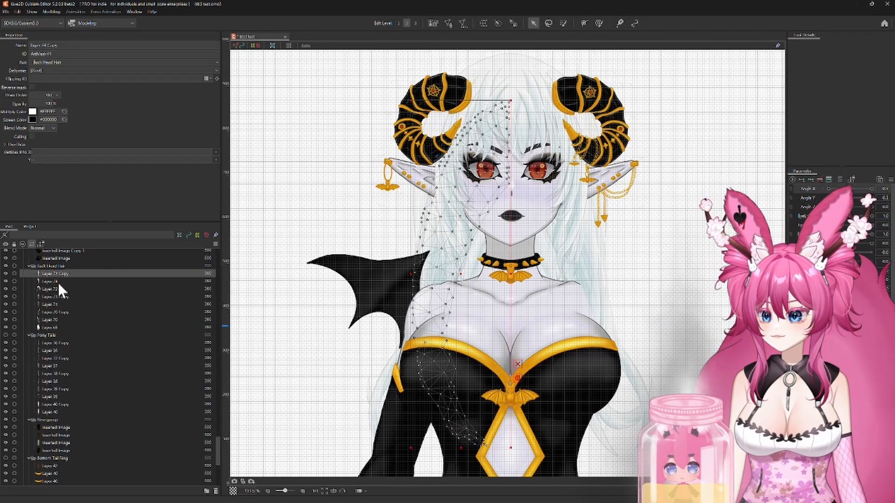
{"action": "mouse_move", "coordinate": [854, 193]}
{"action": "left_mouse_down"}
{"action": "mouse_move", "coordinate": [822, 192]}
{"action": "mouse_move", "coordinate": [855, 203]}
{"action": "left_mouse_up"}
{"action": "left_click", "coordinate": [49, 289]}
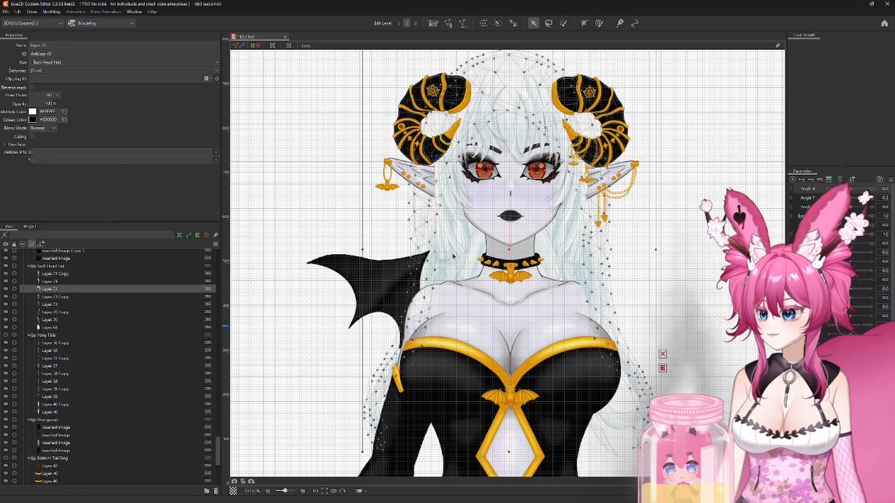
{"action": "left_click", "coordinate": [483, 23]}
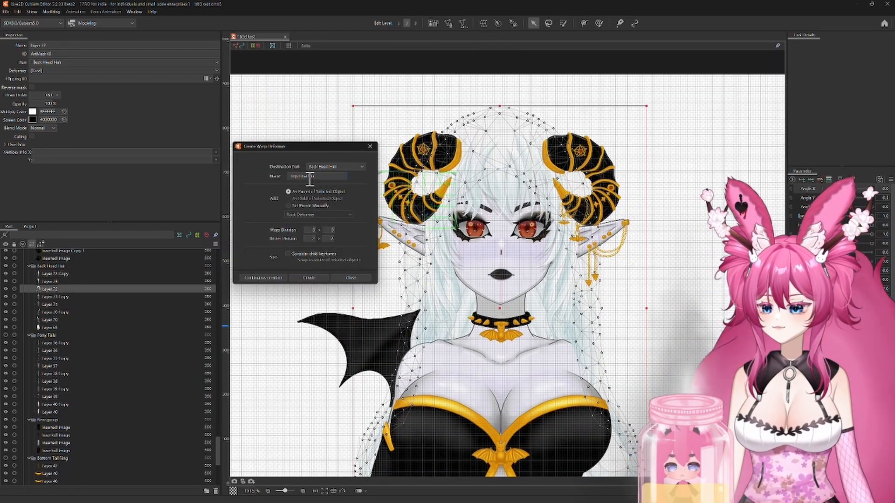
{"action": "left_click", "coordinate": [300, 277]}
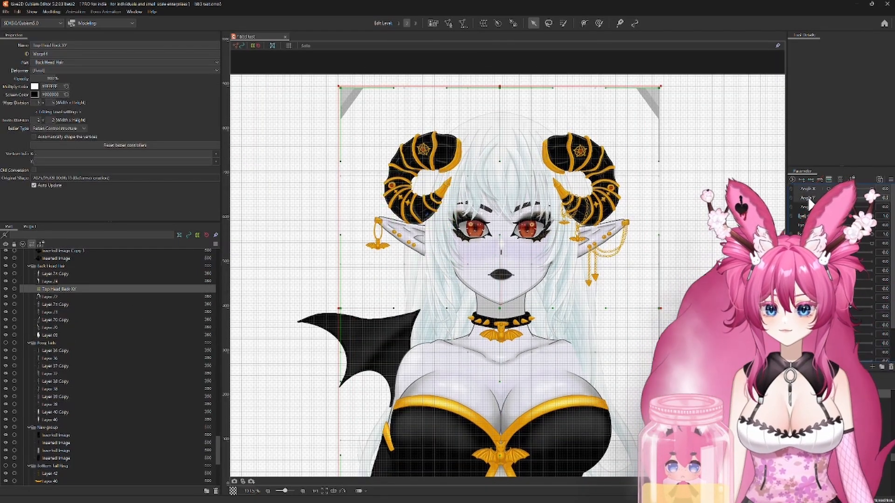
Step: At minimum Angle X, shift the top centre of the Top Head Back XY deformer away from the turn and slightly down
{"action": "left_click_drag", "start_coordinate": [856, 199], "coordinate": [821, 191]}
{"action": "left_click_drag", "start_coordinate": [500, 160], "coordinate": [488, 203]}
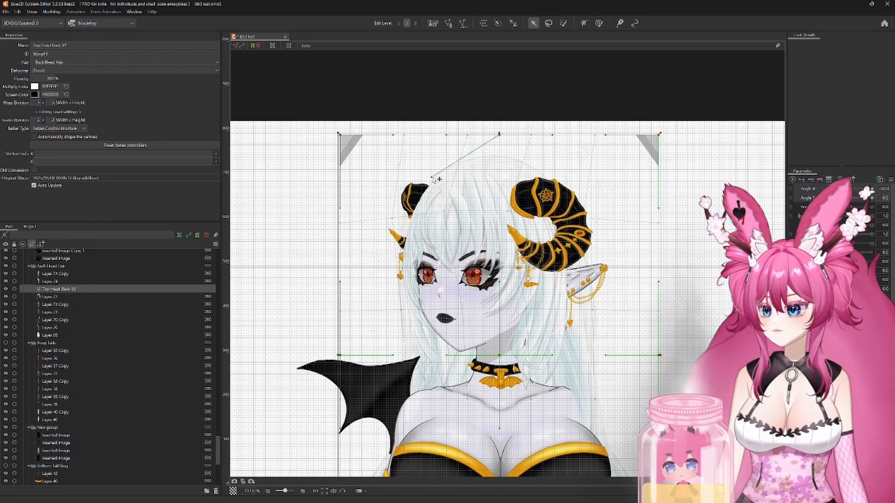
{"action": "scroll", "coordinate": [437, 179], "scroll_direction": "up", "scroll_amount": 10}
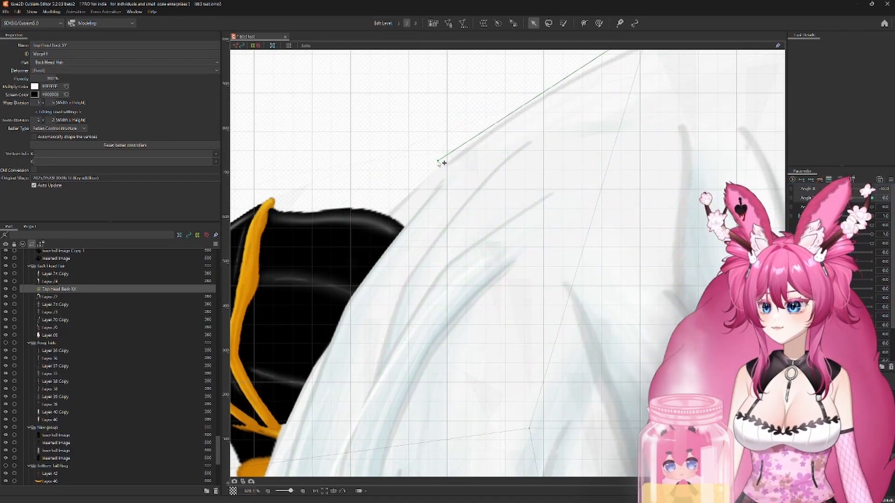
{"action": "scroll", "coordinate": [506, 137], "scroll_direction": "down", "scroll_amount": 6}
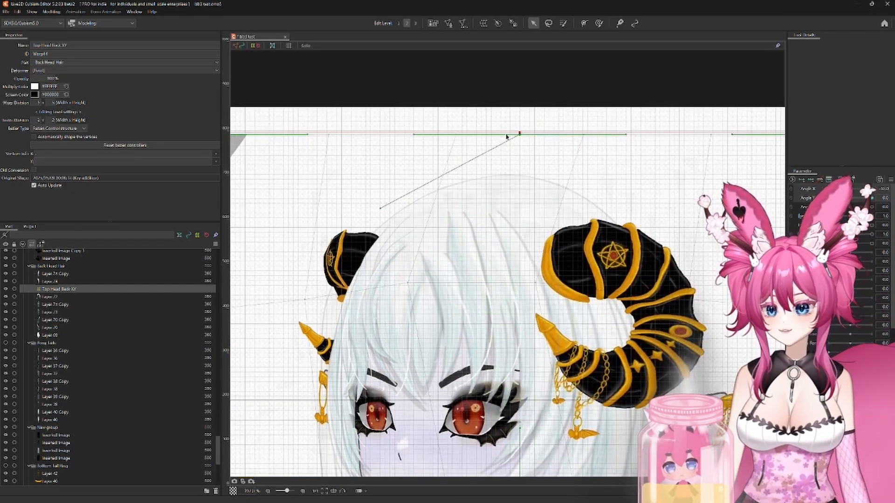
{"action": "left_click_drag", "start_coordinate": [526, 137], "coordinate": [548, 142]}
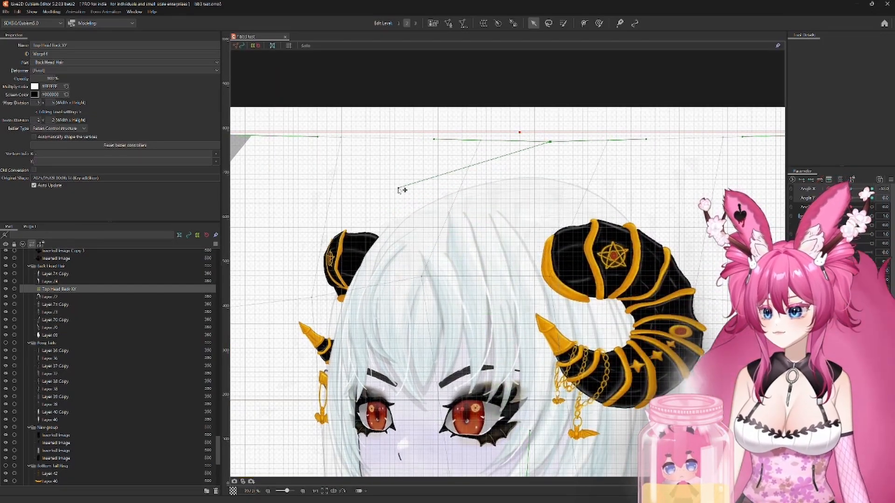
{"action": "scroll", "coordinate": [400, 190], "scroll_direction": "down", "scroll_amount": 3}
{"action": "left_click_drag", "start_coordinate": [605, 171], "coordinate": [454, 154]}
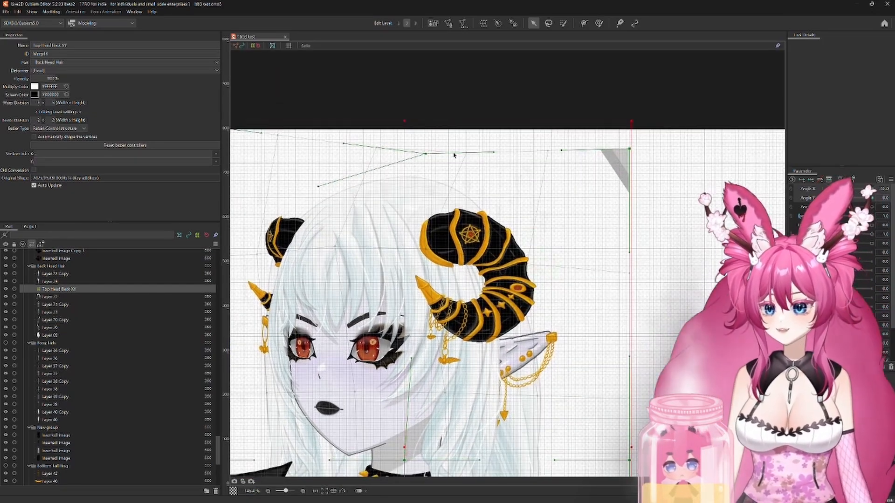
Step: Pull the deformer's far side outward and its lower corner inward to fit the hair to the turned head
{"action": "left_click_drag", "start_coordinate": [630, 149], "coordinate": [658, 147]}
{"action": "left_click_drag", "start_coordinate": [584, 403], "coordinate": [565, 202]}
{"action": "left_click_drag", "start_coordinate": [611, 260], "coordinate": [648, 262]}
{"action": "left_click_drag", "start_coordinate": [410, 261], "coordinate": [560, 211]}
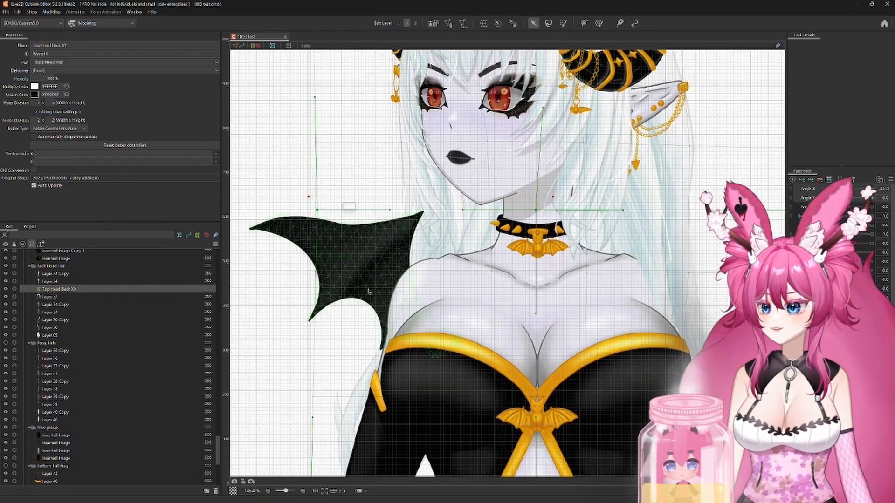
{"action": "left_click_drag", "start_coordinate": [368, 292], "coordinate": [352, 136]}
{"action": "scroll", "coordinate": [355, 355], "scroll_direction": "down", "scroll_amount": 3}
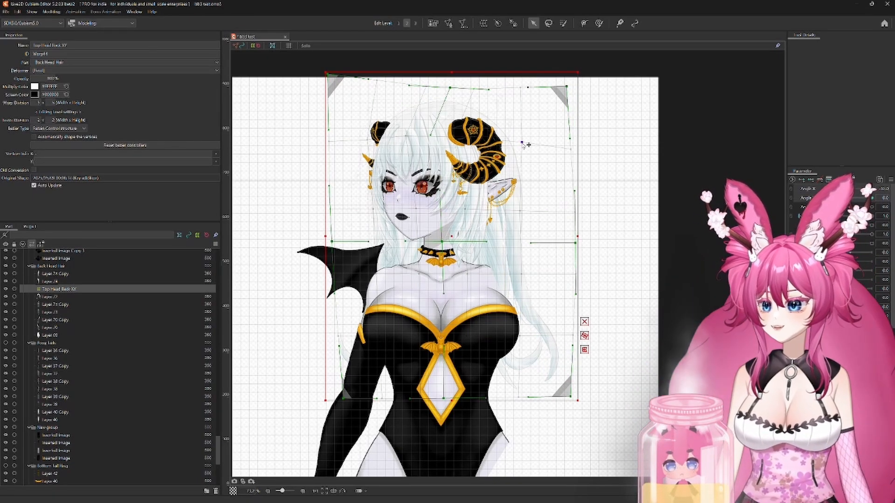
Step: Synthesize the corner shapes of the selected deformer for Angle X and Angle Y, using the default reference value
{"action": "left_click", "coordinate": [799, 228]}
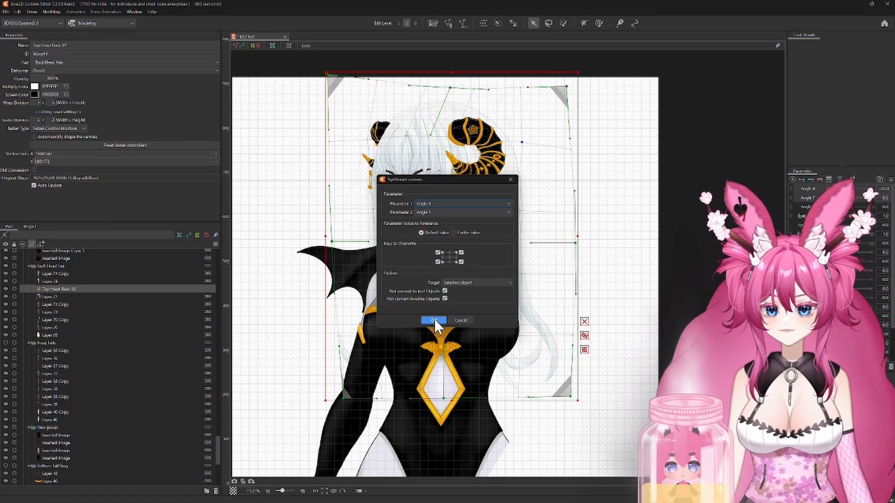
{"action": "left_click", "coordinate": [433, 321]}
{"action": "left_click", "coordinate": [434, 323]}
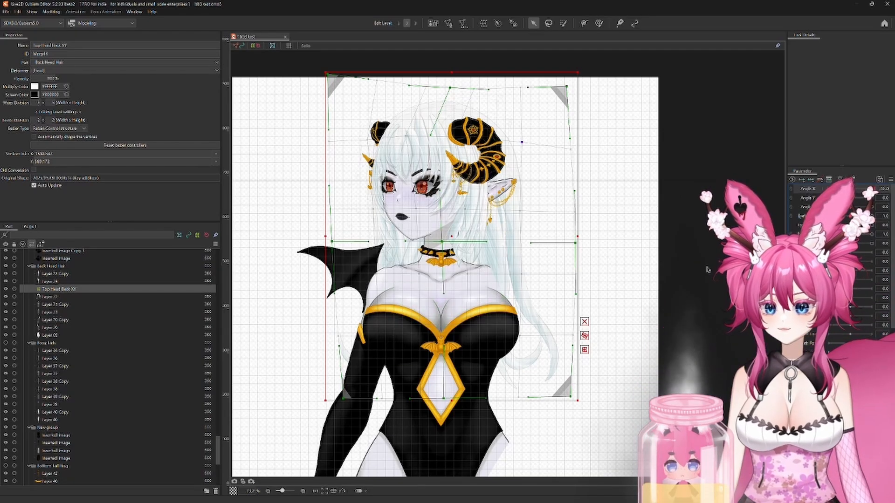
Step: At neutral Angle X and minimum Angle Y, widen the deformer's top corners and dip its top edge at the centre
{"action": "mouse_move", "coordinate": [829, 188]}
{"action": "left_mouse_down"}
{"action": "mouse_move", "coordinate": [889, 192]}
{"action": "mouse_move", "coordinate": [827, 190]}
{"action": "mouse_move", "coordinate": [850, 189]}
{"action": "mouse_move", "coordinate": [826, 199]}
{"action": "left_mouse_up"}
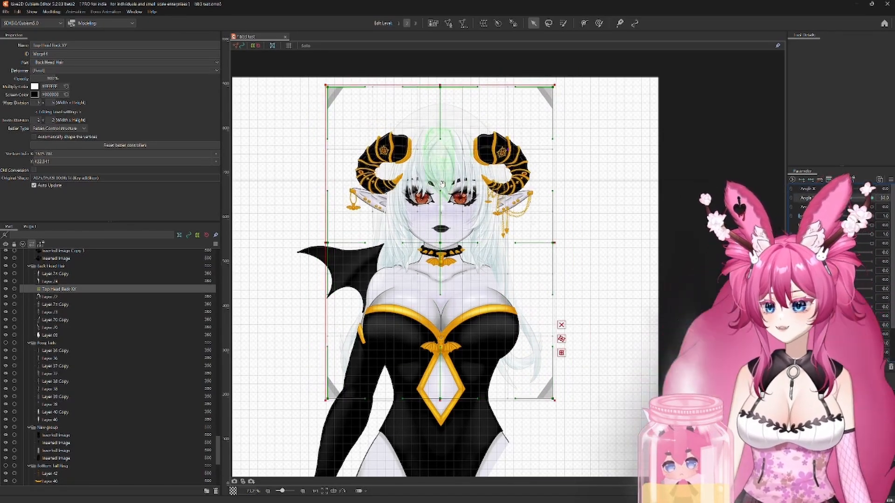
{"action": "left_click_drag", "start_coordinate": [443, 139], "coordinate": [489, 204]}
{"action": "scroll", "coordinate": [490, 135], "scroll_direction": "up", "scroll_amount": 5}
{"action": "left_click_drag", "start_coordinate": [256, 171], "coordinate": [219, 158]}
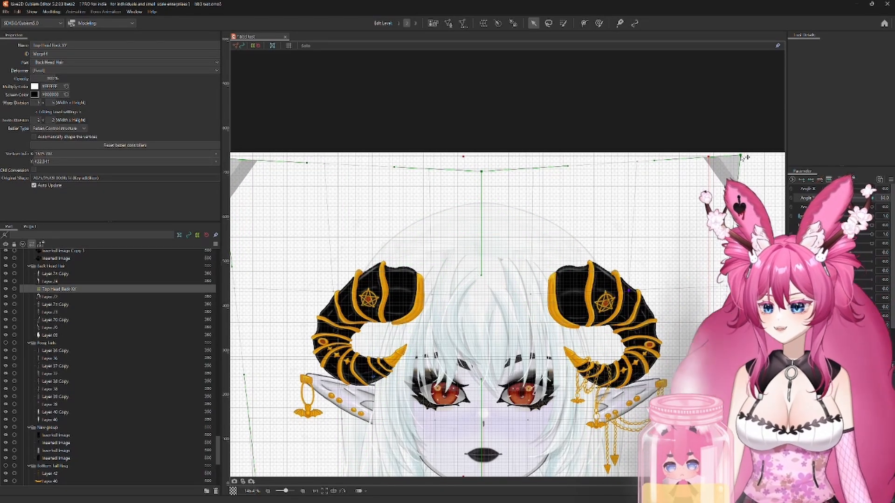
{"action": "left_click_drag", "start_coordinate": [547, 346], "coordinate": [598, 195]}
{"action": "scroll", "coordinate": [521, 184], "scroll_direction": "up", "scroll_amount": 3}
{"action": "left_click_drag", "start_coordinate": [521, 184], "coordinate": [680, 186]}
{"action": "scroll", "coordinate": [681, 186], "scroll_direction": "down", "scroll_amount": 3}
{"action": "left_click_drag", "start_coordinate": [764, 142], "coordinate": [567, 199]}
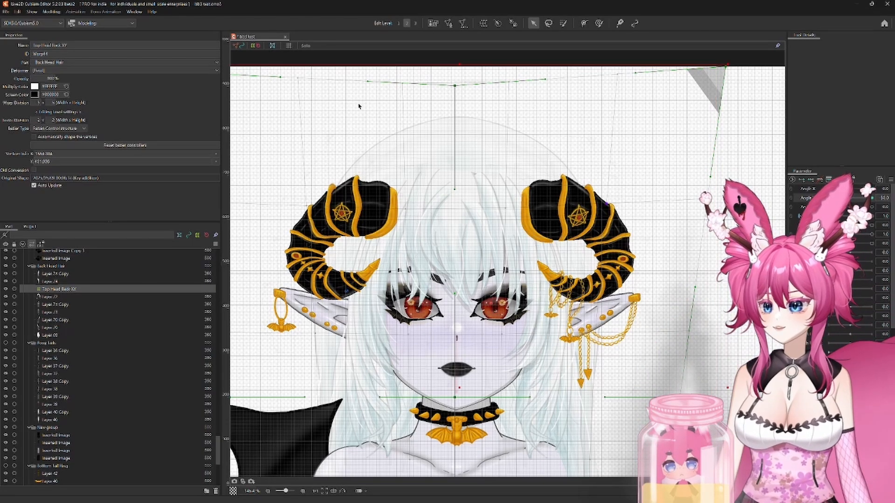
{"action": "scroll", "coordinate": [450, 114], "scroll_direction": "up", "scroll_amount": 3}
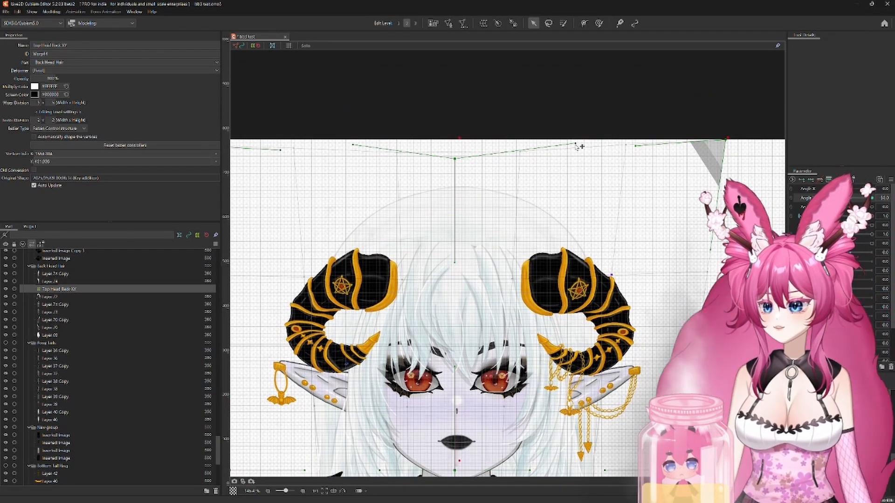
Step: Pull the deformer's bottom corners inward to taper the back hair for the downward head angle
{"action": "scroll", "coordinate": [545, 299], "scroll_direction": "down", "scroll_amount": 3}
{"action": "left_click_drag", "start_coordinate": [544, 459], "coordinate": [544, 156]}
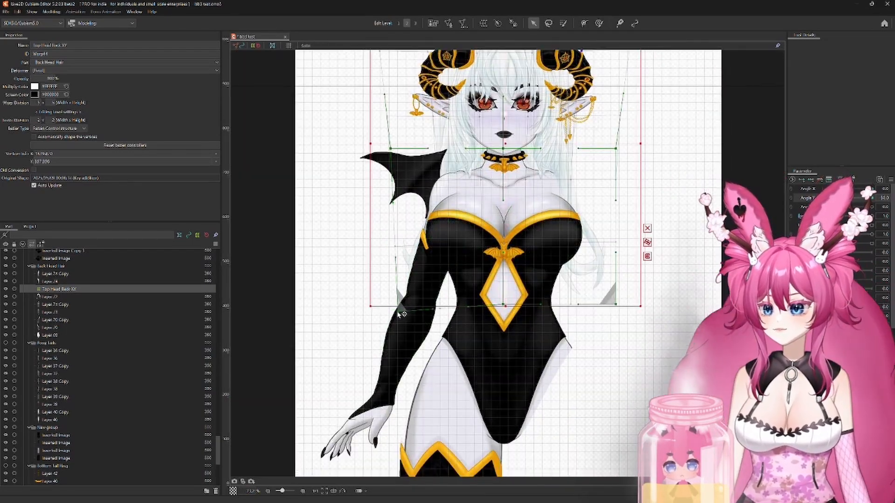
{"action": "left_click_drag", "start_coordinate": [398, 312], "coordinate": [400, 312]}
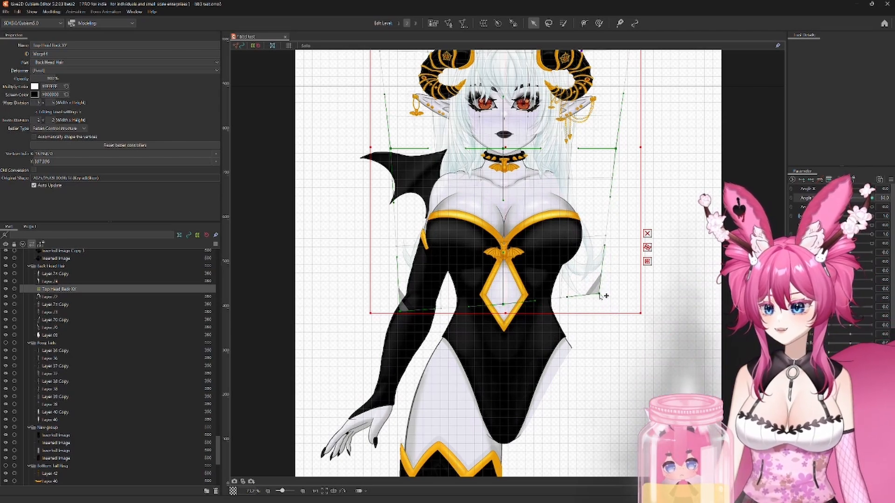
{"action": "left_click_drag", "start_coordinate": [401, 300], "coordinate": [401, 299]}
{"action": "left_click_drag", "start_coordinate": [402, 299], "coordinate": [380, 374]}
Step: At neutral Angle X and maximum Angle Y, lower the deformer's top corners slightly and curve its top edge into a shallow arch
{"action": "left_click_drag", "start_coordinate": [829, 198], "coordinate": [871, 198]}
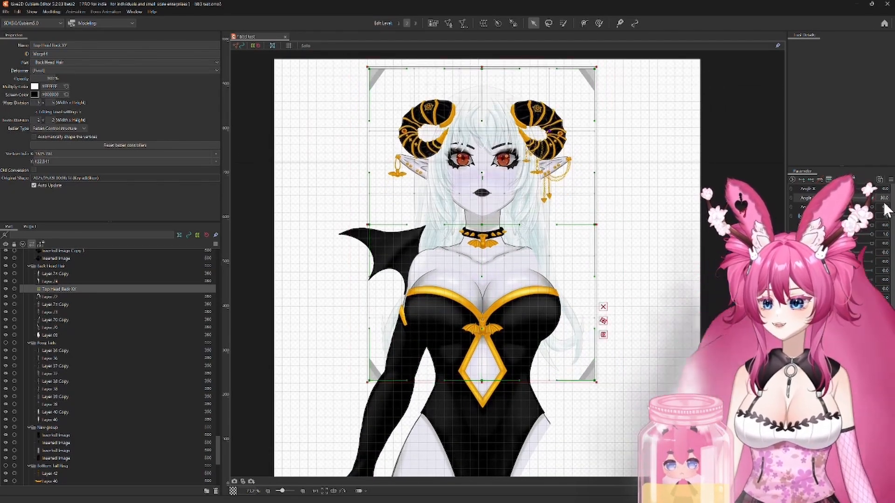
{"action": "left_click_drag", "start_coordinate": [507, 88], "coordinate": [552, 149]}
{"action": "scroll", "coordinate": [552, 148], "scroll_direction": "up", "scroll_amount": 2}
{"action": "left_click_drag", "start_coordinate": [519, 110], "coordinate": [518, 150]}
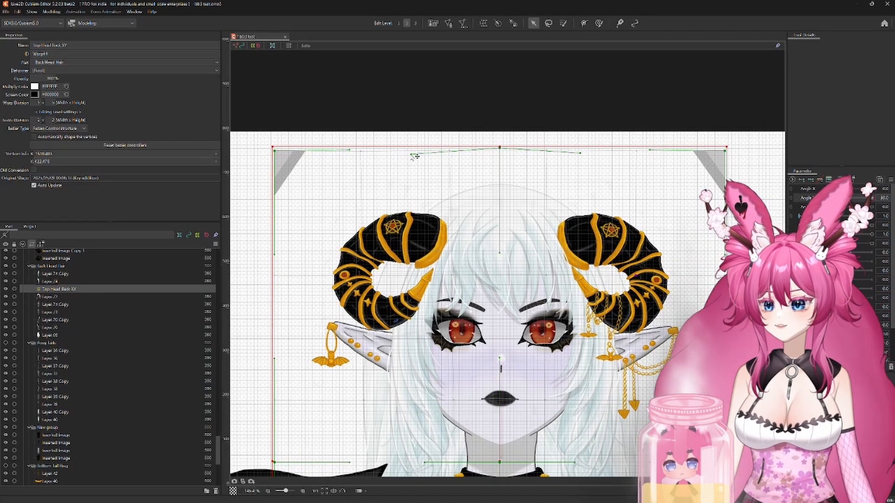
{"action": "left_click_drag", "start_coordinate": [412, 158], "coordinate": [412, 158]}
Step: Flare the deformer's bottom corners outward and down and widen its middle row for the upward head angle, then preview the Angle Y motion
{"action": "left_click_drag", "start_coordinate": [273, 462], "coordinate": [306, 314]}
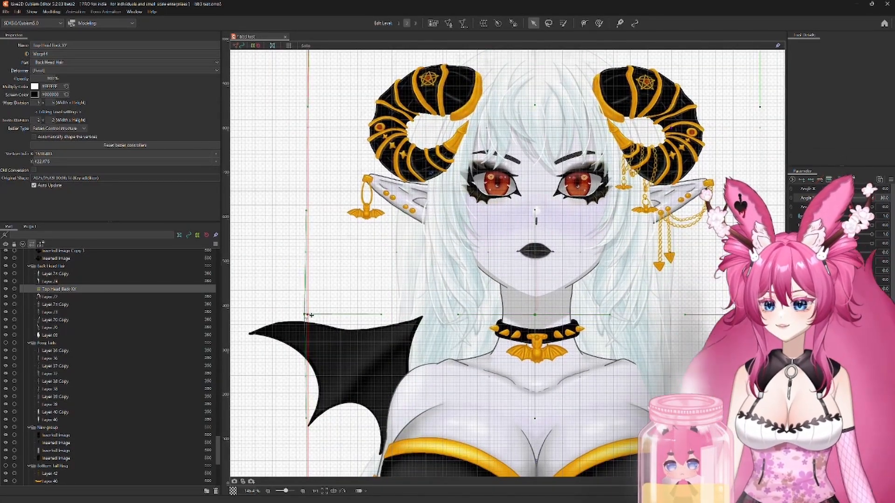
{"action": "left_click_drag", "start_coordinate": [689, 470], "coordinate": [661, 311]}
{"action": "scroll", "coordinate": [662, 322], "scroll_direction": "down", "scroll_amount": 1}
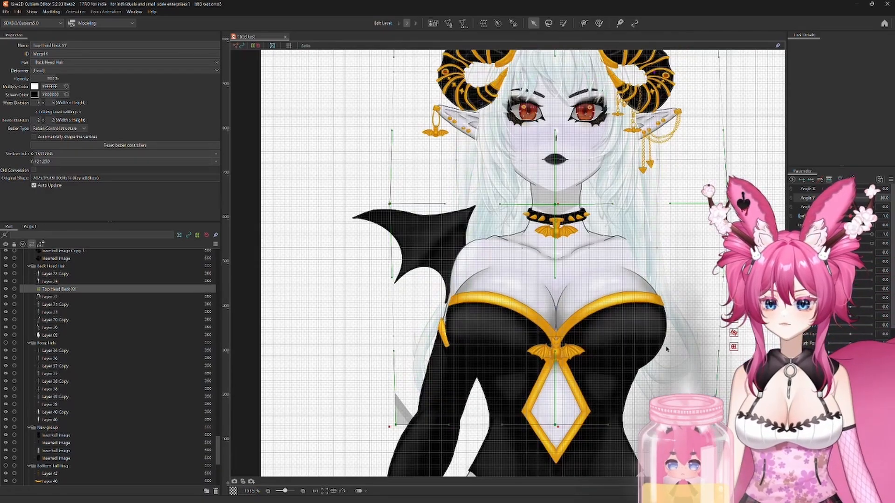
{"action": "scroll", "coordinate": [662, 326], "scroll_direction": "up", "scroll_amount": 1}
{"action": "scroll", "coordinate": [660, 331], "scroll_direction": "down", "scroll_amount": 1}
{"action": "left_click_drag", "start_coordinate": [656, 341], "coordinate": [600, 255]}
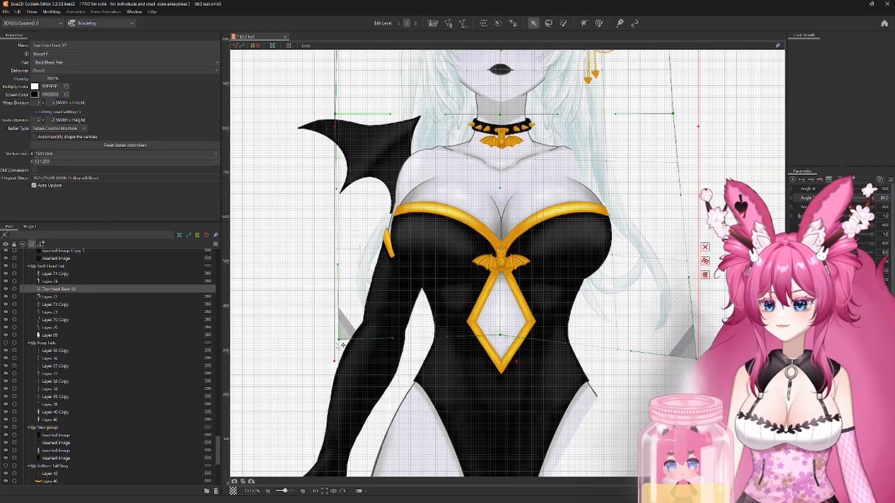
{"action": "left_click_drag", "start_coordinate": [340, 335], "coordinate": [317, 361]}
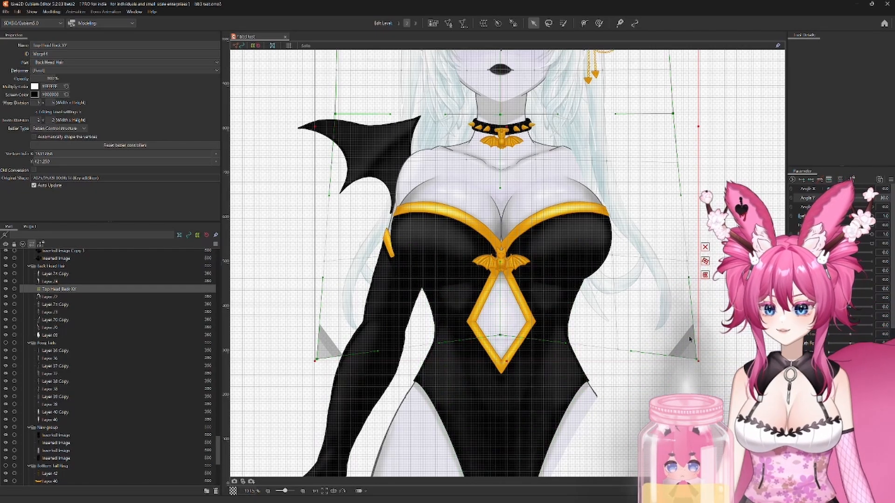
{"action": "left_click_drag", "start_coordinate": [468, 295], "coordinate": [479, 366]}
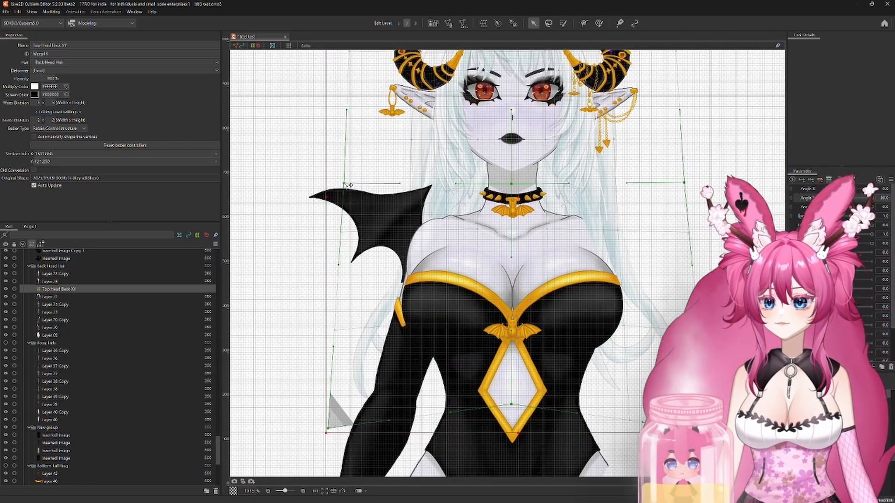
{"action": "mouse_move", "coordinate": [874, 199]}
{"action": "left_mouse_down"}
{"action": "mouse_move", "coordinate": [852, 205]}
{"action": "mouse_move", "coordinate": [878, 214]}
{"action": "left_mouse_up"}
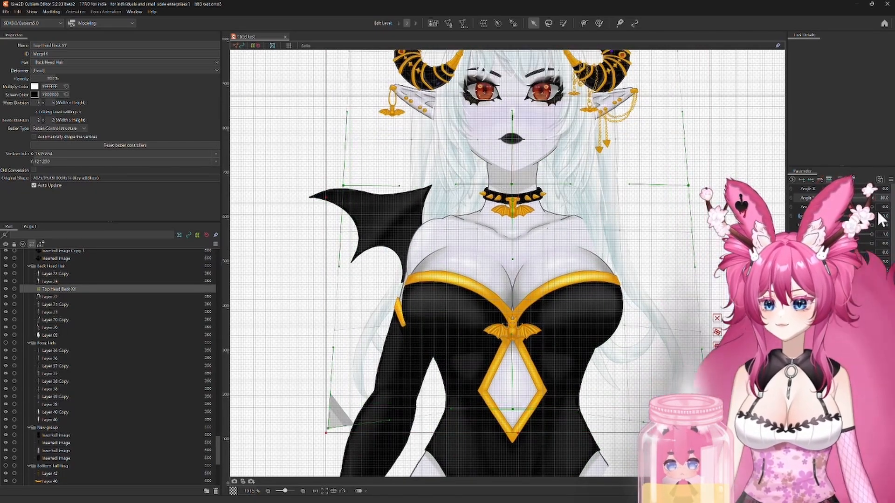
{"action": "scroll", "coordinate": [683, 164], "scroll_direction": "down", "scroll_amount": 3}
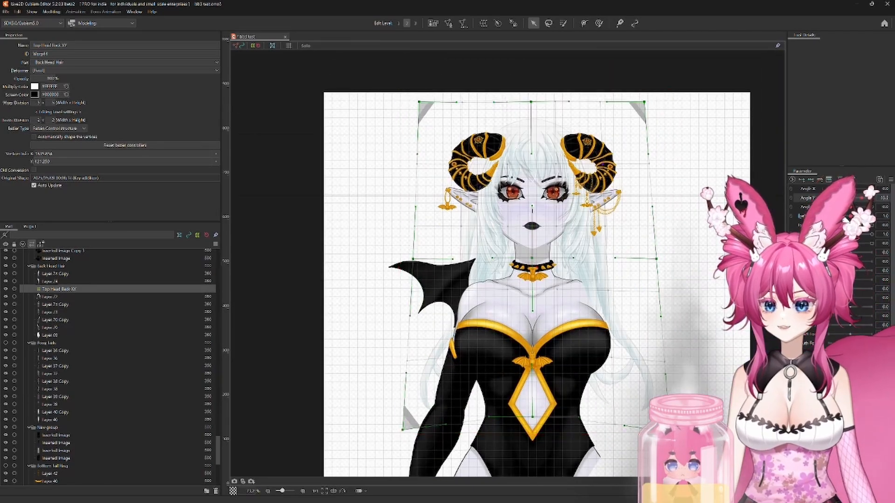
Step: Synthesize the deformer's corner shapes for Angle X and Angle Y again from the updated upward shape
{"action": "left_click_drag", "start_coordinate": [829, 199], "coordinate": [848, 190]}
{"action": "left_click", "coordinate": [891, 179]}
{"action": "left_click", "coordinate": [834, 254]}
{"action": "key", "text": "Return"}
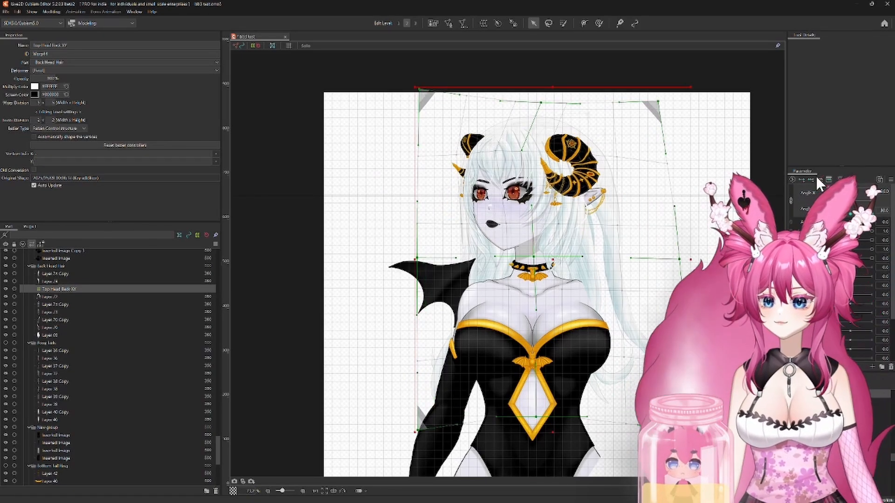
Step: With the head turned to one side at maximum Angle Y, lower the deformer's top centre and far top corner to fit the back hair
{"action": "scroll", "coordinate": [531, 131], "scroll_direction": "up", "scroll_amount": 4}
{"action": "left_click_drag", "start_coordinate": [872, 188], "coordinate": [872, 214]}
{"action": "left_click_drag", "start_coordinate": [409, 140], "coordinate": [473, 189]}
{"action": "left_click_drag", "start_coordinate": [312, 86], "coordinate": [363, 115]}
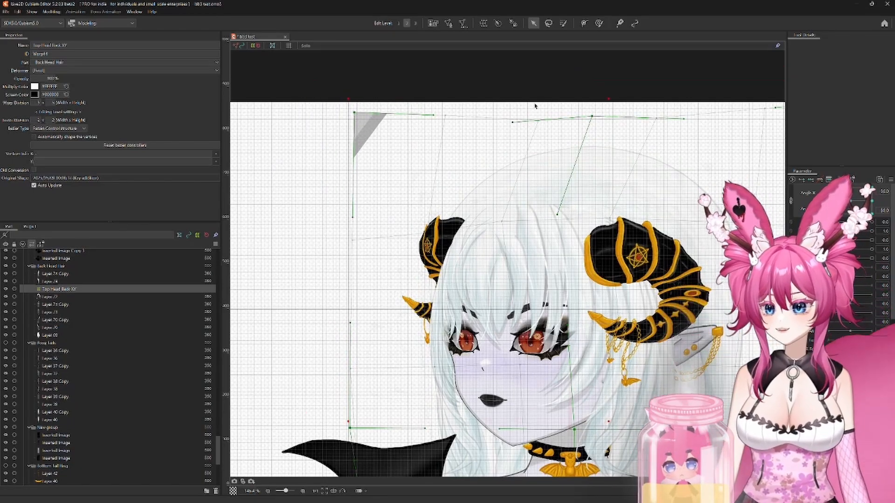
{"action": "left_click_drag", "start_coordinate": [592, 116], "coordinate": [595, 136]}
{"action": "left_click_drag", "start_coordinate": [683, 208], "coordinate": [486, 209]}
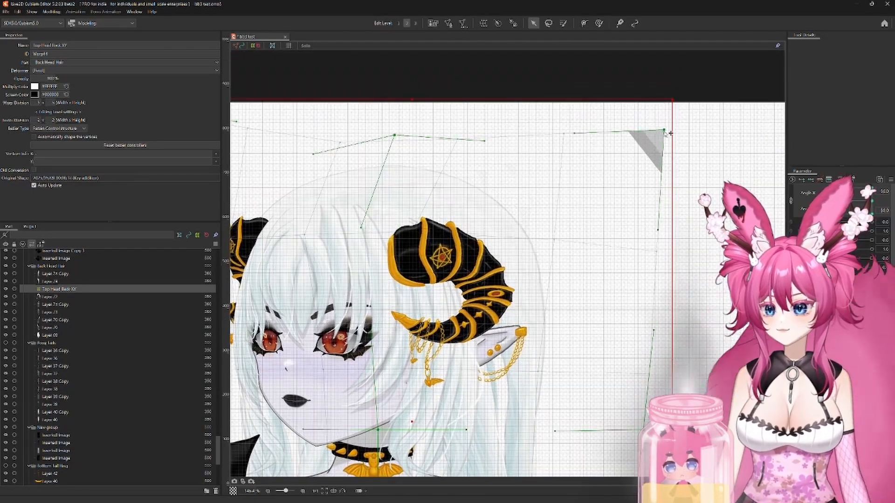
{"action": "scroll", "coordinate": [677, 106], "scroll_direction": "down", "scroll_amount": 3}
Step: At the opposite Angle X extreme with maximum Angle Y, lower the deformer's top edge and outer top corner, then return both angles to neutral
{"action": "left_click_drag", "start_coordinate": [872, 213], "coordinate": [810, 207]}
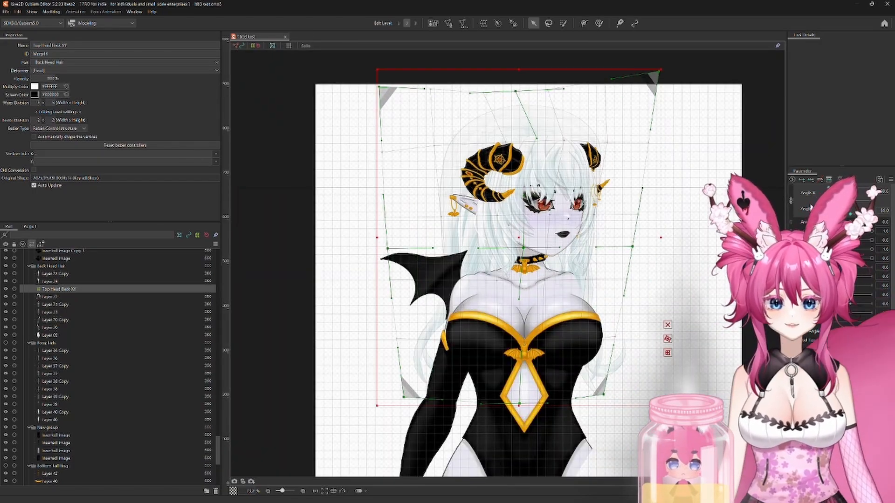
{"action": "scroll", "coordinate": [651, 77], "scroll_direction": "up", "scroll_amount": 2}
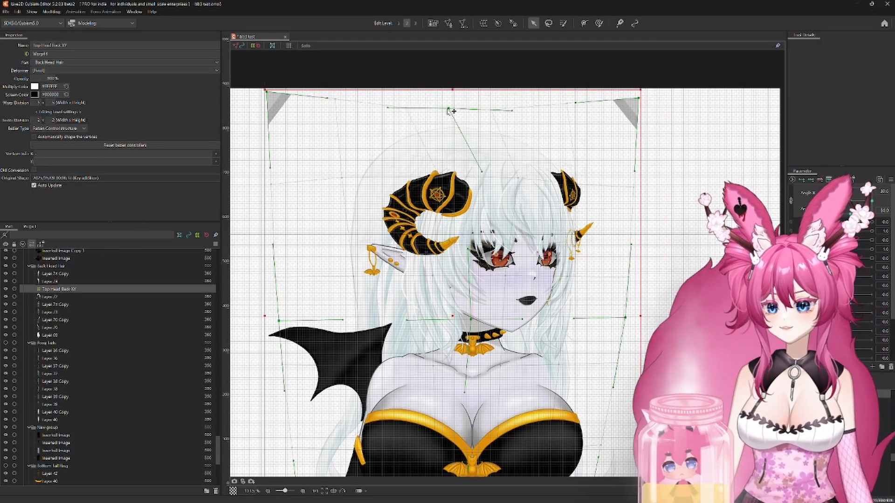
{"action": "left_click_drag", "start_coordinate": [264, 90], "coordinate": [262, 120]}
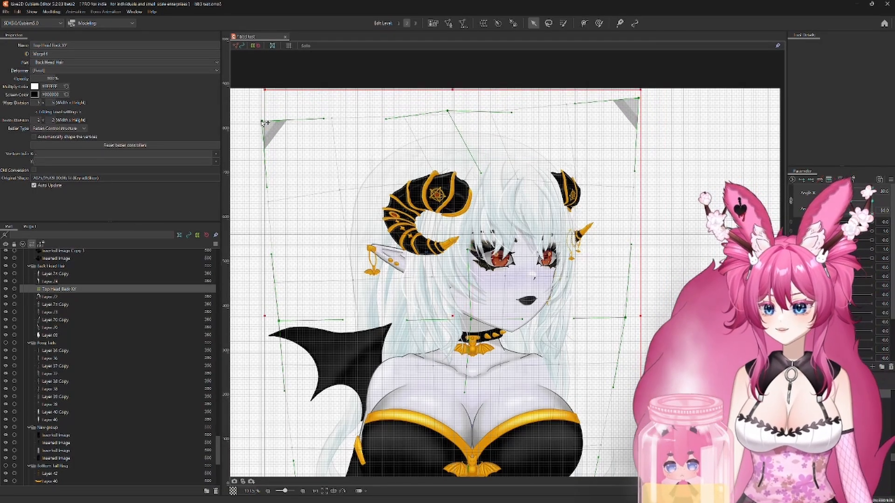
{"action": "left_click", "coordinate": [338, 191]}
{"action": "left_click_drag", "start_coordinate": [871, 214], "coordinate": [850, 214]}
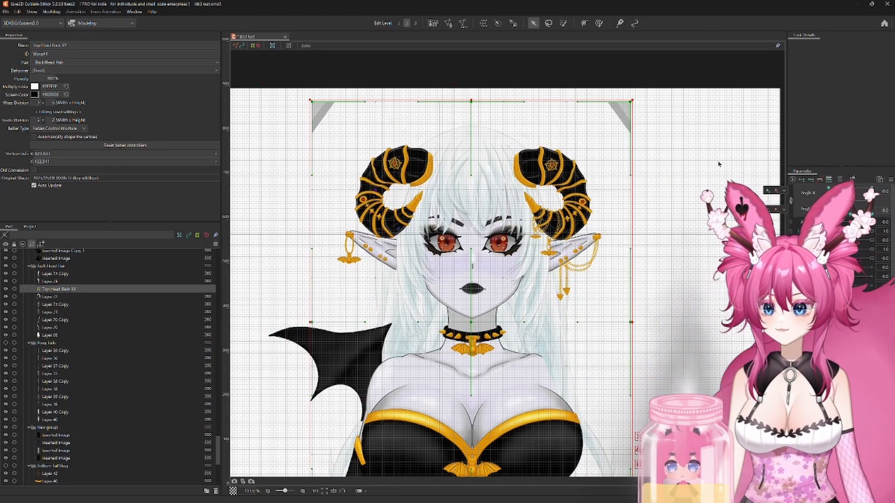
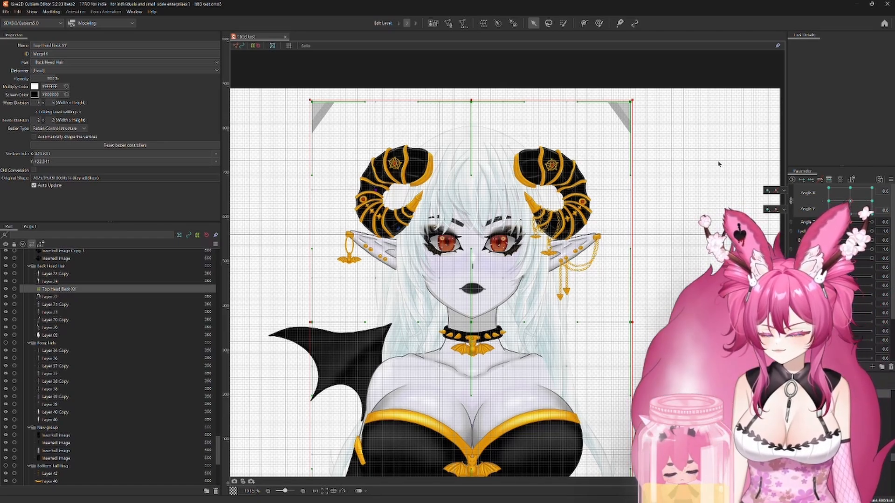
{"action": "left_click", "coordinate": [7, 12]}
{"action": "left_click", "coordinate": [43, 144]}
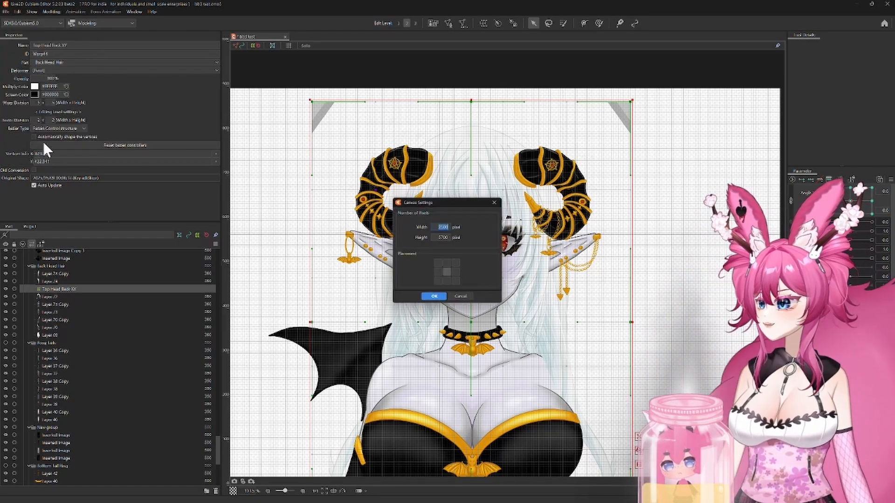
{"action": "left_click", "coordinate": [495, 203]}
{"action": "left_click", "coordinate": [10, 12]}
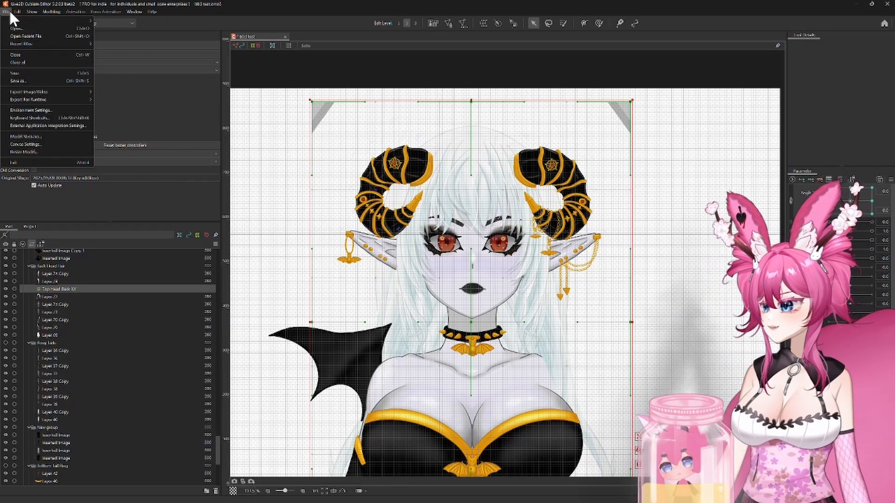
{"action": "mouse_move", "coordinate": [155, 13]}
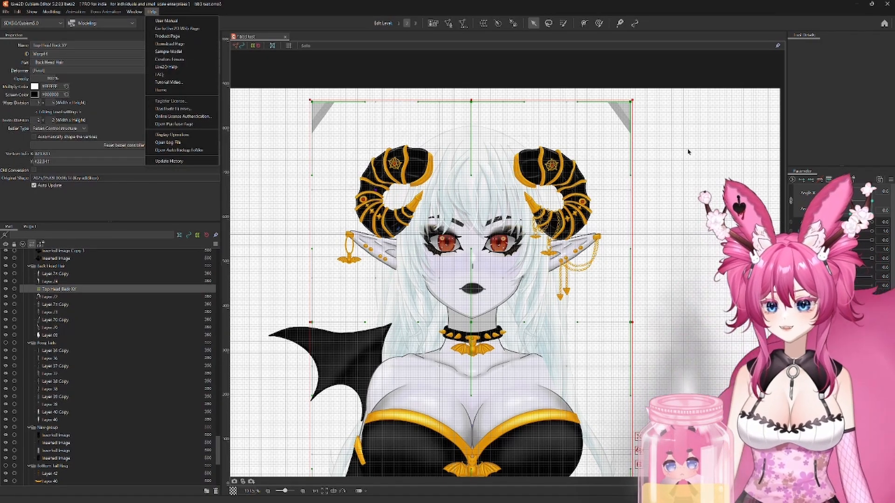
{"action": "right_click", "coordinate": [688, 148]}
{"action": "left_click", "coordinate": [672, 144]}
{"action": "right_click", "coordinate": [701, 133]}
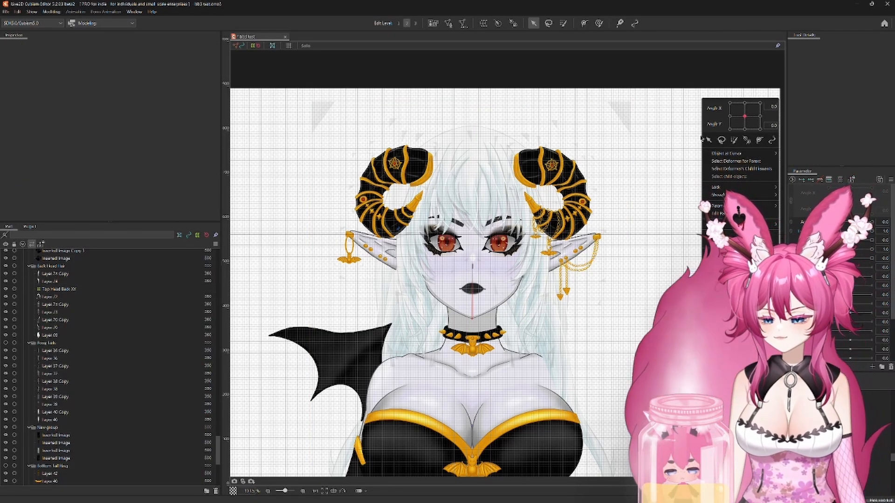
Step: Adjust the workspace background colour in the Window section of the environment settings
{"action": "left_click", "coordinate": [12, 11]}
{"action": "left_click", "coordinate": [33, 107]}
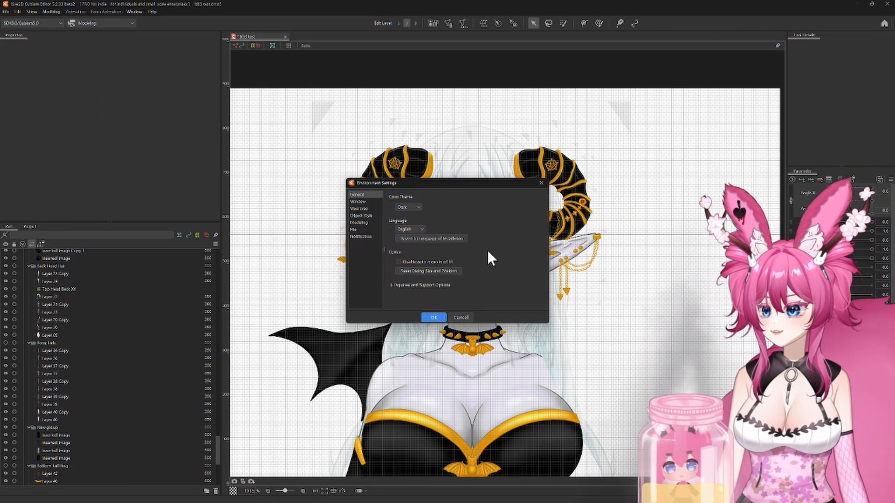
{"action": "left_click", "coordinate": [357, 201]}
{"action": "left_click", "coordinate": [454, 252]}
{"action": "left_click", "coordinate": [404, 244]}
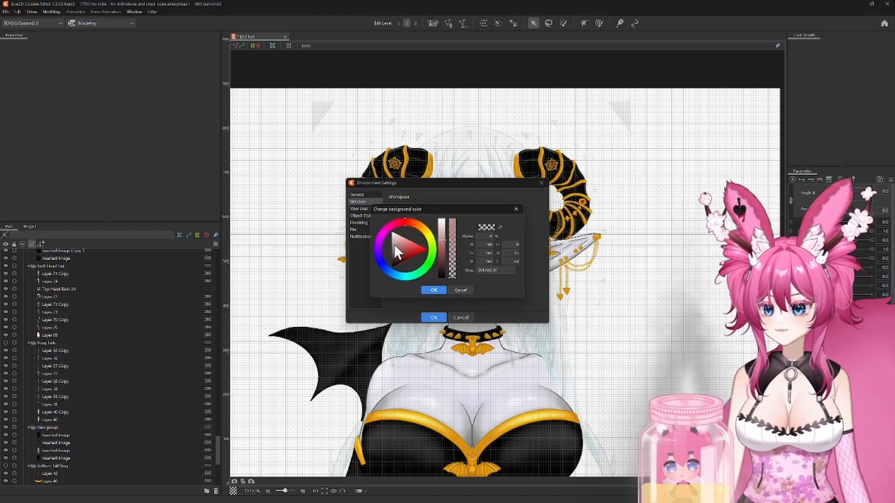
{"action": "left_click", "coordinate": [433, 290]}
{"action": "left_click", "coordinate": [434, 317]}
Step: Create a warp deformer named Back Head 2 as parent of Layer 74 and Layer 74 Copy in the back hair
{"action": "scroll", "coordinate": [401, 178], "scroll_direction": "down", "scroll_amount": 2}
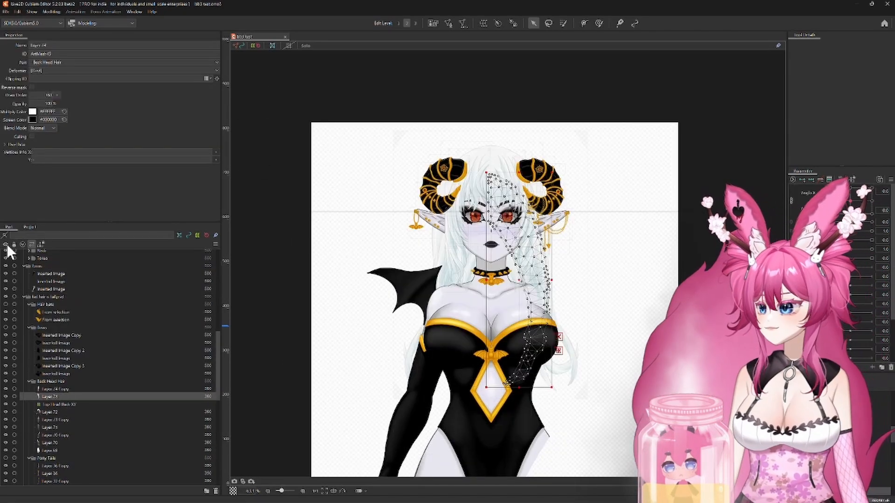
{"action": "left_click", "coordinate": [54, 389], "text": "ctrl"}
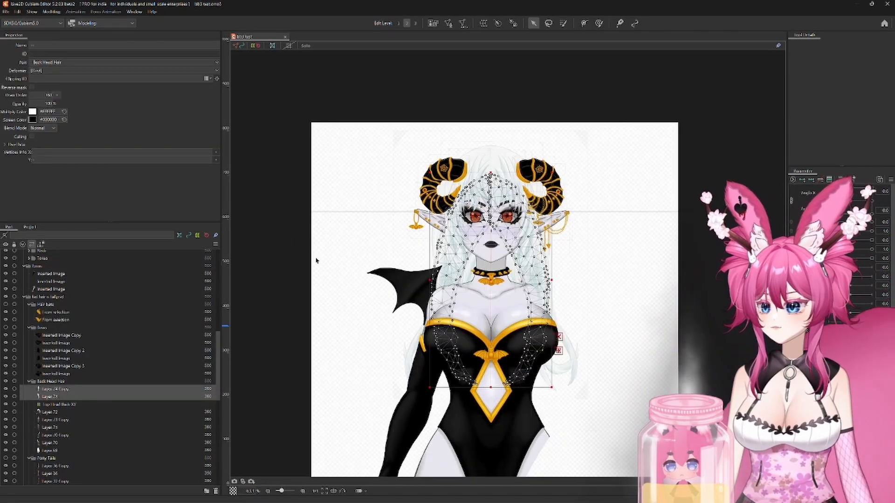
{"action": "left_click", "coordinate": [484, 23]}
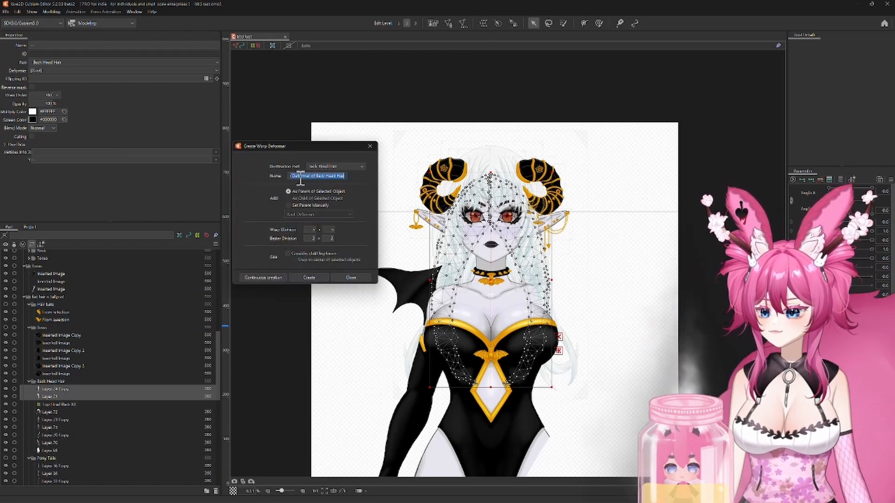
{"action": "type", "text": "Back Head 2"}
{"action": "key", "text": "Return"}
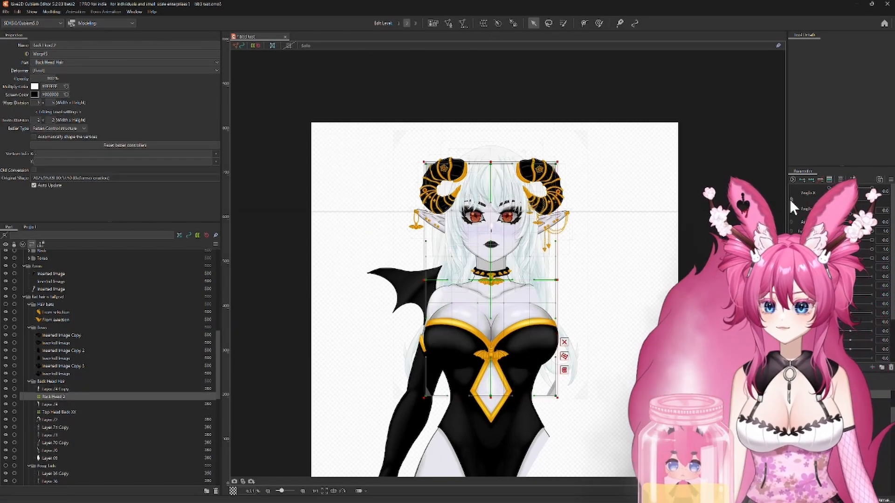
Step: Add three Angle X keys to the deformer and, at minimum Angle X, bend its centre line and move its lower corner outward
{"action": "left_click", "coordinate": [812, 180]}
{"action": "left_click", "coordinate": [828, 189]}
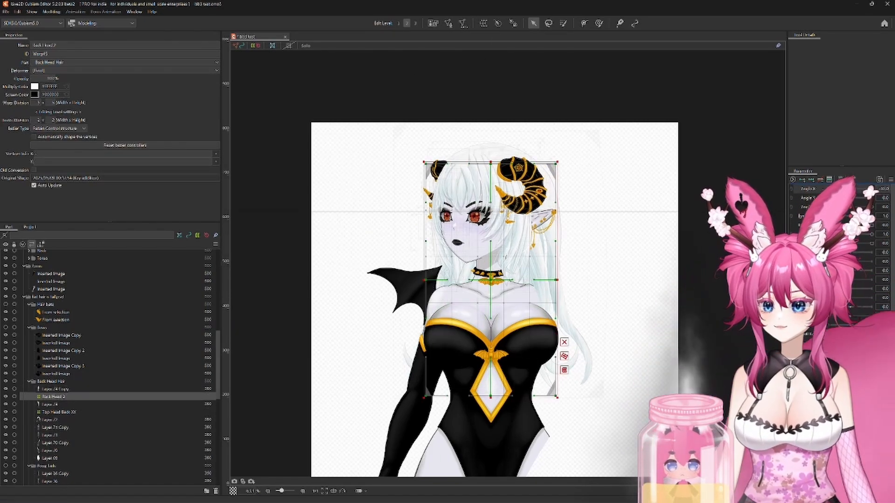
{"action": "scroll", "coordinate": [638, 272], "scroll_direction": "up", "scroll_amount": 3}
{"action": "left_click_drag", "start_coordinate": [431, 283], "coordinate": [450, 283]}
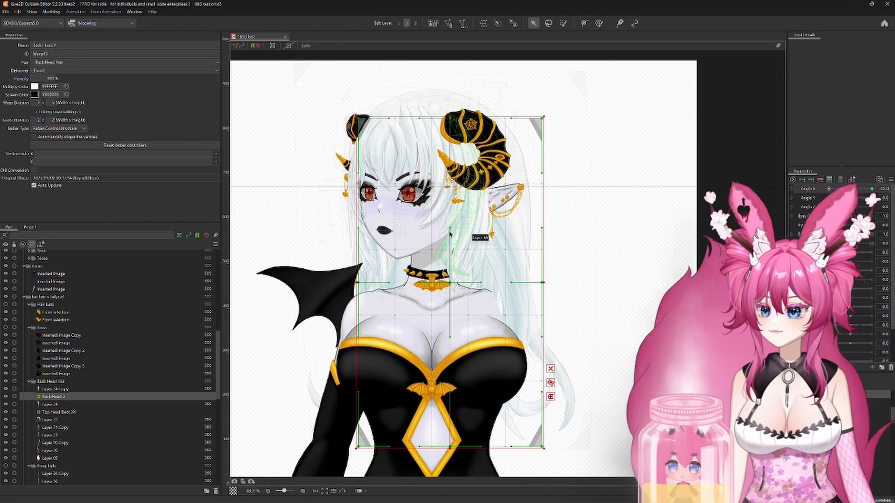
{"action": "left_click_drag", "start_coordinate": [449, 228], "coordinate": [464, 226]}
{"action": "left_click_drag", "start_coordinate": [450, 337], "coordinate": [417, 334]}
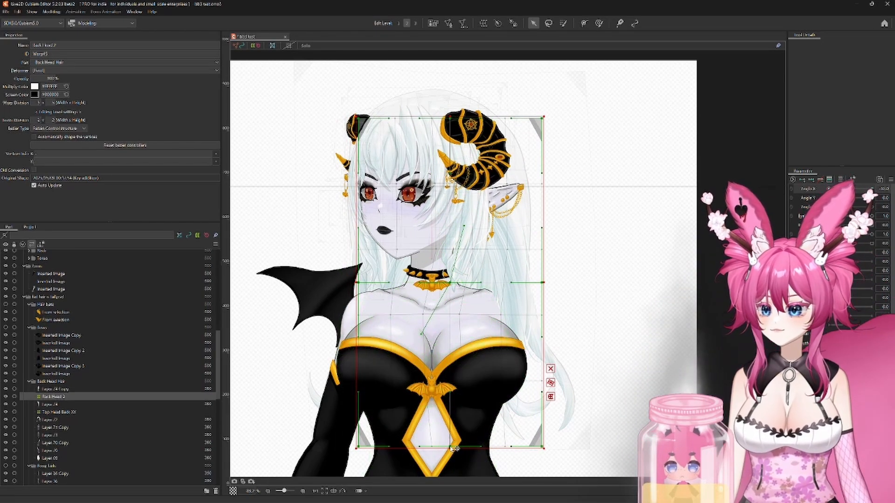
{"action": "left_click_drag", "start_coordinate": [449, 448], "coordinate": [439, 449]}
{"action": "left_click_drag", "start_coordinate": [443, 393], "coordinate": [454, 393]}
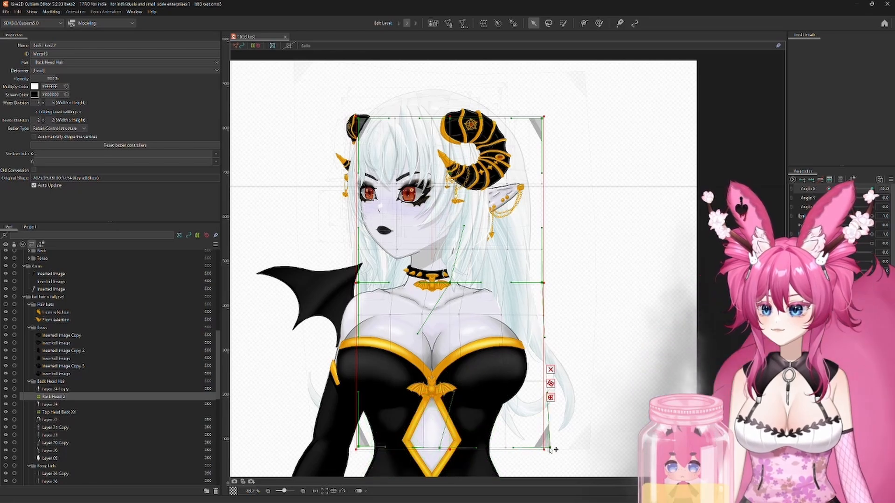
{"action": "left_click_drag", "start_coordinate": [550, 450], "coordinate": [550, 450]}
Step: Mirror the deformer's Angle X shape to the opposite extreme and return Angle X to 0
{"action": "left_click", "coordinate": [891, 179]}
{"action": "left_click", "coordinate": [882, 184]}
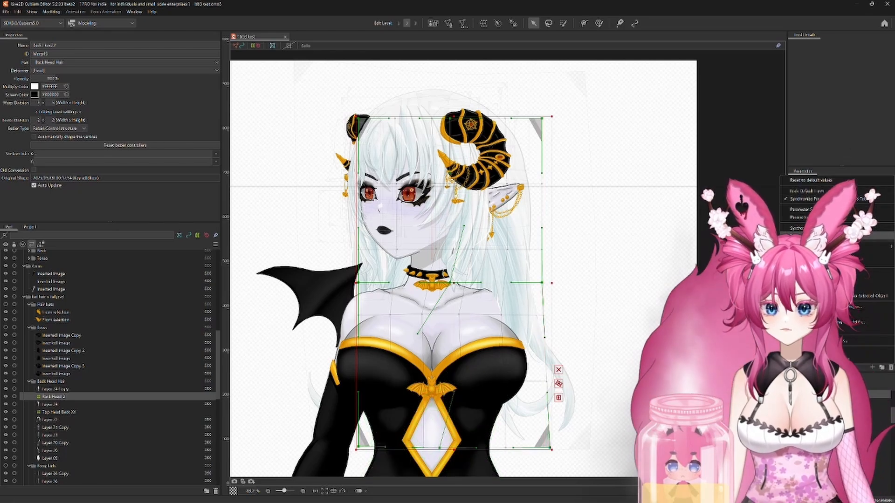
{"action": "left_click", "coordinate": [430, 321]}
{"action": "mouse_move", "coordinate": [823, 189]}
{"action": "left_mouse_down"}
{"action": "mouse_move", "coordinate": [872, 192]}
{"action": "mouse_move", "coordinate": [810, 198]}
{"action": "mouse_move", "coordinate": [873, 191]}
{"action": "mouse_move", "coordinate": [827, 199]}
{"action": "left_mouse_up"}
{"action": "type", "text": "0"}
{"action": "key", "text": "Return"}
Step: At minimum Angle Y, flare the deformer's bottom corners outward and pull its top corners inward
{"action": "scroll", "coordinate": [585, 319], "scroll_direction": "up", "scroll_amount": 3}
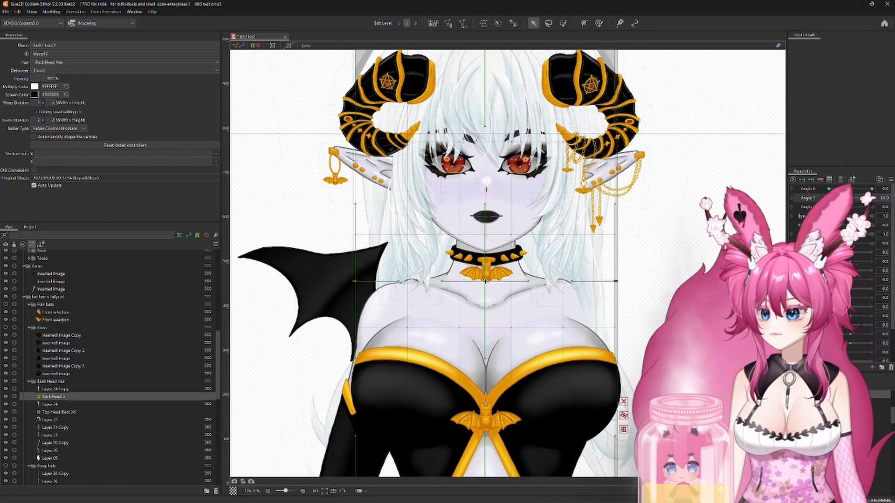
{"action": "left_click_drag", "start_coordinate": [631, 341], "coordinate": [625, 179]}
{"action": "scroll", "coordinate": [663, 247], "scroll_direction": "down", "scroll_amount": 2}
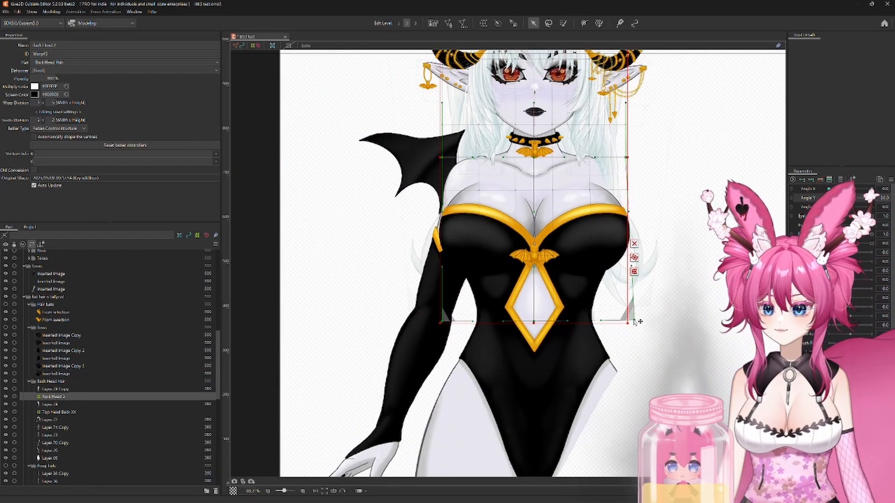
{"action": "left_click_drag", "start_coordinate": [635, 322], "coordinate": [645, 323]}
{"action": "left_click_drag", "start_coordinate": [536, 280], "coordinate": [518, 363]}
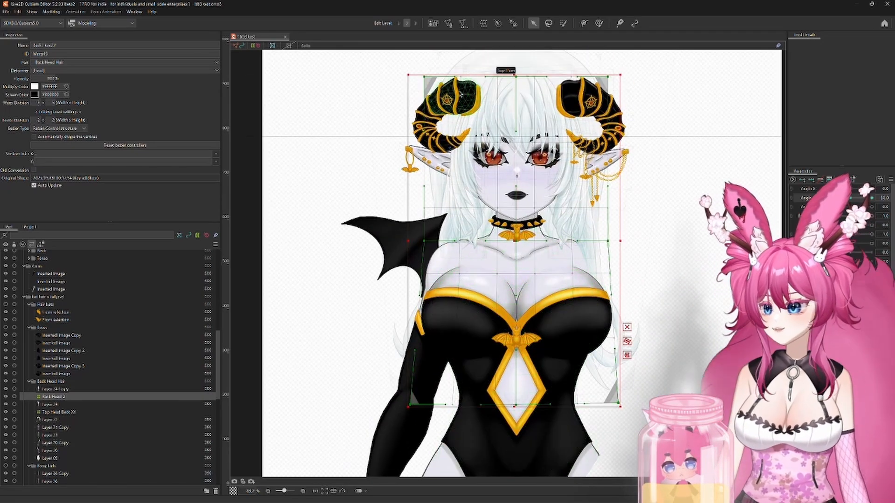
{"action": "left_click_drag", "start_coordinate": [424, 78], "coordinate": [433, 78]}
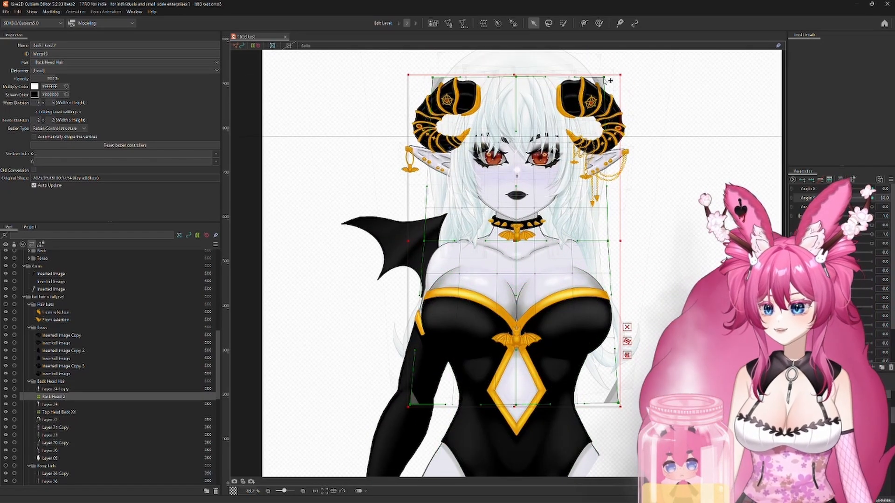
Step: At maximum Angle Y, adjust the deformer's top corner, widen its middle row slightly and flare its bottom corners outward
{"action": "left_click_drag", "start_coordinate": [830, 198], "coordinate": [872, 198]}
{"action": "left_click_drag", "start_coordinate": [483, 103], "coordinate": [487, 142]}
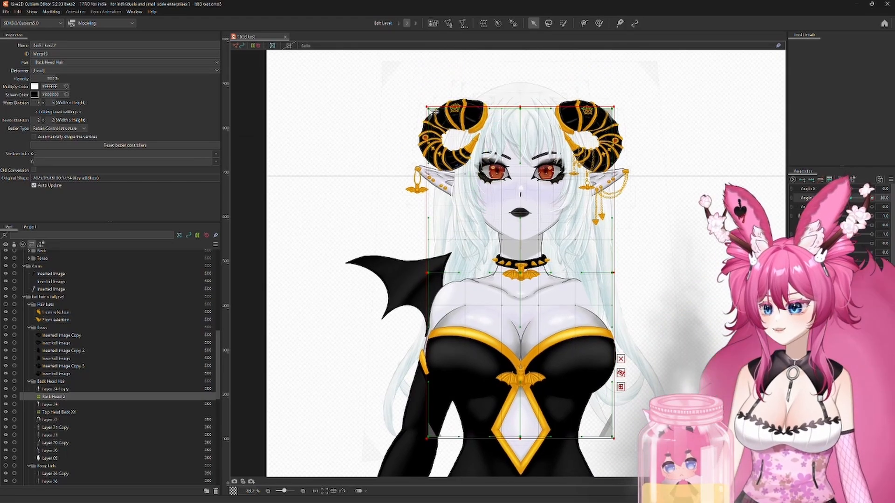
{"action": "left_click_drag", "start_coordinate": [433, 117], "coordinate": [429, 111]}
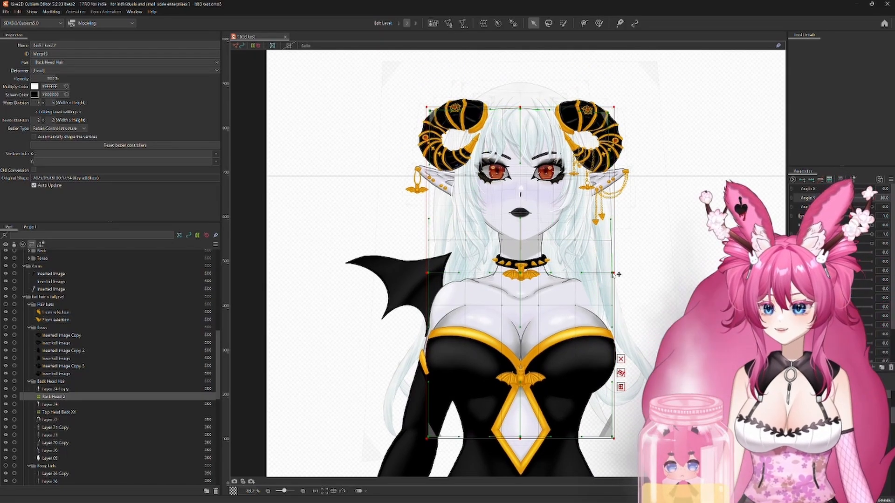
{"action": "left_click_drag", "start_coordinate": [613, 275], "coordinate": [619, 275]}
{"action": "left_click_drag", "start_coordinate": [424, 275], "coordinate": [456, 157]}
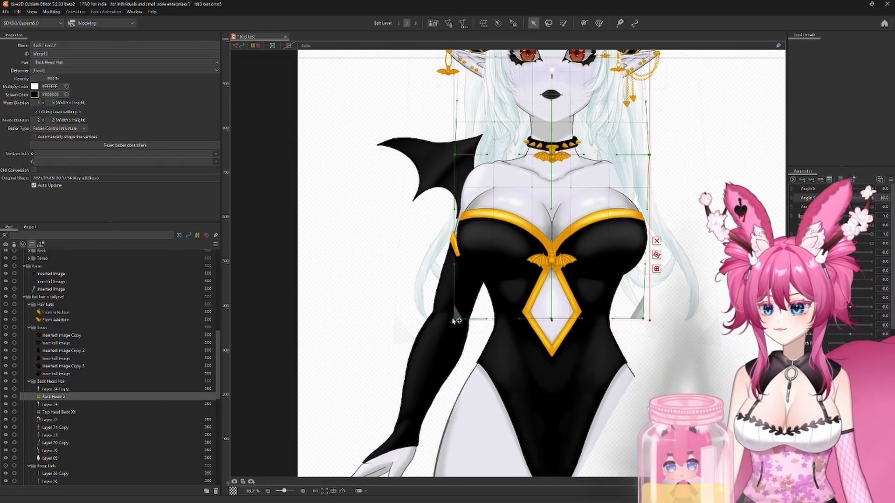
{"action": "left_click_drag", "start_coordinate": [667, 320], "coordinate": [676, 320]}
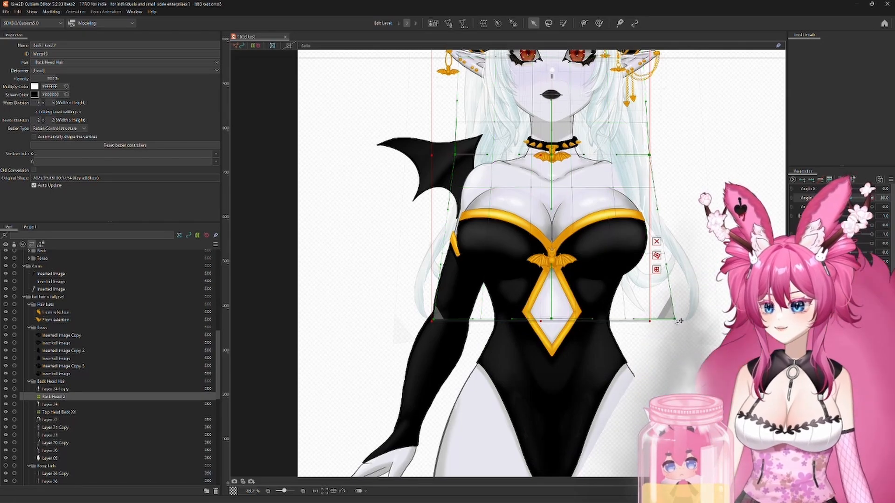
{"action": "left_click_drag", "start_coordinate": [572, 209], "coordinate": [575, 379]}
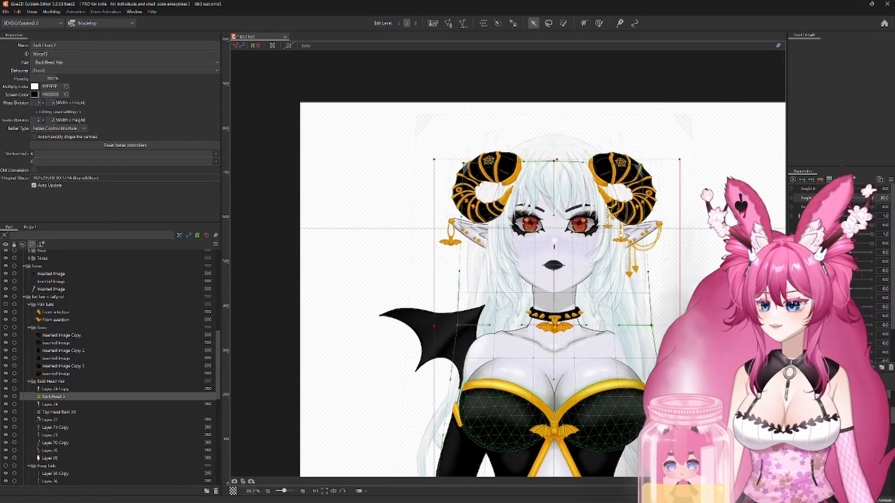
Step: Return Angle Y to neutral and synthesize the deformer's corner shapes for Angle X and Angle Y
{"action": "left_click_drag", "start_coordinate": [872, 198], "coordinate": [850, 198]}
{"action": "left_click", "coordinate": [890, 179]}
{"action": "left_click", "coordinate": [812, 205]}
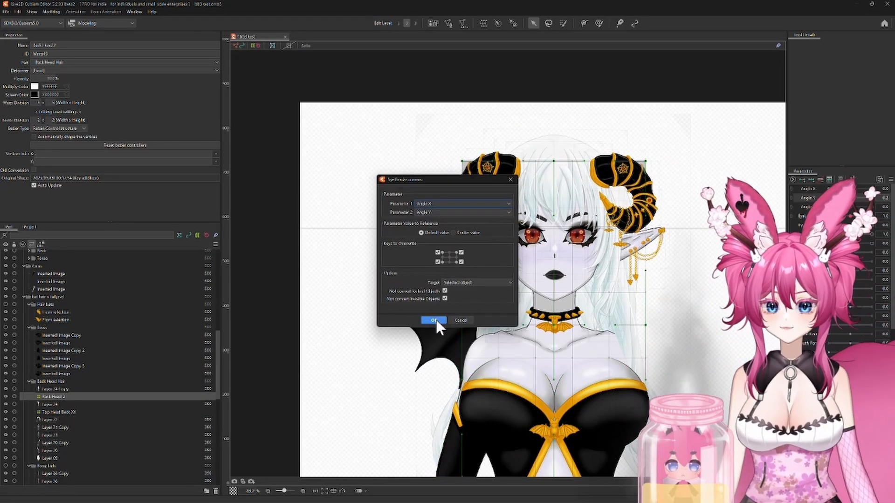
{"action": "left_click", "coordinate": [433, 320]}
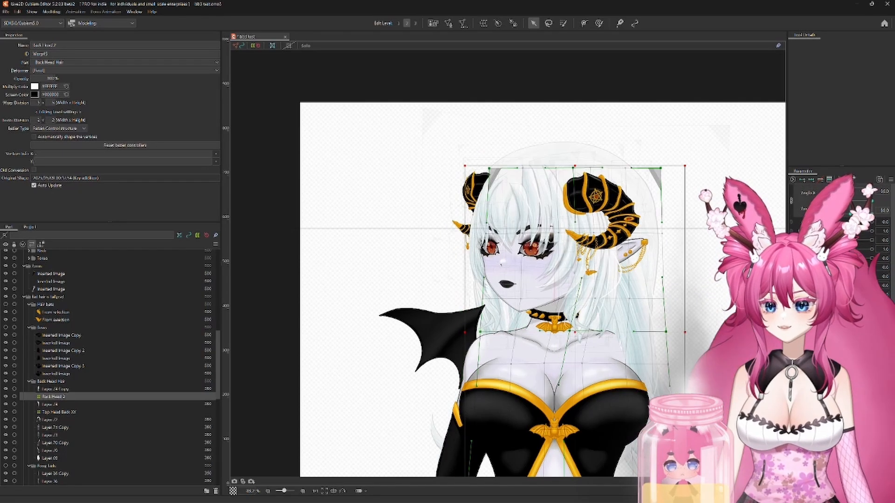
Step: Nudge the deformer's outer top corners at the combined Angle X and Angle Y extremes, then return both angles to neutral
{"action": "left_click_drag", "start_coordinate": [683, 354], "coordinate": [656, 249]}
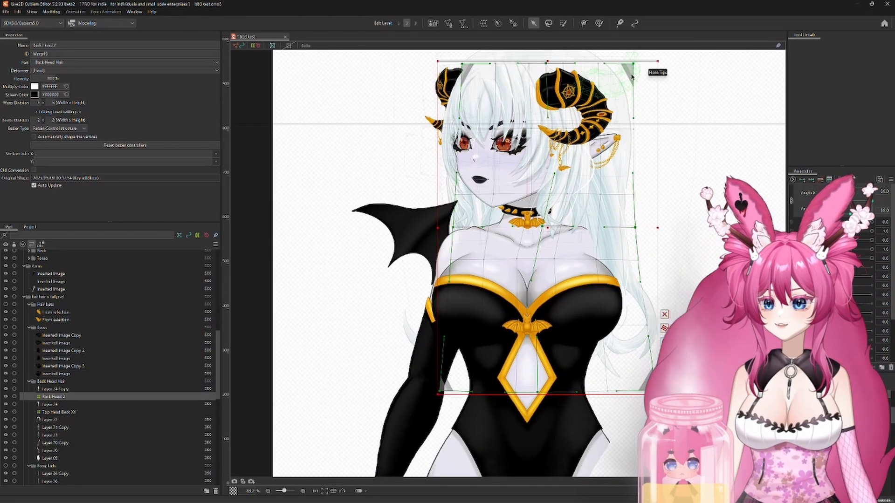
{"action": "left_click_drag", "start_coordinate": [637, 61], "coordinate": [637, 55]}
{"action": "left_click", "coordinate": [829, 213]}
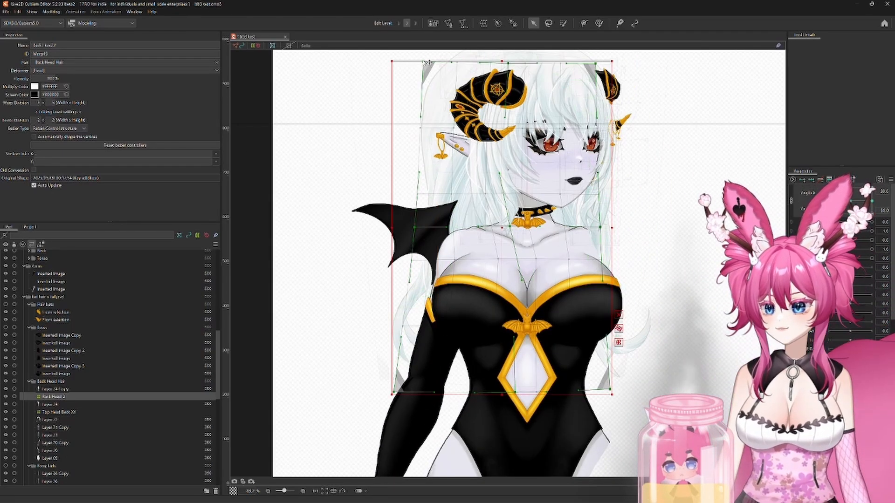
{"action": "left_click_drag", "start_coordinate": [421, 61], "coordinate": [422, 67]}
{"action": "left_click", "coordinate": [872, 189]}
{"action": "left_click", "coordinate": [829, 190]}
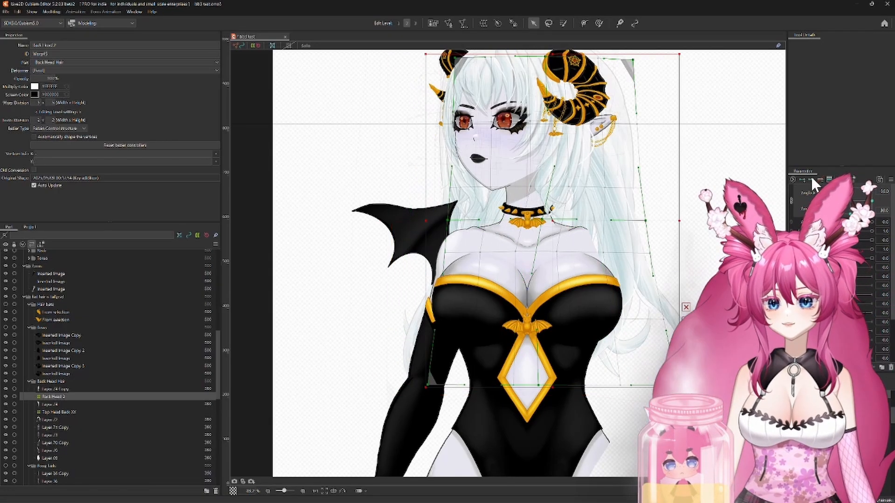
{"action": "left_click_drag", "start_coordinate": [629, 58], "coordinate": [630, 63]}
{"action": "left_click_drag", "start_coordinate": [731, 163], "coordinate": [733, 223]}
{"action": "left_click_drag", "start_coordinate": [829, 190], "coordinate": [850, 201]}
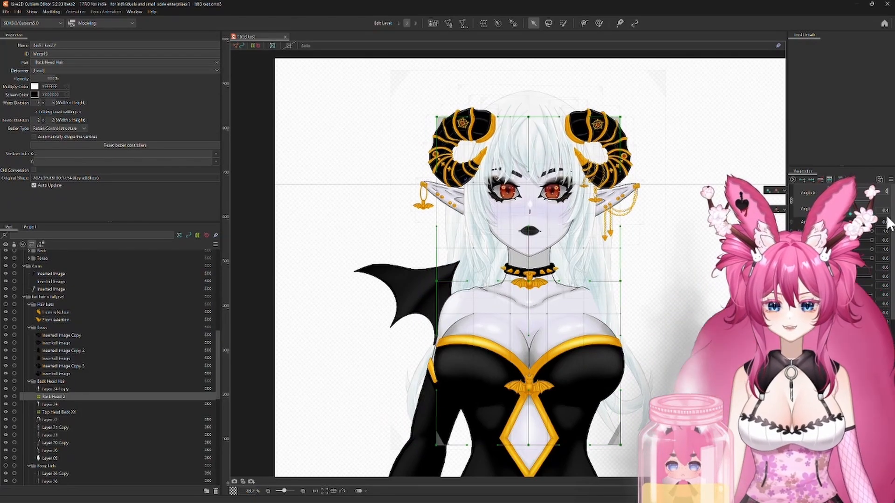
Step: Create a warp deformer named Back Head Hair XY as parent of the two long side strand layers of the back hair
{"action": "left_click", "coordinate": [55, 427]}
{"action": "left_click", "coordinate": [50, 434], "text": "ctrl"}
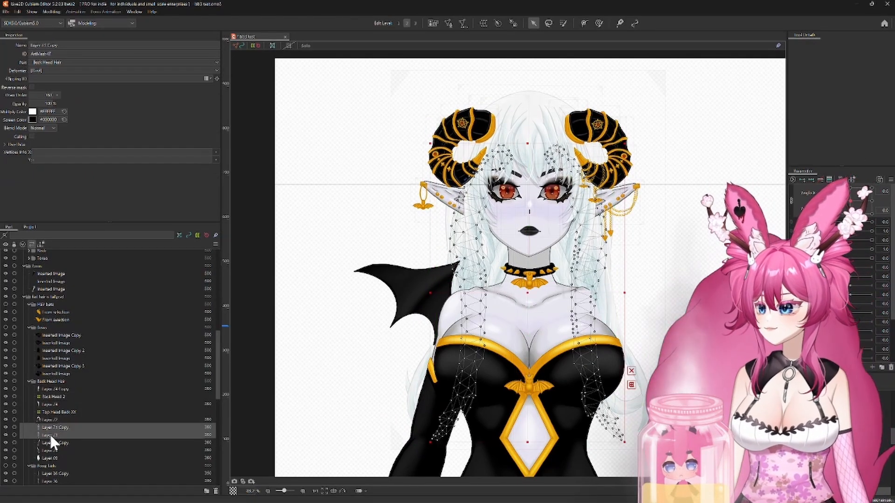
{"action": "left_click", "coordinate": [483, 23]}
{"action": "left_click_drag", "start_coordinate": [344, 176], "coordinate": [300, 179]}
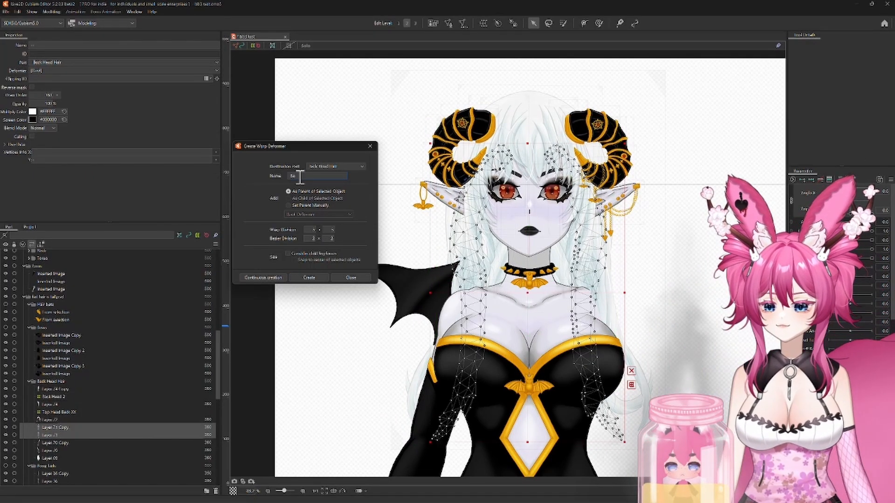
{"action": "key", "text": "Return"}
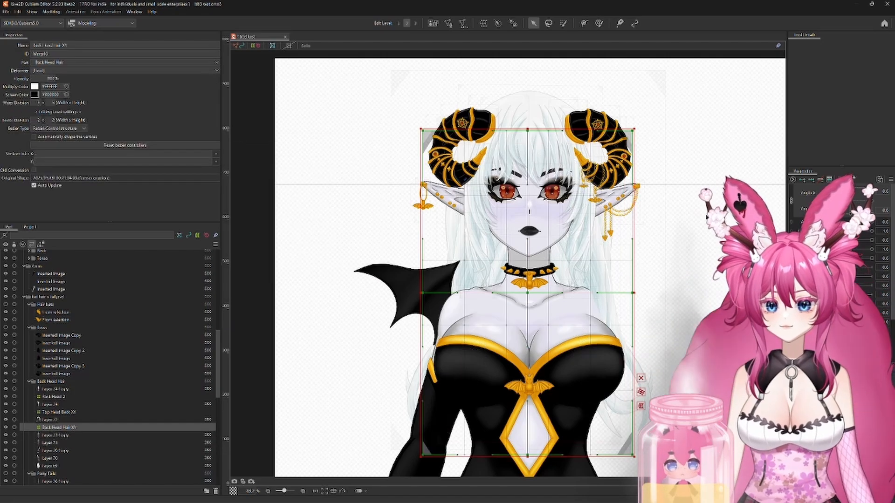
Step: Key the Back Head Hair XY deformer on the head angles, shift it sideways at minimum Angle X and bend its centre column
{"action": "left_click", "coordinate": [811, 180]}
{"action": "left_click_drag", "start_coordinate": [850, 193], "coordinate": [829, 194]}
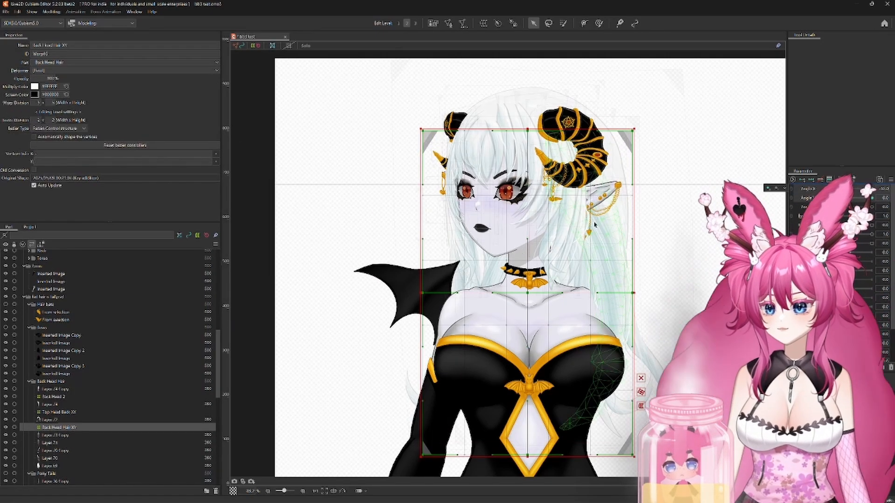
{"action": "left_click_drag", "start_coordinate": [527, 292], "coordinate": [535, 292]}
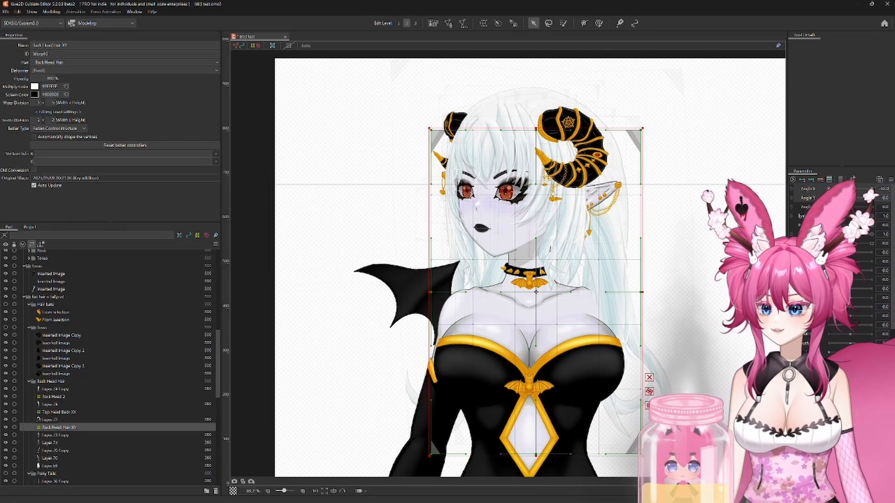
{"action": "left_click_drag", "start_coordinate": [536, 184], "coordinate": [519, 184]}
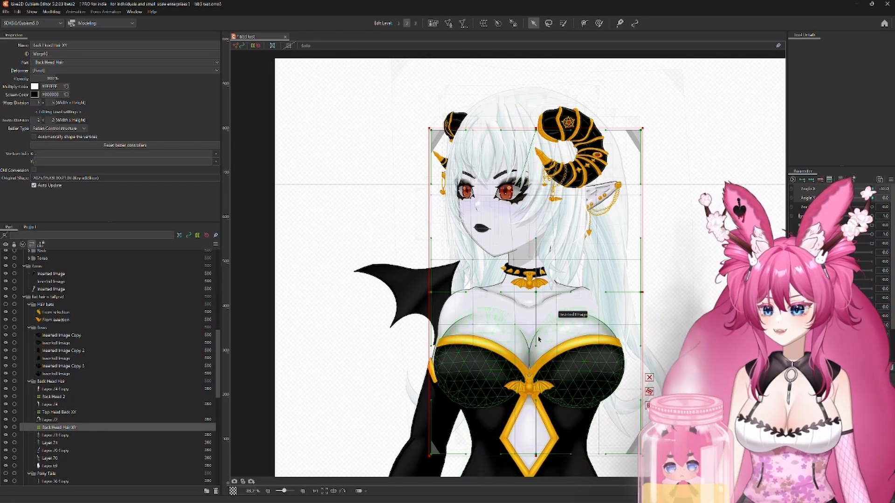
{"action": "left_click_drag", "start_coordinate": [536, 346], "coordinate": [519, 346]}
{"action": "left_click_drag", "start_coordinate": [539, 240], "coordinate": [545, 239]}
{"action": "left_click_drag", "start_coordinate": [536, 454], "coordinate": [521, 455]}
Step: Reflect the Back Head Hair XY deformer's Angle X shape onto the opposite head turn
{"action": "left_click", "coordinate": [890, 180]}
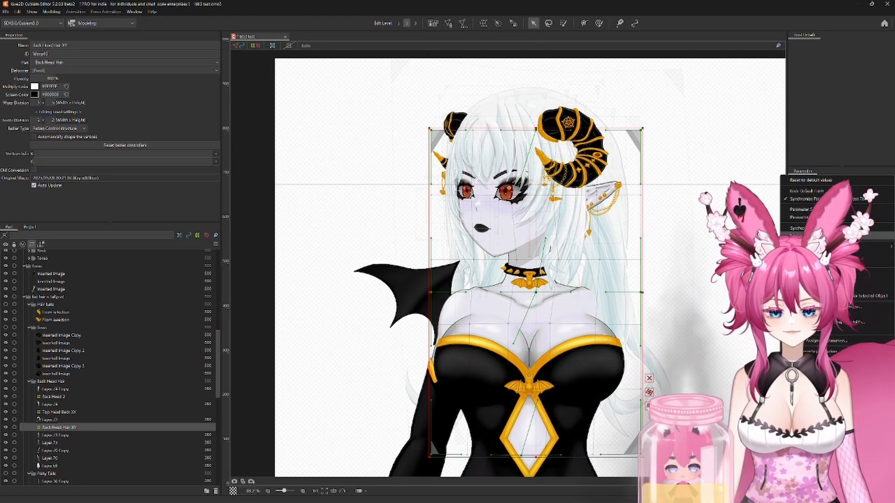
{"action": "left_click", "coordinate": [824, 236]}
{"action": "left_click", "coordinate": [483, 265]}
{"action": "left_click", "coordinate": [808, 189]}
{"action": "left_click", "coordinate": [890, 180]}
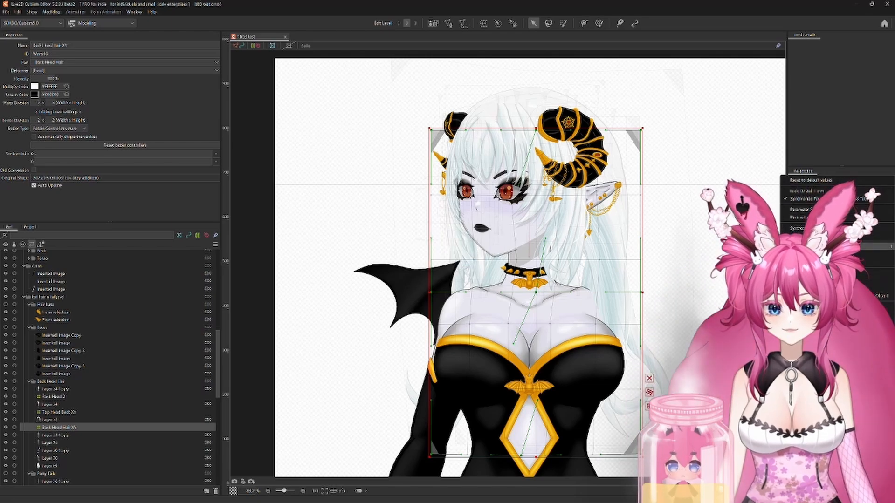
{"action": "left_click", "coordinate": [824, 236]}
{"action": "left_click", "coordinate": [434, 324]}
Step: At minimum Angle Y, raise the Back Head Hair XY deformer's upper corners and spread them outward
{"action": "mouse_move", "coordinate": [819, 189]}
{"action": "left_mouse_down"}
{"action": "mouse_move", "coordinate": [850, 189]}
{"action": "mouse_move", "coordinate": [829, 198]}
{"action": "left_mouse_up"}
{"action": "type", "text": "0"}
{"action": "key", "text": "Return"}
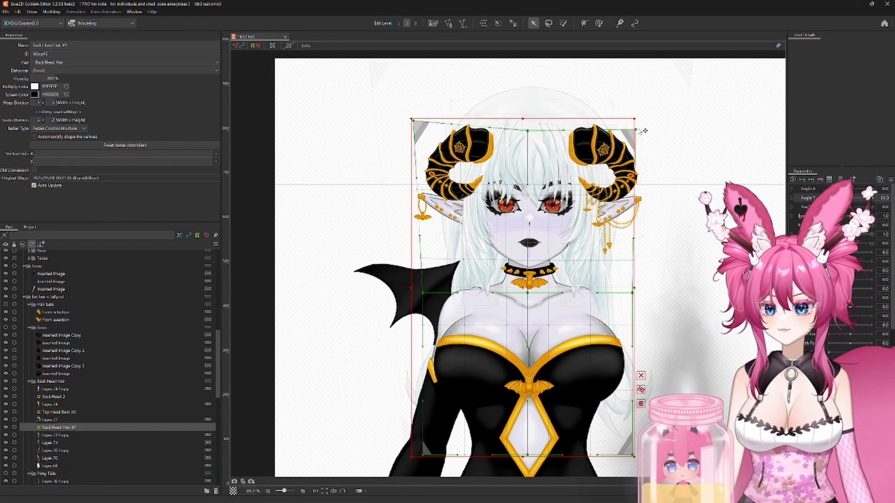
{"action": "scroll", "coordinate": [600, 337], "scroll_direction": "up", "scroll_amount": 3}
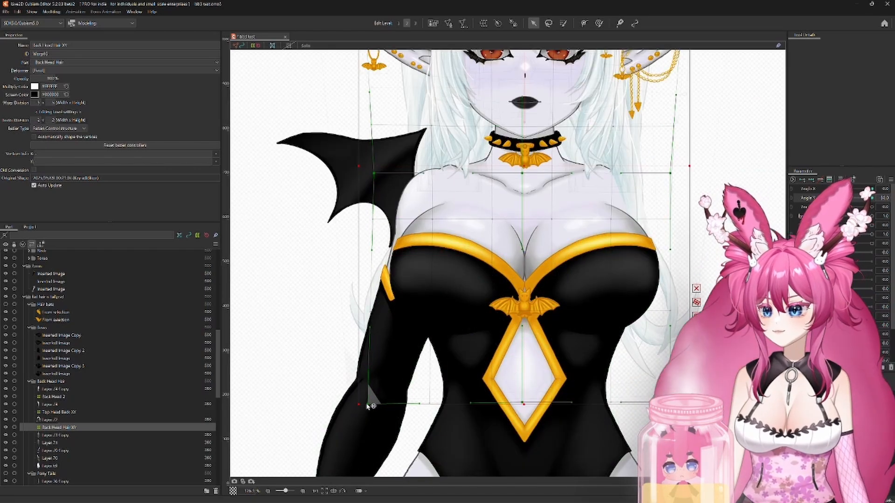
{"action": "left_click_drag", "start_coordinate": [563, 243], "coordinate": [577, 313]}
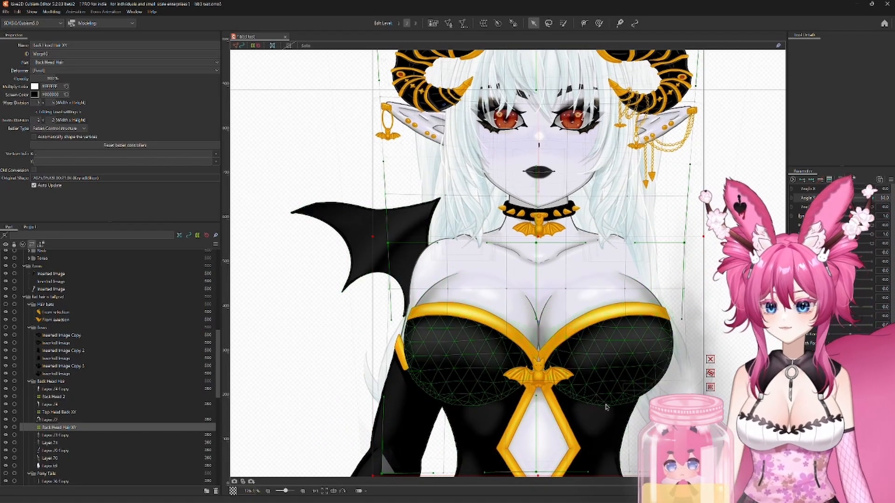
Step: At maximum Angle Y, lower the Back Head Hair XY deformer's bottom row, flare its bottom corners outward and adjust its middle row
{"action": "left_click_drag", "start_coordinate": [829, 198], "coordinate": [871, 198]}
{"action": "left_click_drag", "start_coordinate": [463, 59], "coordinate": [458, 215]}
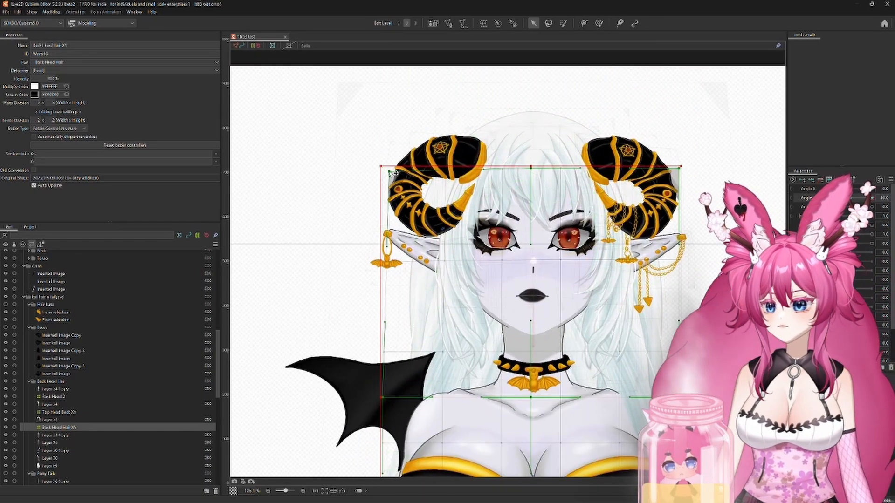
{"action": "scroll", "coordinate": [620, 385], "scroll_direction": "down", "scroll_amount": 5}
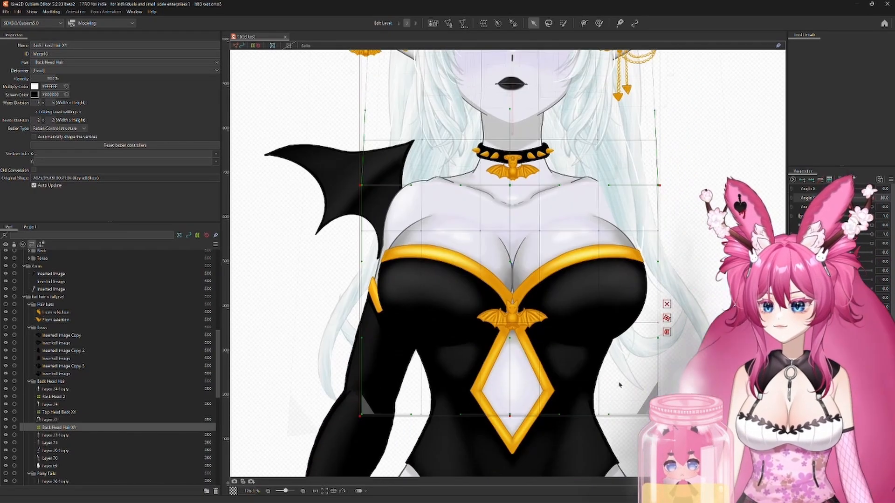
{"action": "left_click_drag", "start_coordinate": [323, 421], "coordinate": [318, 426]}
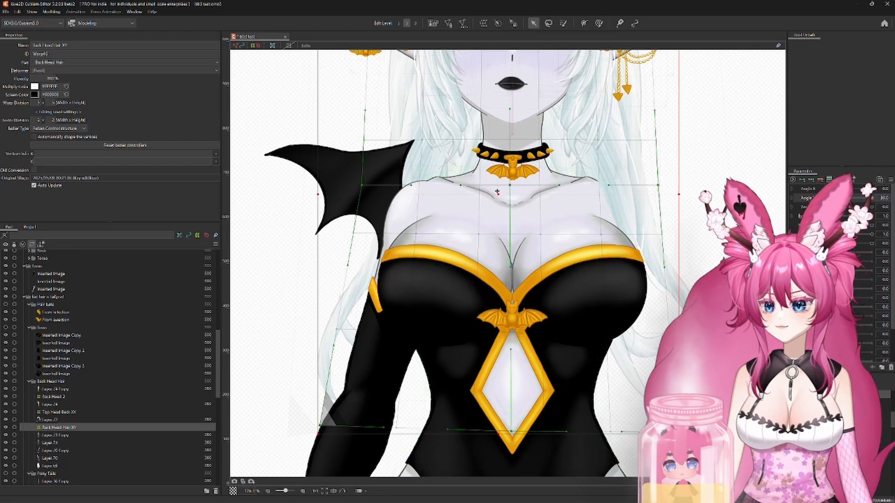
{"action": "left_click_drag", "start_coordinate": [497, 191], "coordinate": [497, 196]}
{"action": "scroll", "coordinate": [563, 305], "scroll_direction": "down", "scroll_amount": 4}
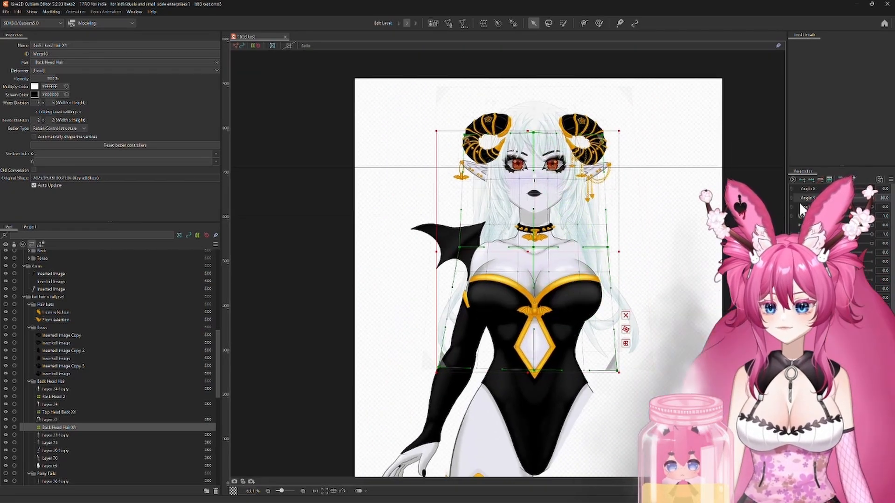
Step: Nudge the Top Head Back XY deformer down at maximum Angle Y, check it with Angle X turned, and return both angles to neutral
{"action": "left_click_drag", "start_coordinate": [871, 198], "coordinate": [872, 219]}
{"action": "left_click", "coordinate": [53, 398]}
{"action": "left_click", "coordinate": [55, 412]}
{"action": "left_click_drag", "start_coordinate": [401, 202], "coordinate": [369, 314]}
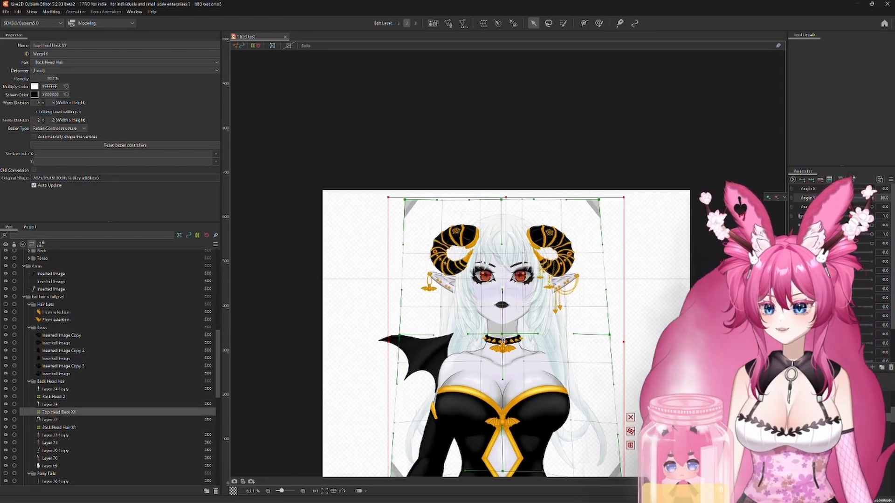
{"action": "key", "text": "Down"}
{"action": "key", "text": "Down"}
{"action": "key", "text": "Down"}
{"action": "key", "text": "Down"}
{"action": "key", "text": "Down"}
{"action": "left_click_drag", "start_coordinate": [871, 198], "coordinate": [828, 188]}
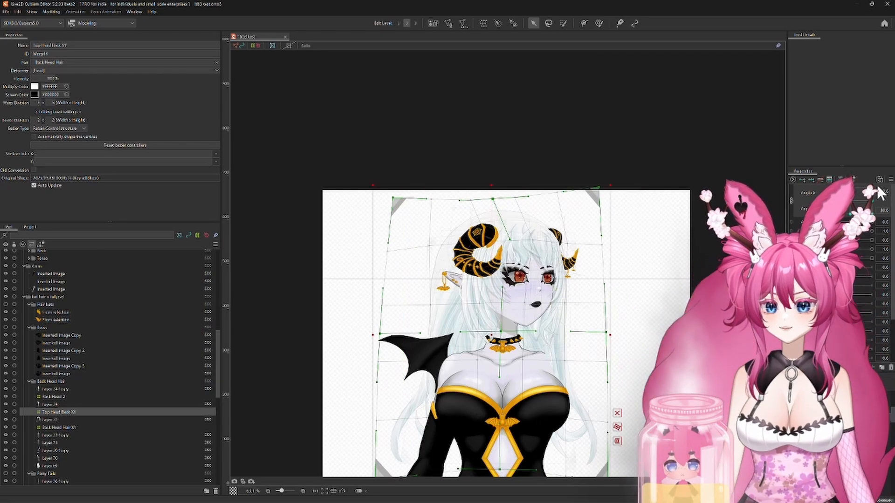
{"action": "left_click_drag", "start_coordinate": [871, 188], "coordinate": [849, 201]}
{"action": "left_click", "coordinate": [791, 201]}
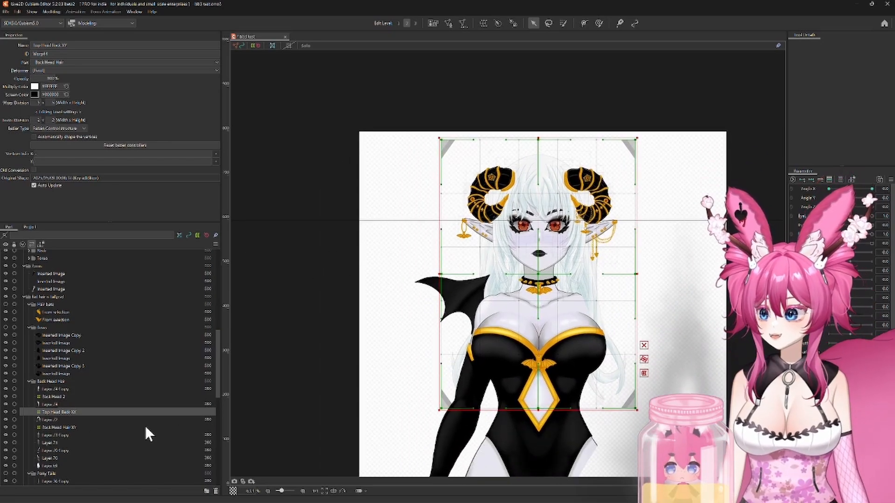
Step: Create a warp deformer named Back Head 3 xy as parent of the Layer 70 strand and its copy
{"action": "left_click", "coordinate": [49, 450]}
{"action": "left_click", "coordinate": [49, 458], "text": "ctrl"}
{"action": "left_click", "coordinate": [483, 22]}
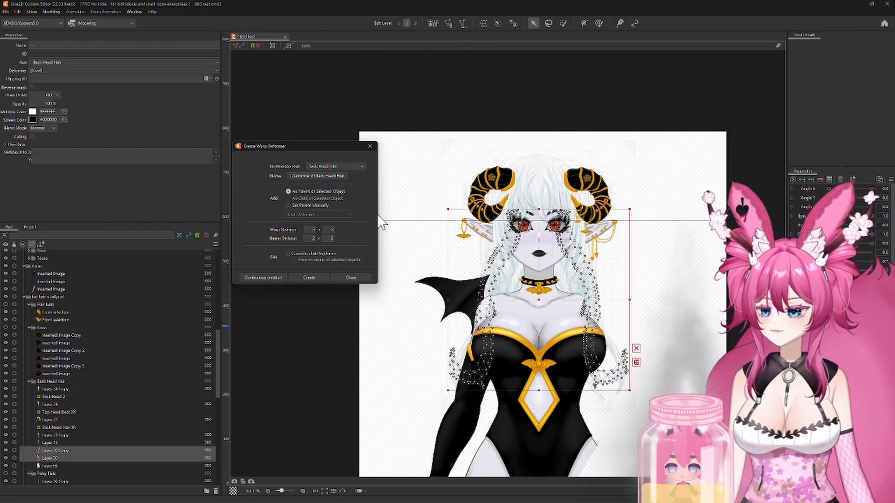
{"action": "triple_click", "coordinate": [317, 176]}
{"action": "type", "text": "Back Head 3 xy"}
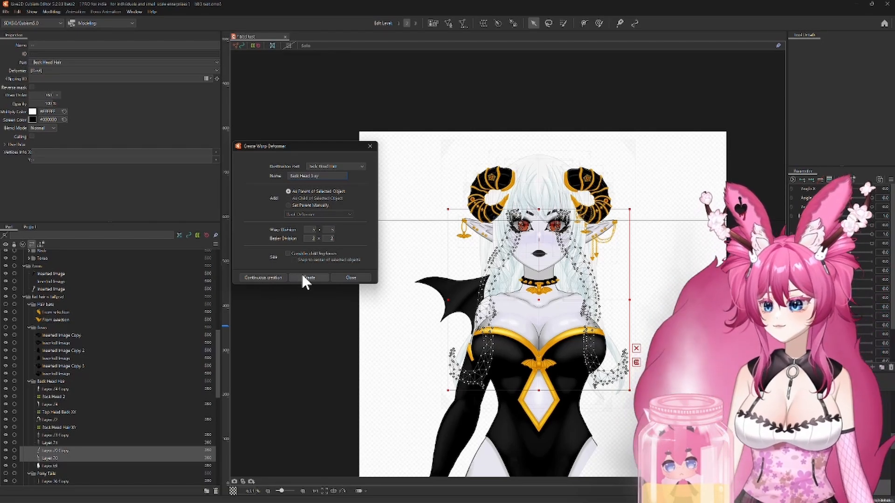
{"action": "left_click", "coordinate": [303, 278]}
Step: At minimum Angle X, shift the Back Head 3 xy deformer sideways, bend its centre column and pull its outer edge inward
{"action": "left_click_drag", "start_coordinate": [850, 188], "coordinate": [828, 189]}
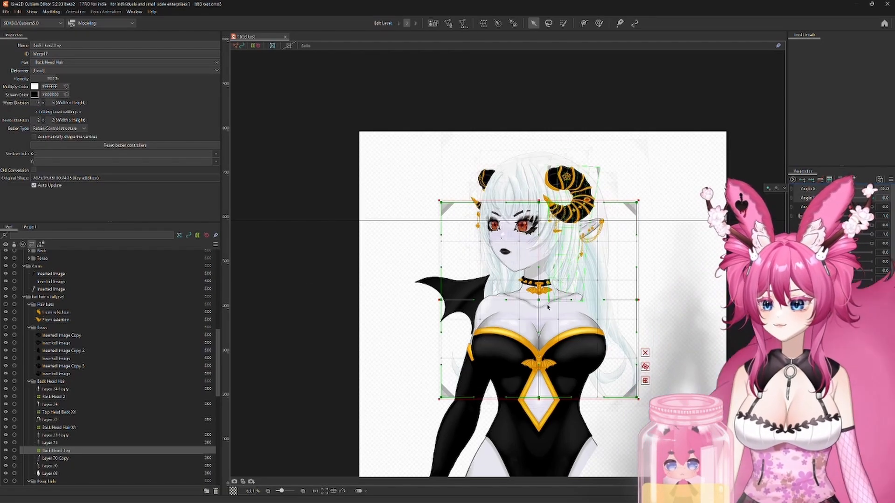
{"action": "scroll", "coordinate": [573, 321], "scroll_direction": "up", "scroll_amount": 3}
{"action": "left_click_drag", "start_coordinate": [522, 341], "coordinate": [543, 343]}
{"action": "left_click_drag", "start_coordinate": [551, 247], "coordinate": [559, 245]}
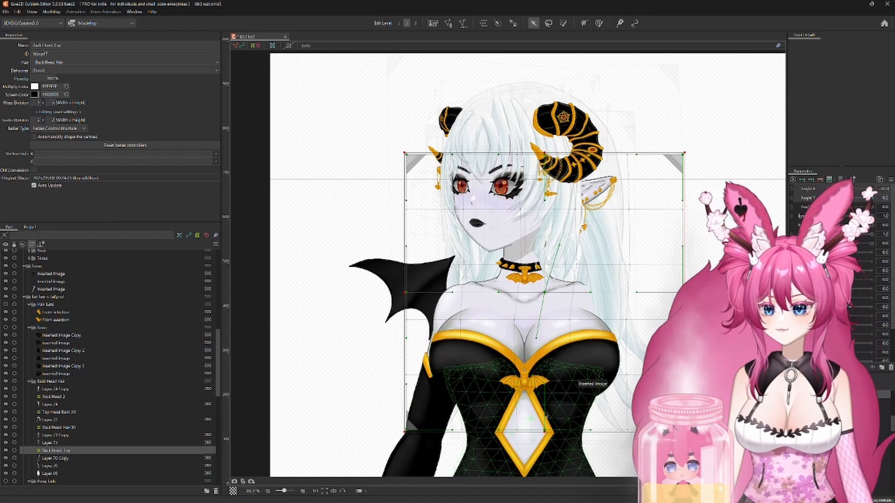
{"action": "left_click_drag", "start_coordinate": [544, 430], "coordinate": [532, 430]}
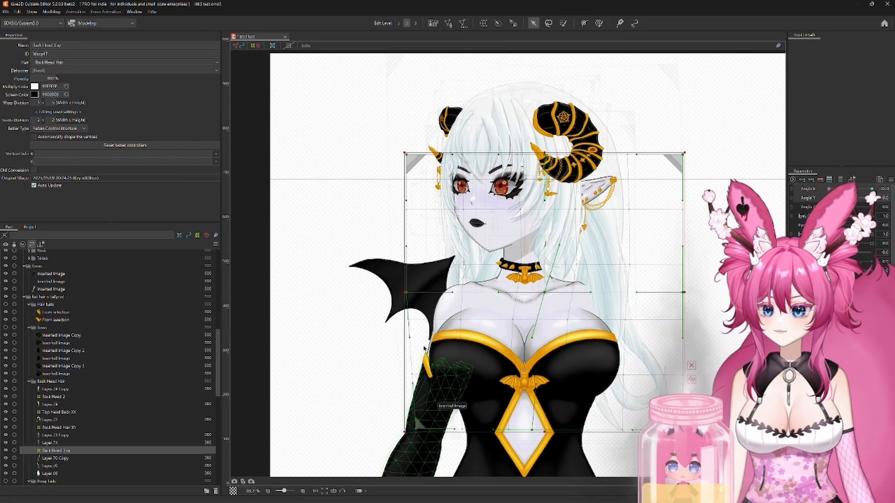
{"action": "left_click_drag", "start_coordinate": [406, 293], "coordinate": [415, 293]}
Step: Reflect the Back Head 3 xy deformer's Angle X shape onto the opposite head turn
{"action": "left_click", "coordinate": [890, 179]}
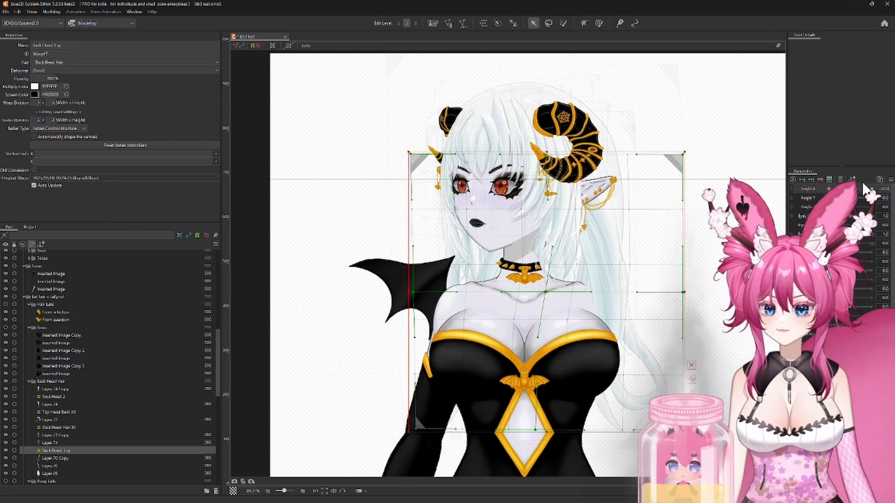
{"action": "left_click", "coordinate": [890, 179]}
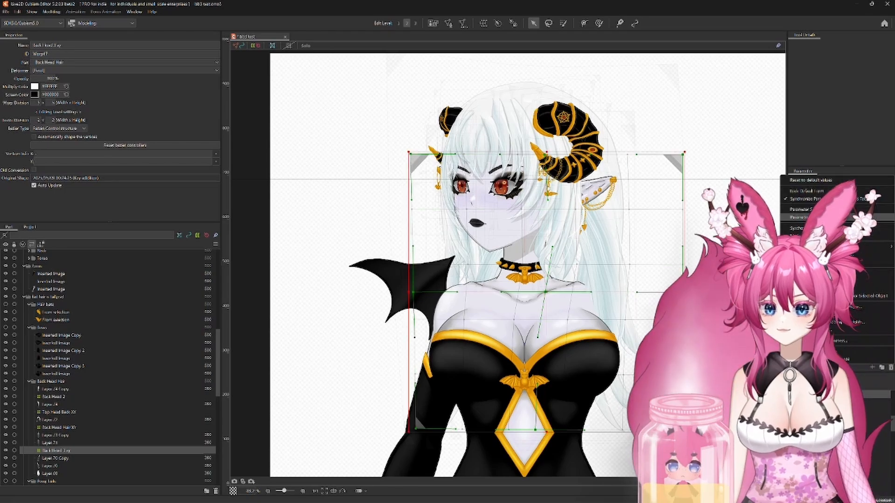
{"action": "left_click", "coordinate": [834, 235]}
{"action": "left_click", "coordinate": [428, 322]}
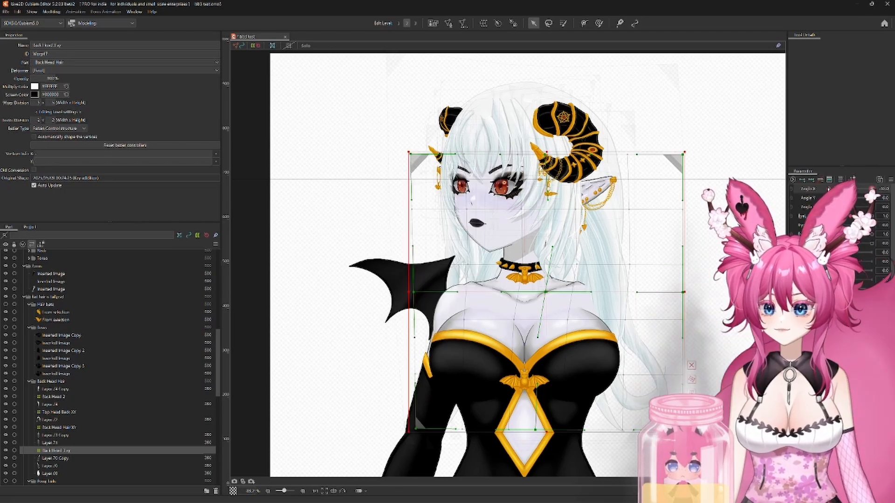
Step: At minimum Angle Y, raise the Back Head 3 xy deformer slightly and spread its upper corners outward
{"action": "left_click_drag", "start_coordinate": [793, 229], "coordinate": [828, 199]}
{"action": "left_click", "coordinate": [525, 291]}
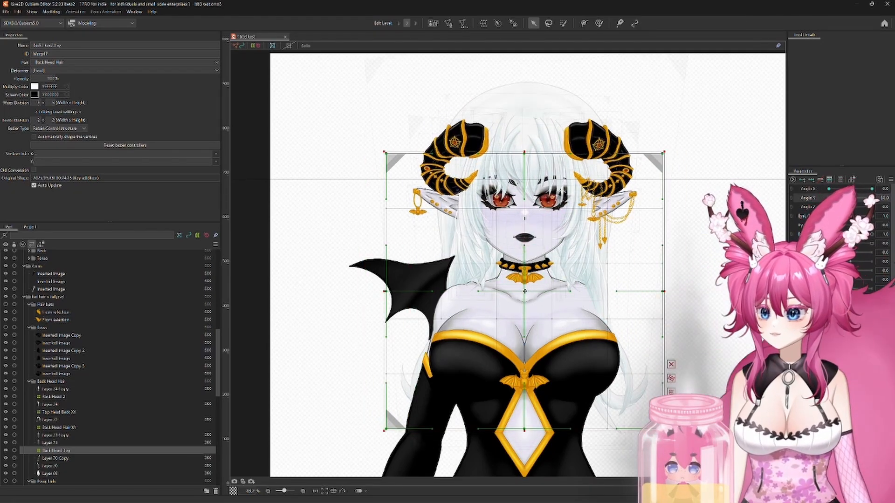
{"action": "left_click_drag", "start_coordinate": [524, 289], "coordinate": [524, 284]}
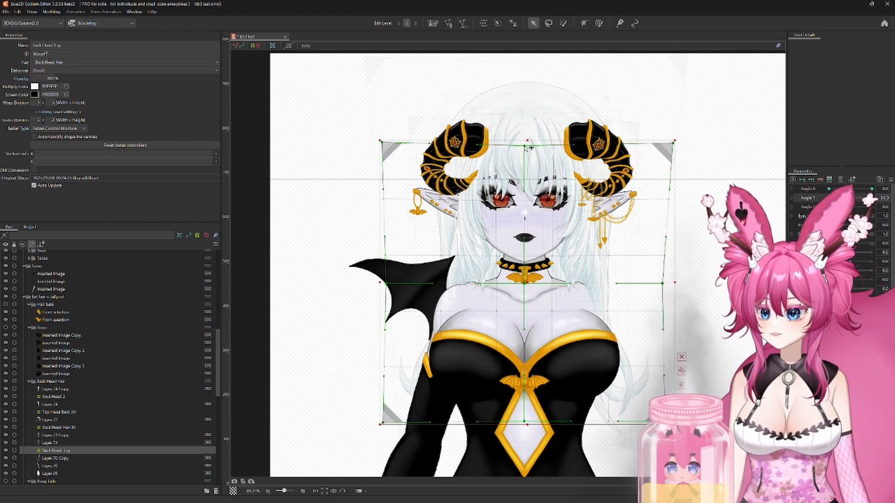
Step: At maximum Angle Y, lower the Back Head 3 xy deformer, narrow its top corners and flare its bottom corners outward
{"action": "left_click_drag", "start_coordinate": [828, 198], "coordinate": [871, 198]}
{"action": "left_click_drag", "start_coordinate": [524, 291], "coordinate": [524, 306]}
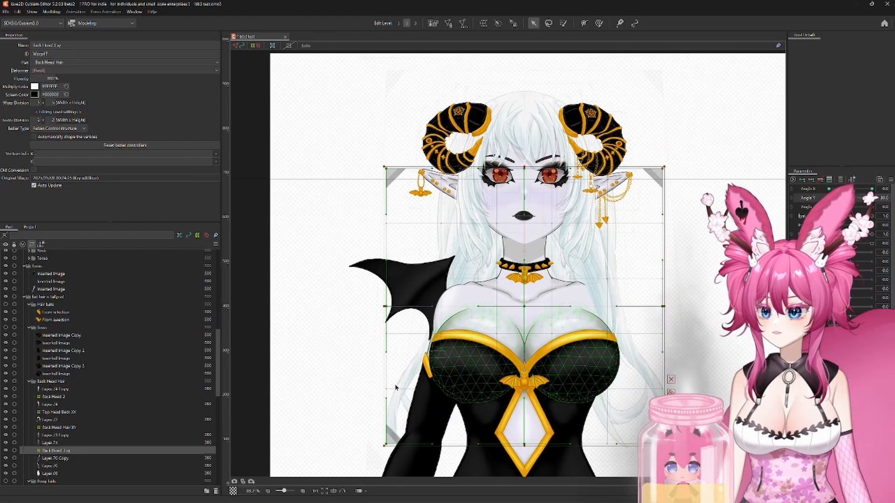
{"action": "left_click_drag", "start_coordinate": [386, 444], "coordinate": [366, 443]}
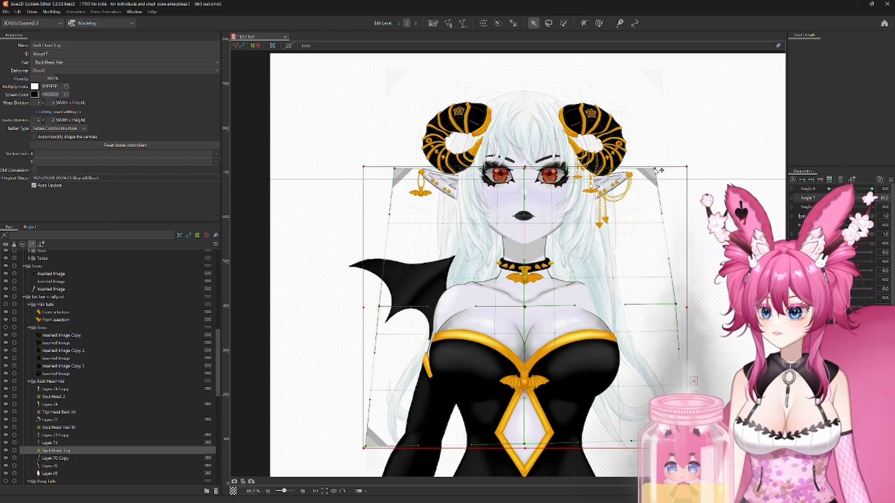
Step: Synthesize the Back Head 3 xy deformer's corner shapes for Angle X and Angle Y, and return both angles to about neutral
{"action": "left_click", "coordinate": [891, 180]}
{"action": "left_click", "coordinate": [834, 233]}
{"action": "left_click", "coordinate": [434, 320]}
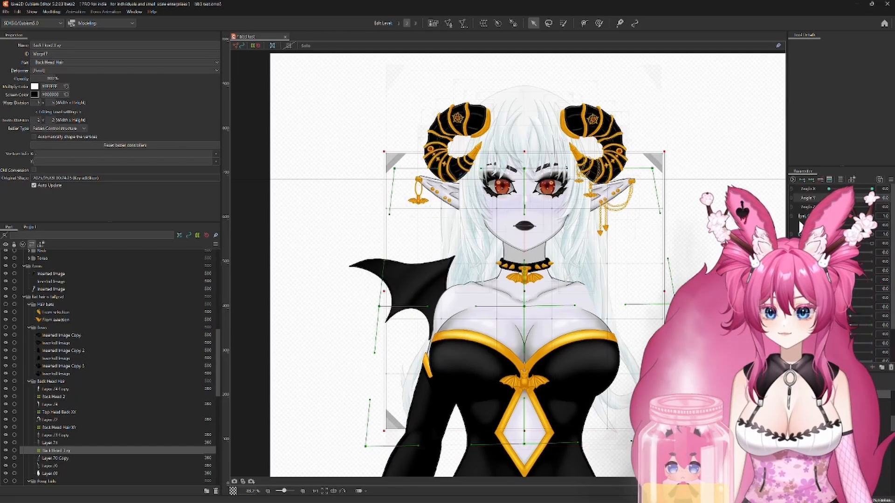
{"action": "left_click", "coordinate": [829, 213]}
{"action": "left_click_drag", "start_coordinate": [828, 214], "coordinate": [849, 201]}
Step: Create a warp deformer named Main back Hair xy as parent of the large central back hair layer
{"action": "left_click", "coordinate": [48, 473]}
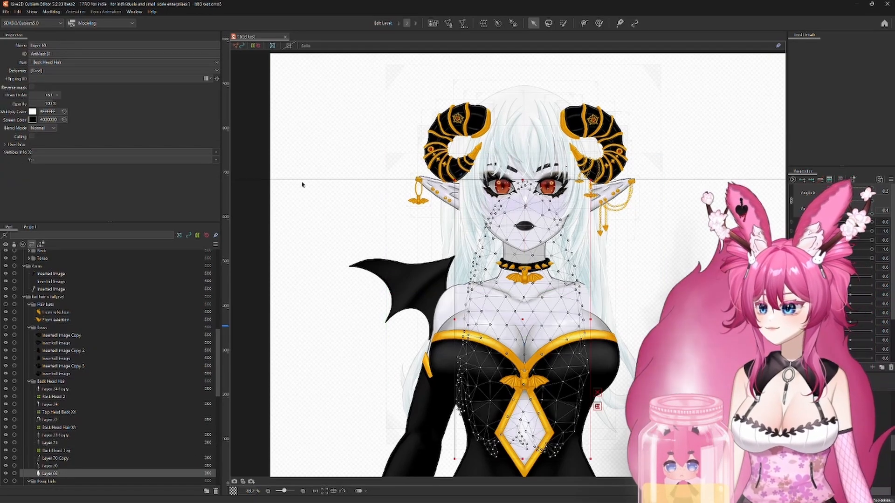
{"action": "key", "text": "w"}
{"action": "triple_click", "coordinate": [303, 173]}
{"action": "type", "text": "Main b"}
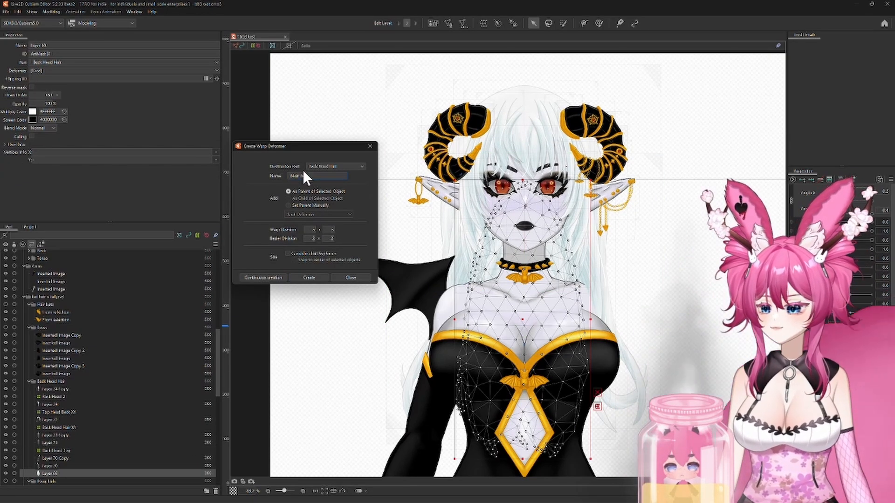
{"action": "type", "text": "ack Hair xy"}
{"action": "key", "text": "Return"}
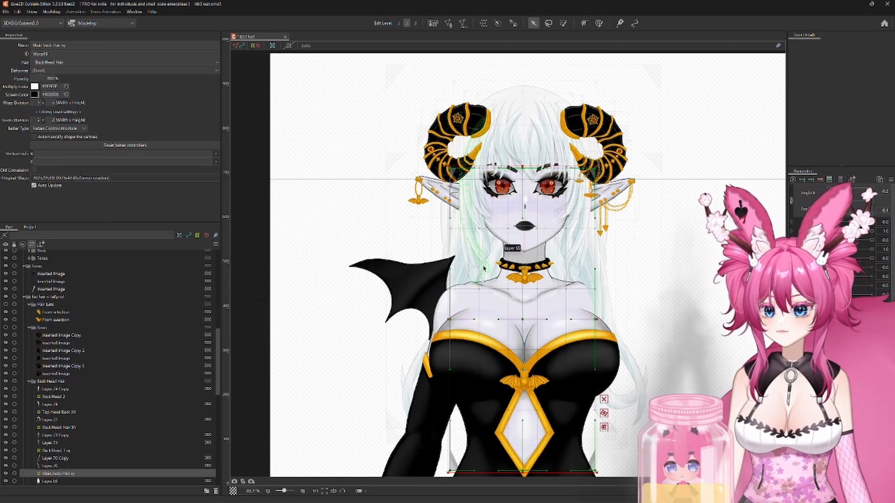
Step: At minimum Angle X, shift the Main back Hair xy deformer to the right and bend the handles along its center line
{"action": "left_click_drag", "start_coordinate": [813, 186], "coordinate": [793, 188]}
{"action": "left_click_drag", "start_coordinate": [524, 319], "coordinate": [543, 319]}
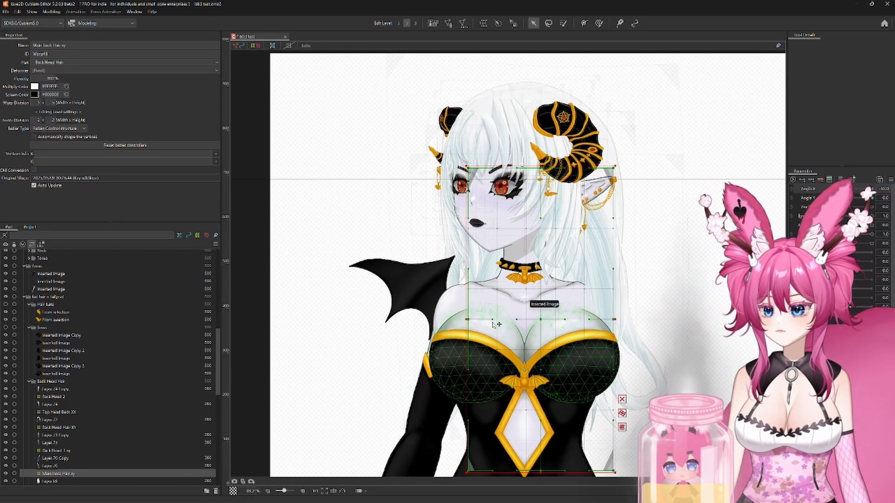
{"action": "scroll", "coordinate": [459, 294], "scroll_direction": "up", "scroll_amount": 3}
{"action": "scroll", "coordinate": [458, 294], "scroll_direction": "down", "scroll_amount": 3}
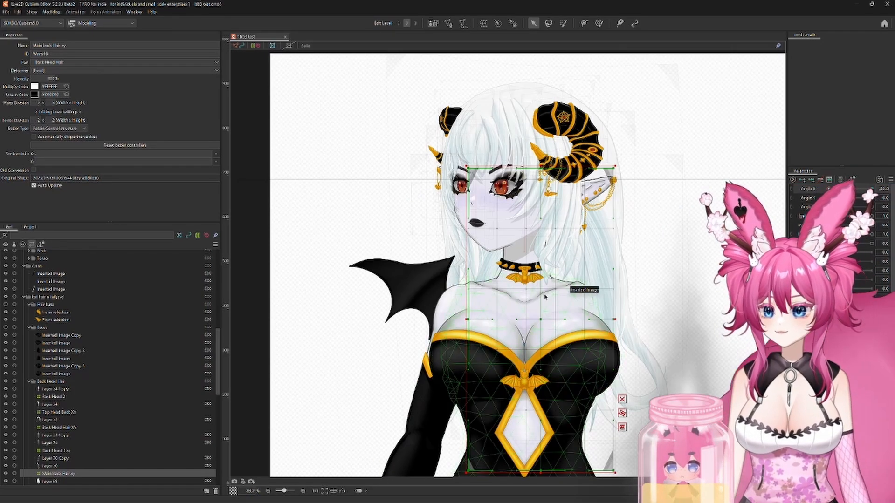
{"action": "left_click_drag", "start_coordinate": [551, 268], "coordinate": [554, 267]}
{"action": "left_click_drag", "start_coordinate": [541, 369], "coordinate": [524, 369]}
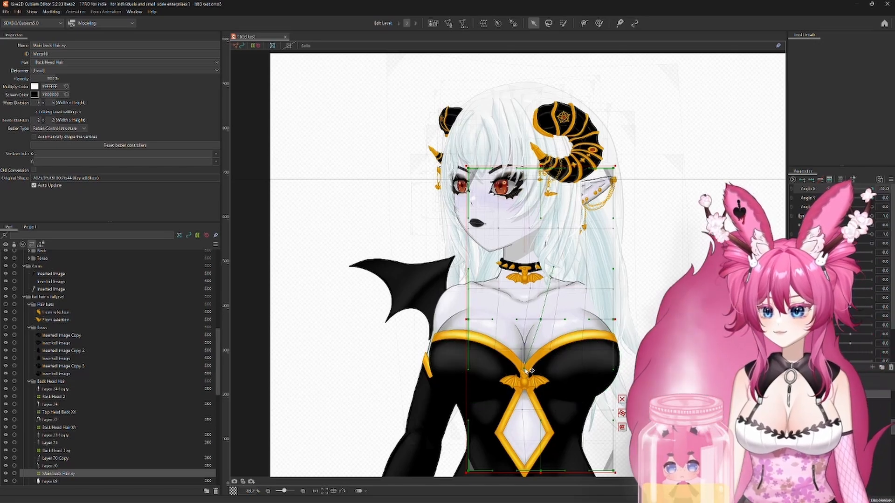
Step: At minimum Angle X, push the Main back Hair xy deformer's right edge outward and move its bottom center right, curving the lower center line
{"action": "left_click_drag", "start_coordinate": [601, 469], "coordinate": [599, 381]}
{"action": "left_click_drag", "start_coordinate": [583, 231], "coordinate": [596, 230]}
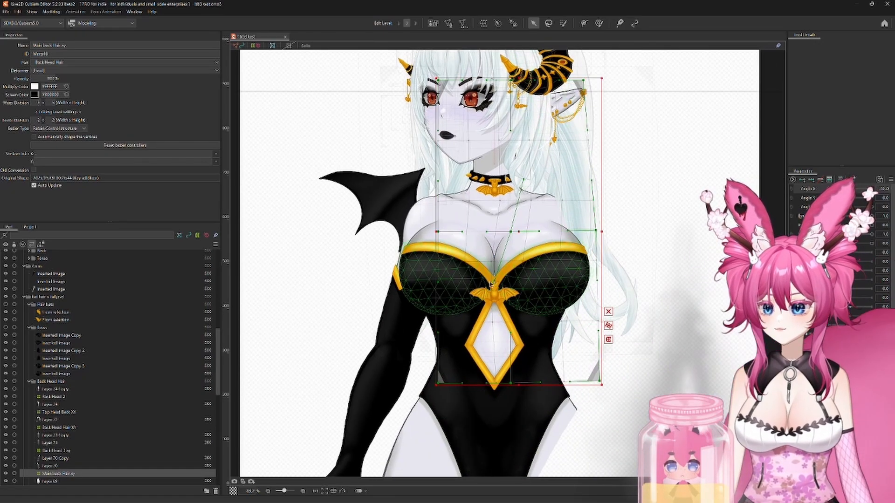
{"action": "left_click_drag", "start_coordinate": [495, 282], "coordinate": [516, 282]}
{"action": "left_click_drag", "start_coordinate": [510, 383], "coordinate": [524, 384]}
{"action": "left_click_drag", "start_coordinate": [521, 334], "coordinate": [539, 330]}
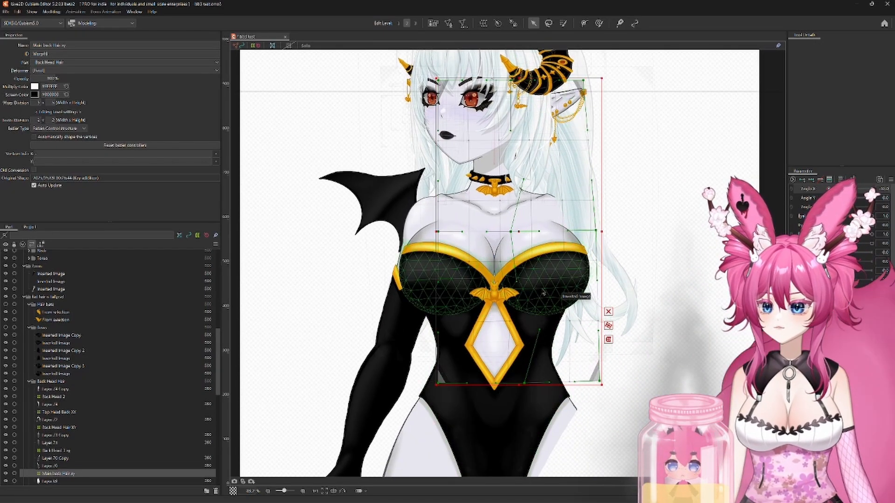
{"action": "left_click_drag", "start_coordinate": [441, 234], "coordinate": [467, 287]}
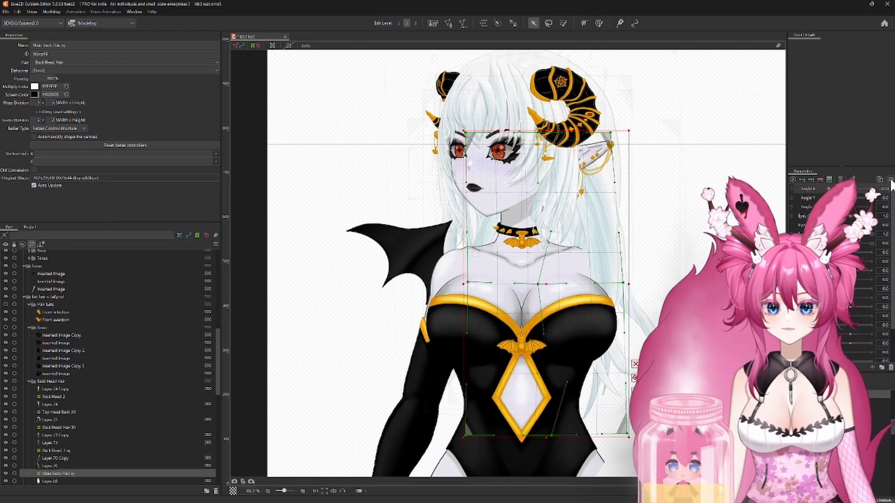
Step: Reflect the Main back Hair xy deformer's minimum Angle X shape to the opposite angle and return Angle X to neutral
{"action": "left_click", "coordinate": [802, 236]}
{"action": "left_click", "coordinate": [433, 323]}
{"action": "left_click_drag", "start_coordinate": [828, 189], "coordinate": [847, 193]}
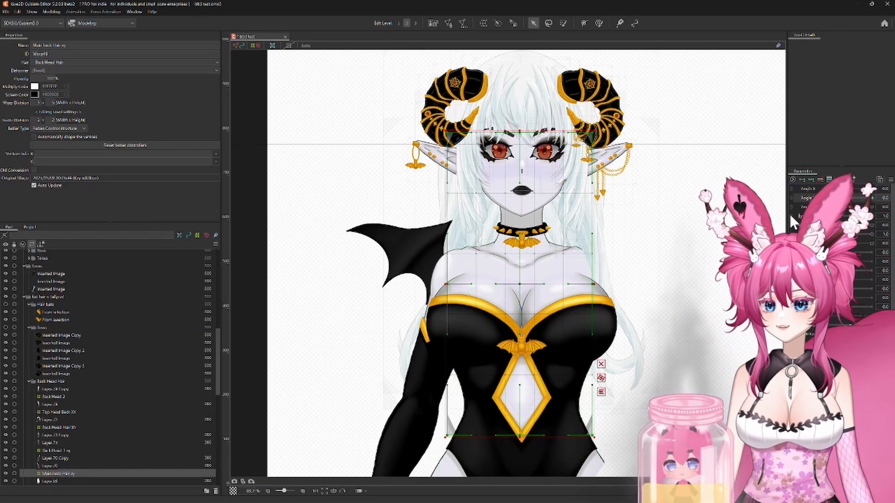
Step: At minimum Angle Y, raise the Main back Hair xy deformer, spread its upper corners outward and slightly widen its middle
{"action": "left_click_drag", "start_coordinate": [846, 198], "coordinate": [823, 198]}
{"action": "left_click_drag", "start_coordinate": [520, 283], "coordinate": [519, 268]}
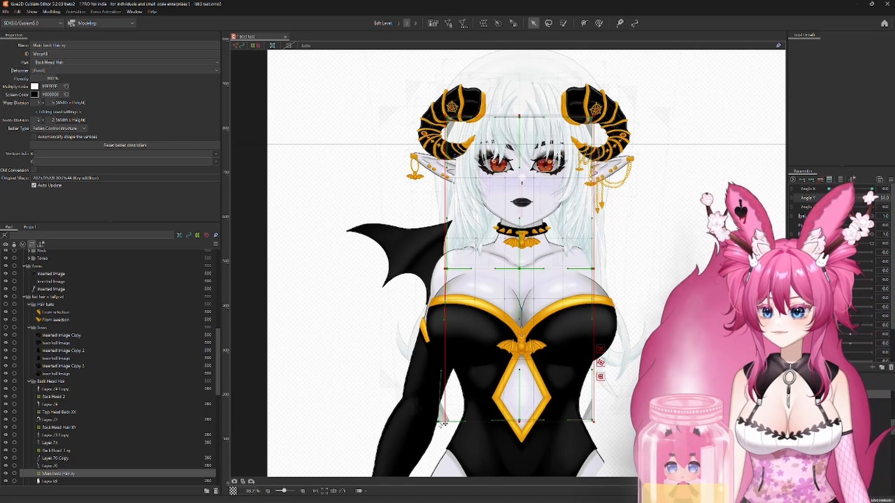
{"action": "left_click_drag", "start_coordinate": [439, 422], "coordinate": [438, 424]}
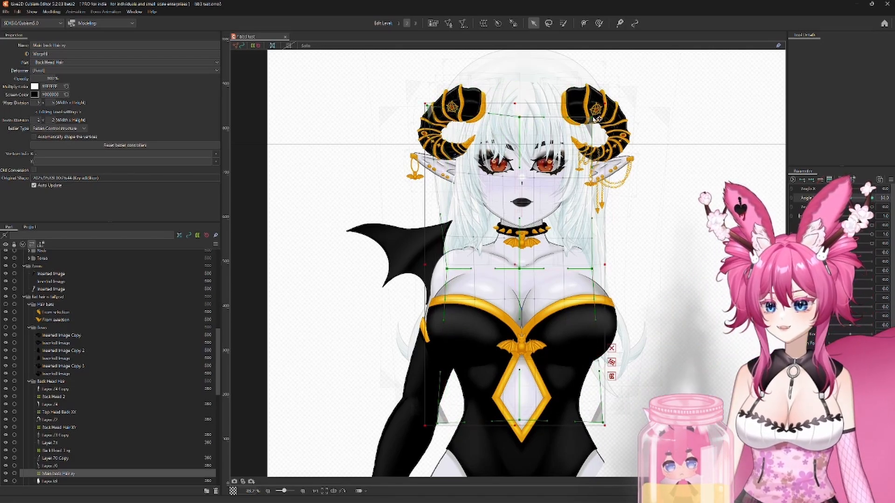
{"action": "left_click_drag", "start_coordinate": [593, 117], "coordinate": [605, 110]}
{"action": "left_click_drag", "start_coordinate": [519, 117], "coordinate": [520, 110]}
{"action": "left_click_drag", "start_coordinate": [446, 268], "coordinate": [441, 268]}
{"action": "left_click_drag", "start_coordinate": [592, 268], "coordinate": [594, 269]}
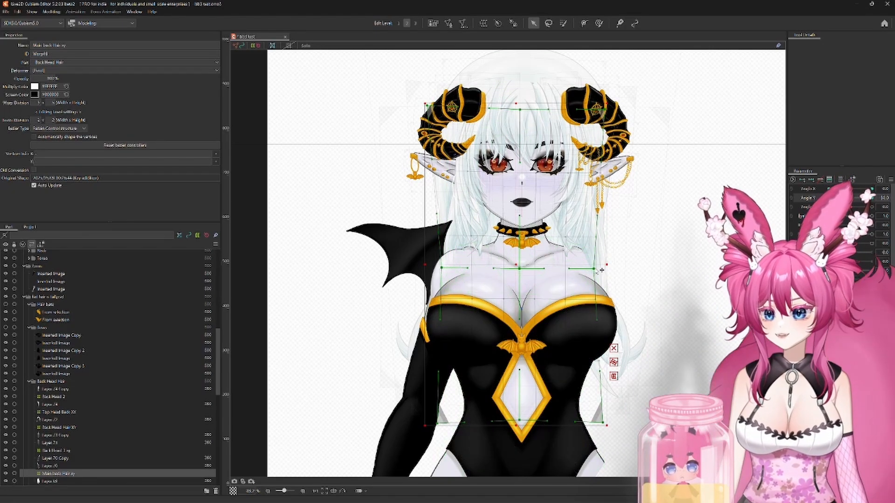
Step: At maximum Angle Y, flare the Main back Hair xy deformer's bottom corners outward, lower its bottom center and widen its middle
{"action": "left_click", "coordinate": [872, 197]}
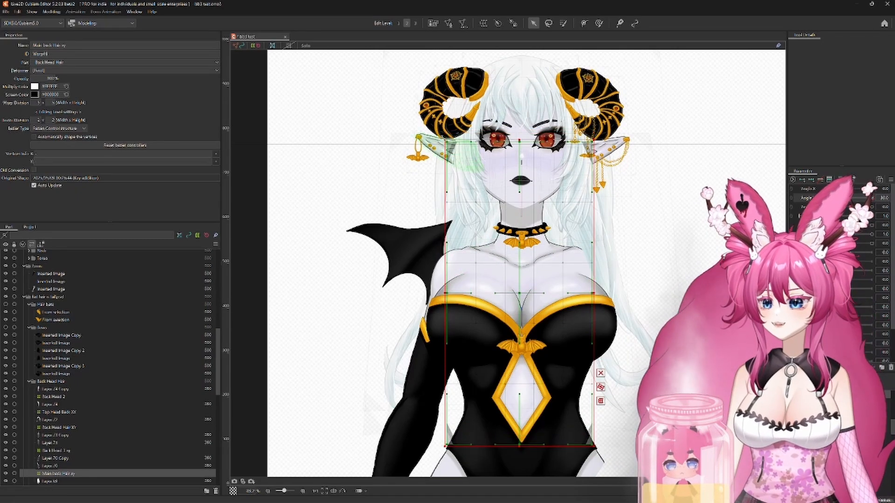
{"action": "left_click_drag", "start_coordinate": [590, 400], "coordinate": [601, 320]}
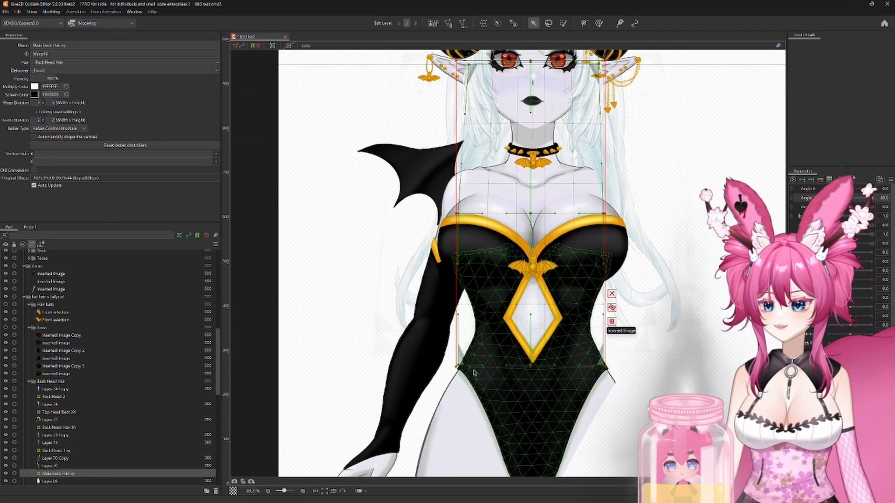
{"action": "left_click_drag", "start_coordinate": [458, 365], "coordinate": [427, 374]}
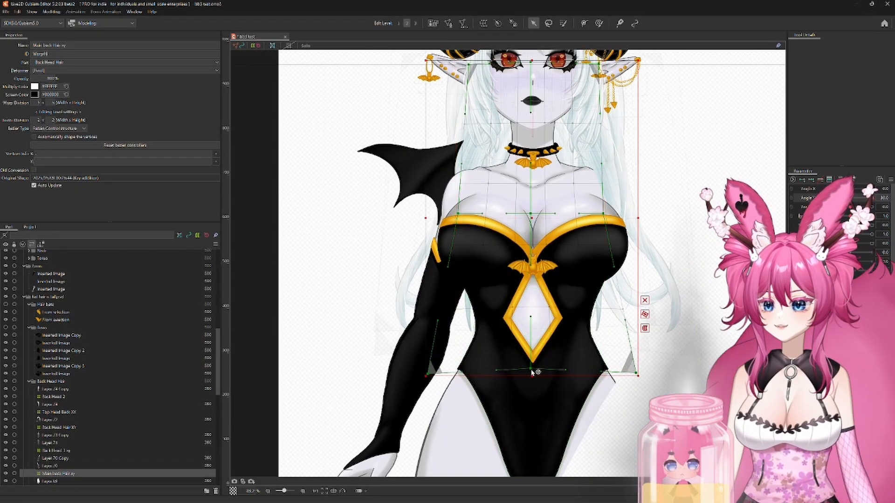
{"action": "left_click_drag", "start_coordinate": [530, 365], "coordinate": [531, 372]}
{"action": "left_click_drag", "start_coordinate": [458, 213], "coordinate": [448, 213]}
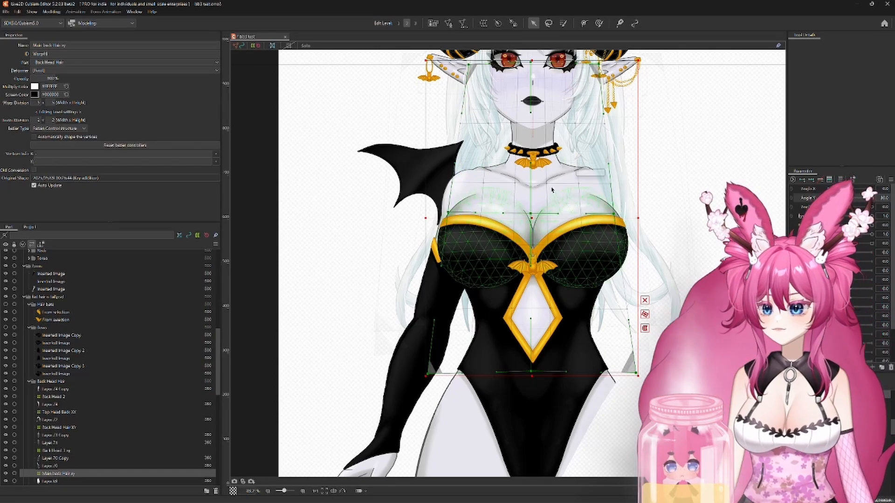
Step: Synthesize the Main back Hair xy deformer's corner shapes for Angle X and Angle Y
{"action": "scroll", "coordinate": [520, 432], "scroll_direction": "down", "scroll_amount": 2}
{"action": "mouse_move", "coordinate": [852, 208]}
{"action": "left_mouse_down"}
{"action": "mouse_move", "coordinate": [832, 214]}
{"action": "mouse_move", "coordinate": [837, 156]}
{"action": "mouse_move", "coordinate": [806, 161]}
{"action": "mouse_move", "coordinate": [882, 236]}
{"action": "mouse_move", "coordinate": [783, 212]}
{"action": "mouse_move", "coordinate": [865, 209]}
{"action": "mouse_move", "coordinate": [850, 201]}
{"action": "left_mouse_up"}
{"action": "left_click", "coordinate": [891, 180]}
{"action": "left_click", "coordinate": [829, 228]}
{"action": "key", "text": "Return"}
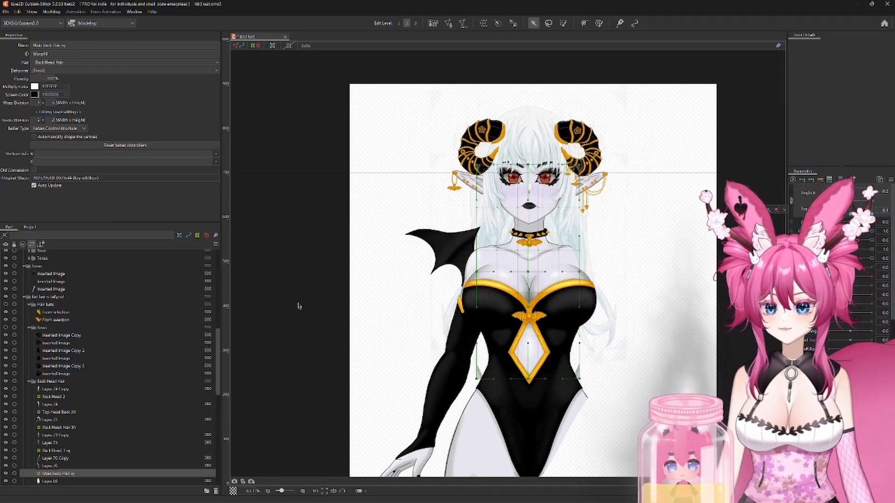
Step: Make the Pony Tails part visible and set both head angles to about neutral
{"action": "scroll", "coordinate": [97, 380], "scroll_direction": "down", "scroll_amount": 5}
{"action": "left_click", "coordinate": [6, 377]}
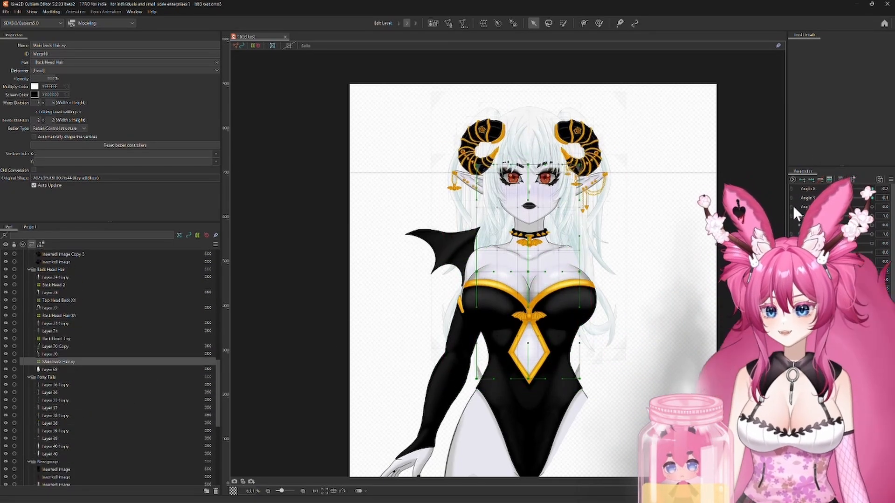
{"action": "left_click_drag", "start_coordinate": [633, 250], "coordinate": [652, 271]}
{"action": "mouse_move", "coordinate": [850, 202]}
{"action": "left_mouse_down"}
{"action": "mouse_move", "coordinate": [812, 208]}
{"action": "mouse_move", "coordinate": [854, 199]}
{"action": "left_mouse_up"}
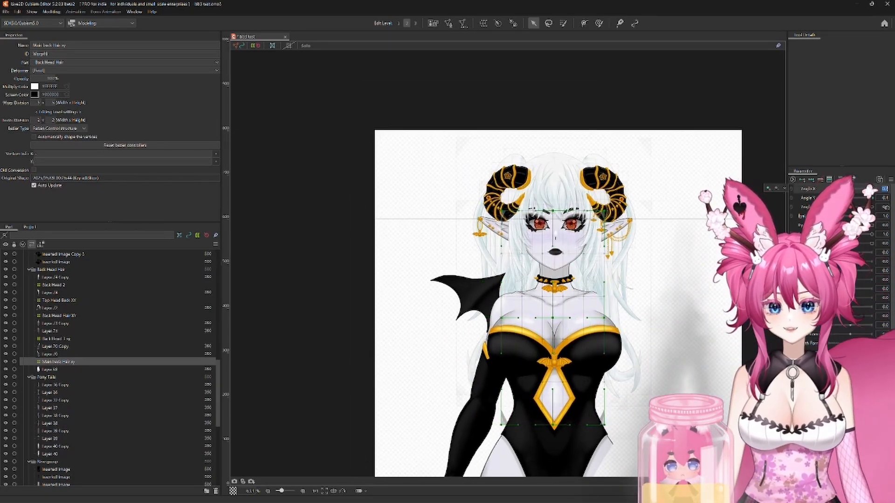
{"action": "scroll", "coordinate": [601, 250], "scroll_direction": "up", "scroll_amount": 3}
Step: Generate automatic meshes for all Pony Tails layers with the Deformation (Heavy) preset and check them in solo view
{"action": "left_click", "coordinate": [52, 385]}
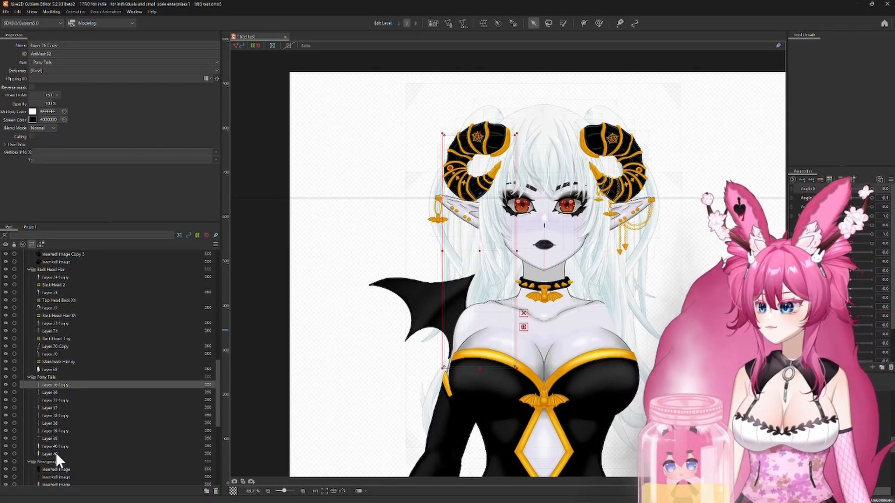
{"action": "left_click", "coordinate": [54, 452], "text": "shift"}
{"action": "key", "text": "ctrl+shift+a"}
{"action": "left_click", "coordinate": [306, 170]}
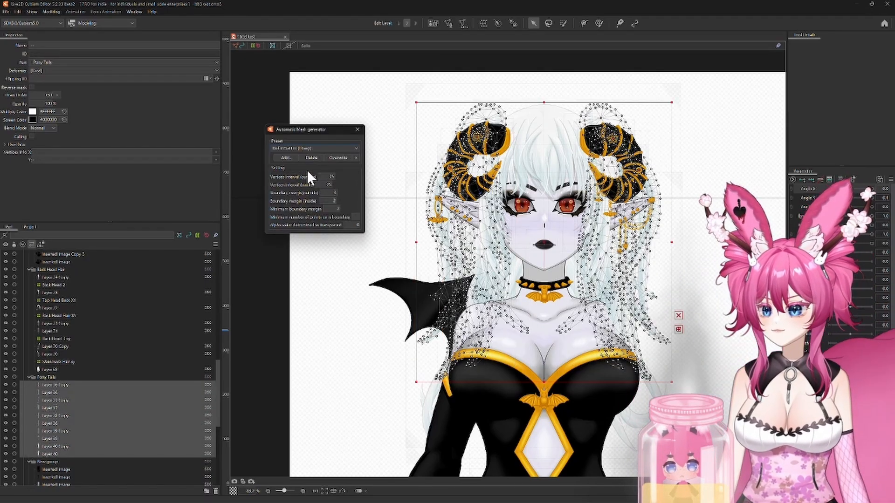
{"action": "left_click", "coordinate": [358, 129]}
{"action": "scroll", "coordinate": [555, 318], "scroll_direction": "up", "scroll_amount": 5}
{"action": "left_click_drag", "start_coordinate": [517, 248], "coordinate": [479, 362]}
{"action": "scroll", "coordinate": [471, 335], "scroll_direction": "down", "scroll_amount": 3}
{"action": "scroll", "coordinate": [471, 336], "scroll_direction": "down", "scroll_amount": 3}
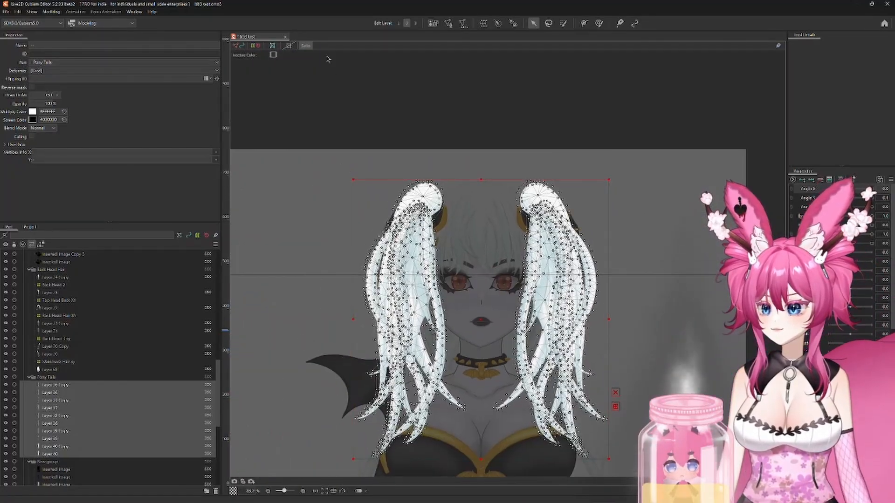
{"action": "left_click", "coordinate": [305, 46]}
Step: Create a warp deformer named Pony Tail Right Xy as parent of the five Copy layers in the Pony Tails part
{"action": "left_click", "coordinate": [98, 385]}
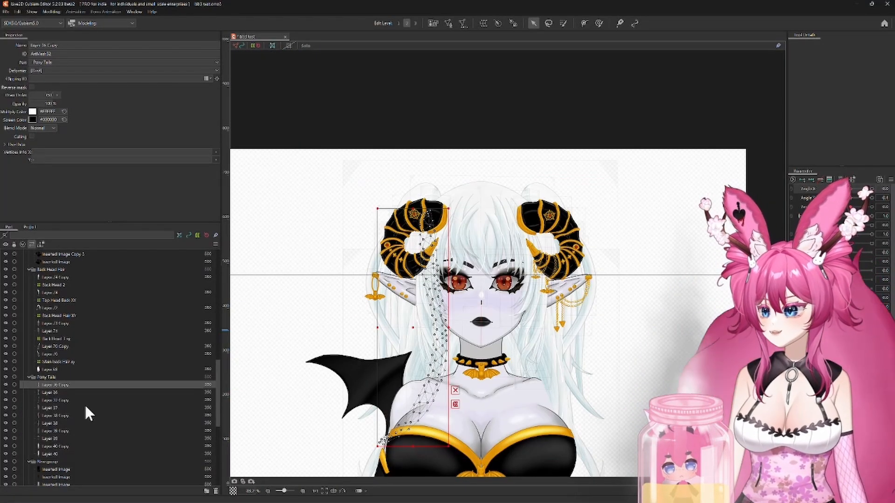
{"action": "left_click", "coordinate": [52, 401], "text": "ctrl"}
{"action": "left_click", "coordinate": [52, 416], "text": "ctrl"}
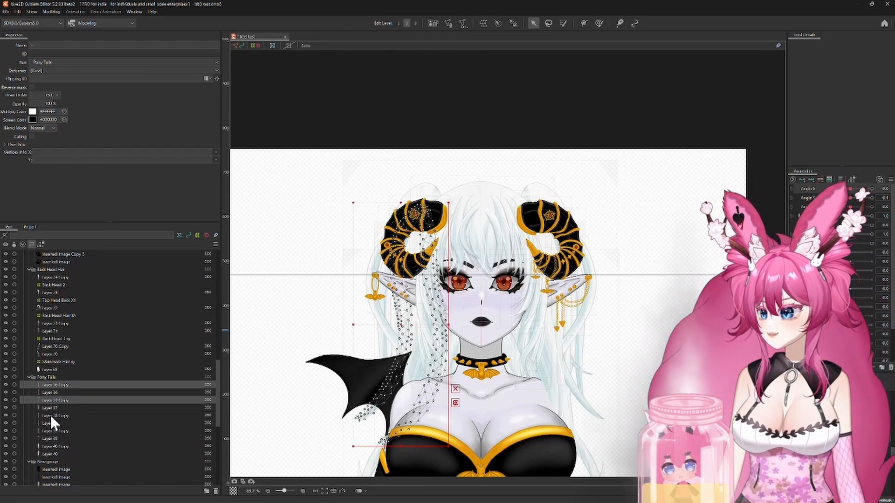
{"action": "left_click", "coordinate": [52, 431], "text": "ctrl"}
{"action": "left_click", "coordinate": [54, 446], "text": "ctrl"}
{"action": "left_click", "coordinate": [484, 23]}
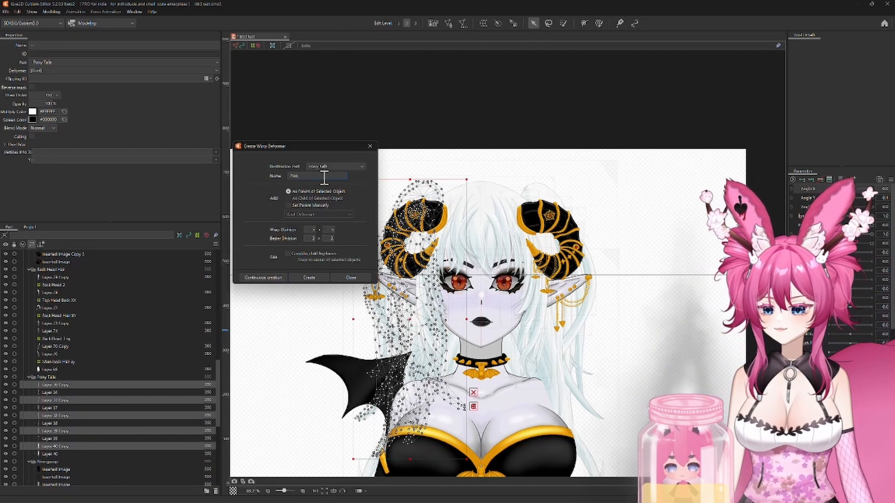
{"action": "left_click", "coordinate": [309, 277]}
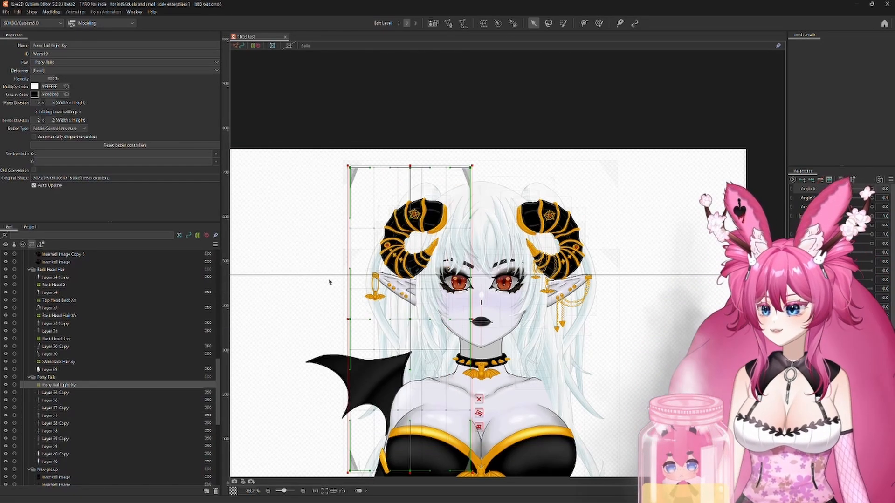
Step: Add keys to the Pony Tail Right Xy deformer, shifting it right at minimum Angle X and left at maximum Angle X
{"action": "left_click", "coordinate": [813, 179]}
{"action": "left_click_drag", "start_coordinate": [850, 189], "coordinate": [828, 189]}
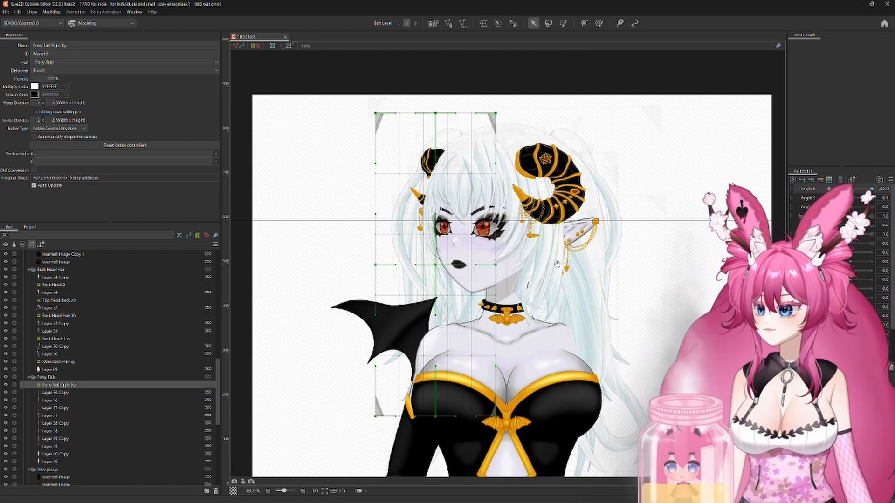
{"action": "left_click_drag", "start_coordinate": [457, 272], "coordinate": [513, 266]}
{"action": "scroll", "coordinate": [517, 279], "scroll_direction": "up", "scroll_amount": 2}
{"action": "left_click_drag", "start_coordinate": [828, 189], "coordinate": [884, 198]}
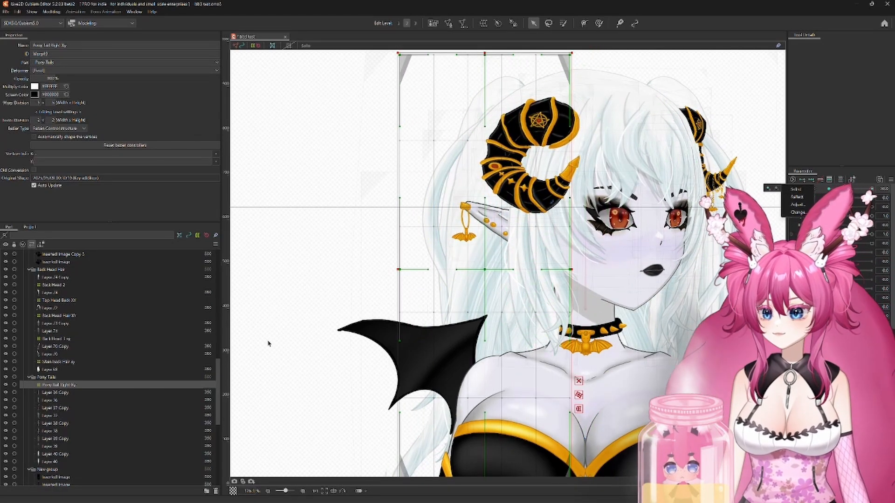
{"action": "left_click_drag", "start_coordinate": [485, 269], "coordinate": [462, 270]}
Step: At maximum Angle X, set the draw order of the five Copy layers in the Pony Tails part to 351
{"action": "left_click", "coordinate": [57, 392]}
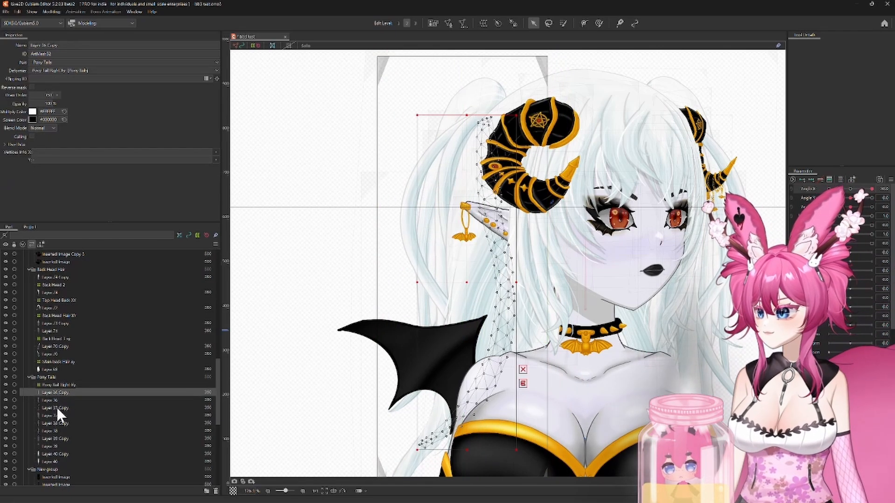
{"action": "left_click", "coordinate": [57, 407], "text": "ctrl"}
{"action": "left_click", "coordinate": [54, 423], "text": "ctrl"}
{"action": "left_click", "coordinate": [54, 438], "text": "ctrl"}
{"action": "left_click", "coordinate": [53, 452], "text": "ctrl"}
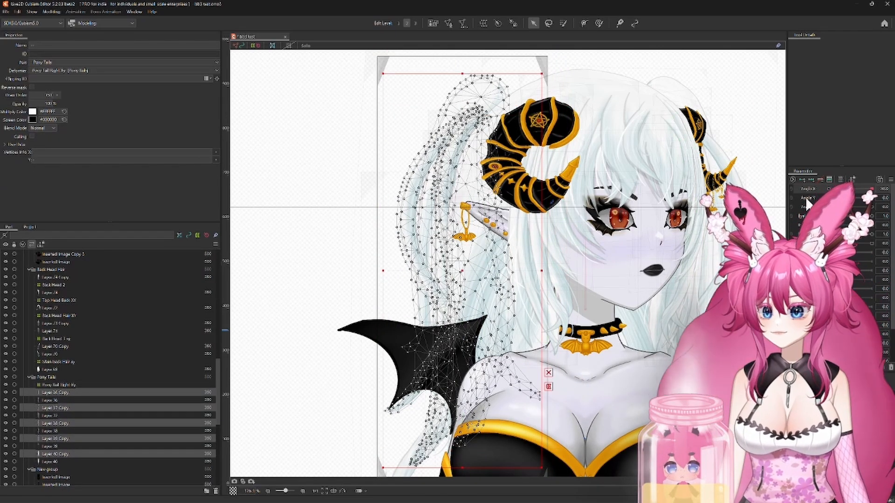
{"action": "scroll", "coordinate": [133, 388], "scroll_direction": "down", "scroll_amount": 2}
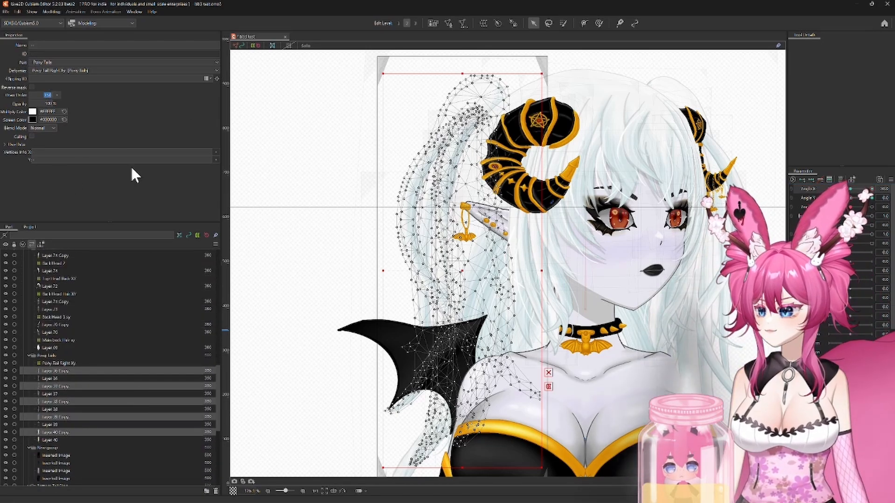
{"action": "type", "text": "351"}
{"action": "key", "text": "Return"}
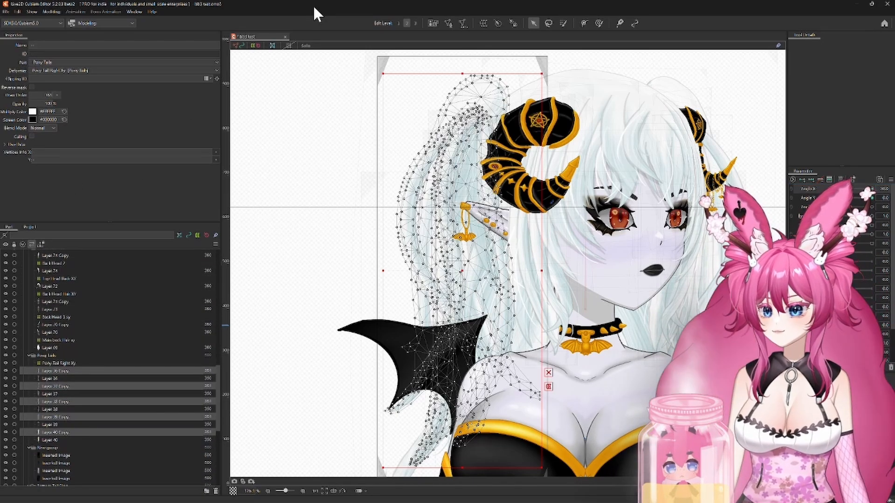
Step: With Angle X neutral and Angle Y at minimum, raise the Pony Tail Right Xy deformer and spread its outer edge outward
{"action": "left_click", "coordinate": [58, 363]}
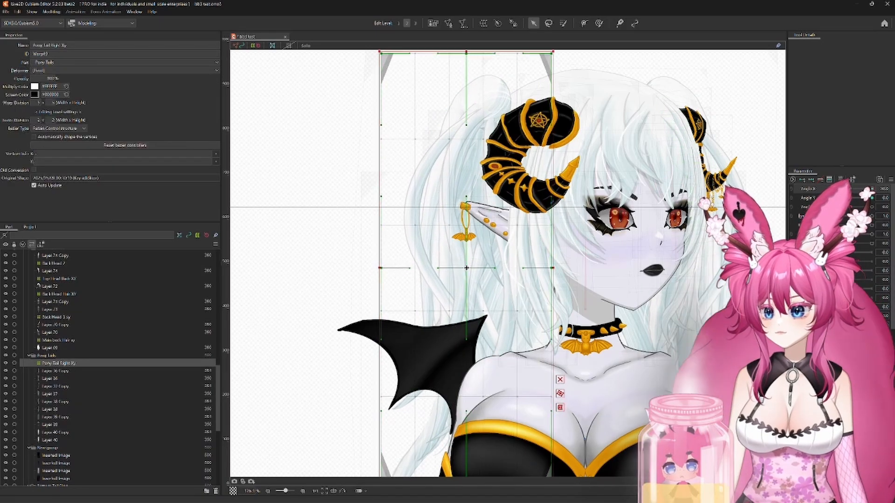
{"action": "mouse_move", "coordinate": [871, 189]}
{"action": "left_mouse_down"}
{"action": "mouse_move", "coordinate": [827, 190]}
{"action": "mouse_move", "coordinate": [874, 190]}
{"action": "mouse_move", "coordinate": [849, 191]}
{"action": "mouse_move", "coordinate": [875, 190]}
{"action": "mouse_move", "coordinate": [852, 191]}
{"action": "mouse_move", "coordinate": [855, 204]}
{"action": "mouse_move", "coordinate": [874, 199]}
{"action": "left_mouse_up"}
{"action": "left_click_drag", "start_coordinate": [643, 210], "coordinate": [651, 262]}
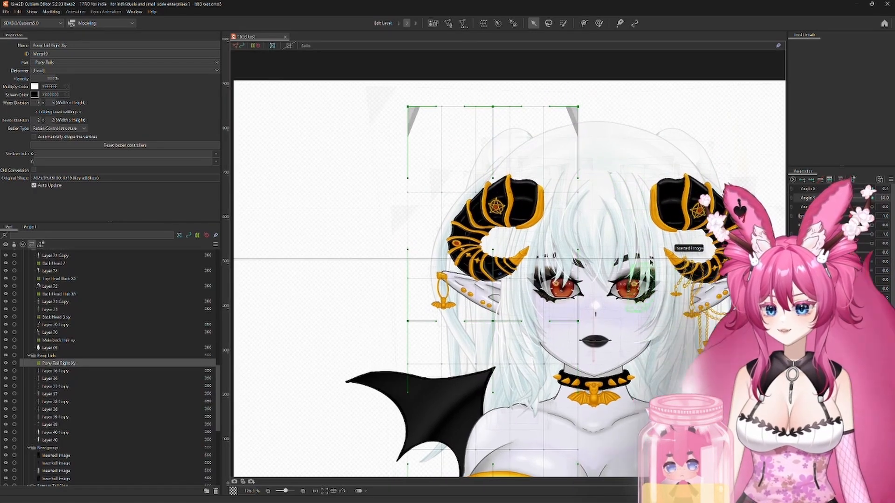
{"action": "left_click_drag", "start_coordinate": [496, 322], "coordinate": [493, 316]}
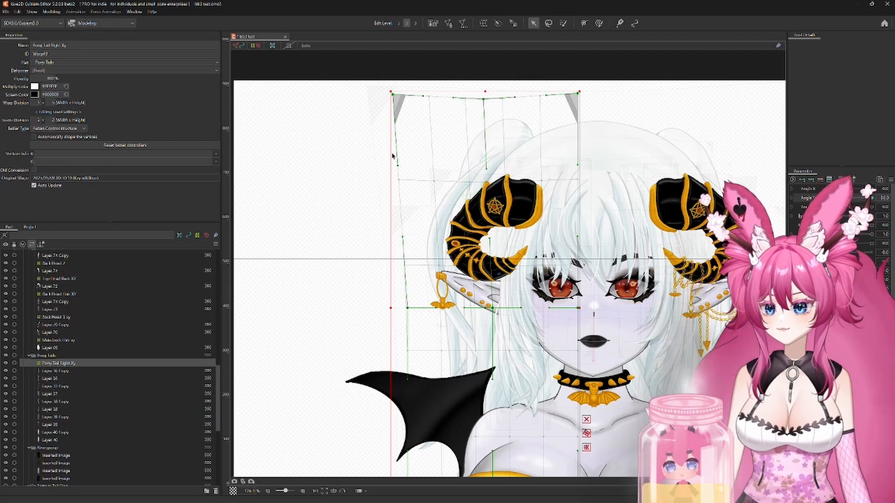
{"action": "scroll", "coordinate": [524, 174], "scroll_direction": "down", "scroll_amount": 3}
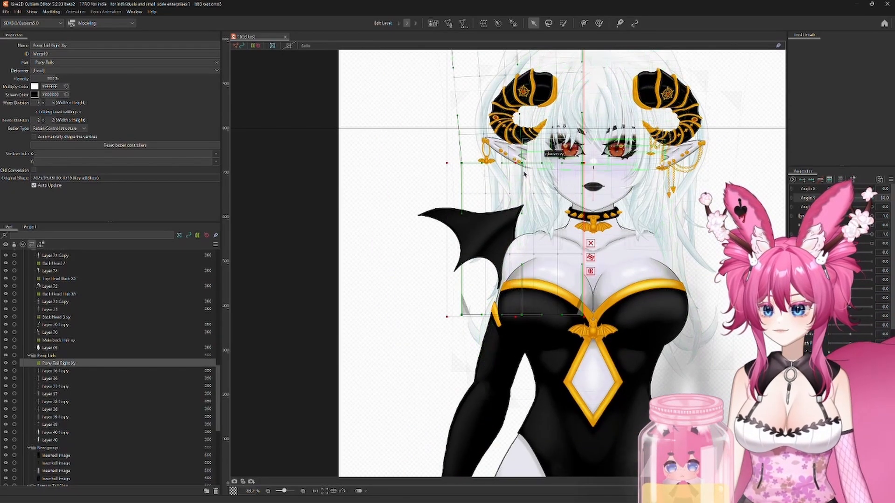
{"action": "left_click_drag", "start_coordinate": [534, 182], "coordinate": [529, 208]}
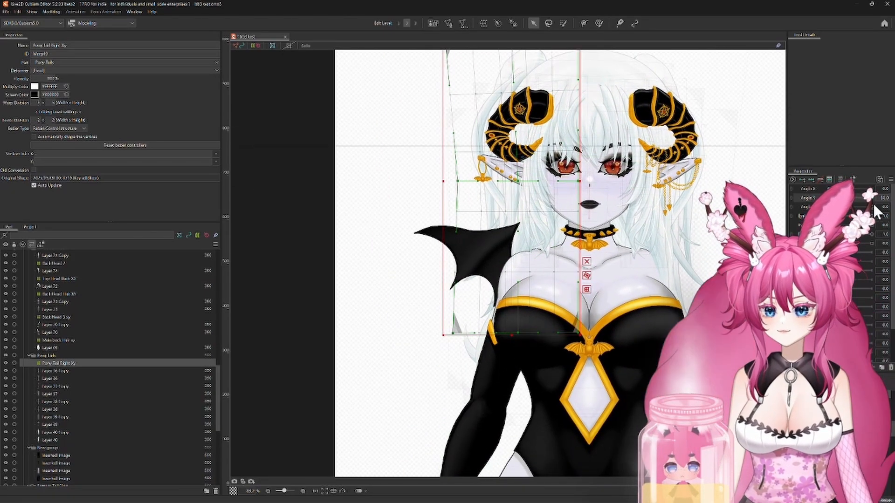
Step: With Angle X neutral and Angle Y at maximum, reposition the Pony Tail Right Xy deformer and adjust its side edges
{"action": "left_click_drag", "start_coordinate": [855, 197], "coordinate": [873, 198]}
{"action": "mouse_move", "coordinate": [532, 363]}
{"action": "left_mouse_down"}
{"action": "mouse_move", "coordinate": [530, 452]}
{"action": "mouse_move", "coordinate": [526, 348]}
{"action": "left_mouse_up"}
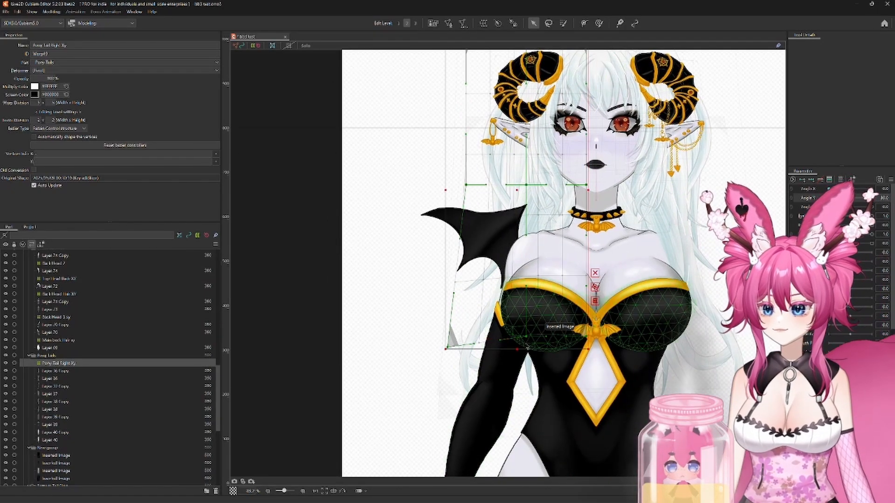
{"action": "left_click_drag", "start_coordinate": [601, 351], "coordinate": [604, 349]}
{"action": "left_click_drag", "start_coordinate": [604, 349], "coordinate": [579, 436]}
{"action": "left_click_drag", "start_coordinate": [562, 272], "coordinate": [567, 272]}
{"action": "left_click_drag", "start_coordinate": [442, 272], "coordinate": [440, 271]}
Step: Generate the combined Angle X and Angle Y corner forms for the Pony Tail Right Xy deformer and the five Copy layers
{"action": "mouse_move", "coordinate": [871, 198]}
{"action": "left_mouse_down"}
{"action": "mouse_move", "coordinate": [835, 199]}
{"action": "mouse_move", "coordinate": [872, 199]}
{"action": "mouse_move", "coordinate": [853, 201]}
{"action": "mouse_move", "coordinate": [872, 189]}
{"action": "left_mouse_up"}
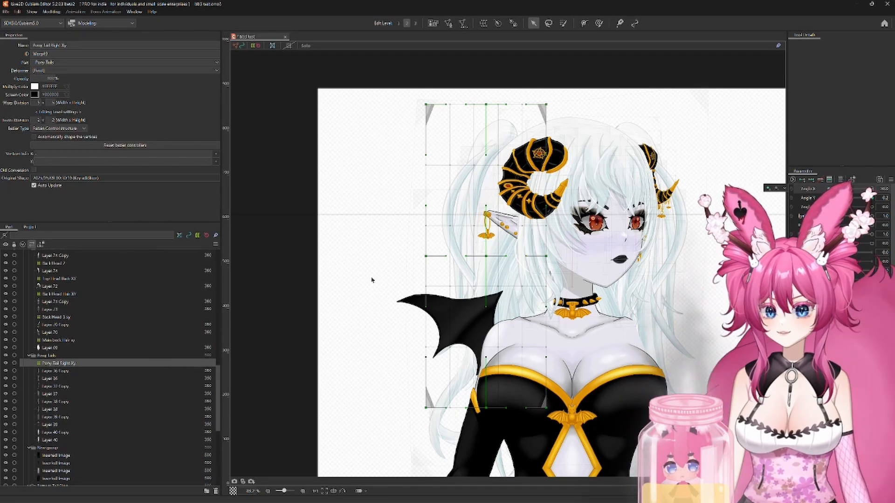
{"action": "scroll", "coordinate": [371, 279], "scroll_direction": "up", "scroll_amount": 3}
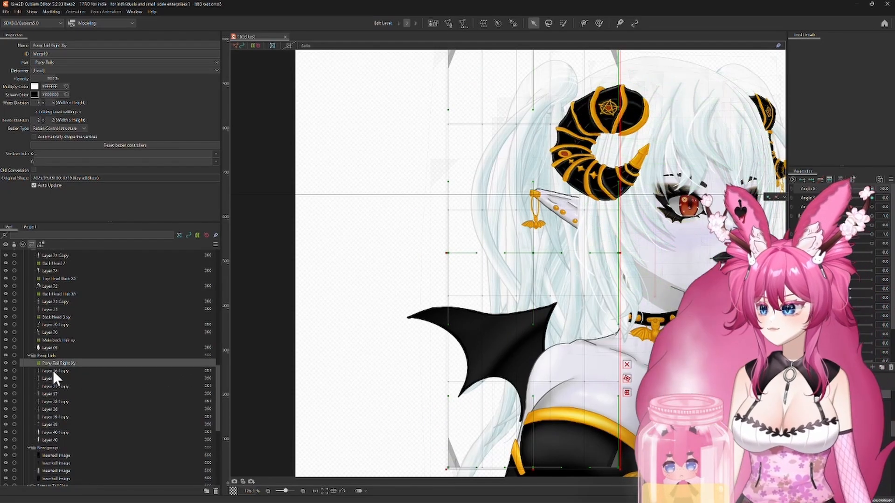
{"action": "left_click", "coordinate": [52, 370], "text": "ctrl"}
{"action": "left_click", "coordinate": [53, 386], "text": "ctrl"}
{"action": "left_click", "coordinate": [54, 401], "text": "ctrl"}
{"action": "left_click", "coordinate": [54, 417], "text": "ctrl"}
{"action": "left_click", "coordinate": [54, 432], "text": "ctrl"}
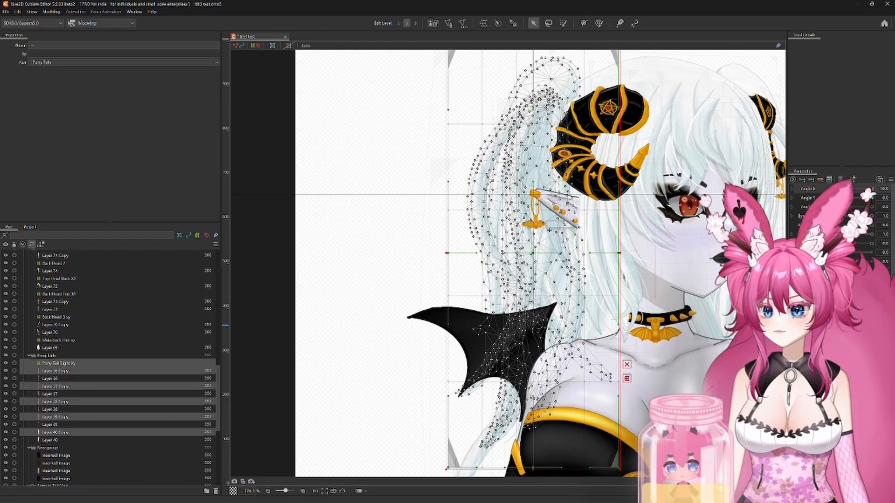
{"action": "left_click", "coordinate": [891, 180]}
{"action": "left_click", "coordinate": [839, 233]}
{"action": "left_click", "coordinate": [433, 319]}
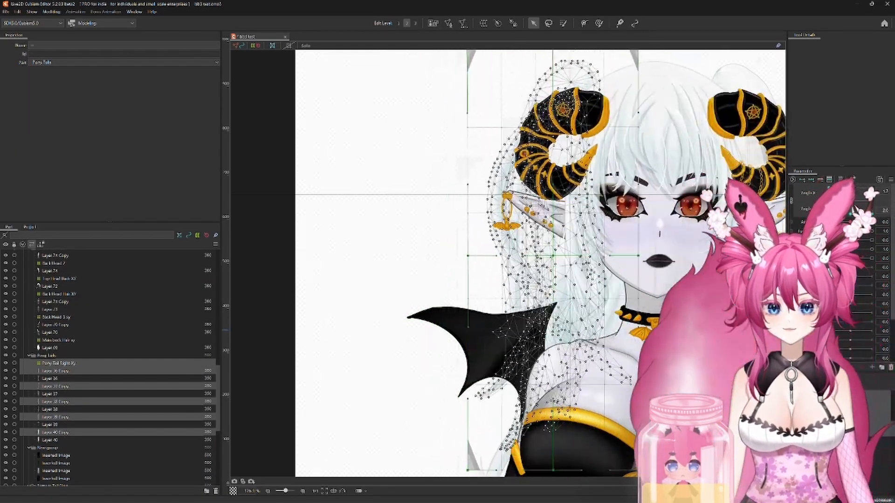
Step: With Angle X at minimum, reposition the Pony Tail Right Xy deformer in the Angle X and Angle Y corner pose
{"action": "left_click", "coordinate": [370, 160]}
{"action": "left_click_drag", "start_coordinate": [371, 159], "coordinate": [244, 217]}
{"action": "left_click_drag", "start_coordinate": [872, 189], "coordinate": [871, 214]}
{"action": "left_click", "coordinate": [83, 364]}
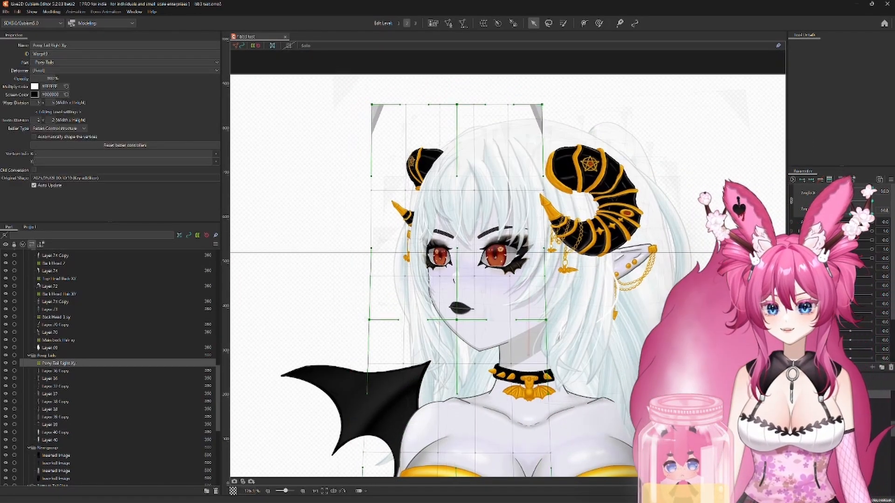
{"action": "left_click_drag", "start_coordinate": [457, 337], "coordinate": [444, 312]}
{"action": "left_click", "coordinate": [872, 213]}
{"action": "left_click_drag", "start_coordinate": [829, 213], "coordinate": [871, 189]}
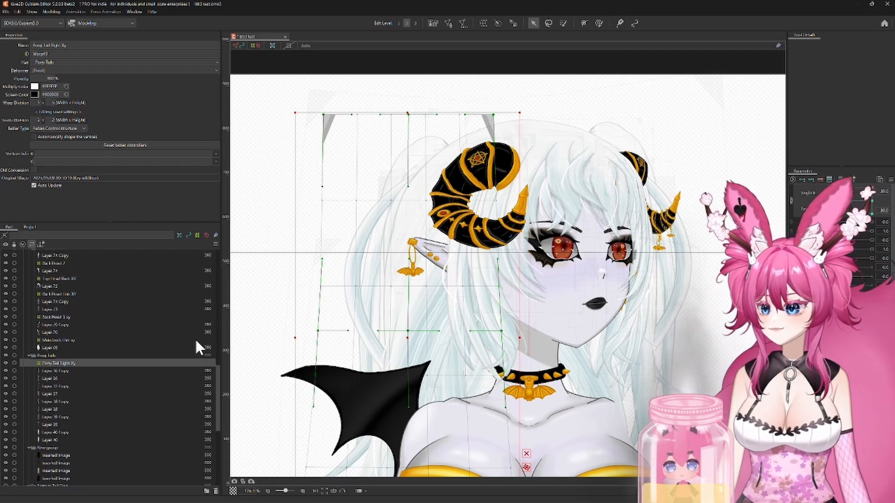
Step: Set the draw order of the five pony tail Copy layers to 351 at both Angle Y extremes of maximum Angle X
{"action": "left_click", "coordinate": [63, 371]}
{"action": "left_click", "coordinate": [57, 386], "text": "ctrl"}
{"action": "left_click", "coordinate": [56, 401], "text": "ctrl"}
{"action": "left_click", "coordinate": [56, 417], "text": "ctrl"}
{"action": "left_click", "coordinate": [59, 433], "text": "ctrl"}
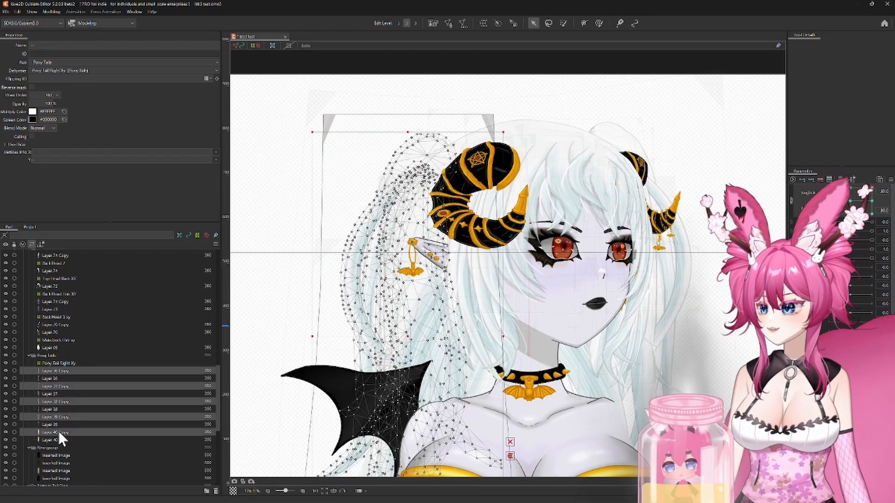
{"action": "left_click", "coordinate": [43, 94]}
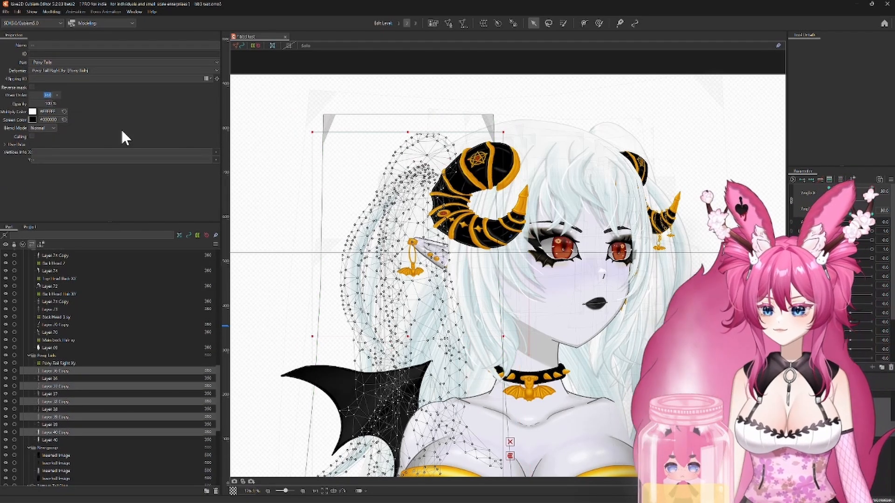
{"action": "type", "text": "351"}
{"action": "key", "text": "Return"}
{"action": "mouse_move", "coordinate": [871, 189]}
{"action": "left_mouse_down"}
{"action": "mouse_move", "coordinate": [870, 223]}
{"action": "mouse_move", "coordinate": [890, 176]}
{"action": "mouse_move", "coordinate": [809, 223]}
{"action": "mouse_move", "coordinate": [872, 189]}
{"action": "mouse_move", "coordinate": [871, 223]}
{"action": "mouse_move", "coordinate": [809, 223]}
{"action": "mouse_move", "coordinate": [872, 189]}
{"action": "mouse_move", "coordinate": [871, 222]}
{"action": "left_mouse_up"}
{"action": "left_click", "coordinate": [52, 95]}
{"action": "type", "text": "351"}
{"action": "key", "text": "Return"}
Step: At maximum Angle X and minimum Angle Y, lower the Pony Tail Right Xy deformer and shift it toward the head
{"action": "left_click", "coordinate": [764, 205]}
{"action": "left_click", "coordinate": [356, 220]}
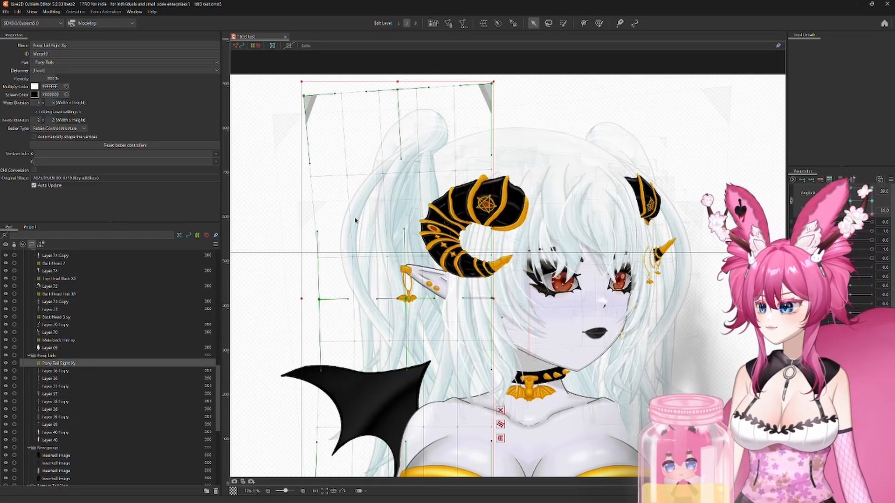
{"action": "left_click_drag", "start_coordinate": [399, 297], "coordinate": [408, 317]}
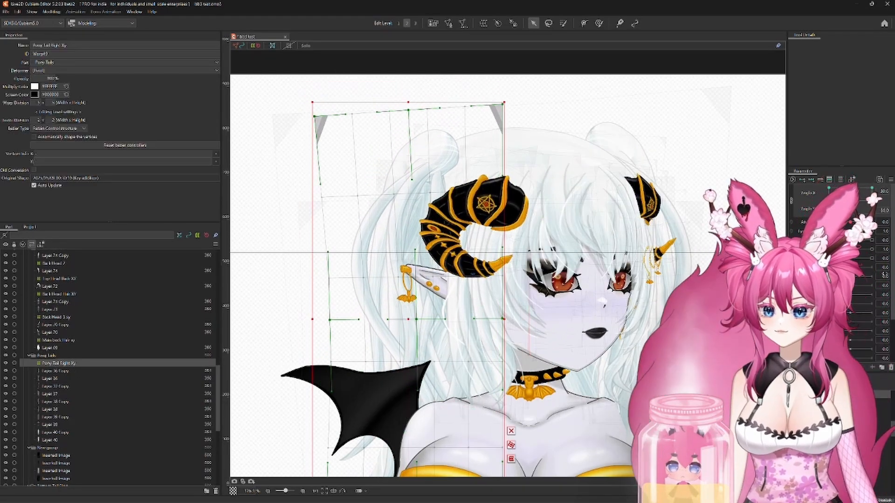
{"action": "left_click_drag", "start_coordinate": [871, 222], "coordinate": [849, 201]}
Step: Delete the original pony tail layers Layer 36 to Layer 40, which have no deformer, from the Pony Tails part
{"action": "scroll", "coordinate": [746, 298], "scroll_direction": "down", "scroll_amount": 3}
{"action": "left_click_drag", "start_coordinate": [745, 298], "coordinate": [672, 239]}
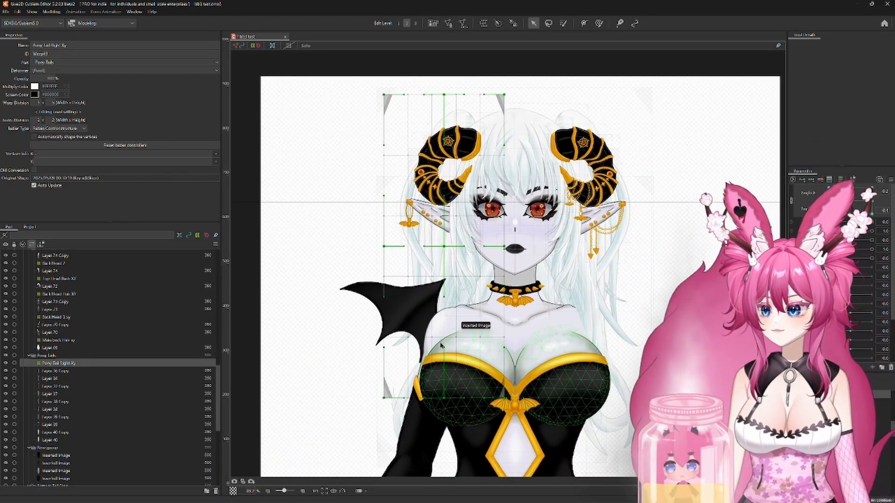
{"action": "left_click", "coordinate": [53, 379]}
{"action": "left_click", "coordinate": [51, 394], "text": "ctrl"}
{"action": "left_click", "coordinate": [51, 410], "text": "ctrl"}
{"action": "left_click", "coordinate": [52, 426], "text": "ctrl"}
{"action": "left_click", "coordinate": [77, 439], "text": "ctrl"}
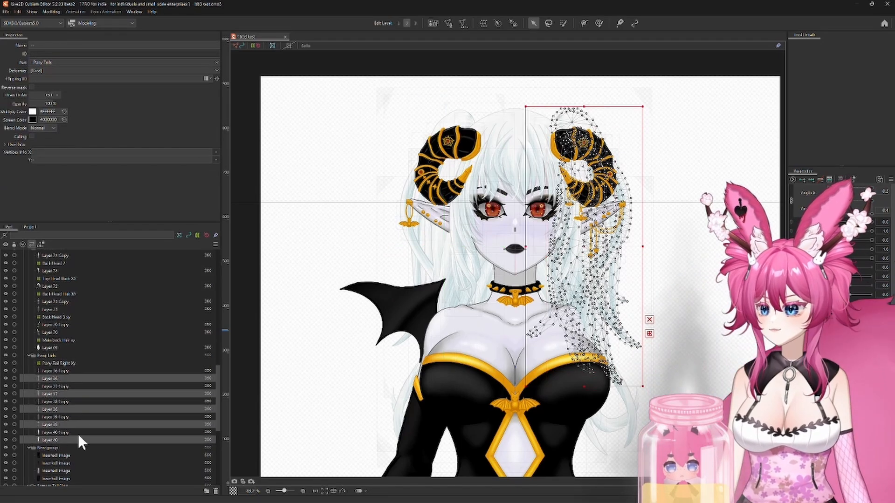
{"action": "key", "text": "Delete"}
Step: Duplicate the Pony Tail Right Xy deformer together with its five Copy layers
{"action": "left_click", "coordinate": [64, 363]}
{"action": "left_click", "coordinate": [55, 400], "text": "shift"}
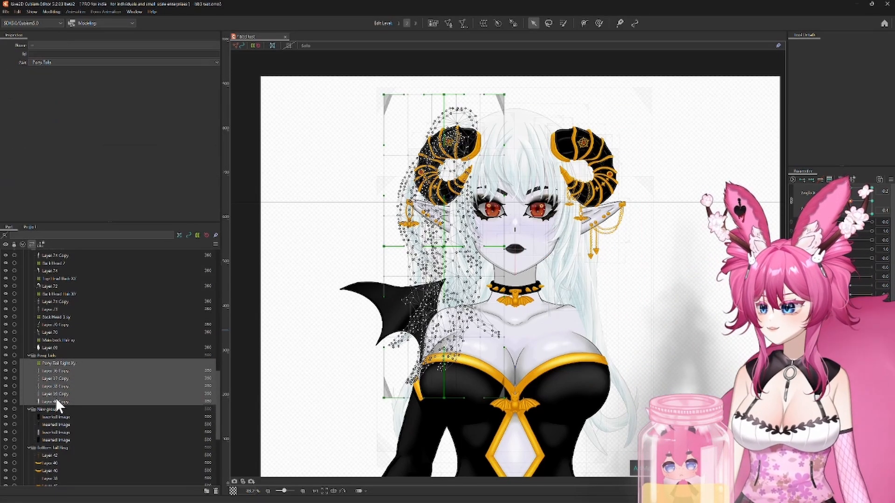
{"action": "key", "text": "ctrl+c"}
{"action": "key", "text": "ctrl+v"}
{"action": "left_click", "coordinate": [70, 363]}
{"action": "key", "text": "Delete"}
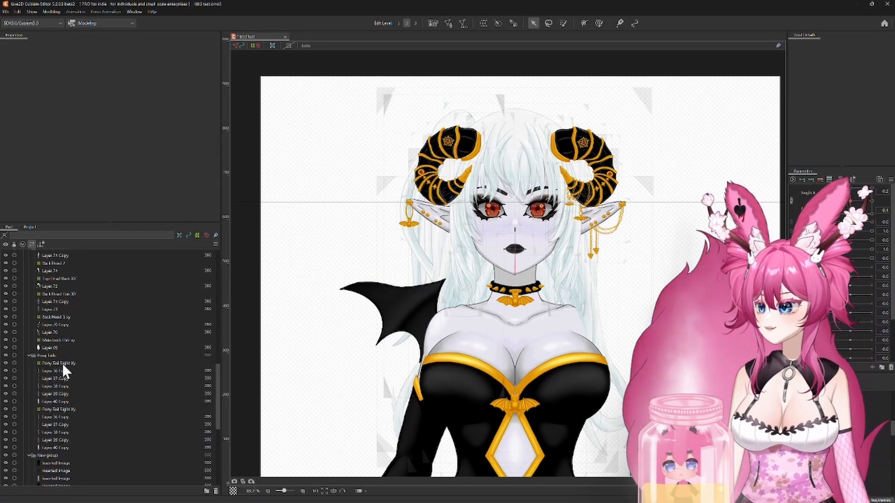
Step: Apply Motion Mirroring with Flip horizontally to the upper Pony Tail Right Xy deformer and its five layers
{"action": "left_click", "coordinate": [63, 364]}
{"action": "left_click", "coordinate": [63, 402], "text": "shift"}
{"action": "right_click", "coordinate": [433, 302]}
{"action": "left_click", "coordinate": [440, 299]}
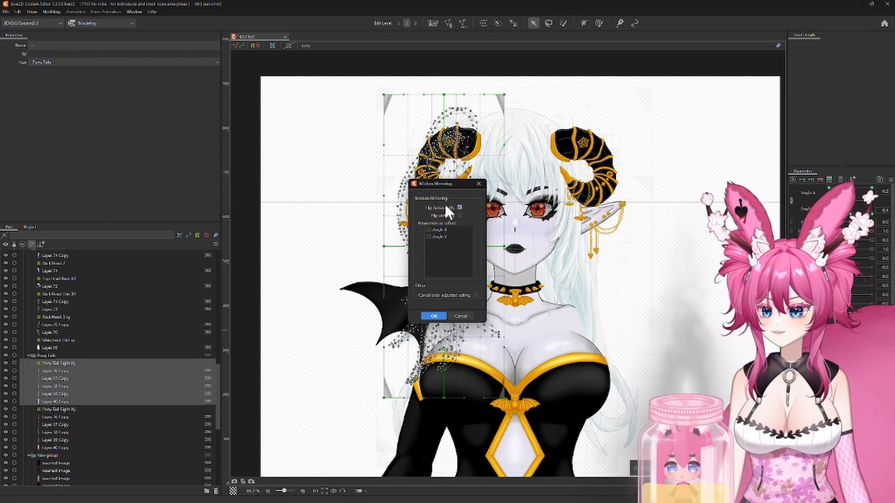
{"action": "left_click", "coordinate": [434, 316]}
Step: Shift the mirrored pony tail deformer inward toward the head at the neutral pose
{"action": "scroll", "coordinate": [671, 238], "scroll_direction": "up", "scroll_amount": 3}
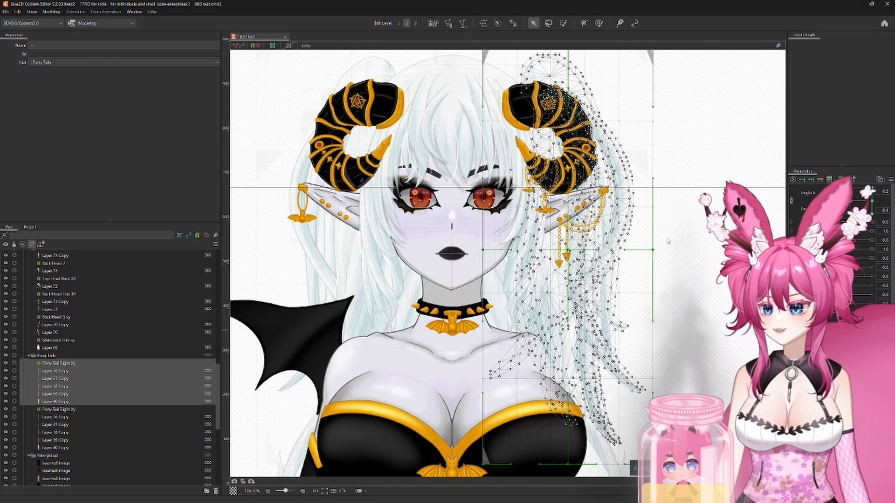
{"action": "left_click", "coordinate": [66, 363]}
{"action": "left_click_drag", "start_coordinate": [573, 251], "coordinate": [558, 250]}
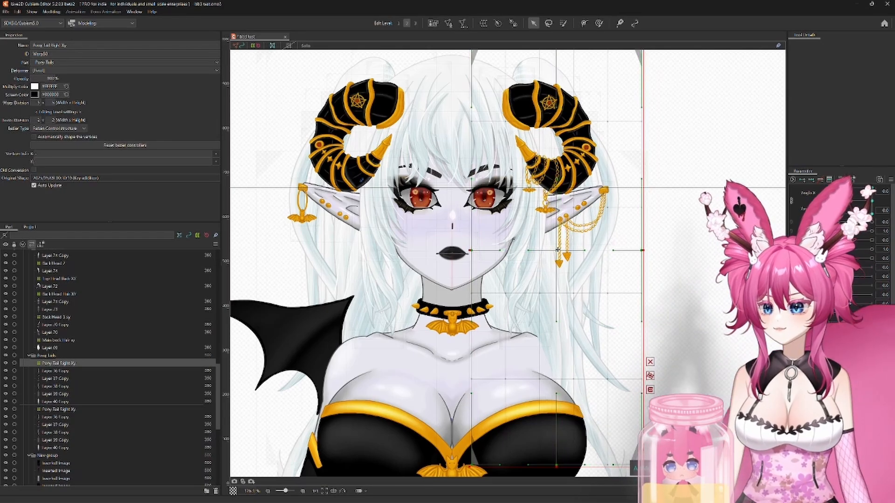
Step: With Angle X at minimum, fine-tune the mirrored pony tail deformer's position at minimum and maximum Angle Y
{"action": "left_click_drag", "start_coordinate": [850, 201], "coordinate": [873, 167]}
{"action": "left_click_drag", "start_coordinate": [586, 253], "coordinate": [582, 254]}
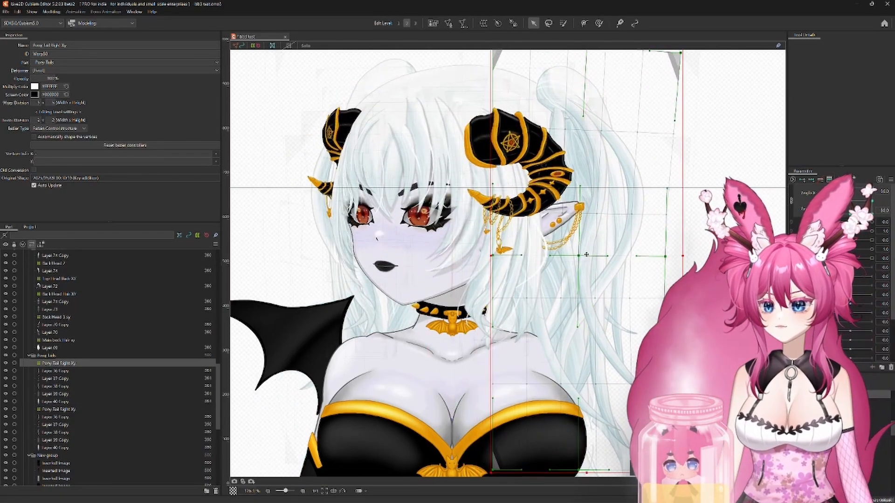
{"action": "left_click_drag", "start_coordinate": [871, 213], "coordinate": [872, 187]}
{"action": "left_click_drag", "start_coordinate": [583, 261], "coordinate": [588, 262]}
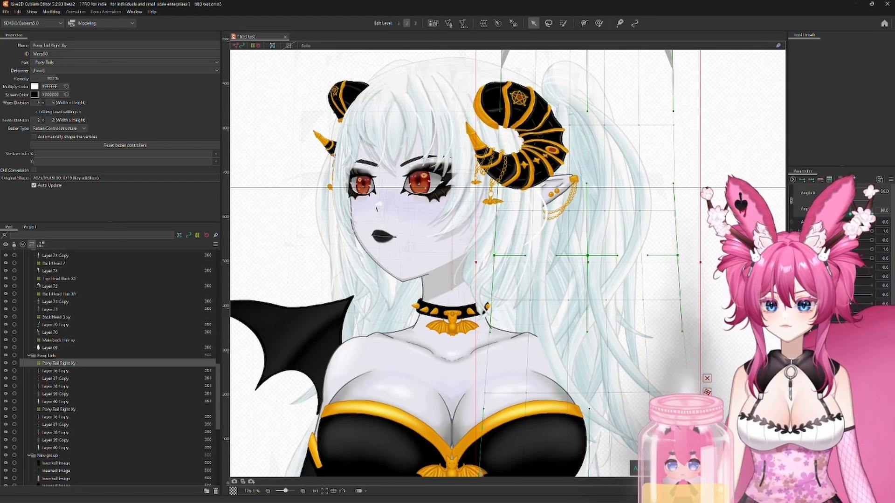
{"action": "left_click_drag", "start_coordinate": [872, 187], "coordinate": [850, 201]}
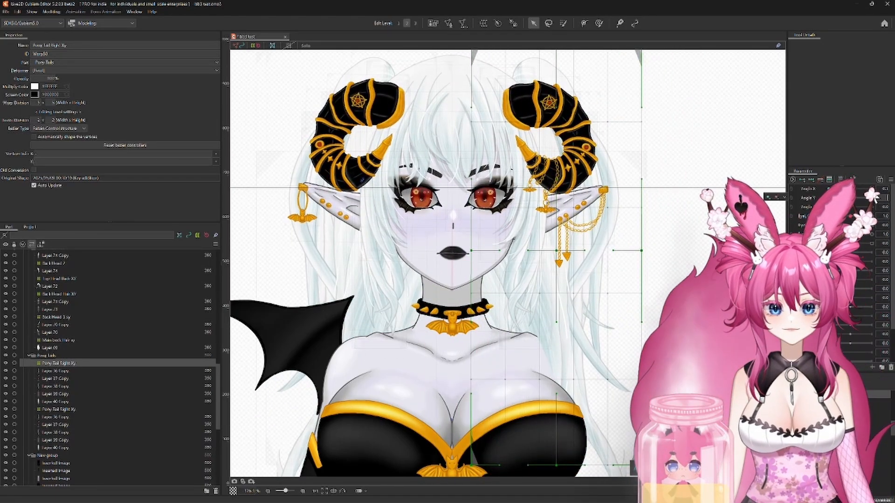
Step: Preview the model's head turning in the physics settings preview and close the window
{"action": "scroll", "coordinate": [629, 266], "scroll_direction": "down", "scroll_amount": 5}
{"action": "left_click", "coordinate": [51, 12]}
{"action": "left_click", "coordinate": [70, 171]}
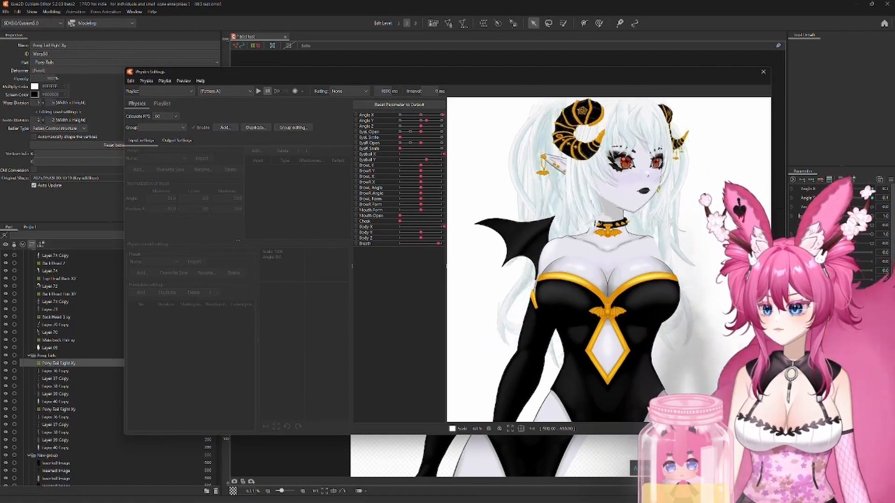
{"action": "left_click_drag", "start_coordinate": [494, 81], "coordinate": [773, 190]}
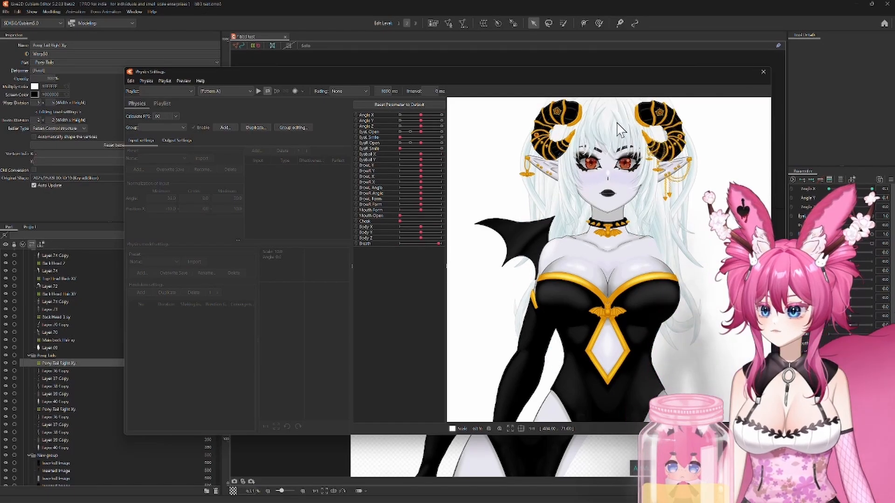
{"action": "left_click", "coordinate": [763, 72]}
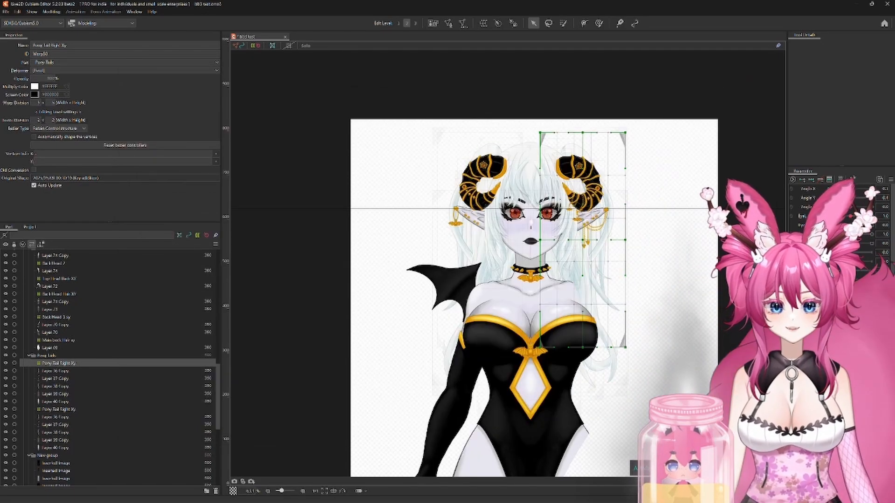
Step: Reset Angle X and Angle Y to 0
{"action": "mouse_move", "coordinate": [850, 207]}
{"action": "left_mouse_down"}
{"action": "mouse_move", "coordinate": [861, 207]}
{"action": "mouse_move", "coordinate": [838, 207]}
{"action": "mouse_move", "coordinate": [849, 207]}
{"action": "left_mouse_up"}
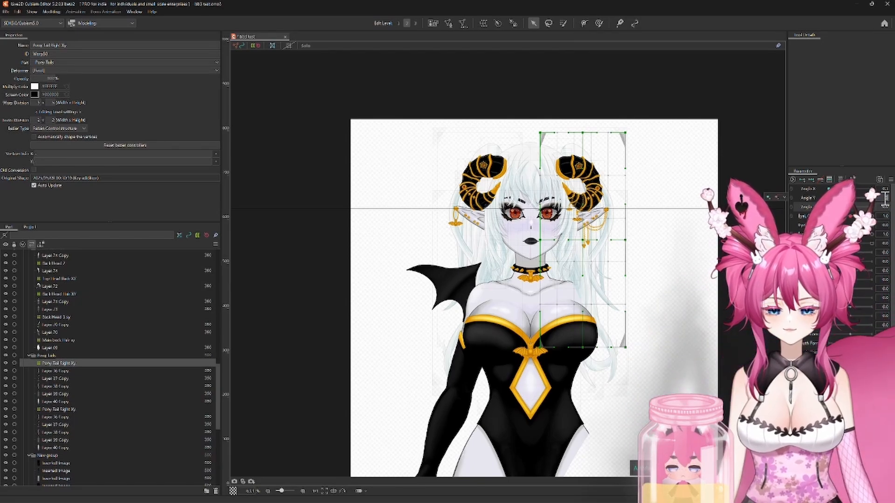
{"action": "left_click", "coordinate": [884, 190]}
{"action": "type", "text": "0"}
{"action": "key", "text": "Return"}
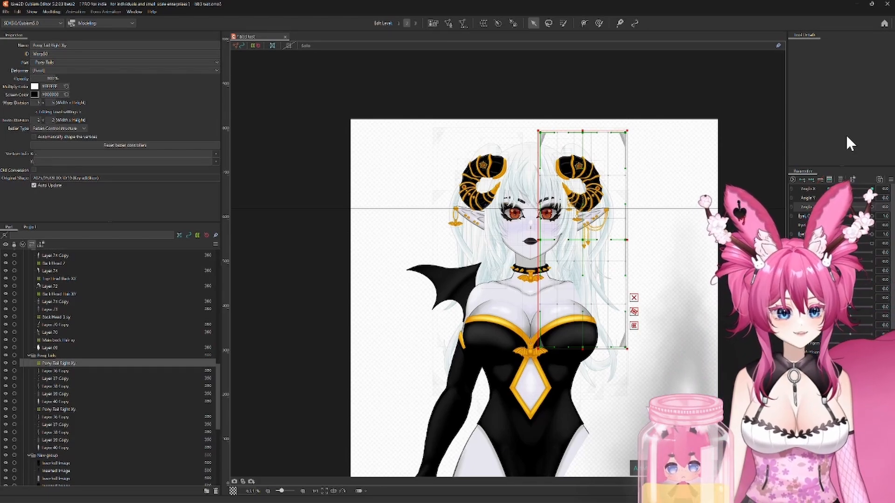
{"action": "scroll", "coordinate": [640, 262], "scroll_direction": "up", "scroll_amount": 2}
{"action": "left_click_drag", "start_coordinate": [639, 259], "coordinate": [664, 267]}
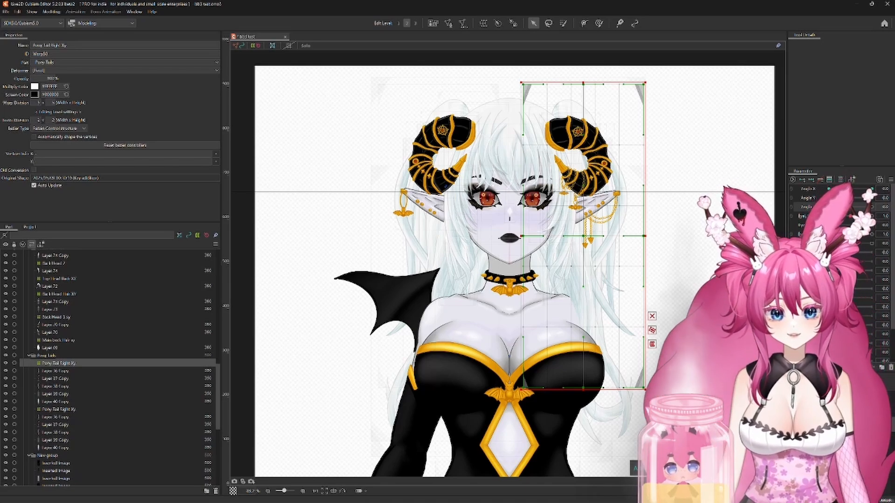
{"action": "left_click", "coordinate": [58, 409], "text": "ctrl"}
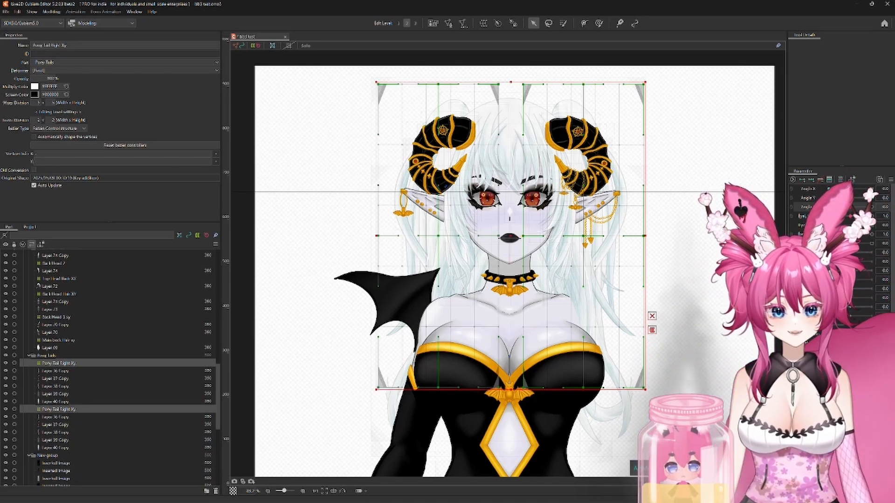
{"action": "left_click", "coordinate": [579, 332], "text": "shift"}
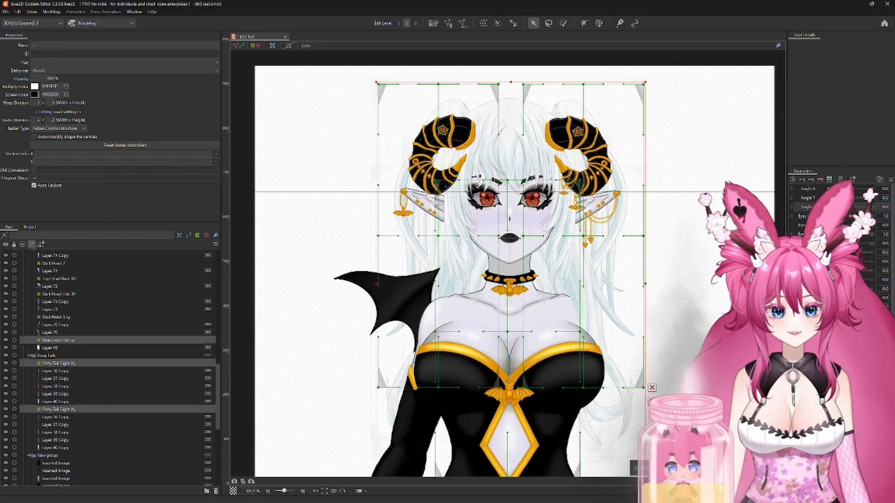
{"action": "left_click", "coordinate": [57, 317], "text": "ctrl"}
{"action": "left_click", "coordinate": [58, 294], "text": "ctrl"}
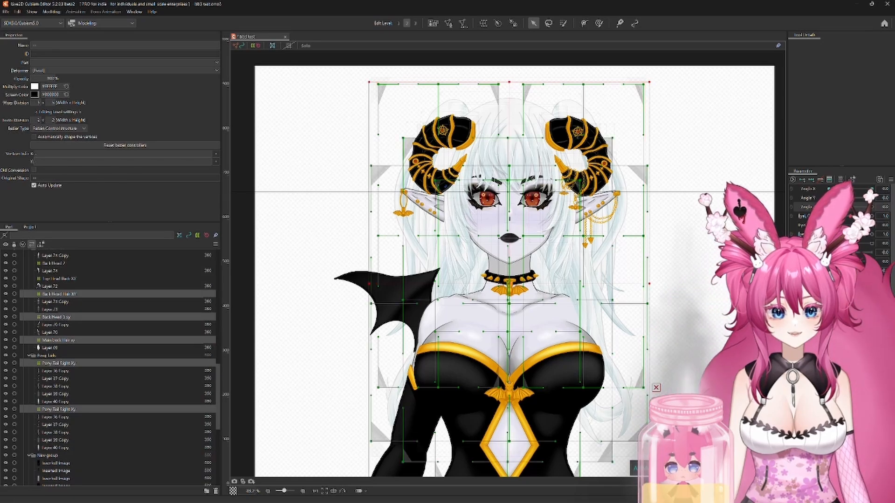
{"action": "left_click", "coordinate": [59, 279], "text": "ctrl"}
{"action": "left_click", "coordinate": [55, 263], "text": "ctrl"}
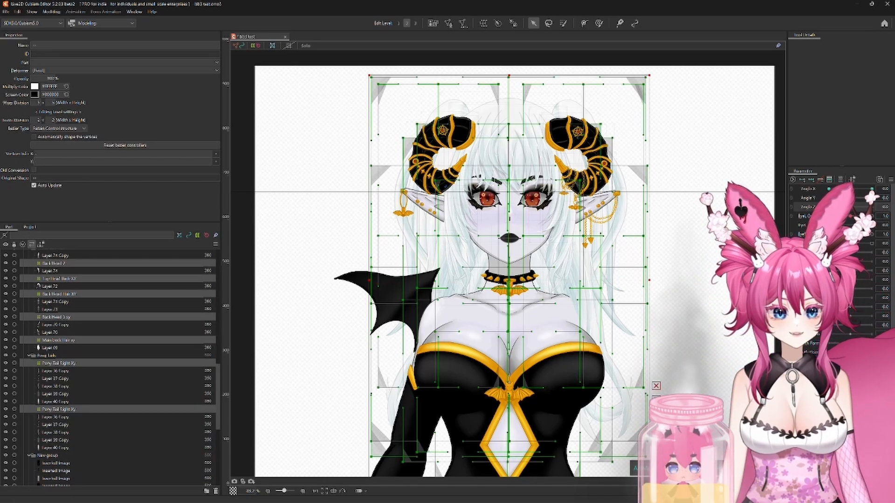
{"action": "scroll", "coordinate": [112, 368], "scroll_direction": "up", "scroll_amount": 3}
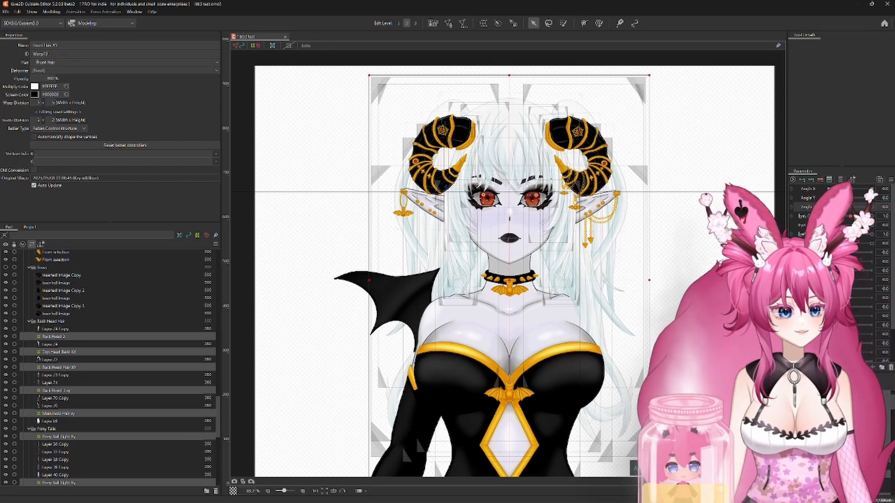
{"action": "mouse_move", "coordinate": [849, 207]}
{"action": "left_mouse_down"}
{"action": "mouse_move", "coordinate": [872, 207]}
{"action": "mouse_move", "coordinate": [826, 207]}
{"action": "mouse_move", "coordinate": [872, 206]}
{"action": "mouse_move", "coordinate": [849, 207]}
{"action": "left_mouse_up"}
{"action": "left_click", "coordinate": [686, 242]}
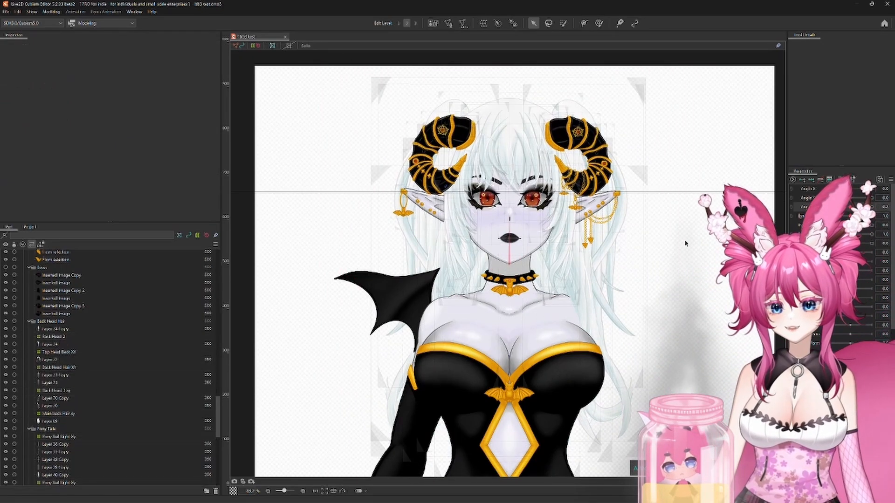
Step: Turn Angle X to its maximum and minimum to examine both pony tail warp deformers, and return the head to about neutral
{"action": "left_click_drag", "start_coordinate": [848, 207], "coordinate": [848, 226]}
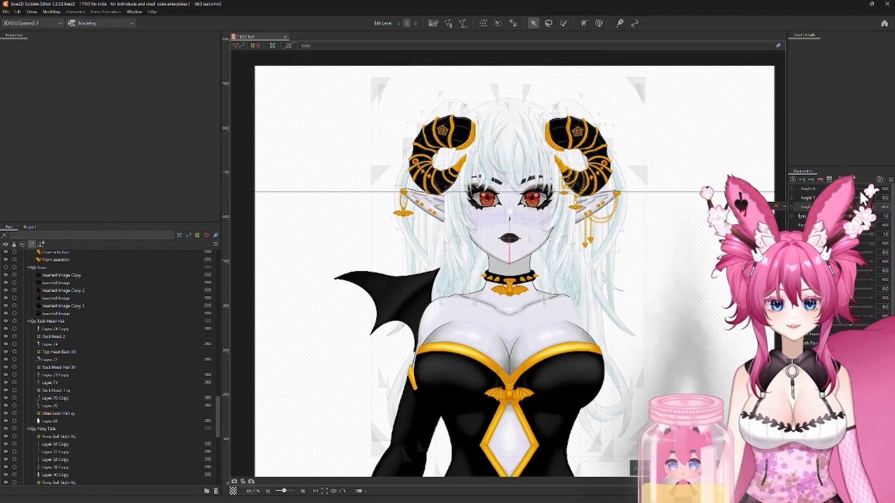
{"action": "left_click_drag", "start_coordinate": [849, 188], "coordinate": [874, 189]}
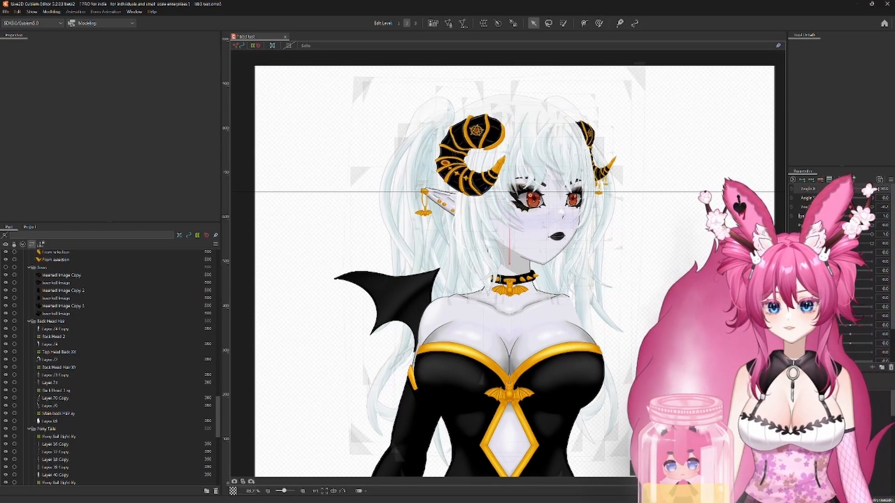
{"action": "left_click_drag", "start_coordinate": [429, 154], "coordinate": [504, 192]}
{"action": "scroll", "coordinate": [506, 186], "scroll_direction": "up", "scroll_amount": 2}
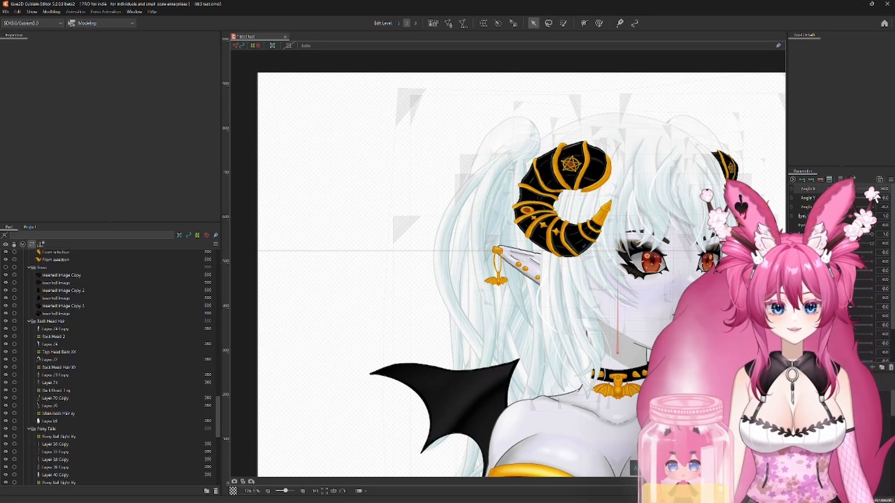
{"action": "left_click_drag", "start_coordinate": [875, 196], "coordinate": [815, 192]}
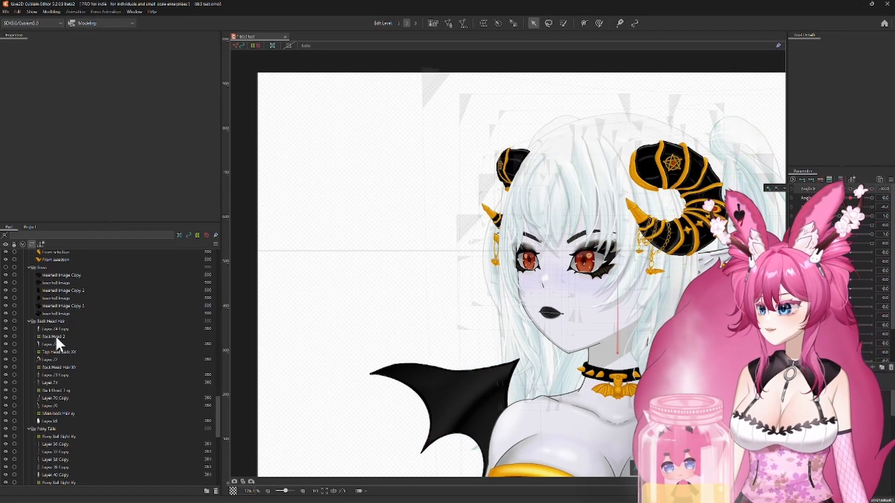
{"action": "scroll", "coordinate": [77, 413], "scroll_direction": "down", "scroll_amount": 4}
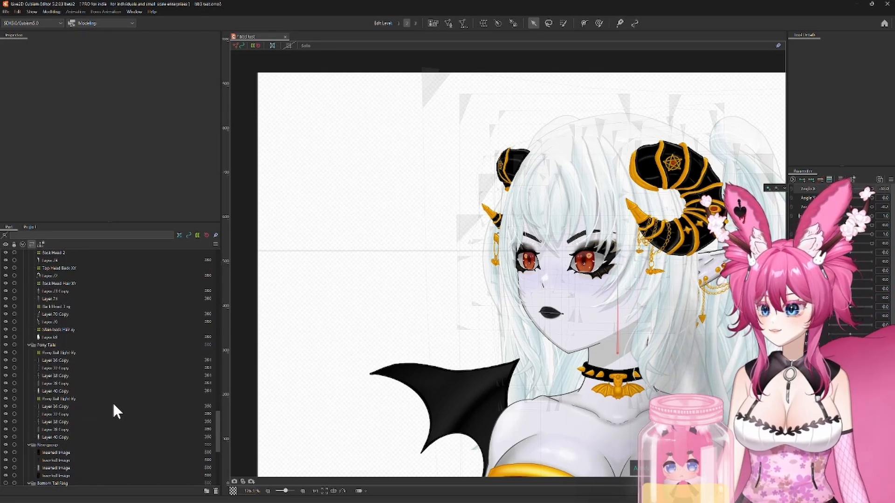
{"action": "left_click", "coordinate": [57, 399]}
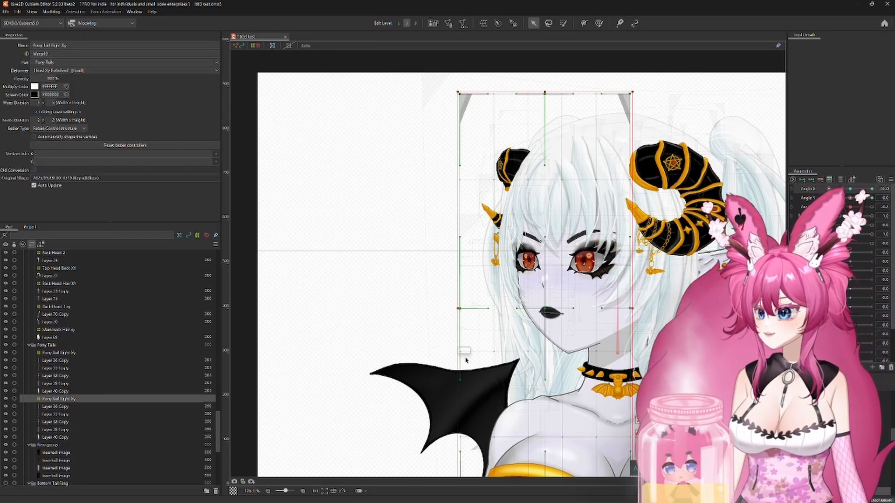
{"action": "left_click", "coordinate": [65, 353]}
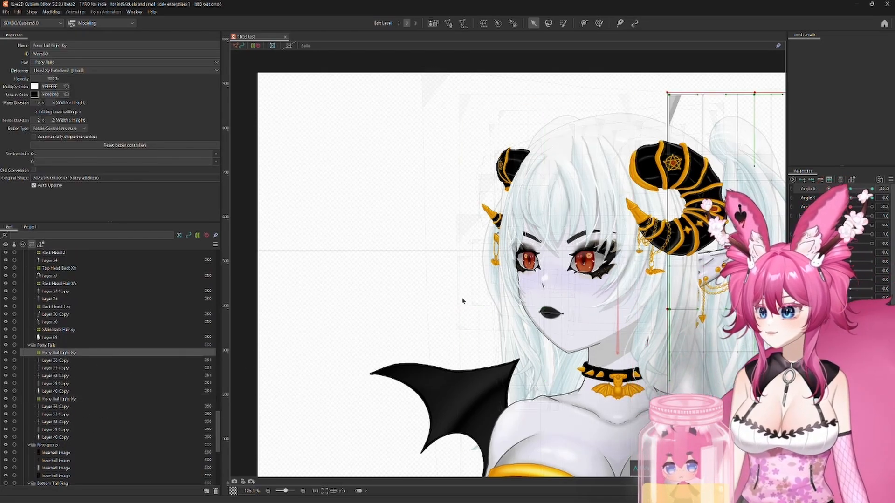
{"action": "left_click_drag", "start_coordinate": [727, 308], "coordinate": [589, 339]}
{"action": "scroll", "coordinate": [589, 338], "scroll_direction": "down", "scroll_amount": 2}
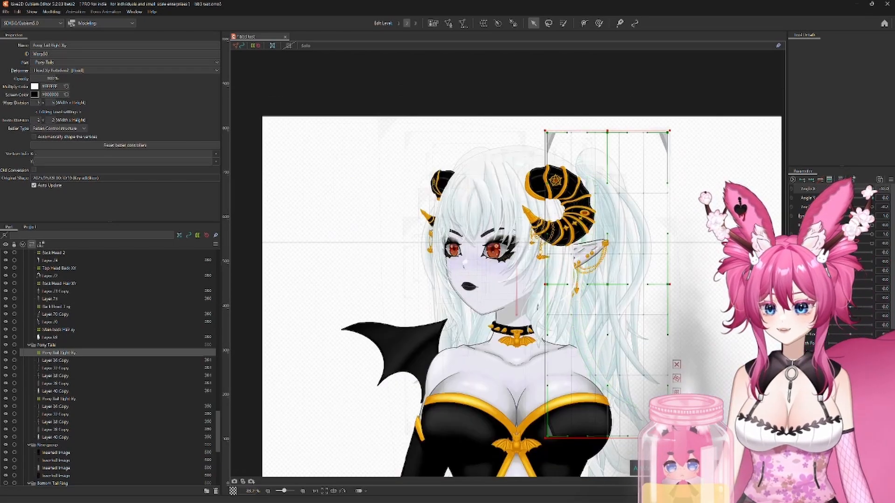
{"action": "left_click_drag", "start_coordinate": [828, 189], "coordinate": [852, 194]}
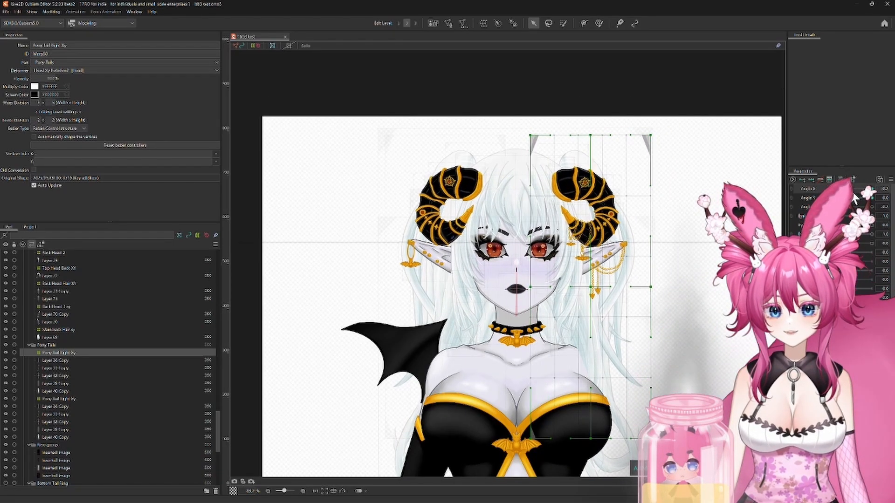
{"action": "left_click", "coordinate": [298, 200]}
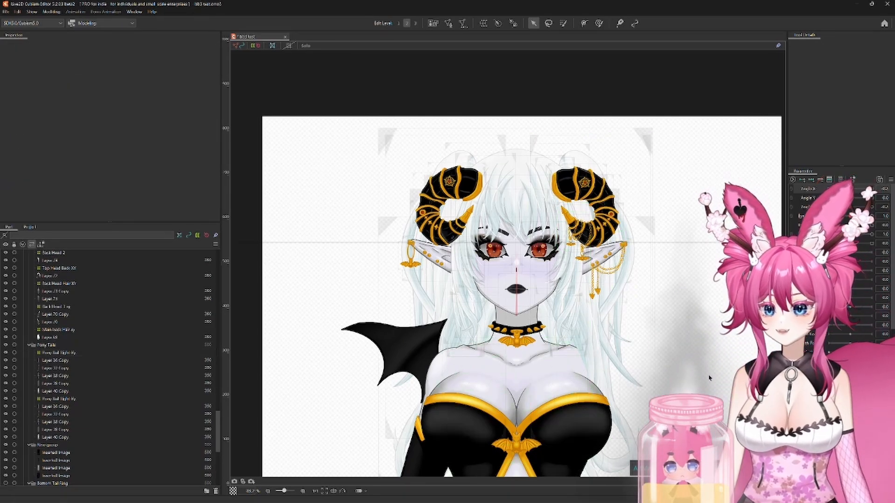
Step: Examine the hair and horns while sweeping Angle X between both extremes, and bring the head back to about the front view
{"action": "left_click_drag", "start_coordinate": [709, 378], "coordinate": [732, 311]}
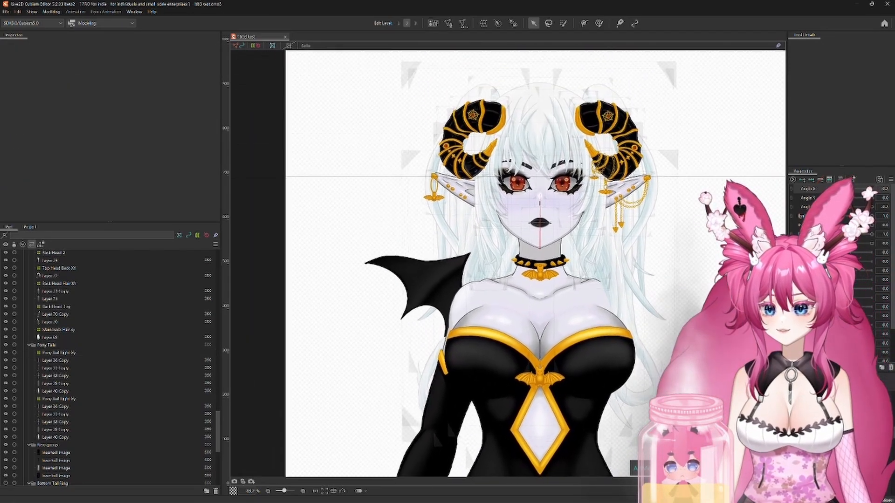
{"action": "left_click_drag", "start_coordinate": [701, 218], "coordinate": [740, 292]}
{"action": "scroll", "coordinate": [697, 289], "scroll_direction": "up", "scroll_amount": 2}
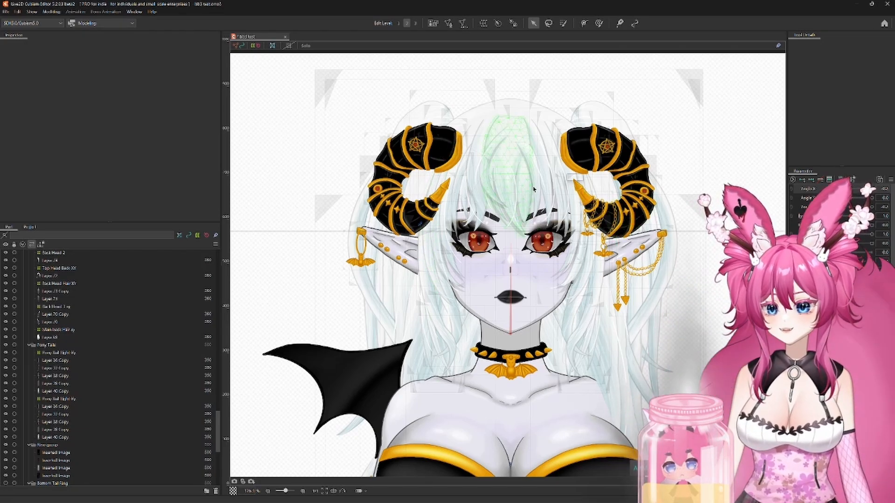
{"action": "mouse_move", "coordinate": [852, 193]}
{"action": "left_mouse_down"}
{"action": "mouse_move", "coordinate": [799, 192]}
{"action": "mouse_move", "coordinate": [881, 192]}
{"action": "mouse_move", "coordinate": [765, 192]}
{"action": "mouse_move", "coordinate": [879, 193]}
{"action": "mouse_move", "coordinate": [827, 191]}
{"action": "mouse_move", "coordinate": [858, 191]}
{"action": "mouse_move", "coordinate": [827, 192]}
{"action": "mouse_move", "coordinate": [853, 199]}
{"action": "left_mouse_up"}
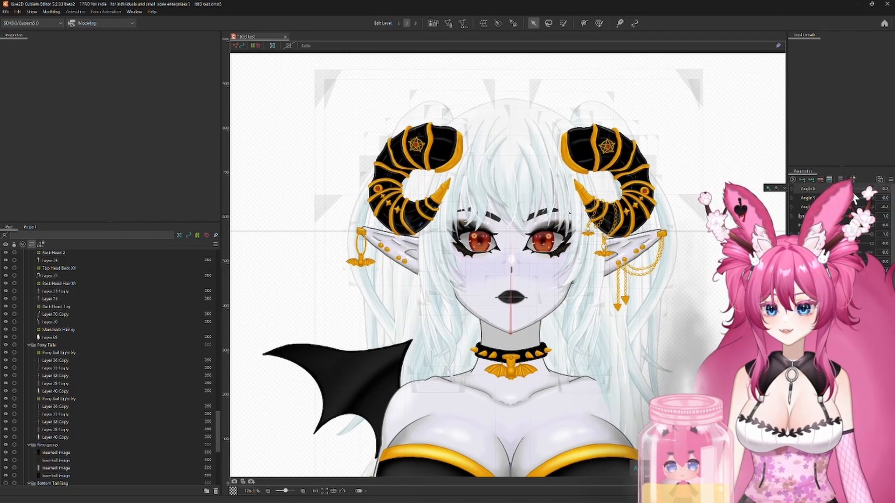
{"action": "left_click_drag", "start_coordinate": [851, 191], "coordinate": [873, 191]}
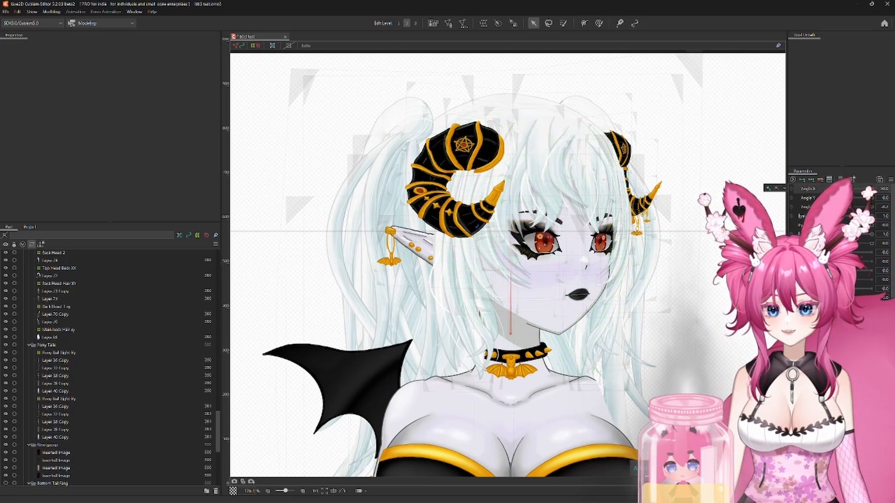
{"action": "left_click_drag", "start_coordinate": [873, 190], "coordinate": [430, 348]}
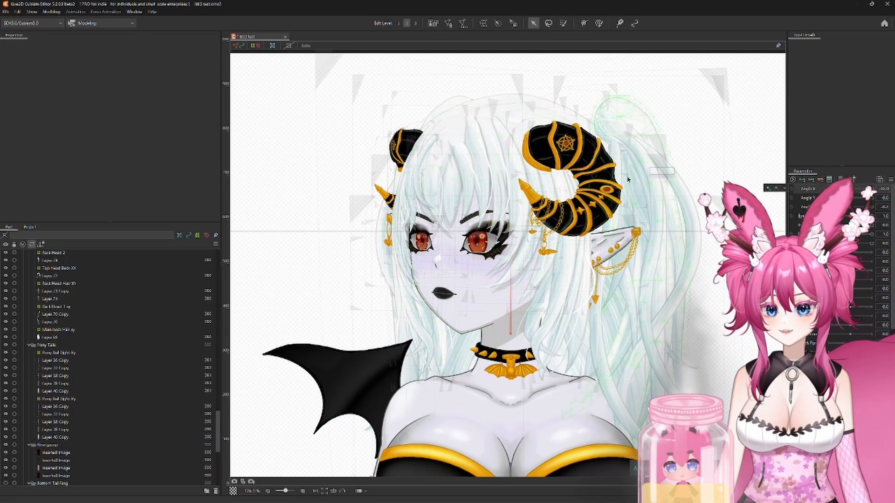
{"action": "left_click", "coordinate": [872, 190]}
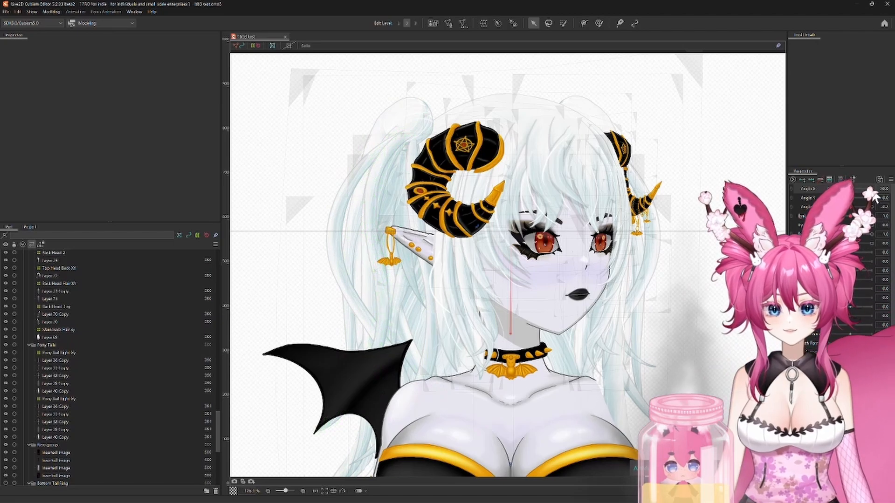
{"action": "left_click_drag", "start_coordinate": [872, 189], "coordinate": [842, 195]}
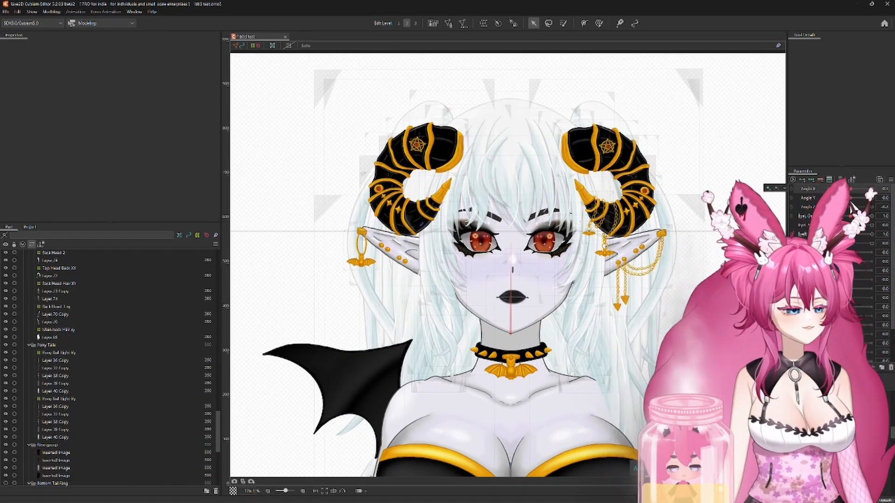
{"action": "left_click", "coordinate": [890, 180]}
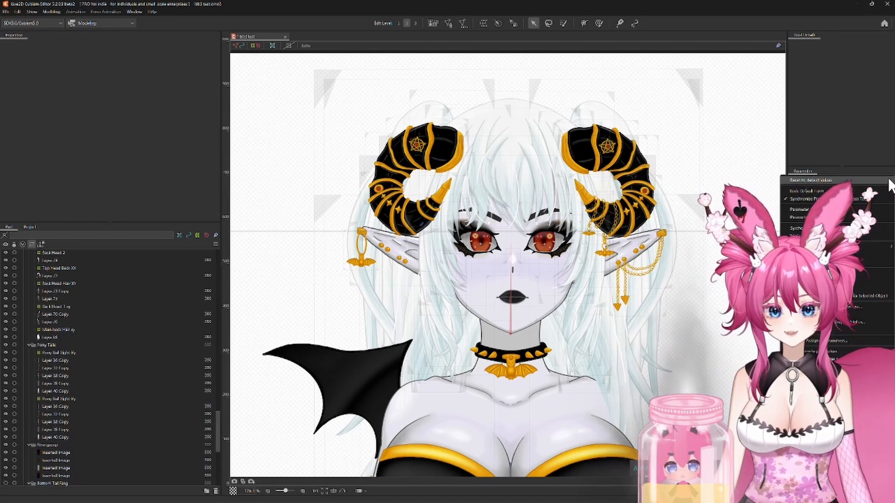
{"action": "left_click", "coordinate": [854, 116]}
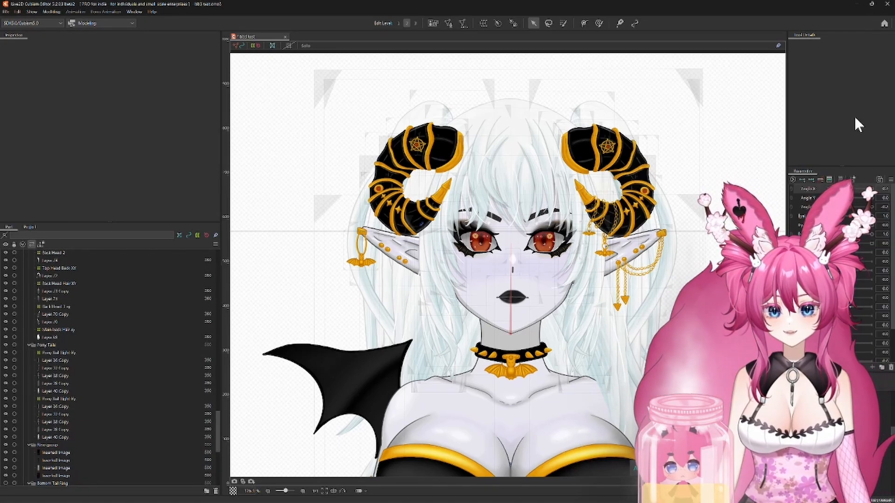
{"action": "mouse_move", "coordinate": [853, 196]}
{"action": "left_mouse_down"}
{"action": "mouse_move", "coordinate": [831, 196]}
{"action": "mouse_move", "coordinate": [876, 194]}
{"action": "mouse_move", "coordinate": [829, 194]}
{"action": "mouse_move", "coordinate": [874, 193]}
{"action": "mouse_move", "coordinate": [840, 196]}
{"action": "mouse_move", "coordinate": [853, 198]}
{"action": "left_mouse_up"}
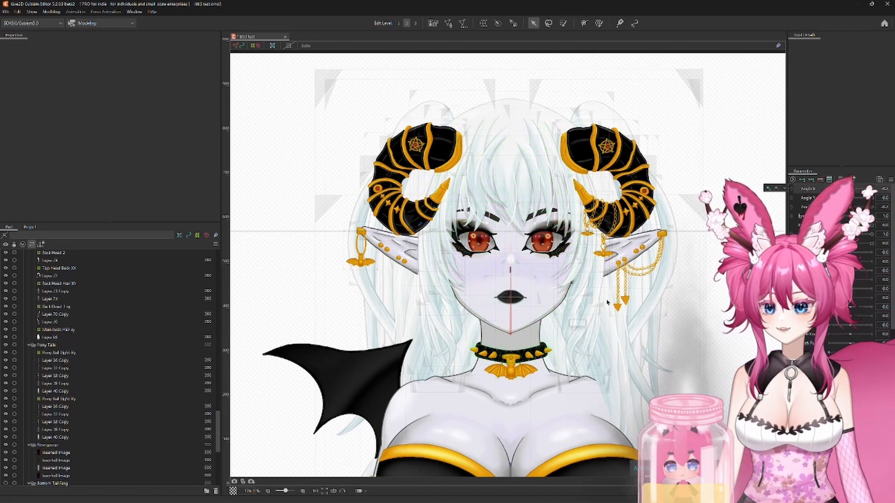
{"action": "mouse_move", "coordinate": [855, 198]}
{"action": "left_mouse_down"}
{"action": "mouse_move", "coordinate": [793, 201]}
{"action": "mouse_move", "coordinate": [852, 196]}
{"action": "left_mouse_up"}
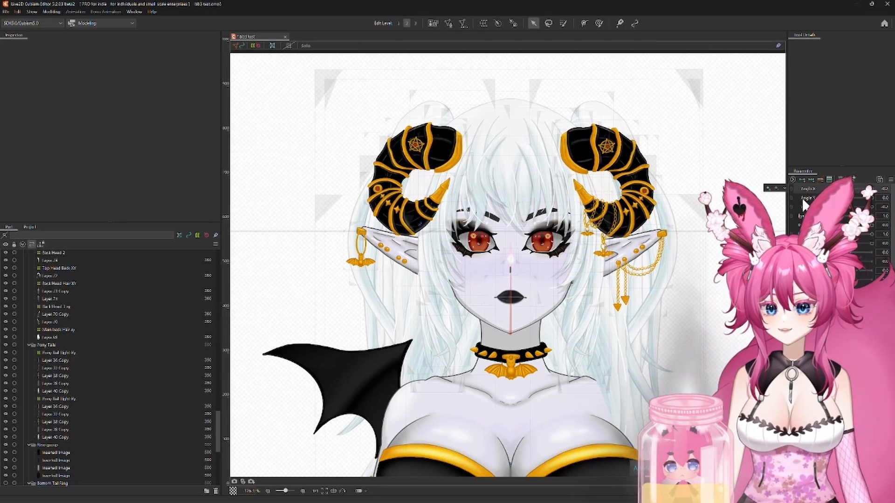
{"action": "left_click_drag", "start_coordinate": [654, 390], "coordinate": [656, 293]}
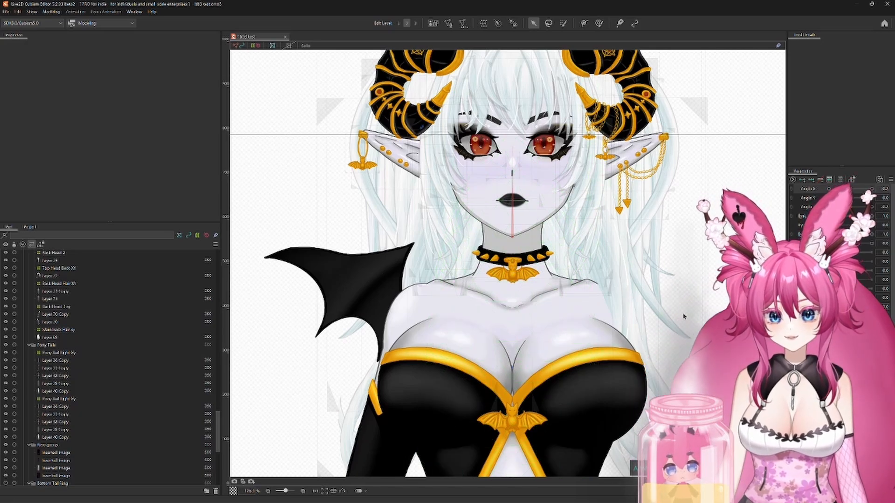
{"action": "scroll", "coordinate": [685, 292], "scroll_direction": "down", "scroll_amount": 3}
{"action": "left_click_drag", "start_coordinate": [660, 297], "coordinate": [603, 168]}
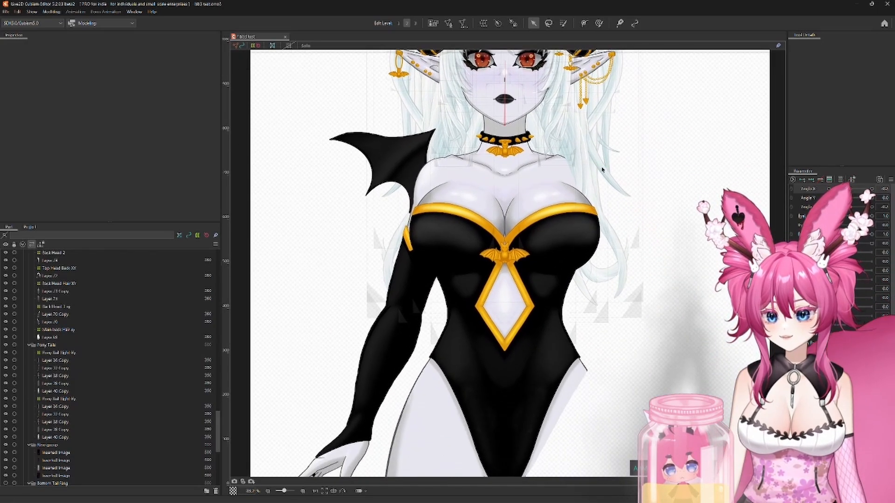
{"action": "left_click_drag", "start_coordinate": [620, 318], "coordinate": [652, 368]}
{"action": "left_click_drag", "start_coordinate": [662, 192], "coordinate": [667, 337]}
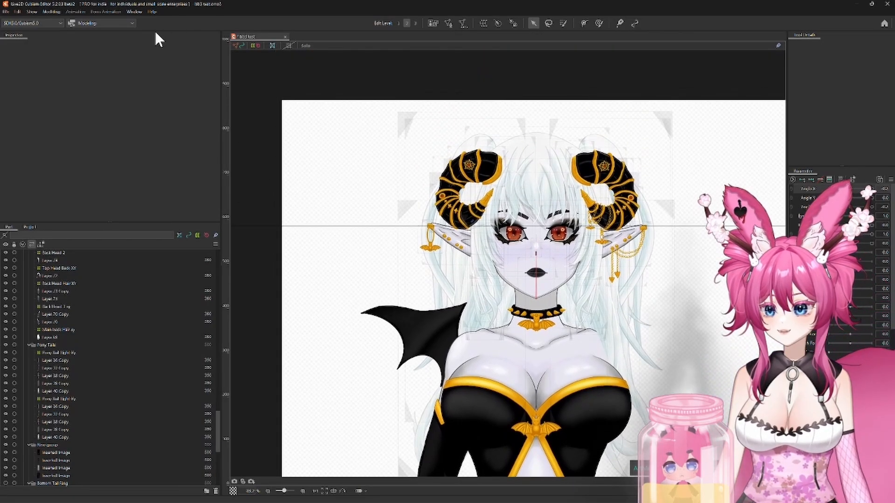
Step: Preview the hair and horns while the head tilts up and down with Angle Y in the physics settings, and close the window
{"action": "left_click", "coordinate": [51, 12]}
{"action": "left_click", "coordinate": [64, 167]}
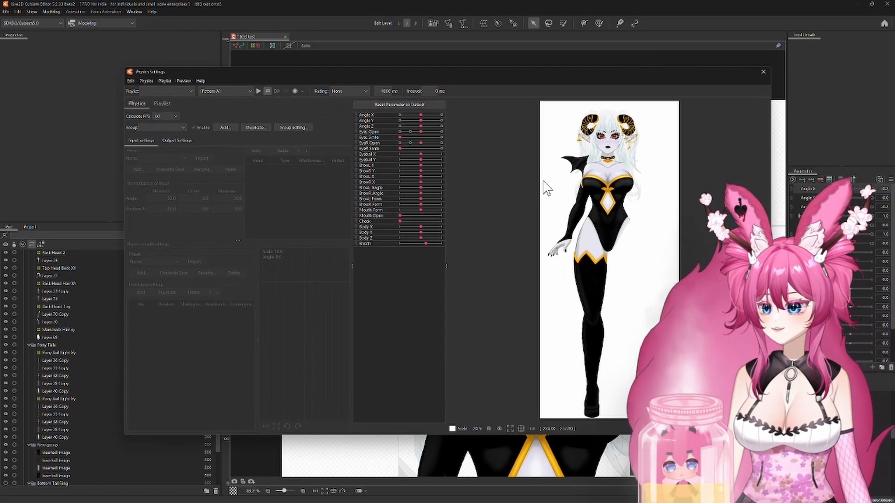
{"action": "scroll", "coordinate": [606, 261], "scroll_direction": "up", "scroll_amount": 5}
{"action": "scroll", "coordinate": [607, 261], "scroll_direction": "up", "scroll_amount": 1}
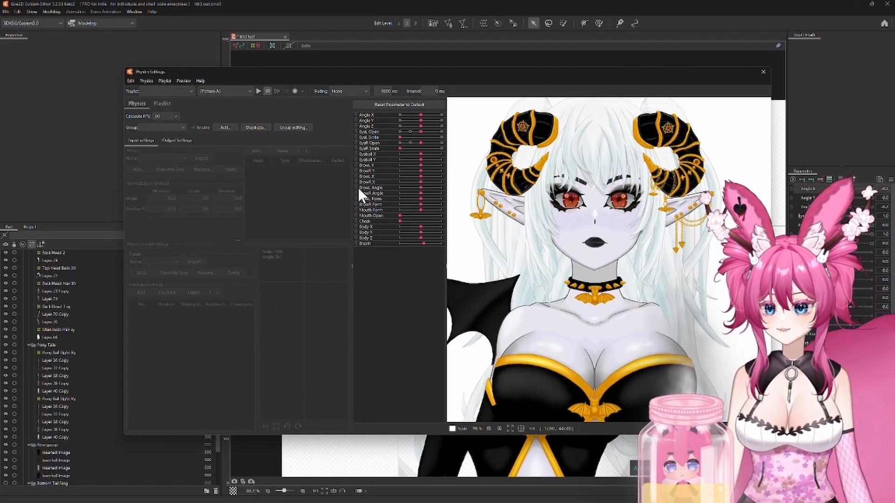
{"action": "left_click_drag", "start_coordinate": [417, 115], "coordinate": [396, 146]}
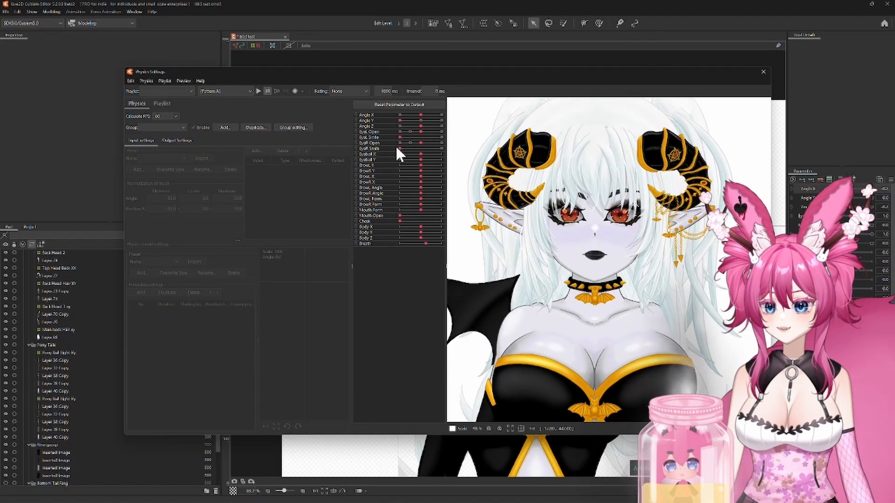
{"action": "scroll", "coordinate": [609, 136], "scroll_direction": "up", "scroll_amount": 4}
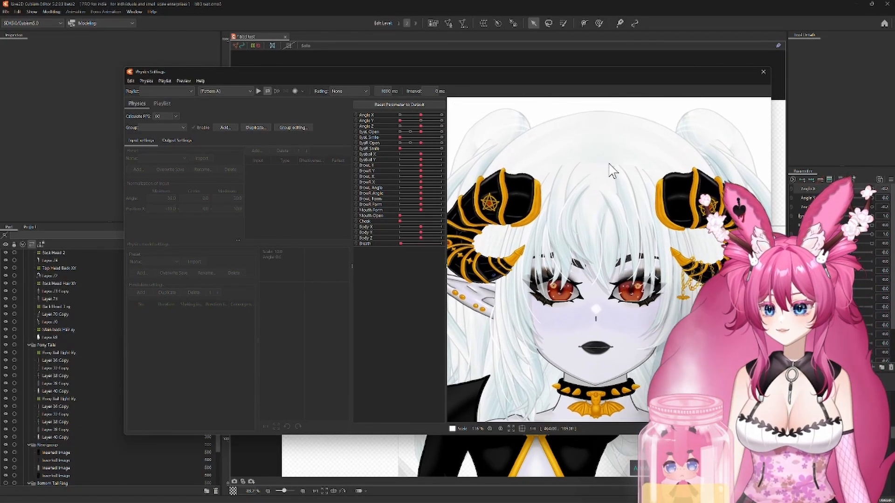
{"action": "scroll", "coordinate": [605, 208], "scroll_direction": "down", "scroll_amount": 4}
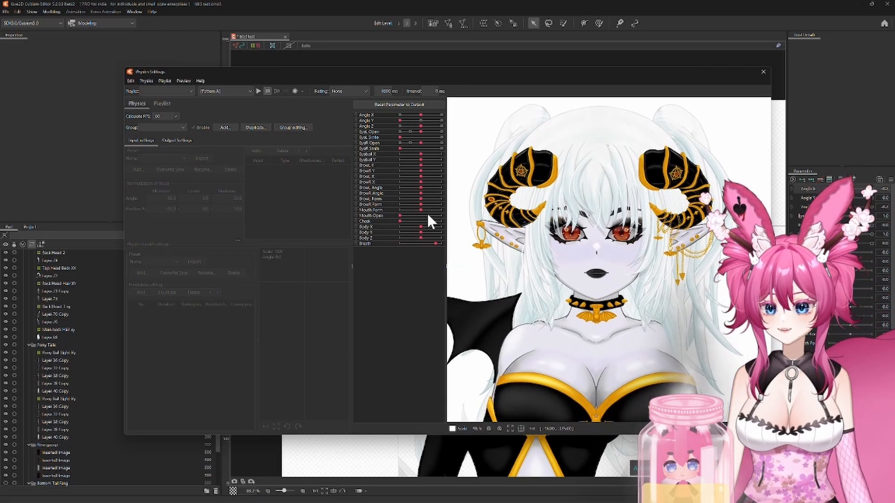
{"action": "mouse_move", "coordinate": [397, 121]}
{"action": "left_mouse_down"}
{"action": "mouse_move", "coordinate": [423, 125]}
{"action": "mouse_move", "coordinate": [386, 127]}
{"action": "left_mouse_up"}
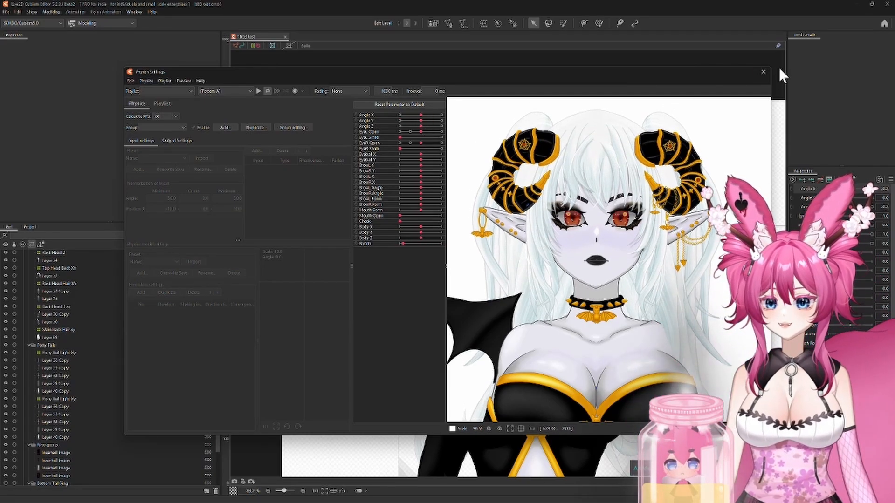
{"action": "left_click", "coordinate": [762, 72]}
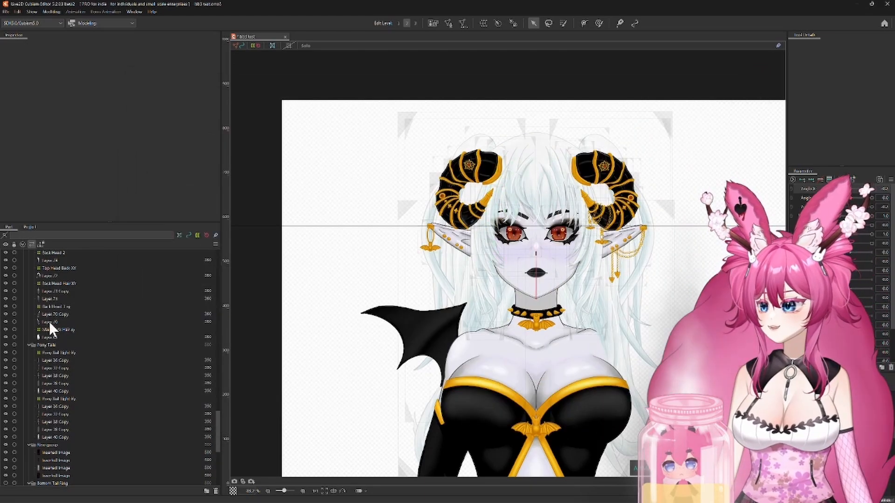
Step: Select the Front Hair XY warp deformer and set Angle Y to its minimum
{"action": "scroll", "coordinate": [80, 342], "scroll_direction": "up", "scroll_amount": 10}
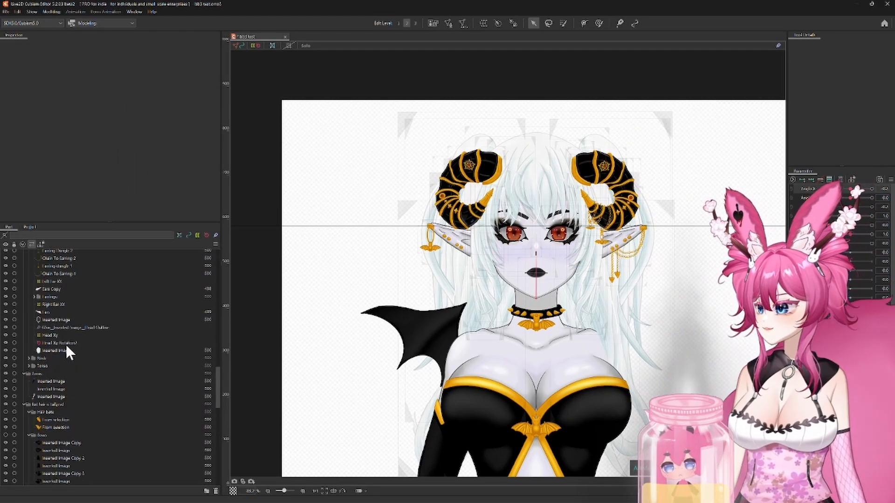
{"action": "scroll", "coordinate": [95, 362], "scroll_direction": "up", "scroll_amount": 8}
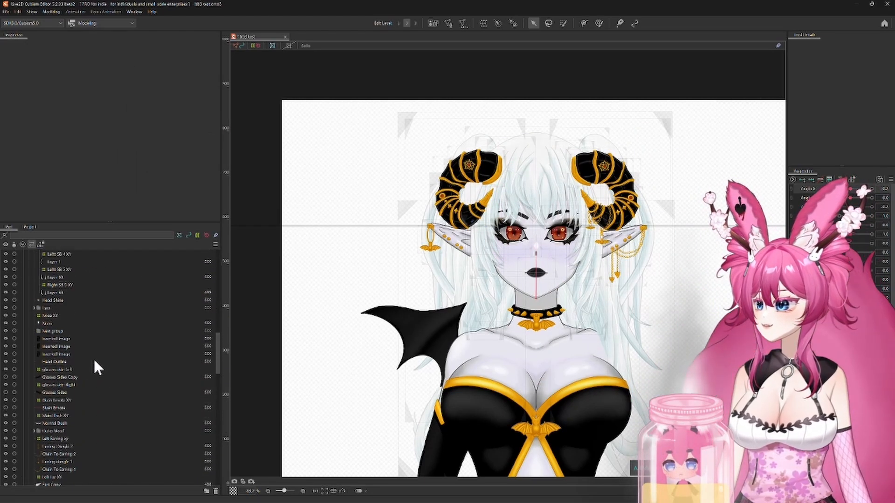
{"action": "scroll", "coordinate": [94, 359], "scroll_direction": "up", "scroll_amount": 10}
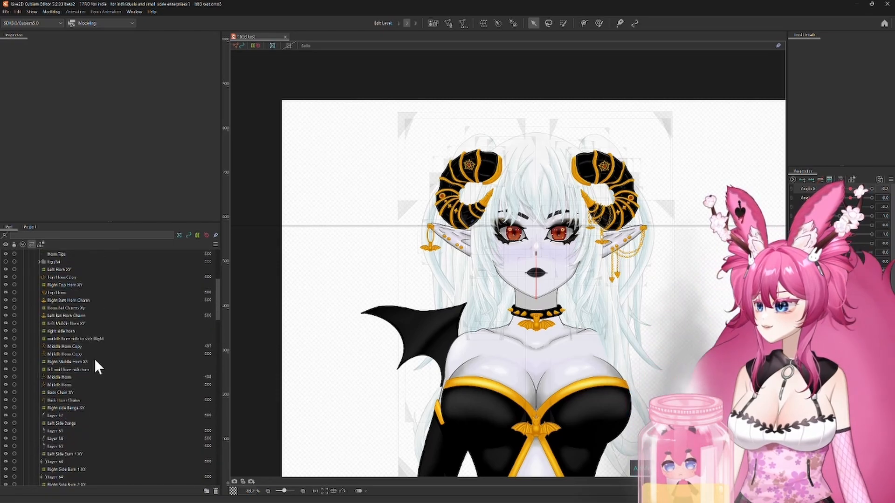
{"action": "scroll", "coordinate": [94, 359], "scroll_direction": "up", "scroll_amount": 2}
{"action": "scroll", "coordinate": [94, 359], "scroll_direction": "up", "scroll_amount": 5}
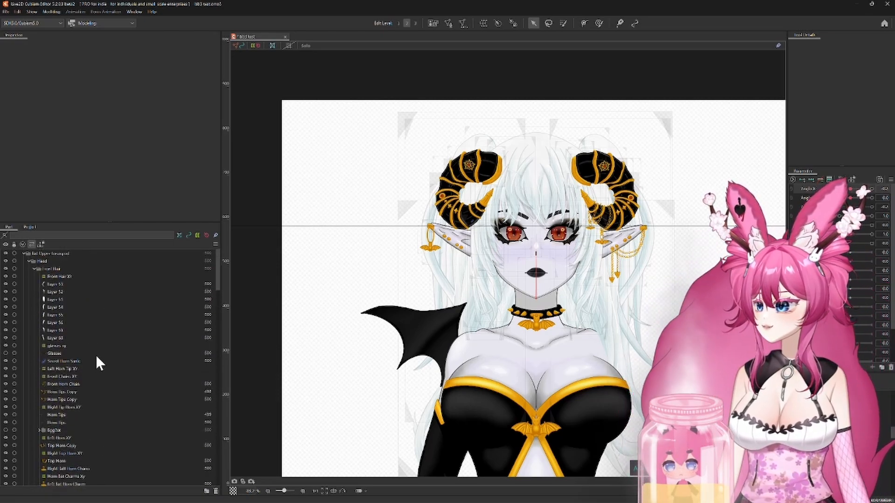
{"action": "left_click", "coordinate": [60, 277]}
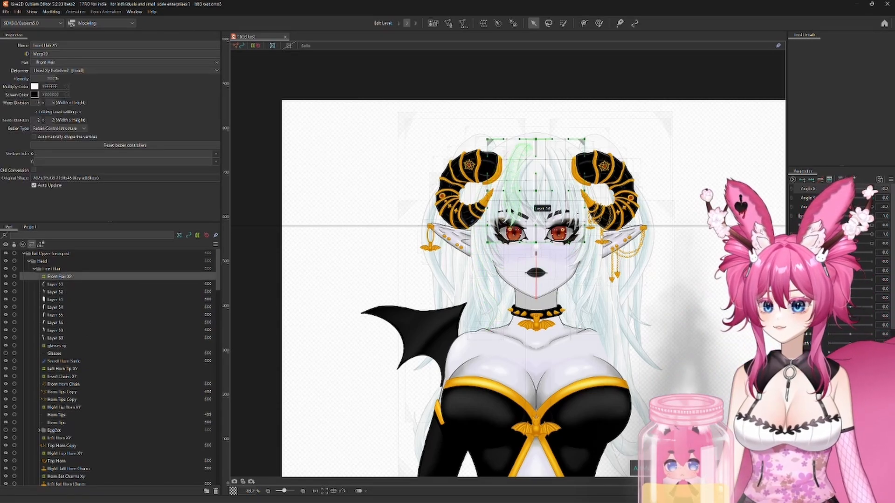
{"action": "scroll", "coordinate": [537, 140], "scroll_direction": "up", "scroll_amount": 4}
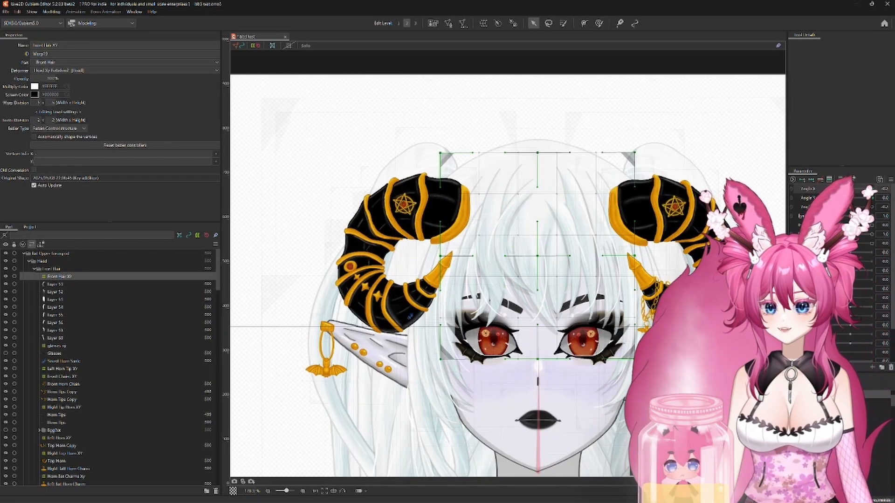
{"action": "left_click_drag", "start_coordinate": [850, 198], "coordinate": [828, 198]}
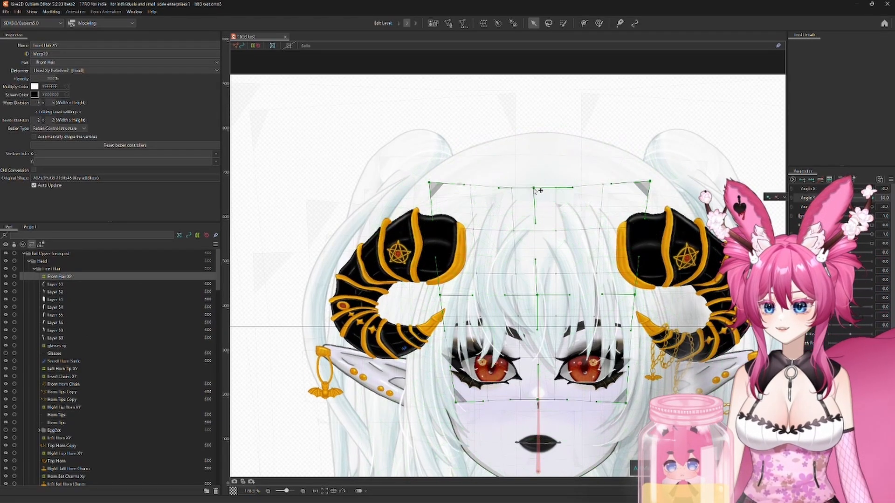